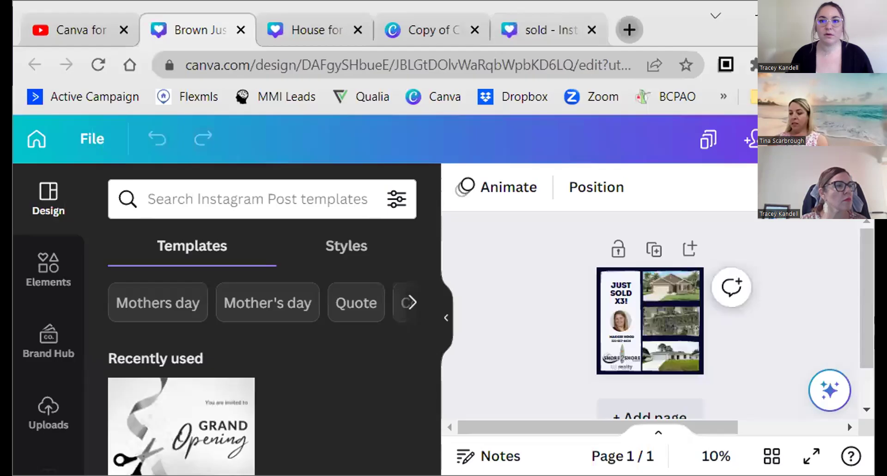
- Load the Canva bookmark in a new tab and close the 'What's new in Canva for Teams' dialog
{"action": "key", "text": "ctrl+t"}
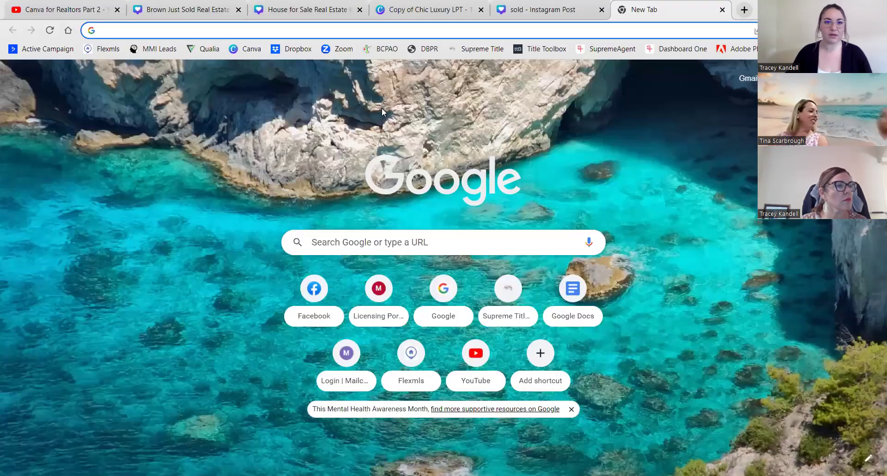
{"action": "left_click", "coordinate": [245, 49]}
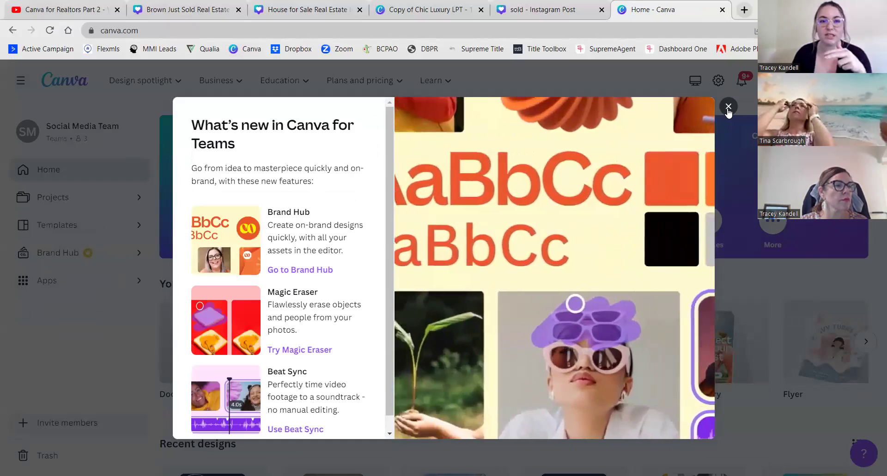
{"action": "left_click", "coordinate": [79, 137]}
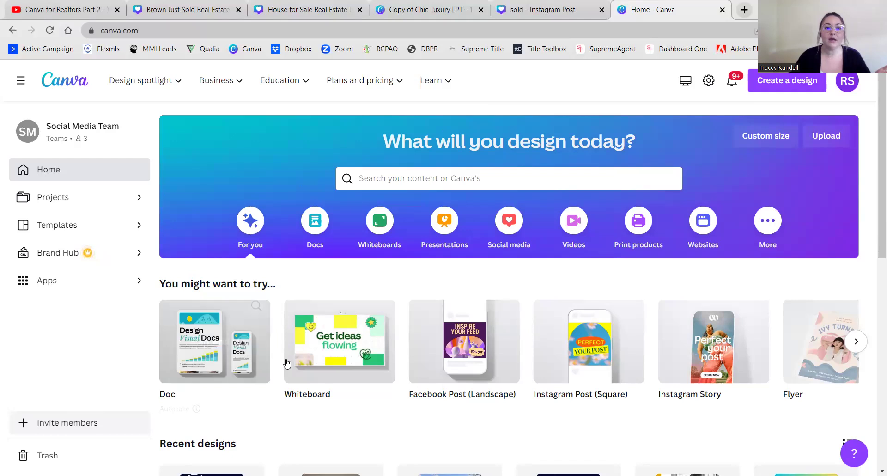
- Browse Recent designs on the Home page, then switch to the Projects page
{"action": "scroll", "coordinate": [286, 362], "scroll_direction": "down", "scroll_amount": 4}
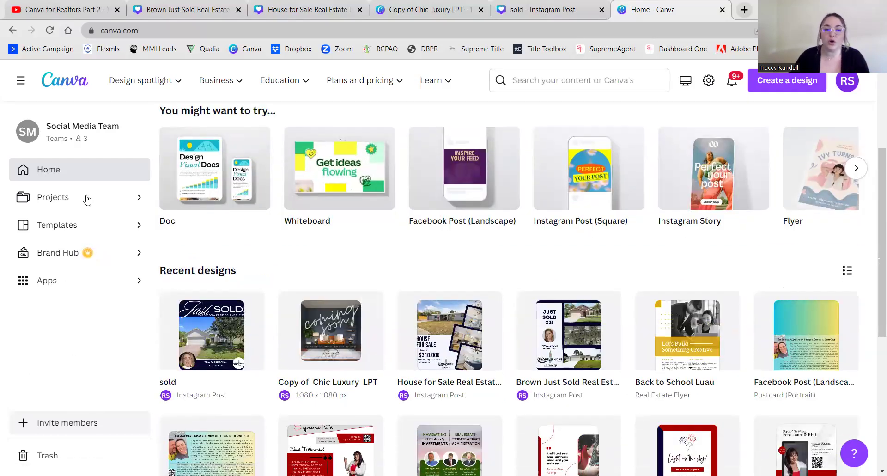
{"action": "scroll", "coordinate": [272, 328], "scroll_direction": "down", "scroll_amount": 2}
{"action": "scroll", "coordinate": [272, 328], "scroll_direction": "up", "scroll_amount": 2}
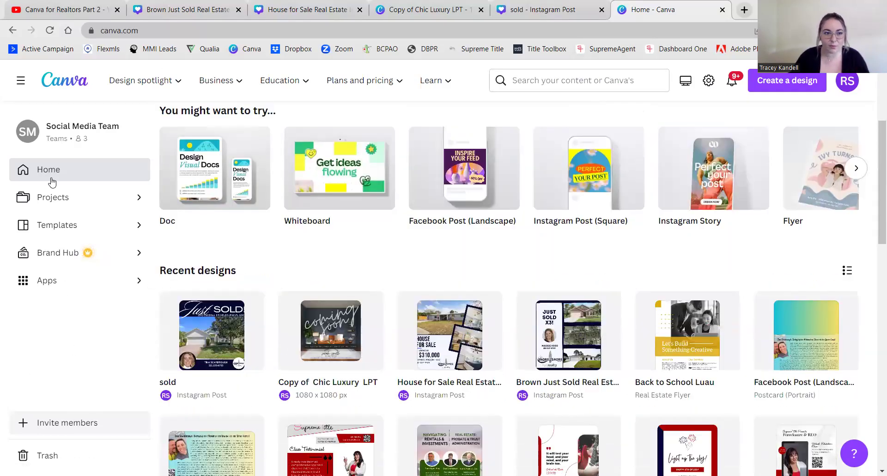
{"action": "left_click", "coordinate": [53, 202]}
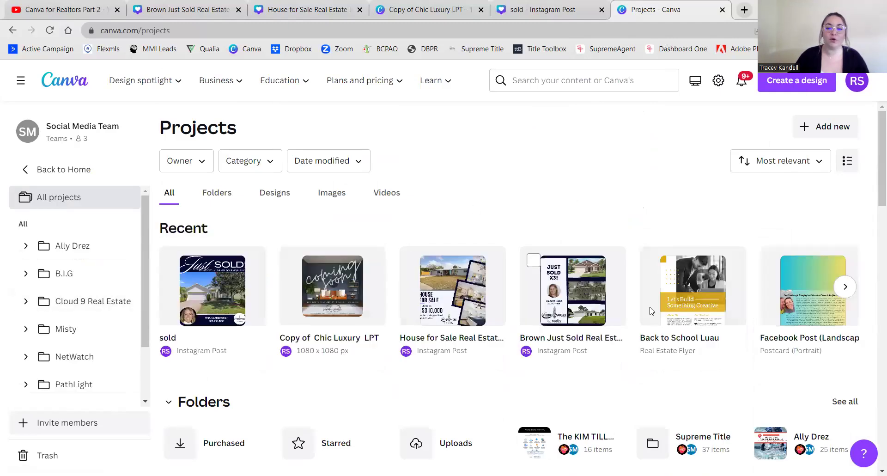
- Tick and then clear the checkbox on the Copy of Chic Luxury LPT design
{"action": "scroll", "coordinate": [697, 317], "scroll_direction": "down", "scroll_amount": 3}
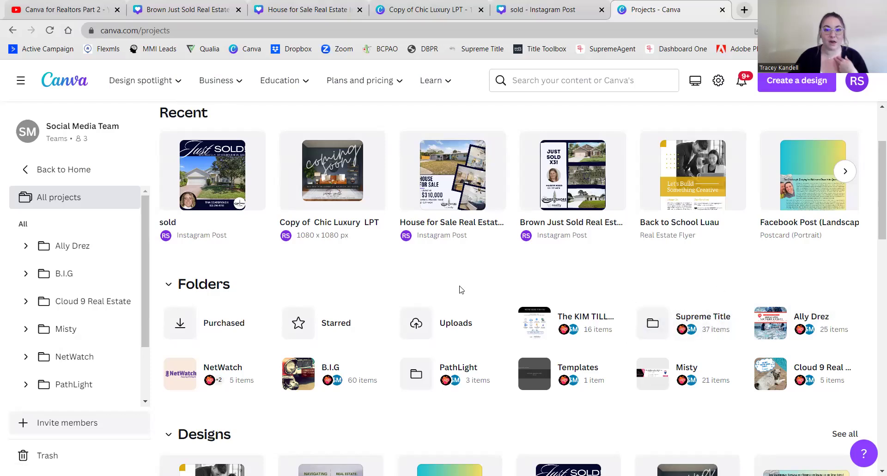
{"action": "scroll", "coordinate": [459, 288], "scroll_direction": "up", "scroll_amount": 3}
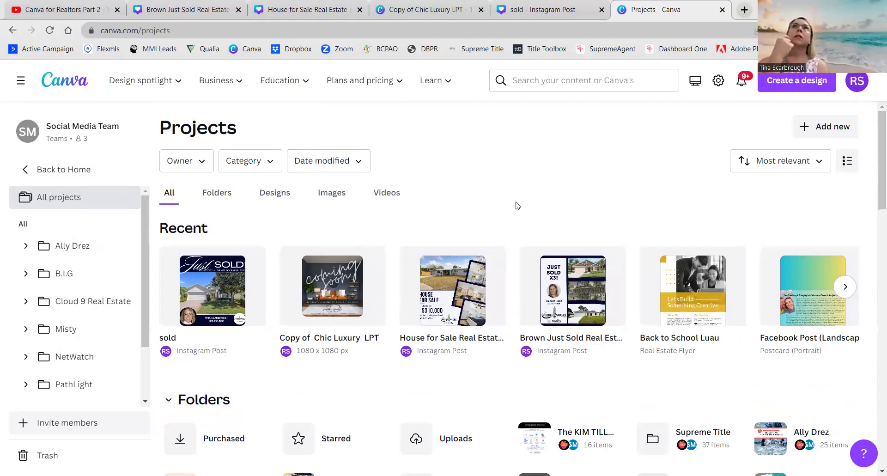
{"action": "left_click", "coordinate": [293, 261]}
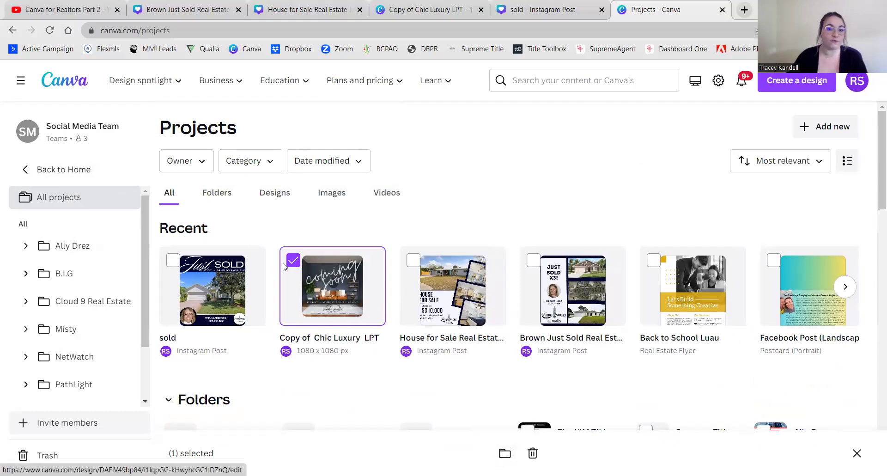
{"action": "left_click", "coordinate": [519, 174]}
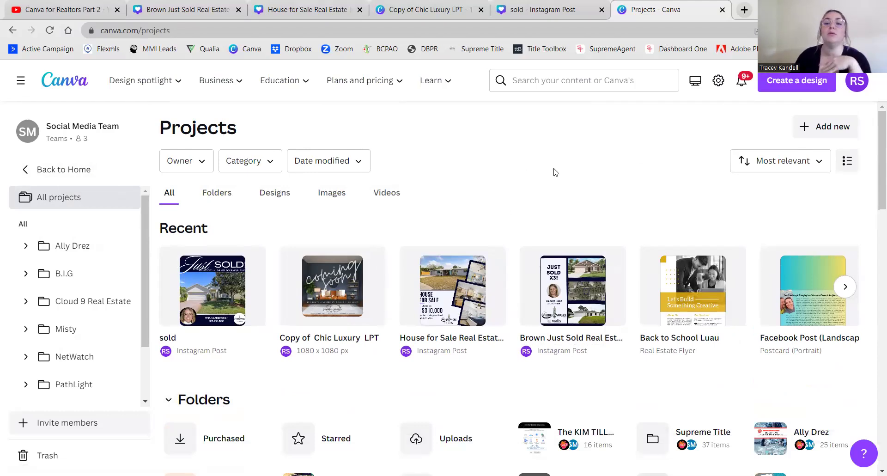
- Scroll the Projects list once more and return to the Canva home page
{"action": "scroll", "coordinate": [557, 171], "scroll_direction": "down", "scroll_amount": 1}
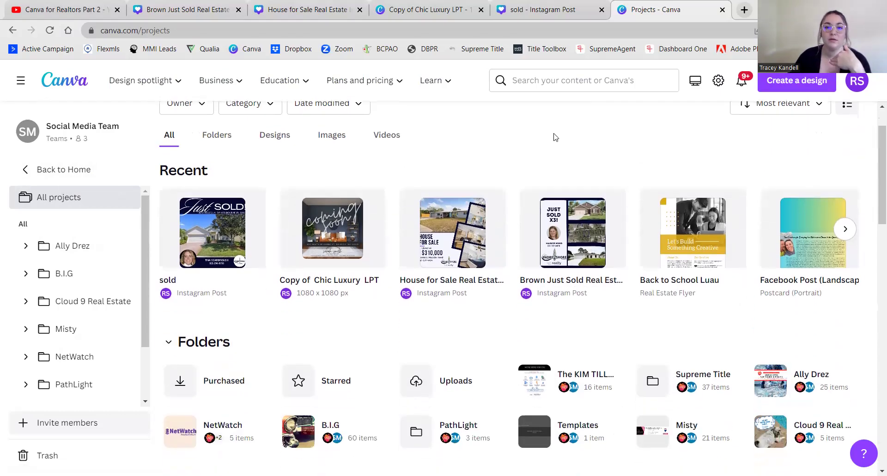
{"action": "scroll", "coordinate": [519, 188], "scroll_direction": "up", "scroll_amount": 1}
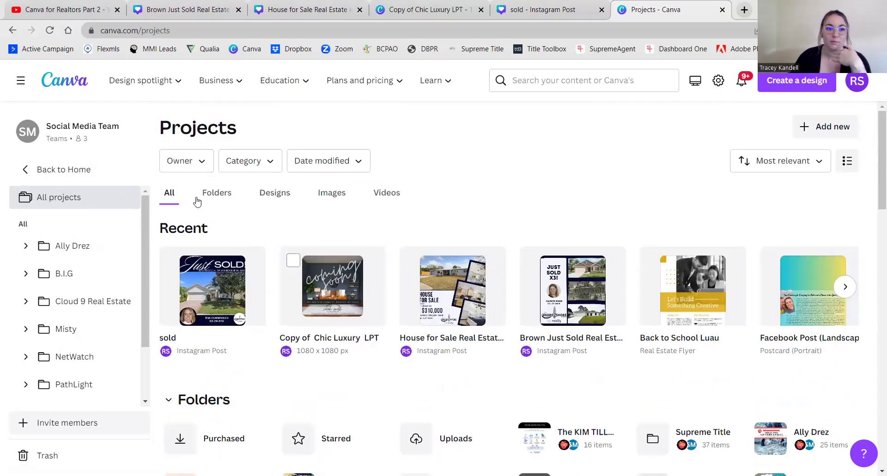
{"action": "left_click", "coordinate": [72, 171]}
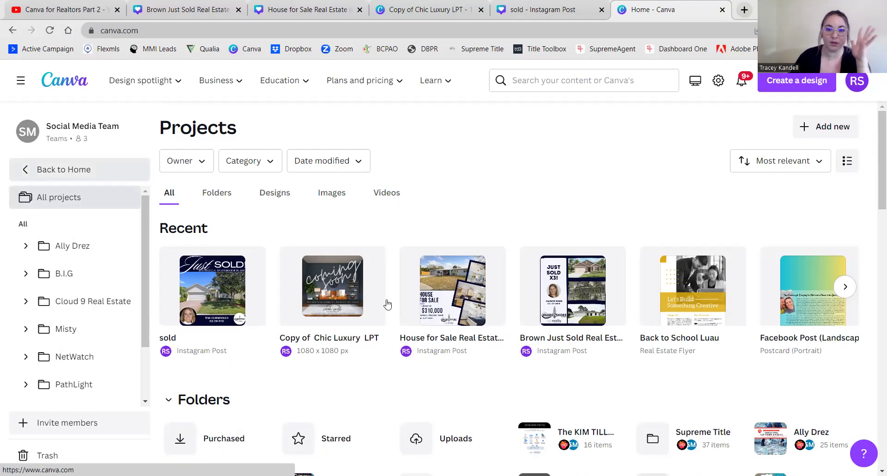
- Open the Facebook Post (Landscape) design from Recent designs and select its gradient background
{"action": "scroll", "coordinate": [473, 198], "scroll_direction": "down", "scroll_amount": 1}
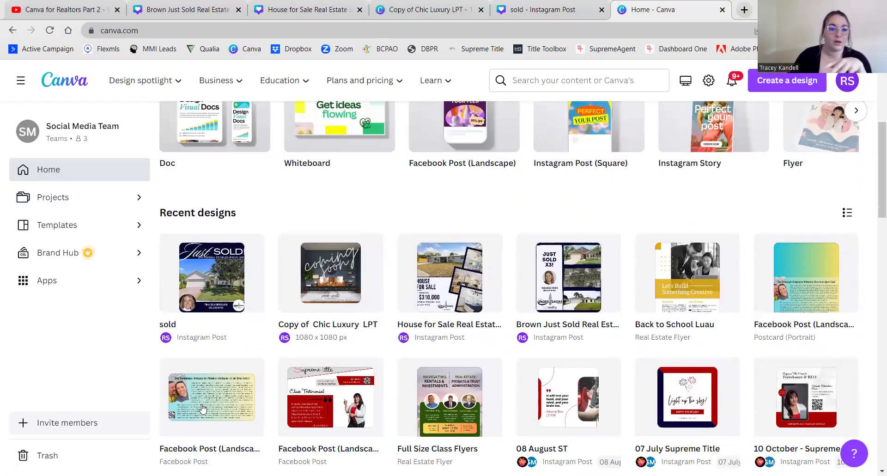
{"action": "scroll", "coordinate": [374, 200], "scroll_direction": "down", "scroll_amount": 1}
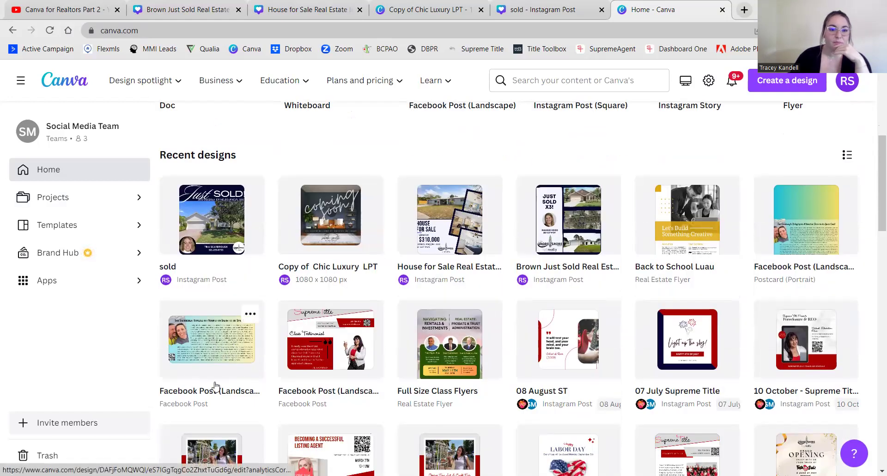
{"action": "left_click", "coordinate": [212, 344]}
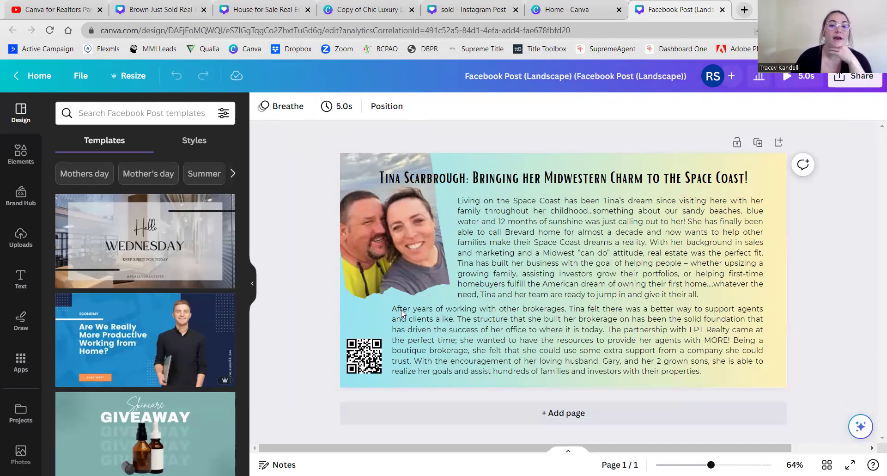
{"action": "left_click", "coordinate": [781, 185]}
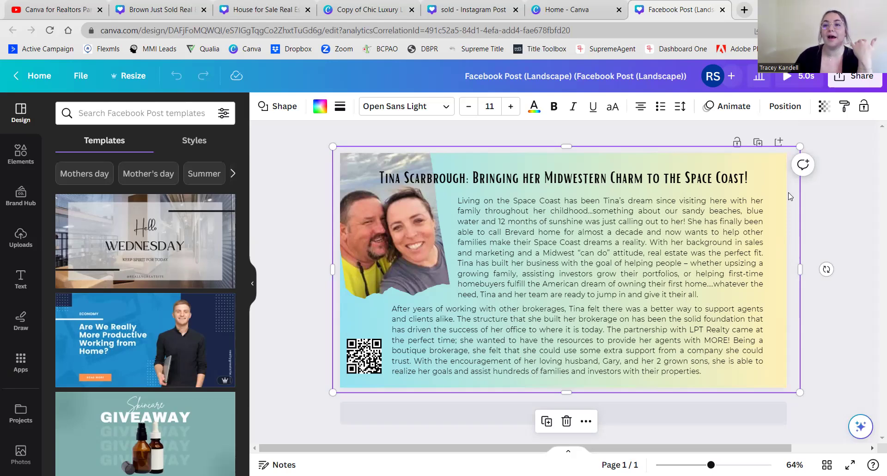
- Nudge the gradient background shape slightly down and left, then deselect it
{"action": "mouse_move", "coordinate": [784, 197]}
{"action": "left_mouse_down"}
{"action": "mouse_move", "coordinate": [630, 198]}
{"action": "mouse_move", "coordinate": [769, 202]}
{"action": "mouse_move", "coordinate": [600, 323]}
{"action": "mouse_move", "coordinate": [558, 425]}
{"action": "mouse_move", "coordinate": [637, 360]}
{"action": "mouse_move", "coordinate": [780, 213]}
{"action": "mouse_move", "coordinate": [780, 194]}
{"action": "mouse_move", "coordinate": [781, 202]}
{"action": "left_mouse_up"}
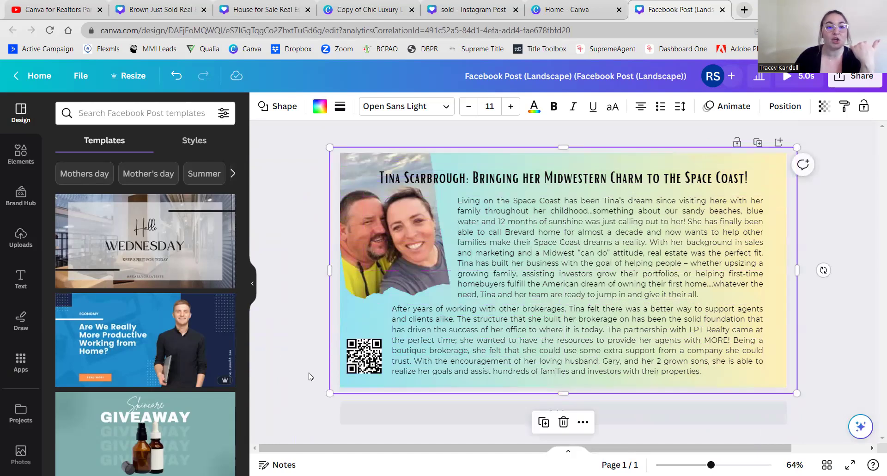
{"action": "left_click", "coordinate": [318, 365]}
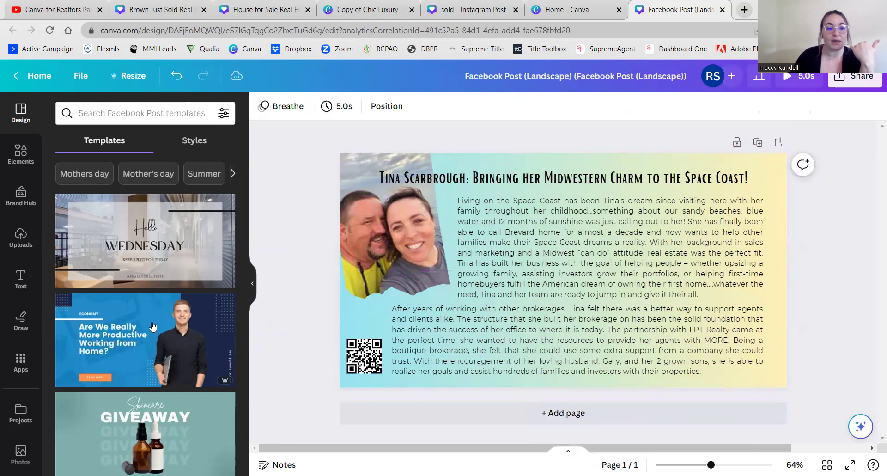
{"action": "scroll", "coordinate": [14, 387], "scroll_direction": "down", "scroll_amount": 2}
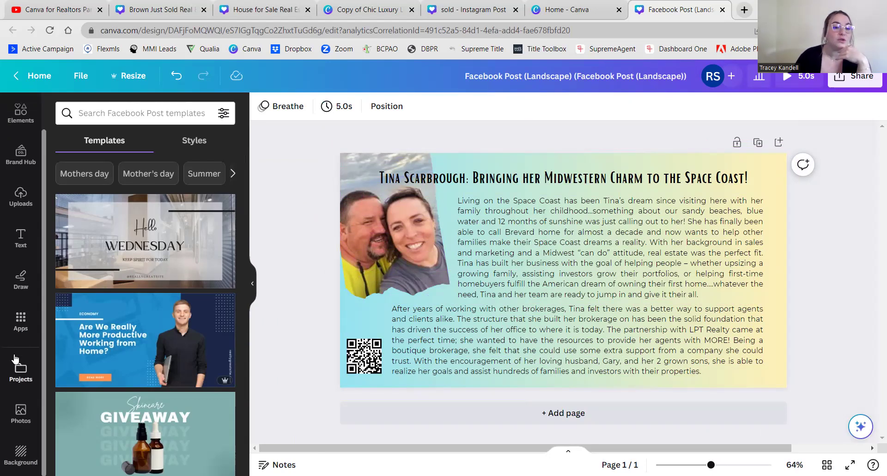
{"action": "scroll", "coordinate": [31, 180], "scroll_direction": "up", "scroll_amount": 2}
- Add the recently used cloud-and-grass image from Elements, move it, then delete it
{"action": "left_click", "coordinate": [19, 148]}
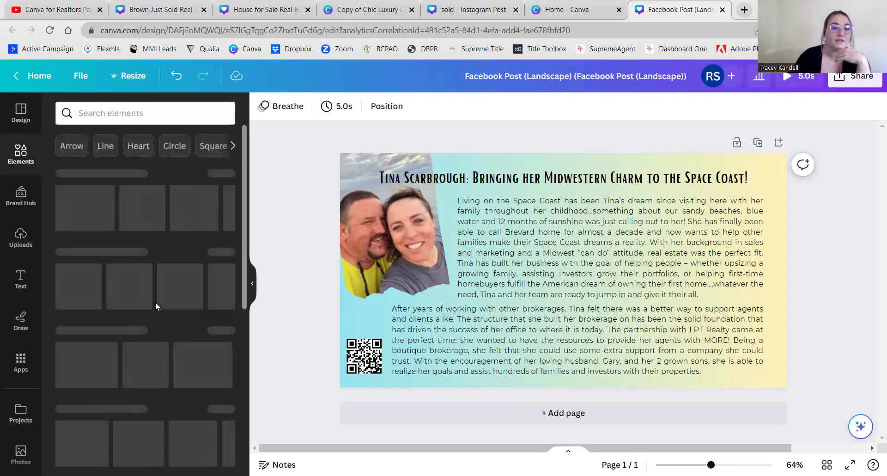
{"action": "scroll", "coordinate": [154, 301], "scroll_direction": "down", "scroll_amount": 8}
{"action": "scroll", "coordinate": [154, 302], "scroll_direction": "down", "scroll_amount": 5}
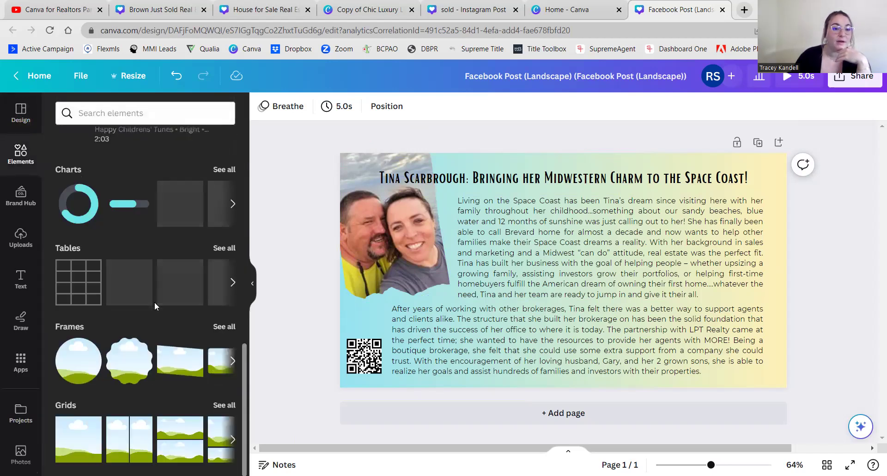
{"action": "scroll", "coordinate": [154, 301], "scroll_direction": "up", "scroll_amount": 6}
{"action": "scroll", "coordinate": [154, 303], "scroll_direction": "up", "scroll_amount": 2}
{"action": "scroll", "coordinate": [119, 284], "scroll_direction": "down", "scroll_amount": 5}
{"action": "scroll", "coordinate": [120, 289], "scroll_direction": "up", "scroll_amount": 6}
{"action": "scroll", "coordinate": [120, 289], "scroll_direction": "up", "scroll_amount": 5}
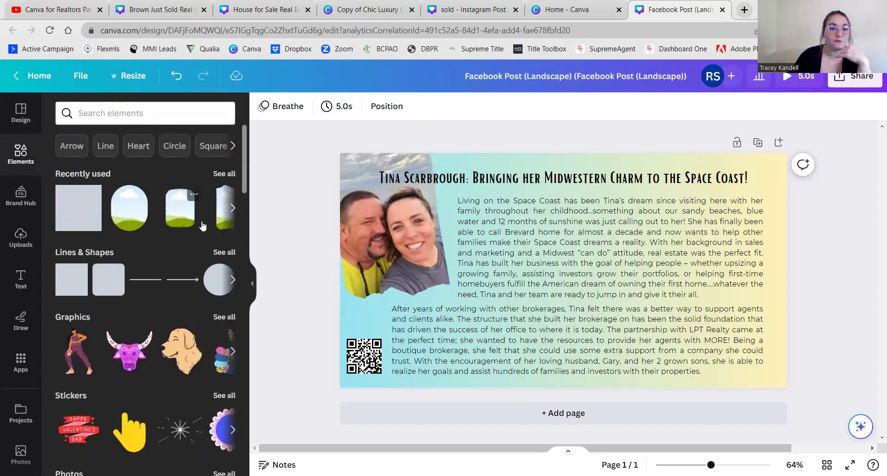
{"action": "left_click", "coordinate": [233, 209]}
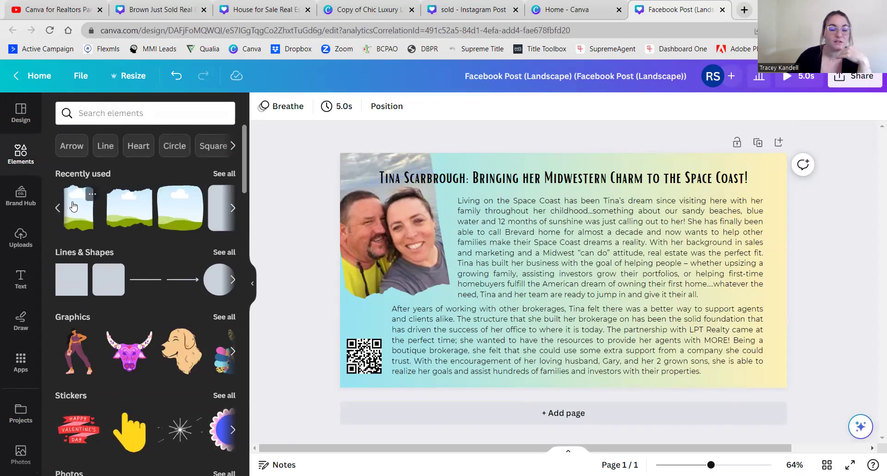
{"action": "left_click", "coordinate": [89, 219]}
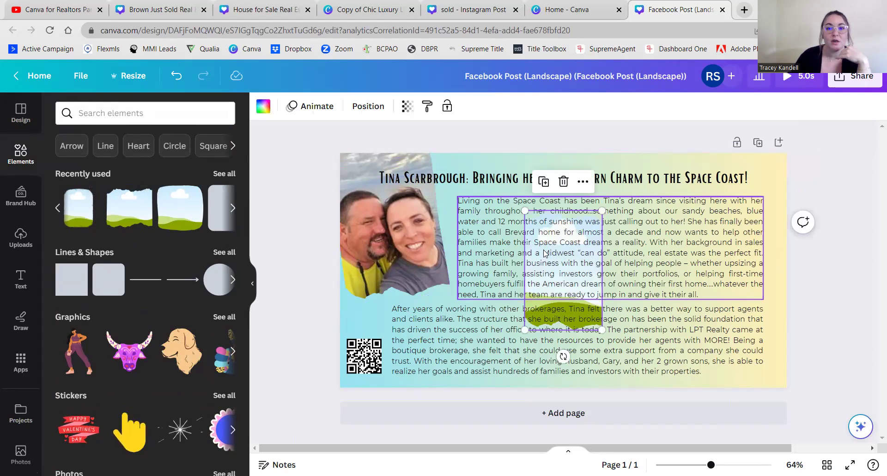
{"action": "left_click_drag", "start_coordinate": [563, 284], "coordinate": [397, 297]}
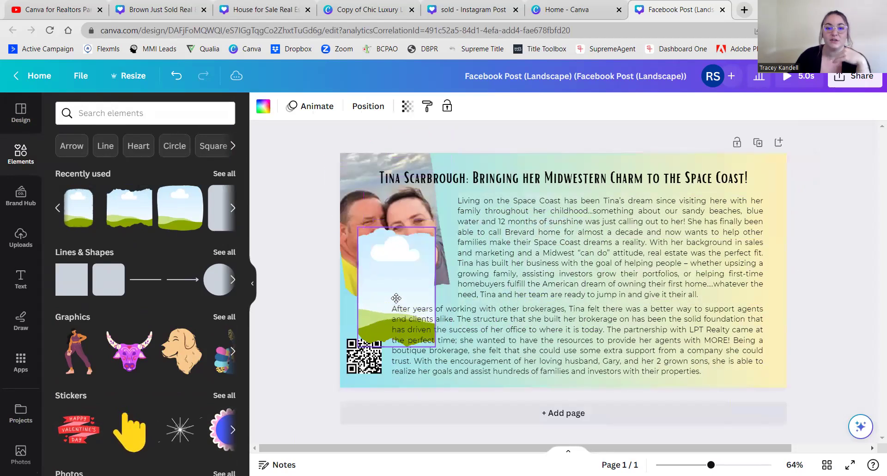
{"action": "key", "text": "Delete"}
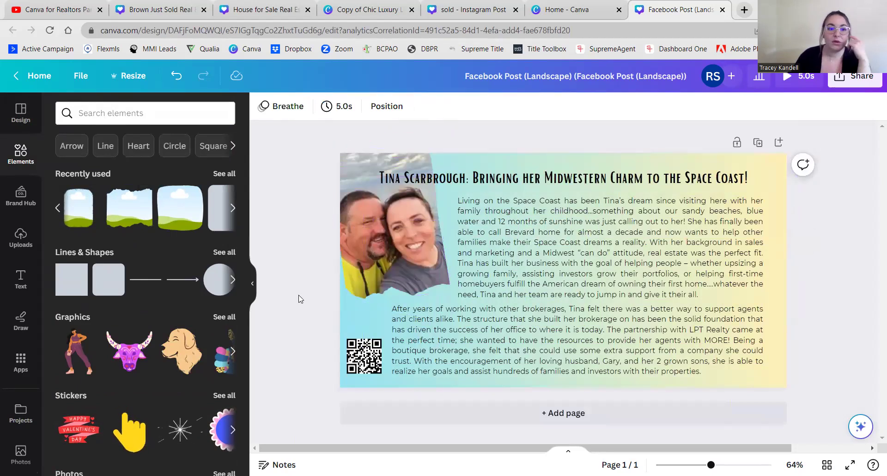
- Nudge the QR code slightly right, then duplicate the page into a second page
{"action": "mouse_move", "coordinate": [363, 364]}
{"action": "left_mouse_down"}
{"action": "mouse_move", "coordinate": [375, 280]}
{"action": "mouse_move", "coordinate": [356, 330]}
{"action": "mouse_move", "coordinate": [356, 312]}
{"action": "mouse_move", "coordinate": [366, 279]}
{"action": "mouse_move", "coordinate": [359, 360]}
{"action": "left_mouse_up"}
{"action": "left_click", "coordinate": [299, 315]}
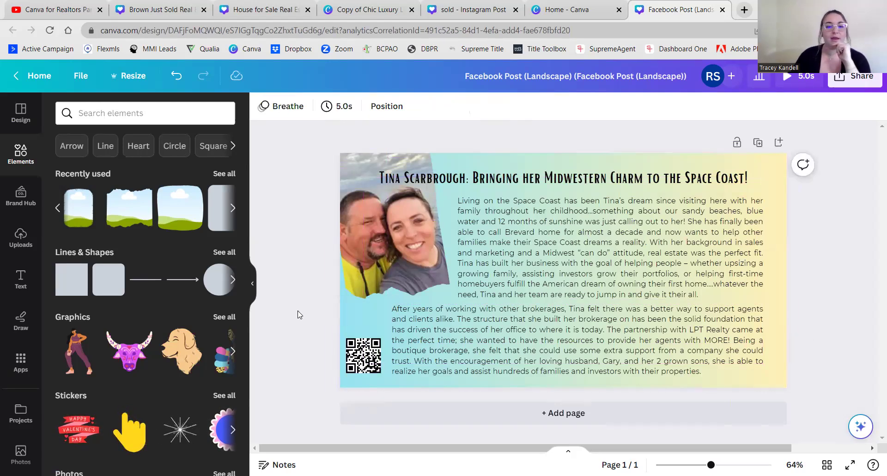
{"action": "left_click", "coordinate": [364, 358]}
{"action": "key", "text": "Right"}
{"action": "key", "text": "Right"}
{"action": "key", "text": "Right"}
{"action": "key", "text": "Right"}
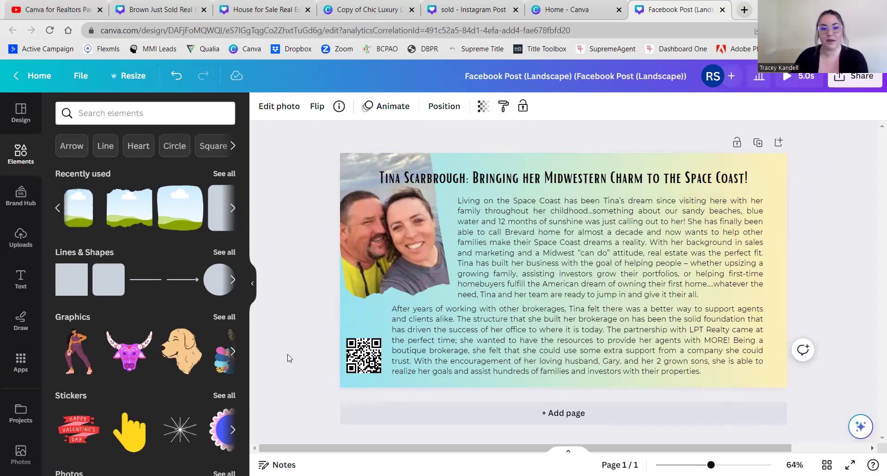
{"action": "left_click", "coordinate": [307, 335]}
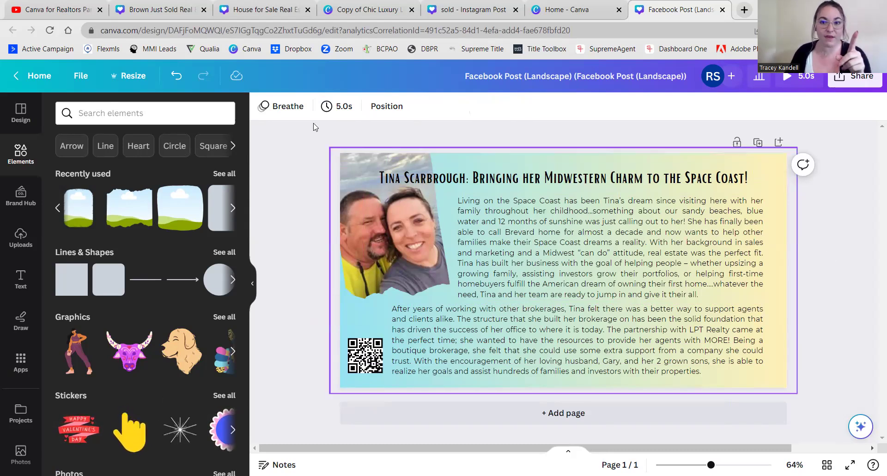
{"action": "left_click", "coordinate": [756, 144]}
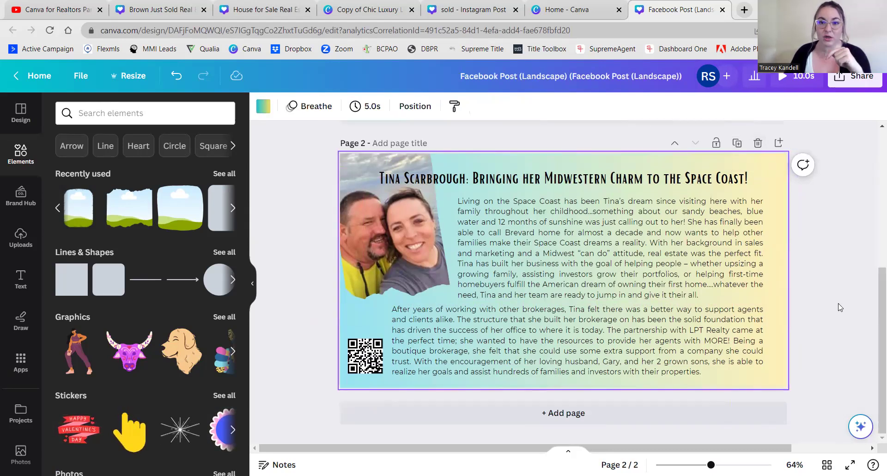
- Duplicate page 2's title heading with Ctrl+D and drag the copy just below the original
{"action": "scroll", "coordinate": [844, 352], "scroll_direction": "up", "scroll_amount": 1}
{"action": "scroll", "coordinate": [845, 352], "scroll_direction": "up", "scroll_amount": 5}
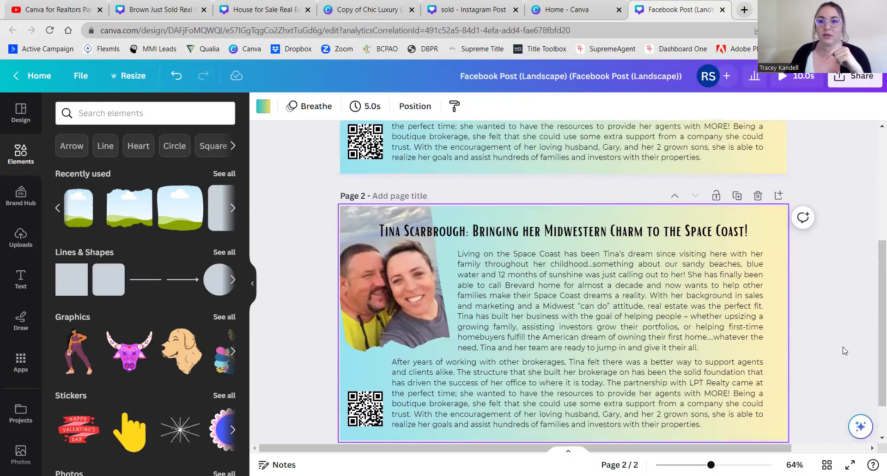
{"action": "scroll", "coordinate": [801, 304], "scroll_direction": "down", "scroll_amount": 5}
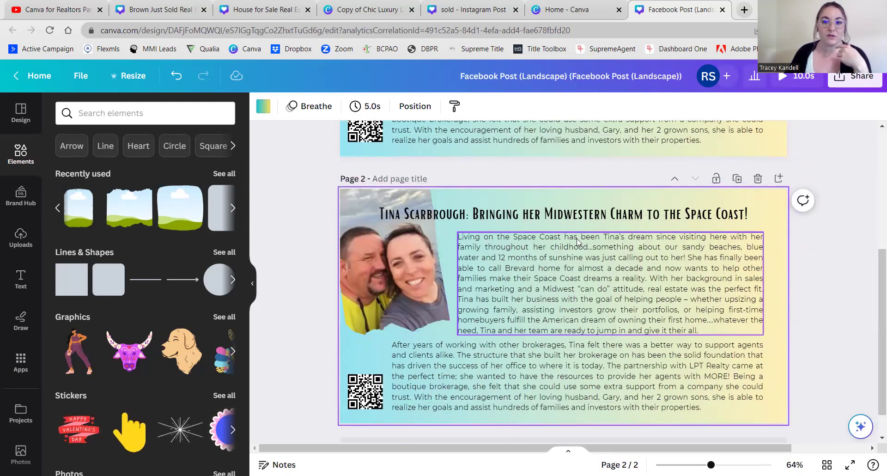
{"action": "left_click", "coordinate": [584, 218]}
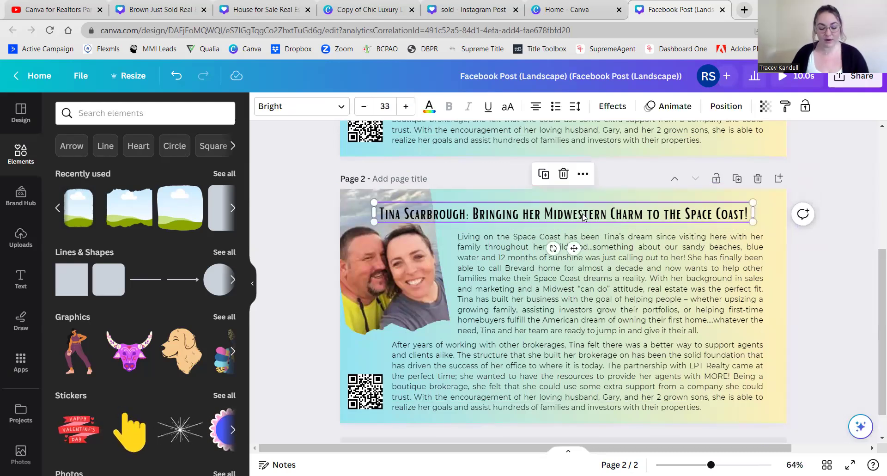
{"action": "key", "text": "ctrl+d"}
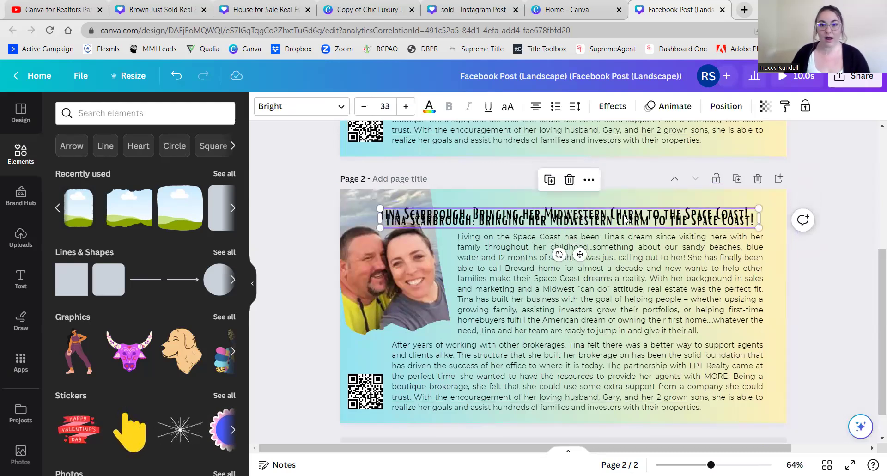
{"action": "left_click_drag", "start_coordinate": [623, 238], "coordinate": [623, 262]}
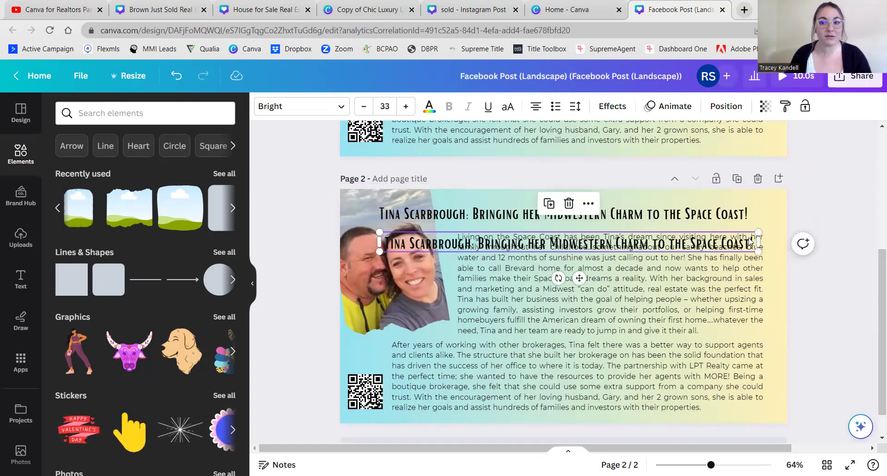
{"action": "left_click", "coordinate": [737, 220]}
{"action": "left_click", "coordinate": [742, 214]}
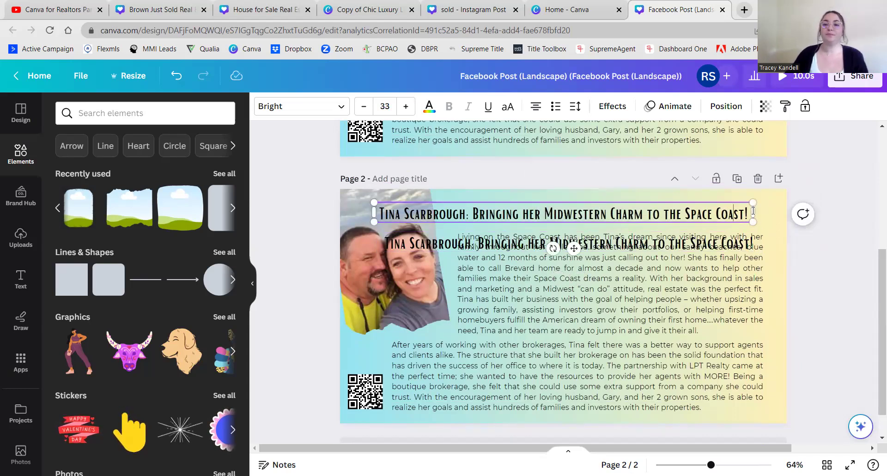
- Replace the original title with the first agent's name and the copy with the second agent's name
{"action": "left_click_drag", "start_coordinate": [750, 212], "coordinate": [374, 220]}
{"action": "left_click", "coordinate": [568, 243]}
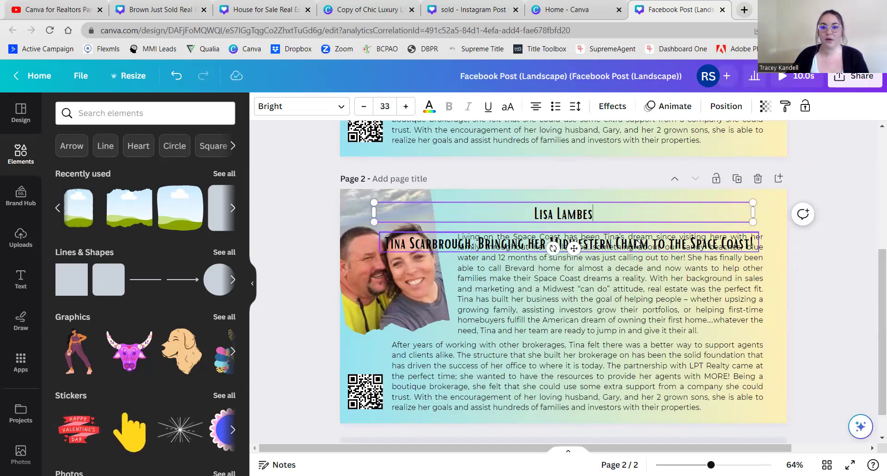
{"action": "double_click", "coordinate": [636, 239]}
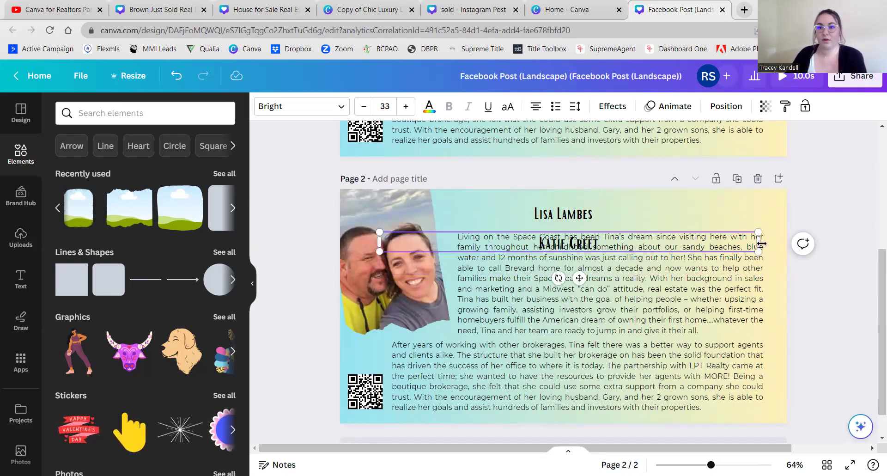
- Narrow both name boxes and move the second name toward the upper right
{"action": "left_click_drag", "start_coordinate": [759, 241], "coordinate": [457, 242]}
{"action": "left_click", "coordinate": [568, 217]}
{"action": "left_click_drag", "start_coordinate": [757, 212], "coordinate": [676, 215]}
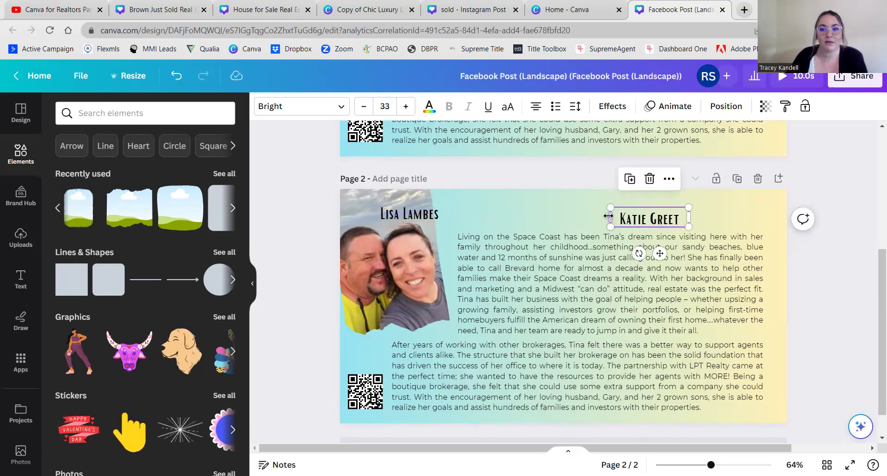
{"action": "left_click_drag", "start_coordinate": [480, 221], "coordinate": [465, 218]}
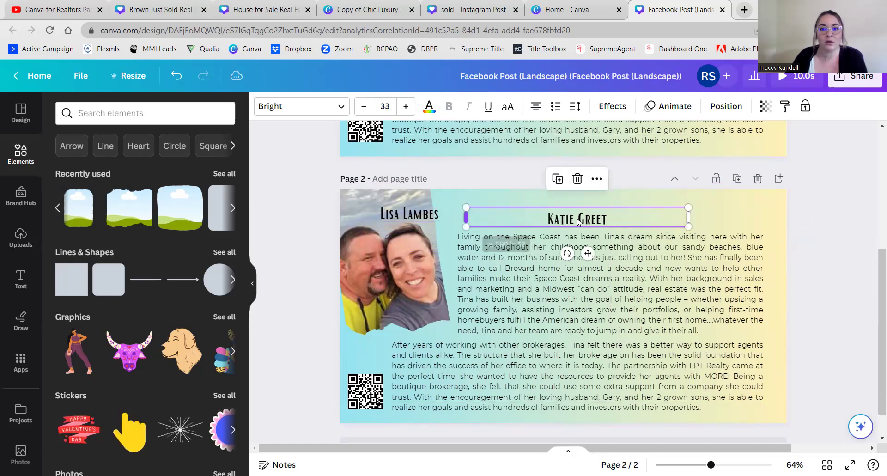
{"action": "left_click_drag", "start_coordinate": [608, 214], "coordinate": [644, 218]}
{"action": "left_click_drag", "start_coordinate": [521, 214], "coordinate": [667, 220]}
{"action": "left_click_drag", "start_coordinate": [720, 215], "coordinate": [627, 214]}
- Line up the name headings and narrow the two bio paragraphs into left and right columns
{"action": "left_click_drag", "start_coordinate": [429, 211], "coordinate": [457, 215]}
{"action": "left_click", "coordinate": [503, 282]}
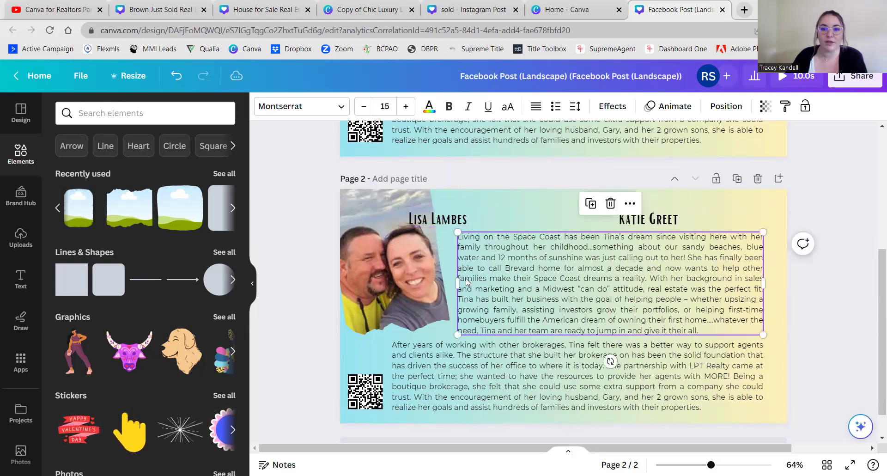
{"action": "left_click_drag", "start_coordinate": [559, 310], "coordinate": [586, 315]}
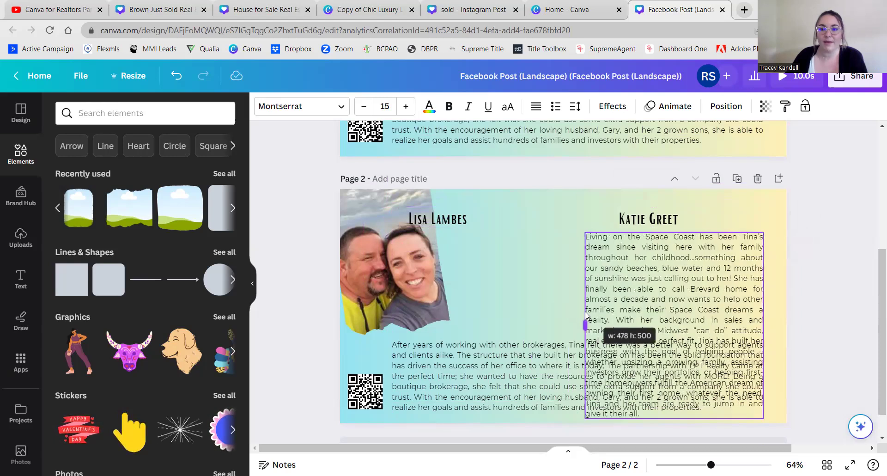
{"action": "left_click_drag", "start_coordinate": [480, 349], "coordinate": [436, 301]}
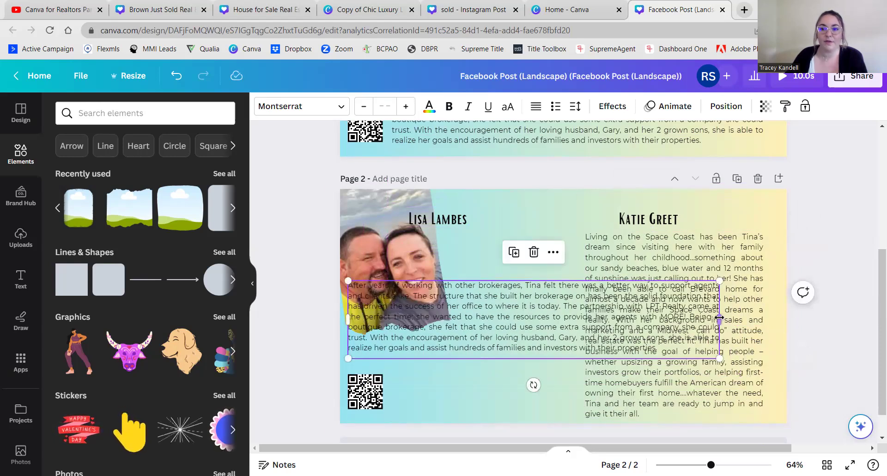
{"action": "left_click_drag", "start_coordinate": [603, 318], "coordinate": [536, 259]}
- Trim the left column to end at 'with MORE!' and the right at 'reality.', then lower both
{"action": "left_click", "coordinate": [458, 408]}
{"action": "left_click_drag", "start_coordinate": [458, 408], "coordinate": [442, 335]}
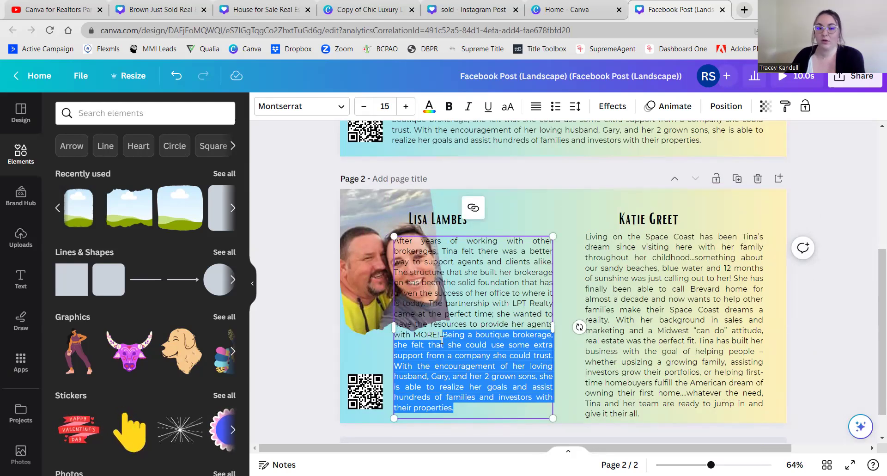
{"action": "key", "text": "BackSpace"}
{"action": "left_click", "coordinate": [600, 322]}
{"action": "left_click_drag", "start_coordinate": [651, 415], "coordinate": [624, 321]}
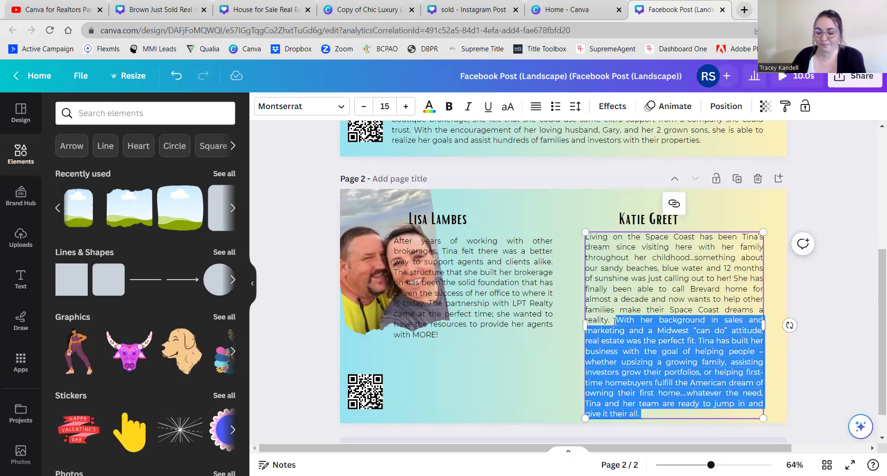
{"action": "key", "text": "BackSpace"}
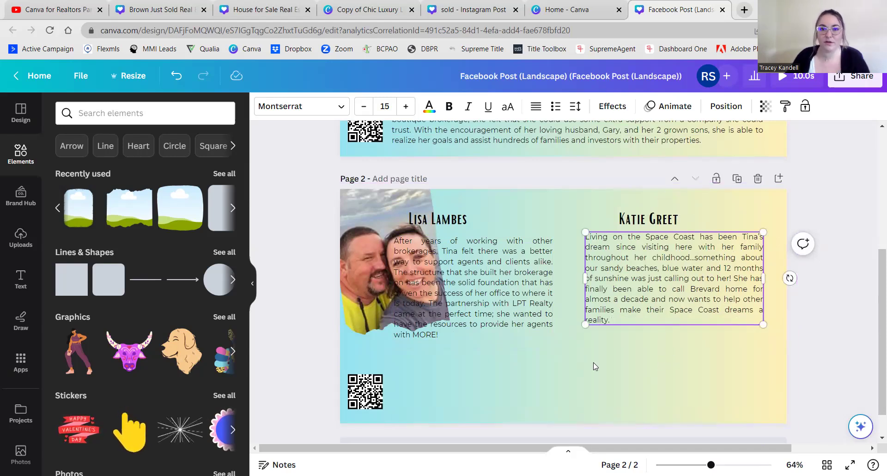
{"action": "left_click_drag", "start_coordinate": [661, 249], "coordinate": [658, 336]}
{"action": "left_click_drag", "start_coordinate": [503, 282], "coordinate": [502, 344]}
{"action": "left_click", "coordinate": [427, 233]}
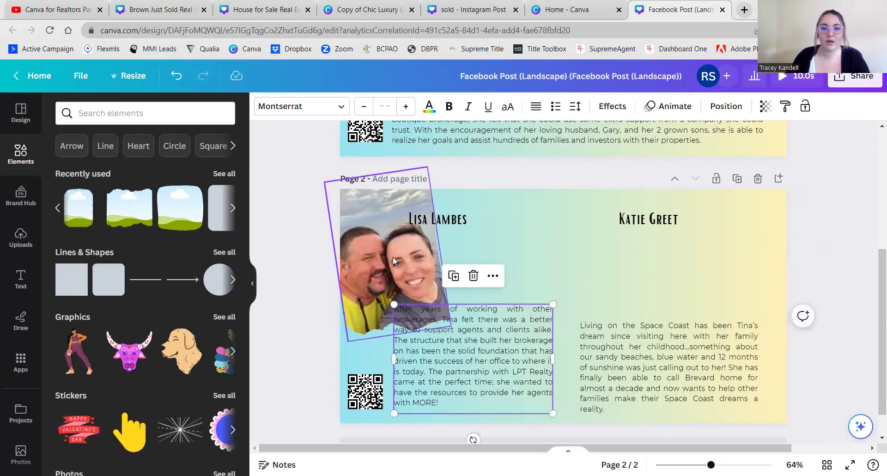
- Shrink the couple photo beside the first name and Alt-drag a copy to the page's right edge
{"action": "left_click_drag", "start_coordinate": [426, 168], "coordinate": [400, 218]}
{"action": "left_click_drag", "start_coordinate": [387, 258], "coordinate": [535, 242]}
{"action": "left_click", "coordinate": [460, 222]}
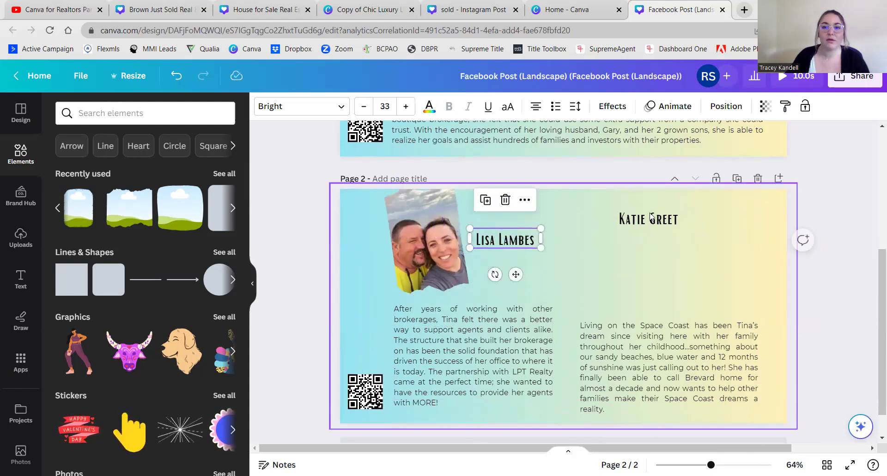
{"action": "left_click_drag", "start_coordinate": [657, 221], "coordinate": [692, 242]}
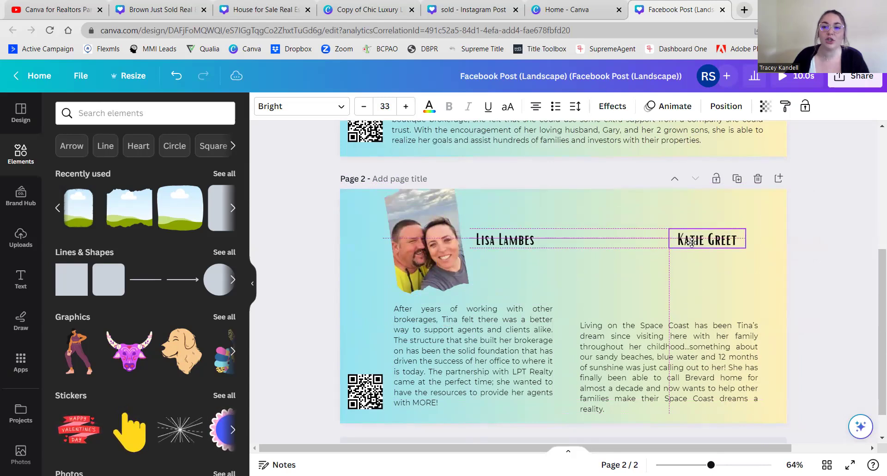
{"action": "left_click", "coordinate": [410, 244]}
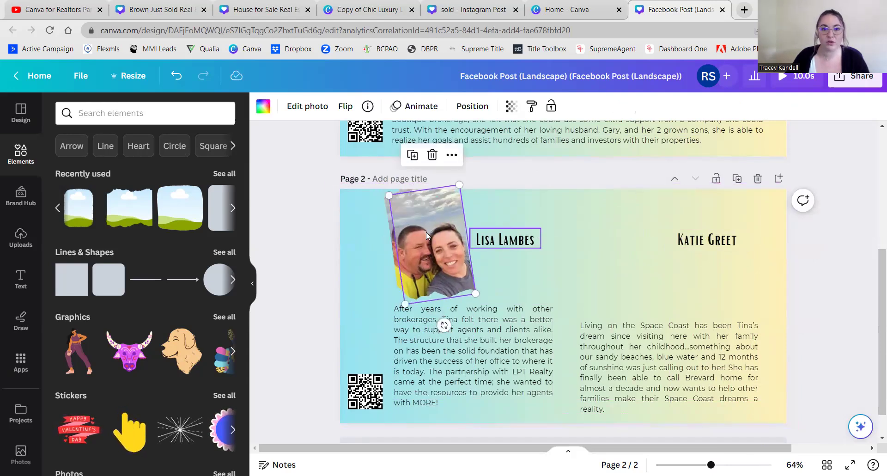
{"action": "left_click_drag", "start_coordinate": [426, 232], "coordinate": [564, 237]}
{"action": "mouse_move", "coordinate": [598, 231]}
{"action": "left_mouse_down"}
{"action": "mouse_move", "coordinate": [718, 231]}
{"action": "mouse_move", "coordinate": [608, 227]}
{"action": "left_mouse_up"}
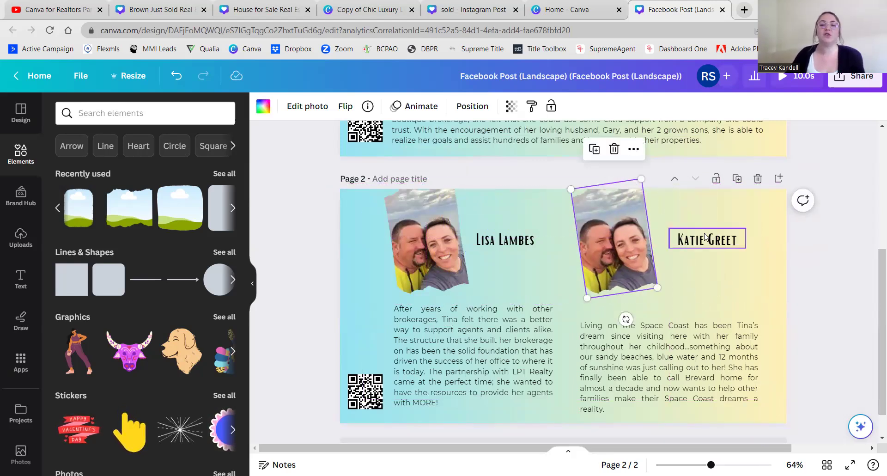
{"action": "left_click_drag", "start_coordinate": [705, 237], "coordinate": [578, 242]}
{"action": "left_click_drag", "start_coordinate": [633, 258], "coordinate": [734, 253]}
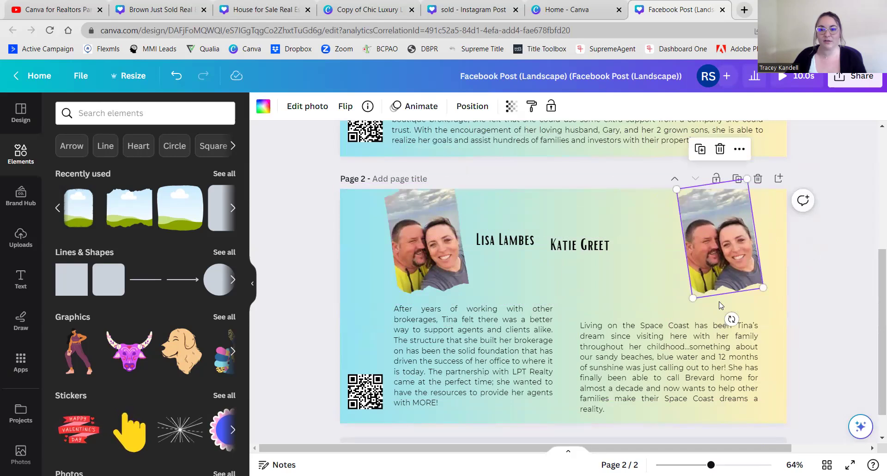
- Tilt both photos, the right one about 20 degrees, and shift the second name right
{"action": "left_click_drag", "start_coordinate": [732, 319], "coordinate": [697, 320]}
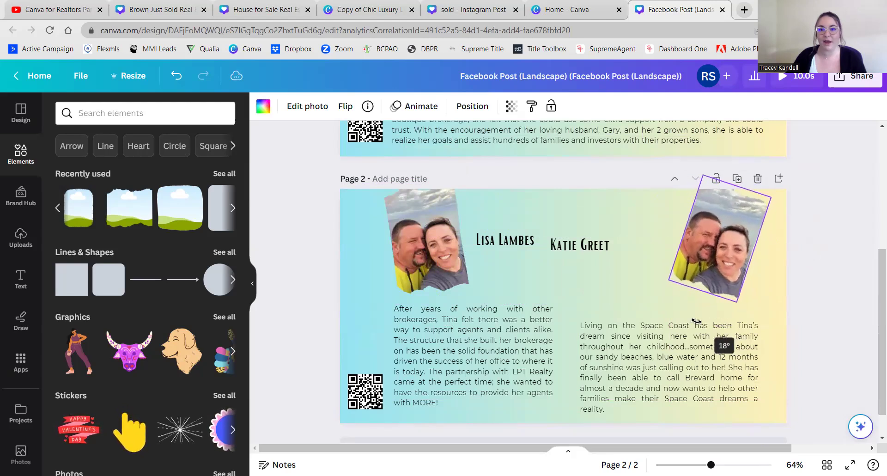
{"action": "left_click_drag", "start_coordinate": [711, 266], "coordinate": [693, 292]}
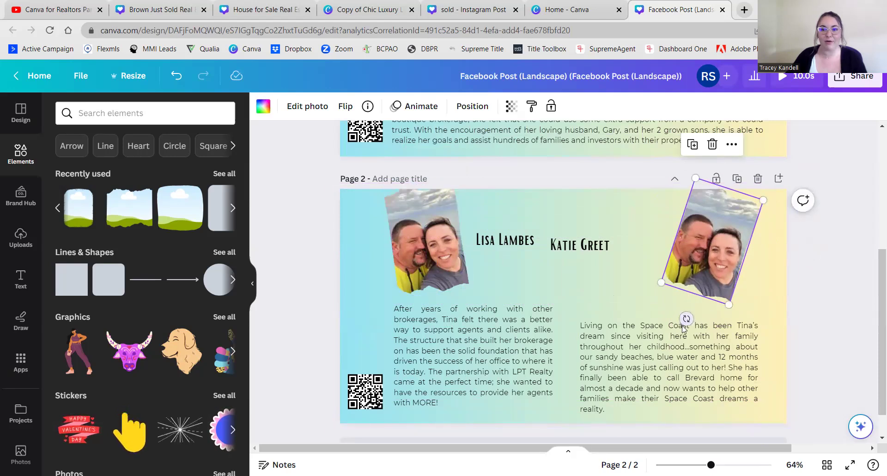
{"action": "left_click_drag", "start_coordinate": [687, 318], "coordinate": [687, 314]}
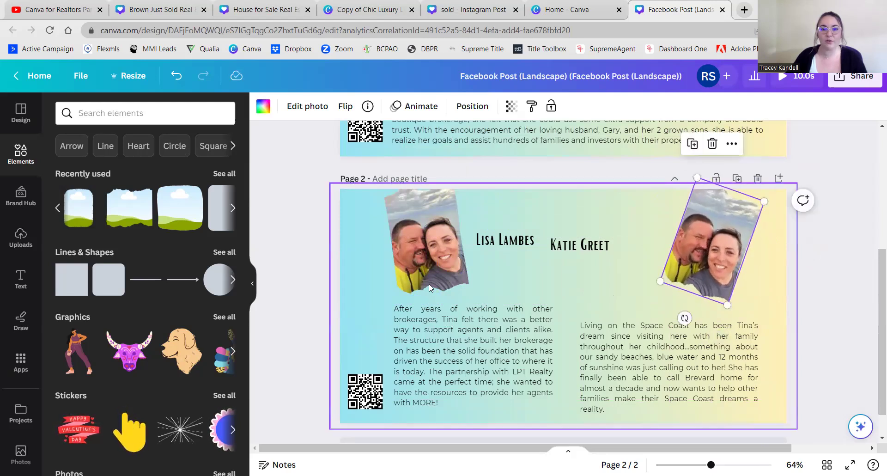
{"action": "left_click", "coordinate": [438, 291]}
{"action": "left_click_drag", "start_coordinate": [439, 318], "coordinate": [452, 313]}
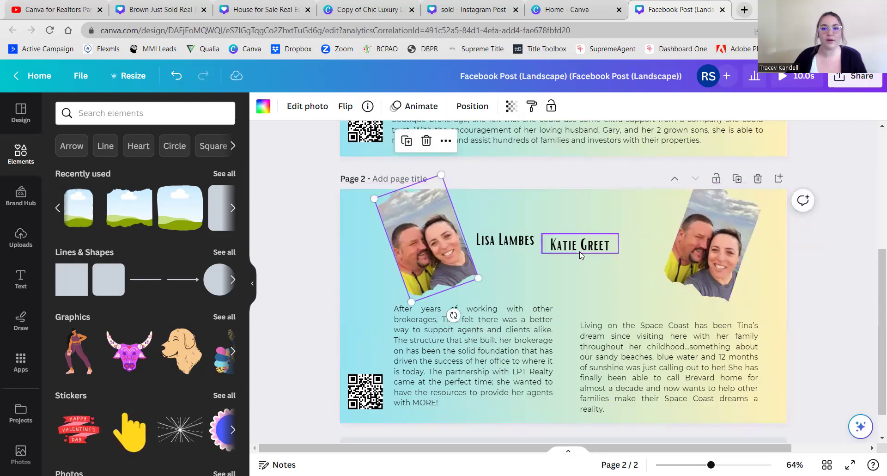
{"action": "left_click_drag", "start_coordinate": [586, 246], "coordinate": [637, 241]}
{"action": "left_click", "coordinate": [298, 311]}
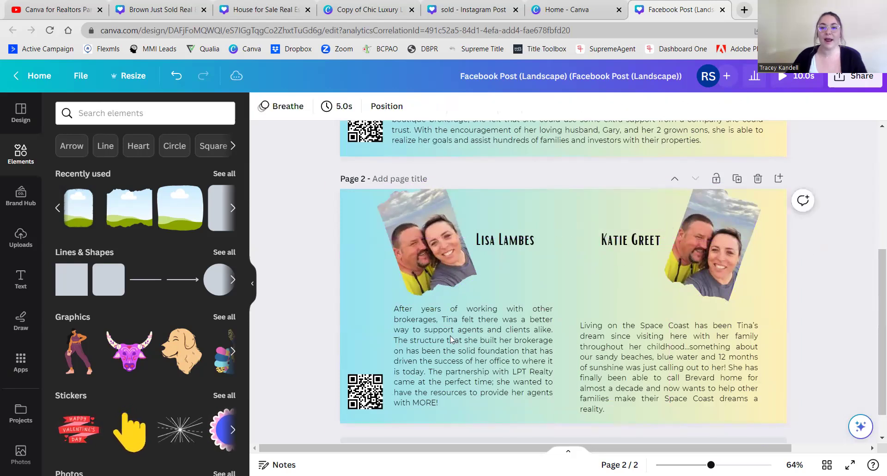
- Raise the right paragraph on page 2 so its top aligns with the left paragraph, then compare pages
{"action": "left_click", "coordinate": [464, 348]}
{"action": "left_click_drag", "start_coordinate": [619, 344], "coordinate": [600, 341]}
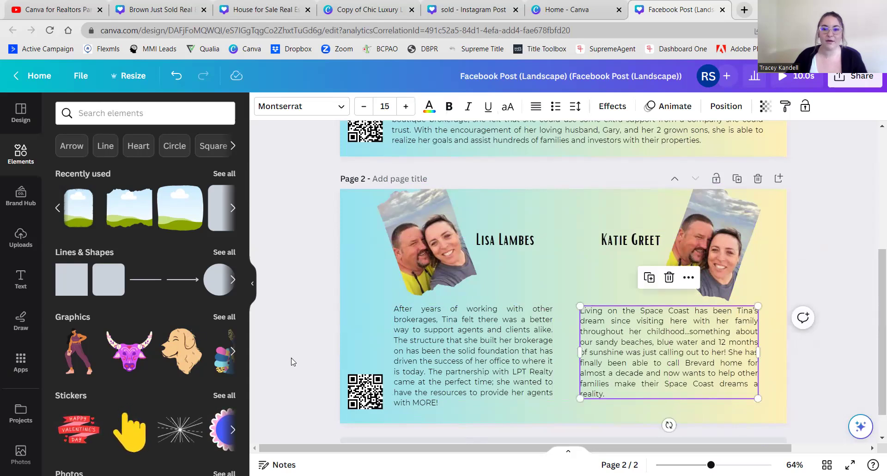
{"action": "left_click", "coordinate": [291, 362]}
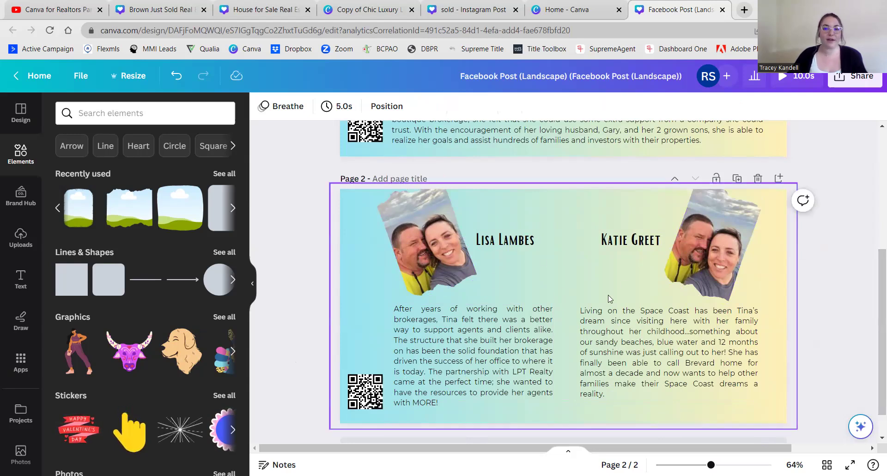
{"action": "scroll", "coordinate": [576, 289], "scroll_direction": "up", "scroll_amount": 5}
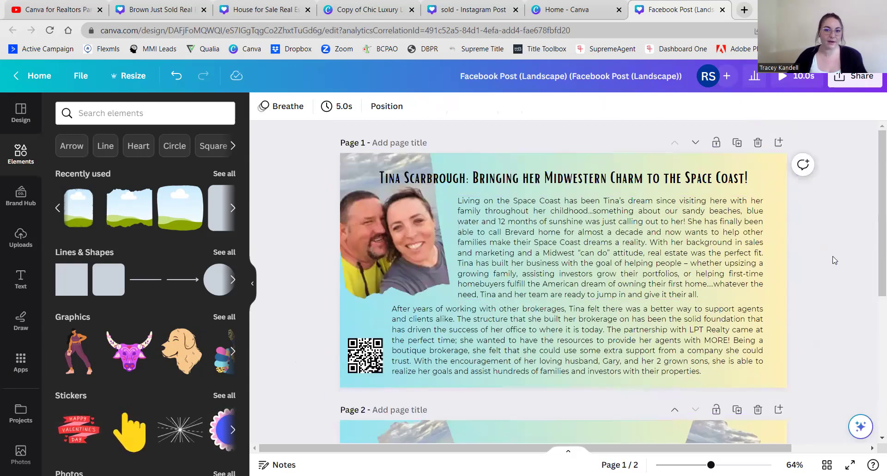
{"action": "scroll", "coordinate": [834, 260], "scroll_direction": "down", "scroll_amount": 5}
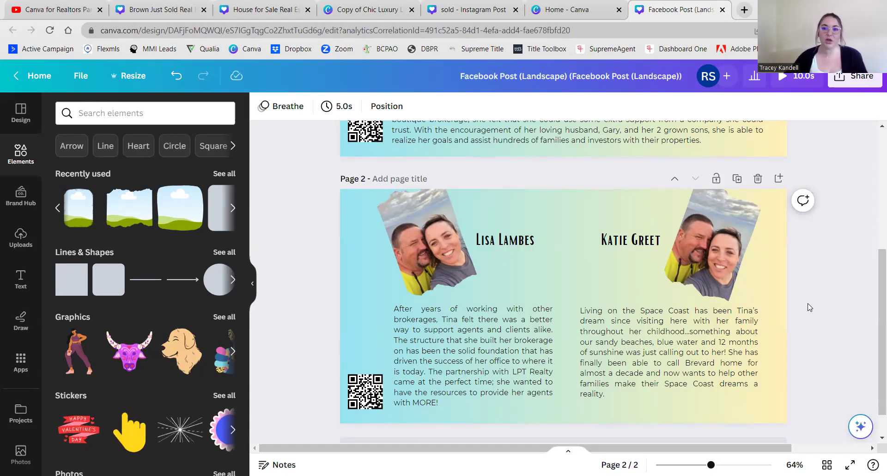
{"action": "scroll", "coordinate": [841, 269], "scroll_direction": "down", "scroll_amount": 1}
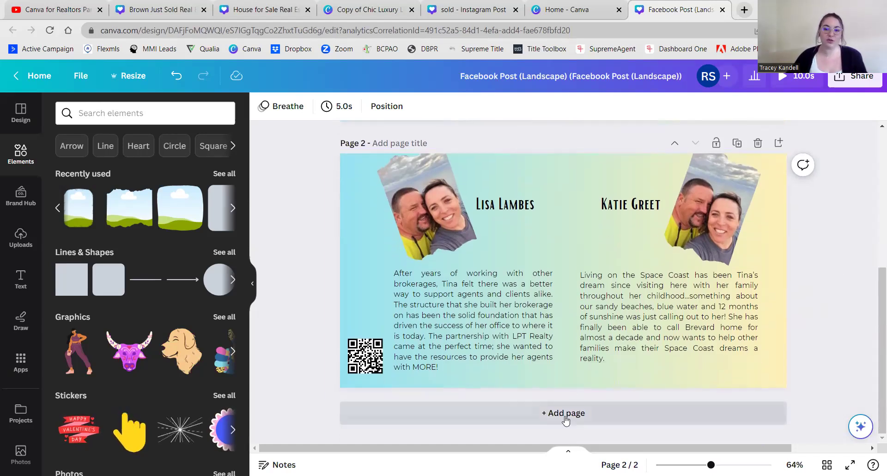
- Add page 3 and stretch a square shape across the whole page
{"action": "left_click", "coordinate": [572, 413]}
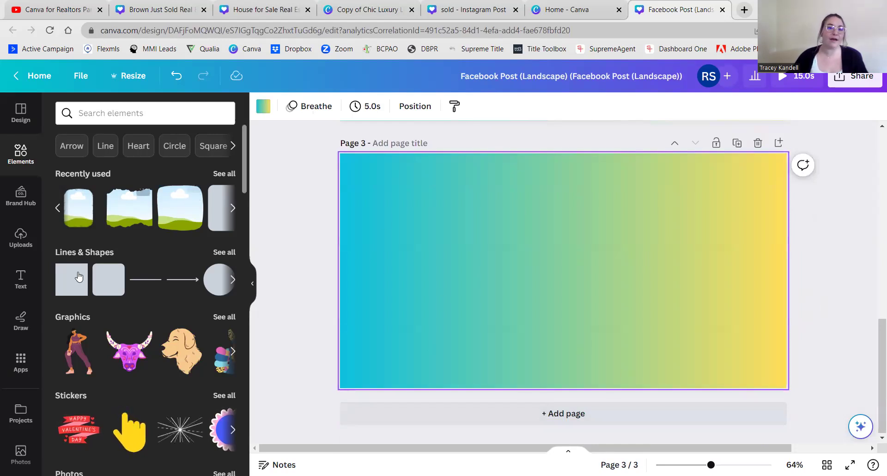
{"action": "key", "text": "r"}
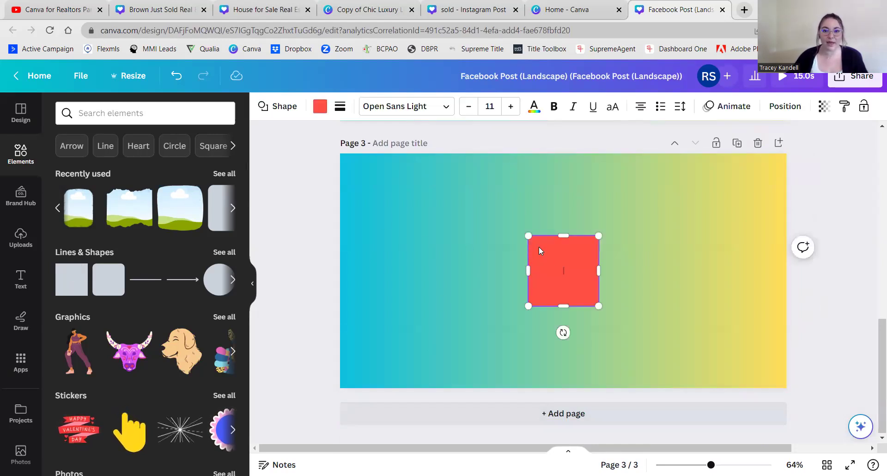
{"action": "left_click_drag", "start_coordinate": [524, 232], "coordinate": [346, 141]}
{"action": "left_click_drag", "start_coordinate": [600, 306], "coordinate": [817, 394]}
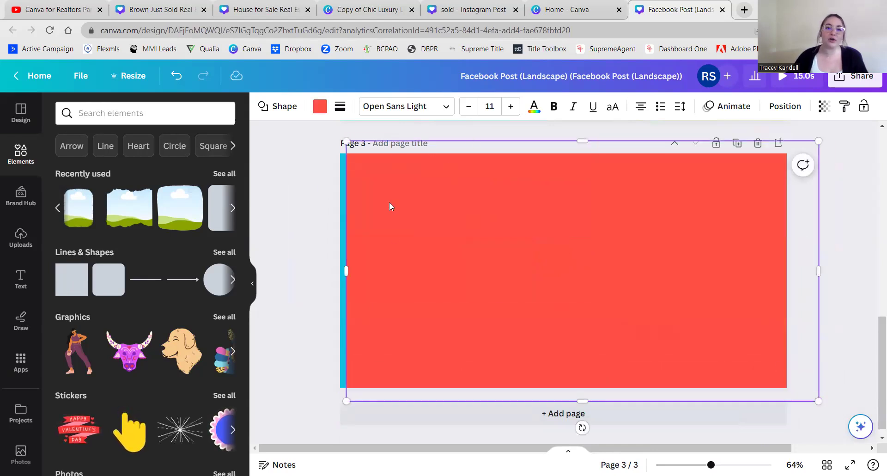
{"action": "left_click_drag", "start_coordinate": [348, 271], "coordinate": [328, 271]}
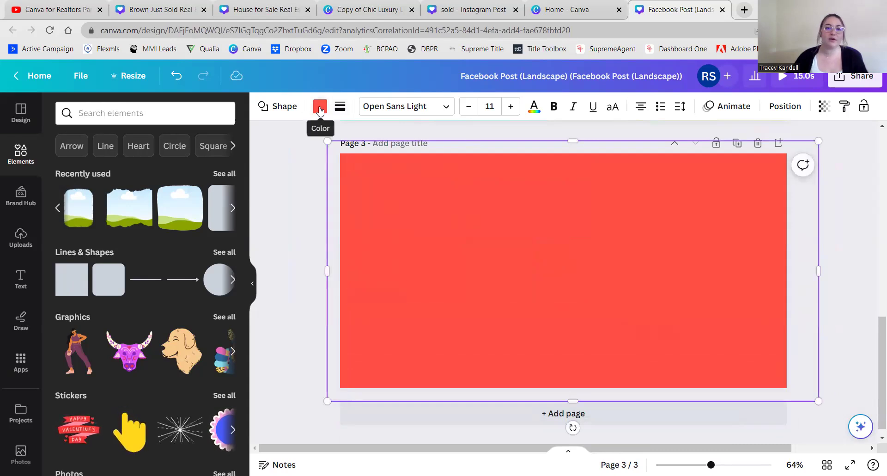
- Make the rectangle white and lower its transparency to about 58 so the gradient shows through
{"action": "left_click", "coordinate": [320, 106]}
{"action": "left_click", "coordinate": [192, 176]}
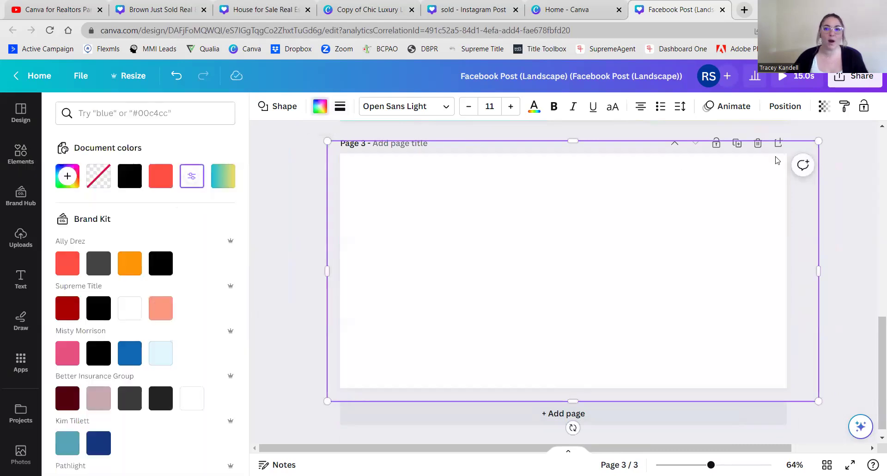
{"action": "left_click", "coordinate": [823, 111]}
{"action": "left_click_drag", "start_coordinate": [825, 153], "coordinate": [778, 152]}
{"action": "left_click", "coordinate": [343, 217]}
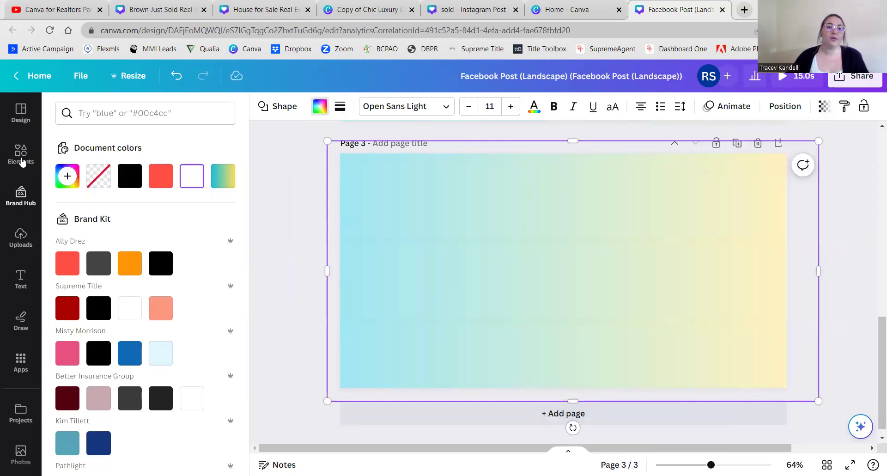
{"action": "left_click", "coordinate": [21, 157]}
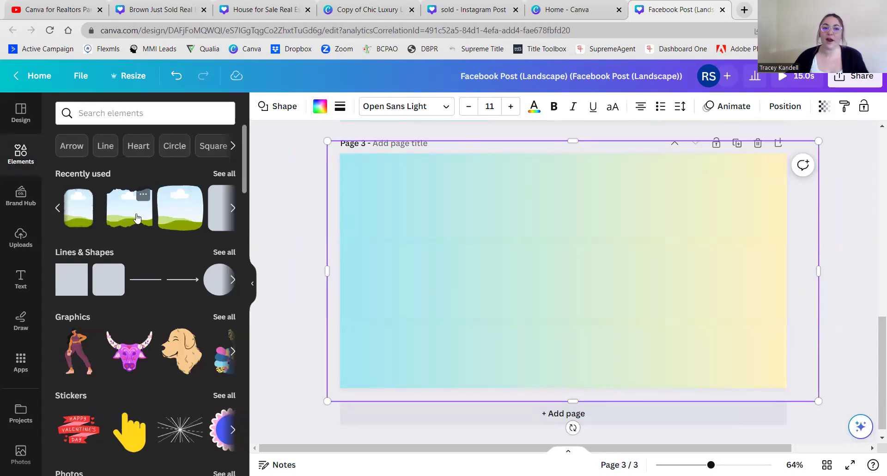
{"action": "scroll", "coordinate": [408, 253], "scroll_direction": "up", "scroll_amount": 5}
{"action": "scroll", "coordinate": [524, 255], "scroll_direction": "down", "scroll_amount": 5}
{"action": "scroll", "coordinate": [564, 244], "scroll_direction": "up", "scroll_amount": 5}
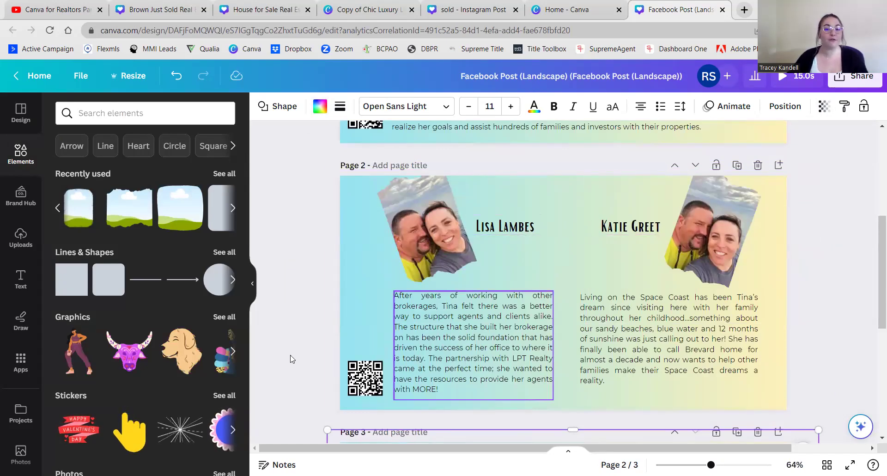
{"action": "scroll", "coordinate": [308, 392], "scroll_direction": "down", "scroll_amount": 5}
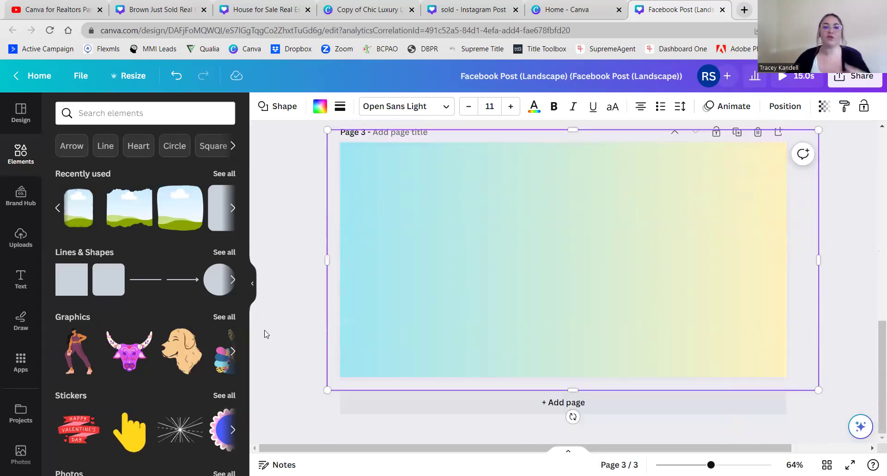
{"action": "scroll", "coordinate": [277, 361], "scroll_direction": "up", "scroll_amount": 3}
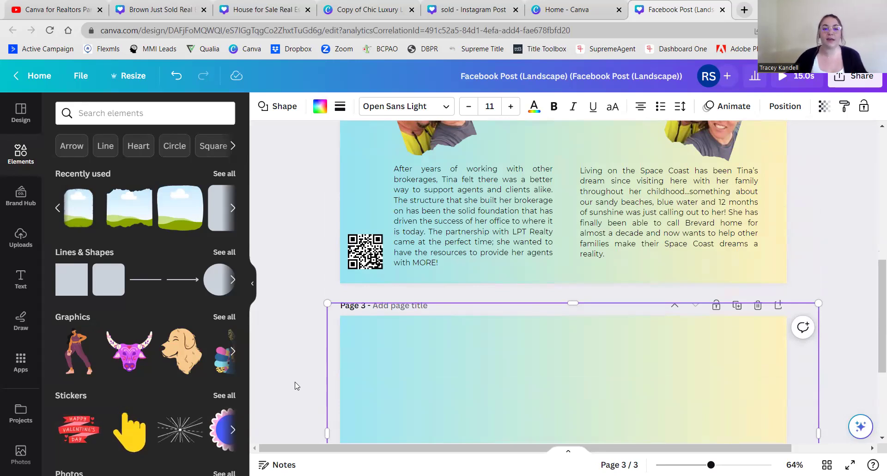
{"action": "scroll", "coordinate": [297, 385], "scroll_direction": "down", "scroll_amount": 4}
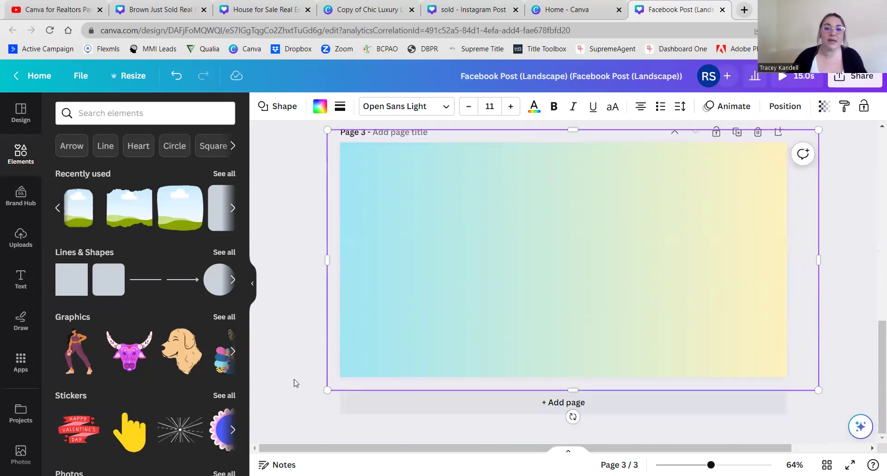
{"action": "scroll", "coordinate": [296, 382], "scroll_direction": "up", "scroll_amount": 4}
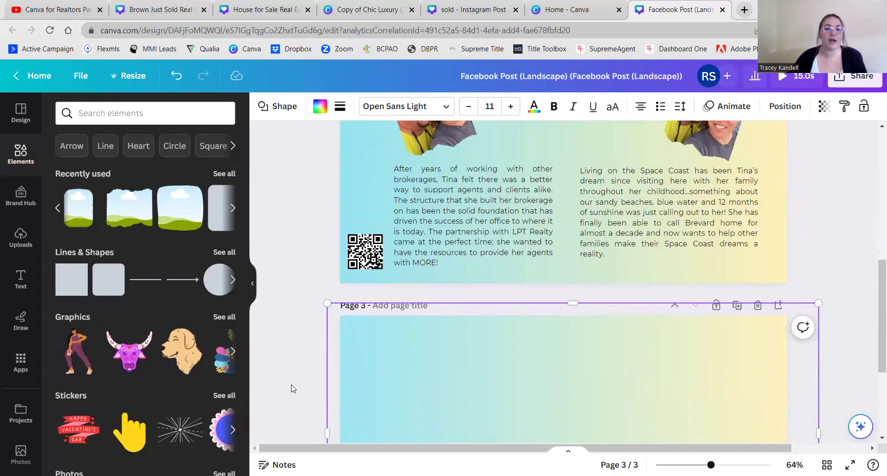
{"action": "scroll", "coordinate": [300, 323], "scroll_direction": "down", "scroll_amount": 1}
{"action": "scroll", "coordinate": [300, 282], "scroll_direction": "up", "scroll_amount": 10}
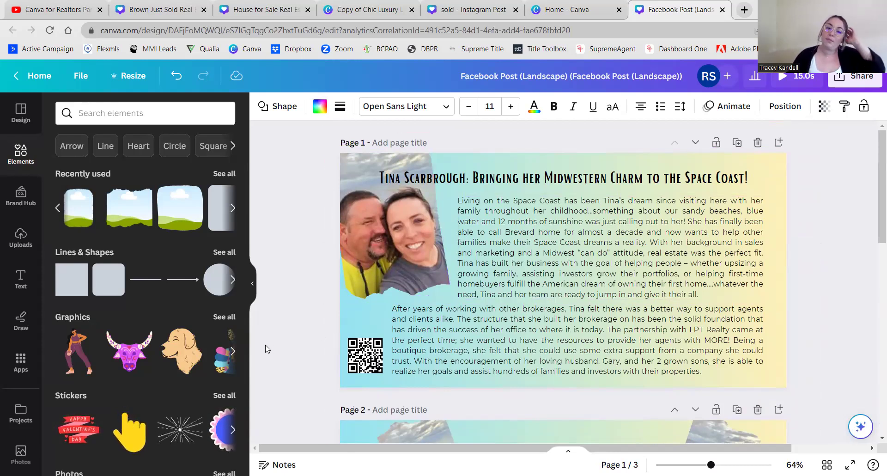
{"action": "scroll", "coordinate": [323, 342], "scroll_direction": "down", "scroll_amount": 7}
{"action": "scroll", "coordinate": [303, 347], "scroll_direction": "up", "scroll_amount": 3}
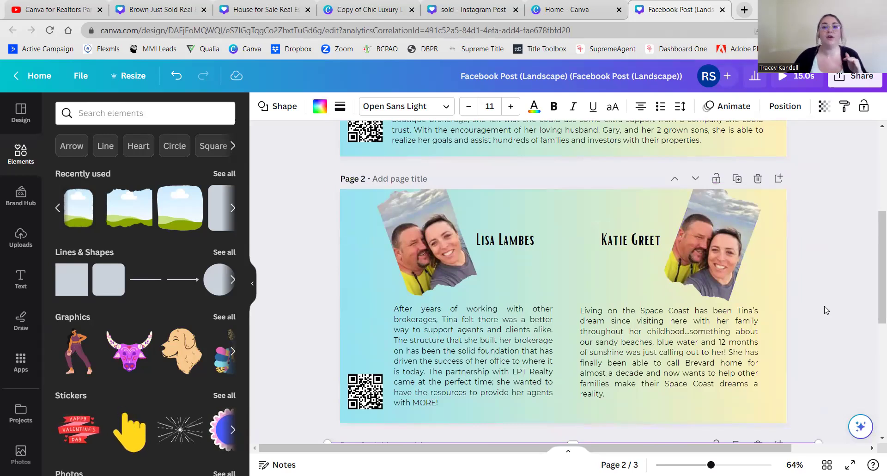
{"action": "scroll", "coordinate": [588, 224], "scroll_direction": "up", "scroll_amount": 5}
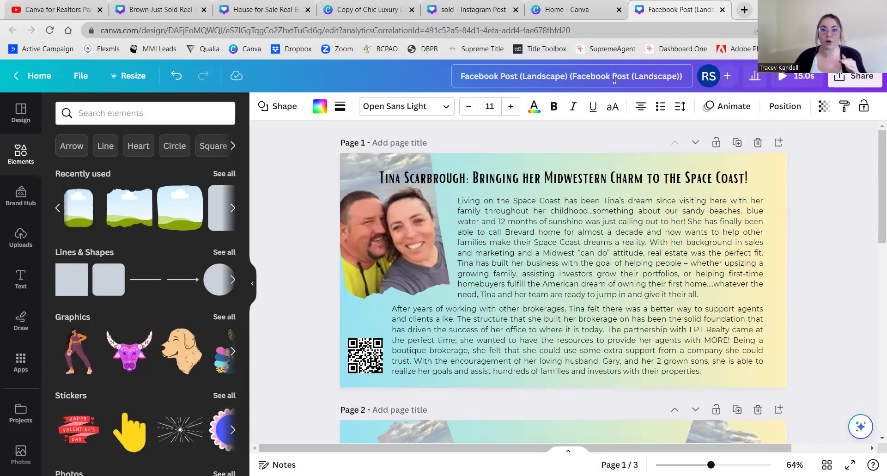
{"action": "scroll", "coordinate": [504, 264], "scroll_direction": "down", "scroll_amount": 4}
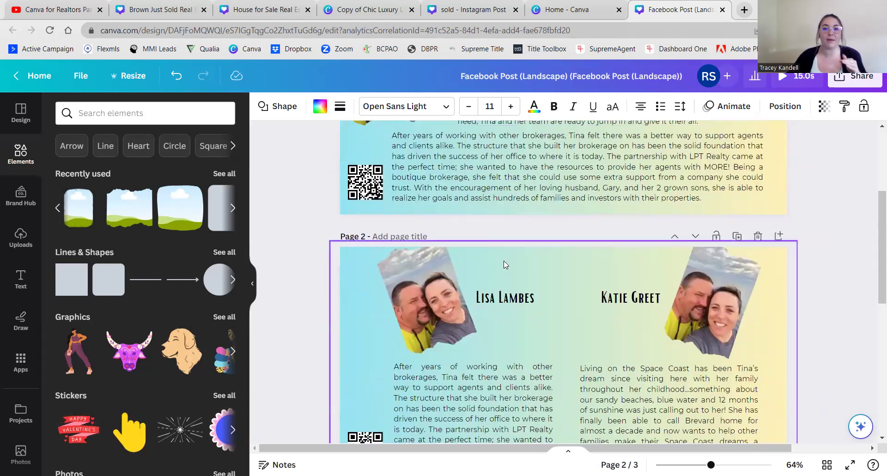
{"action": "scroll", "coordinate": [503, 261], "scroll_direction": "down", "scroll_amount": 5}
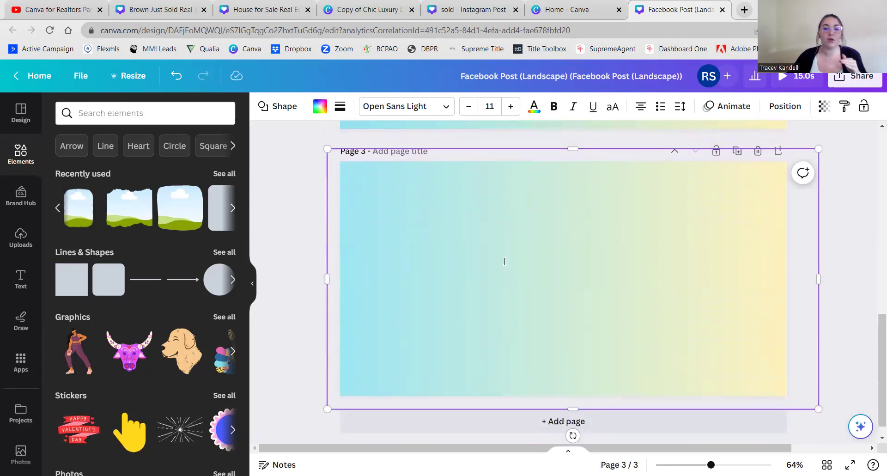
{"action": "scroll", "coordinate": [505, 262], "scroll_direction": "up", "scroll_amount": 10}
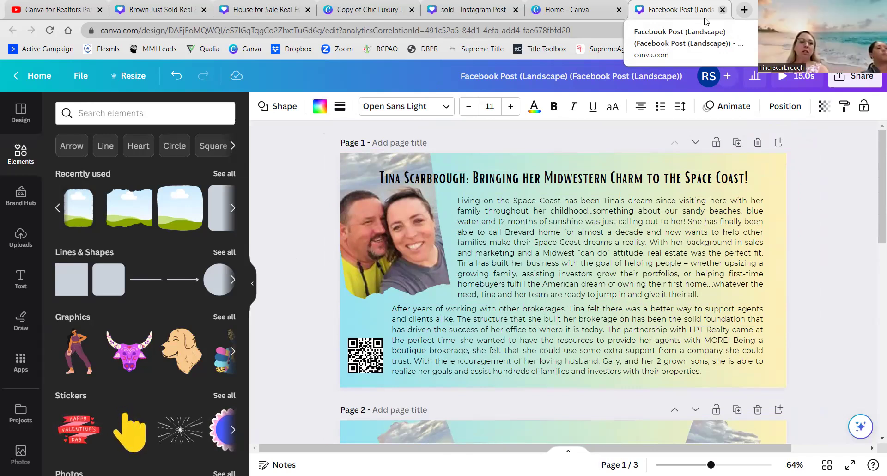
- Close the Facebook Post design and switch to the Brown Just Sold Real Estate Instagram Post
{"action": "left_click", "coordinate": [722, 9]}
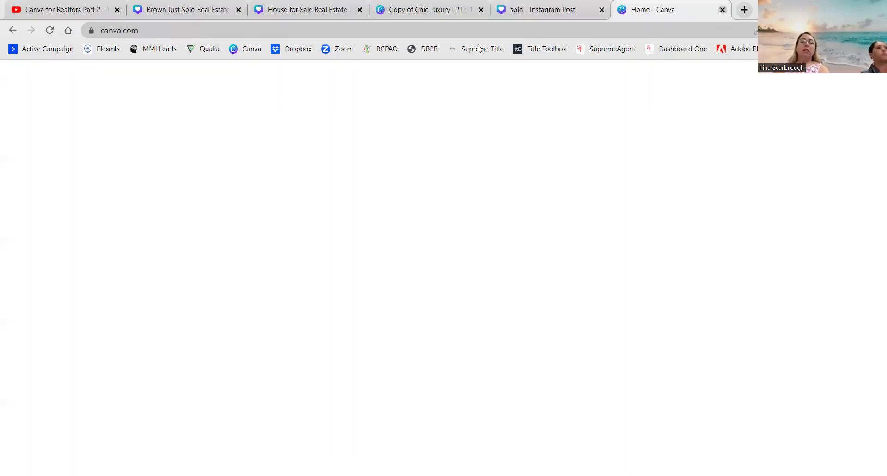
{"action": "left_click", "coordinate": [180, 9]}
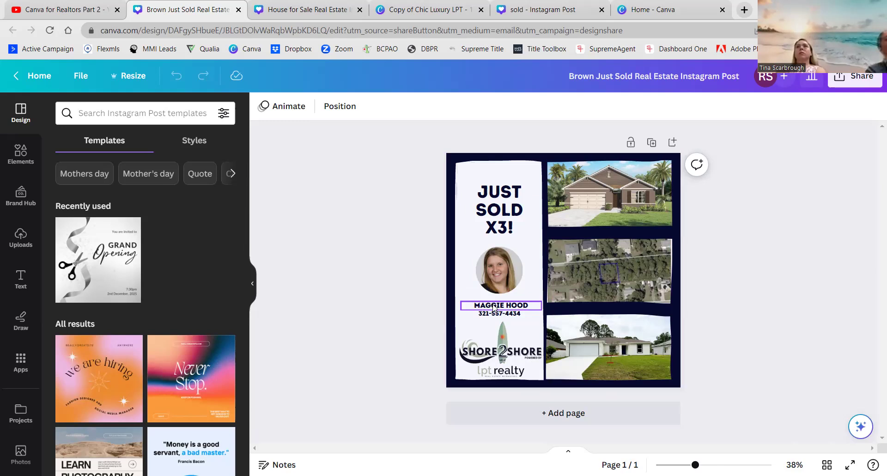
{"action": "left_click", "coordinate": [512, 343]}
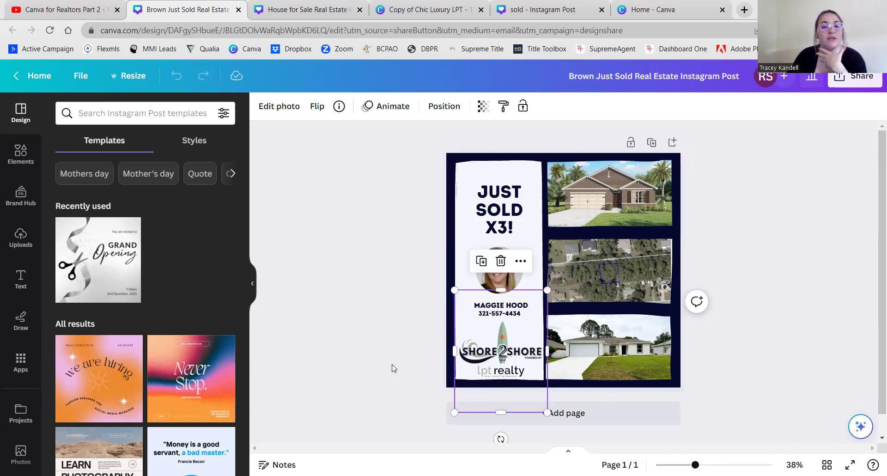
- Shrink the name-and-logo block and move it up beneath the headshot
{"action": "left_click", "coordinate": [437, 364]}
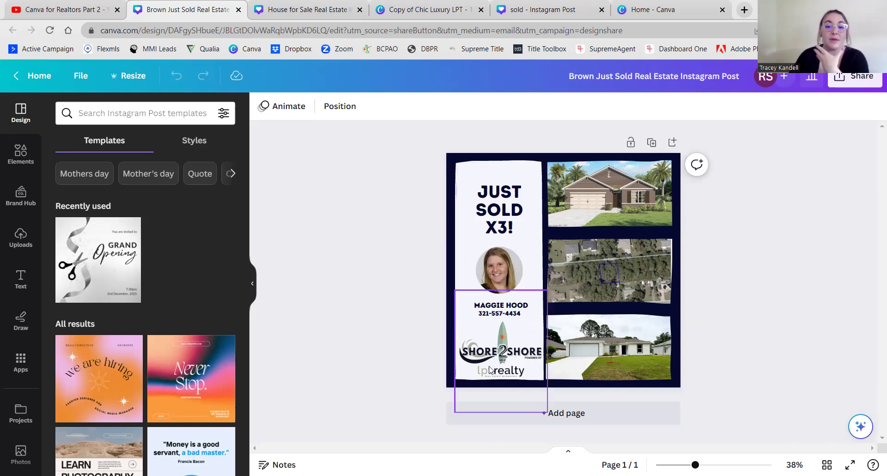
{"action": "left_click", "coordinate": [531, 329]}
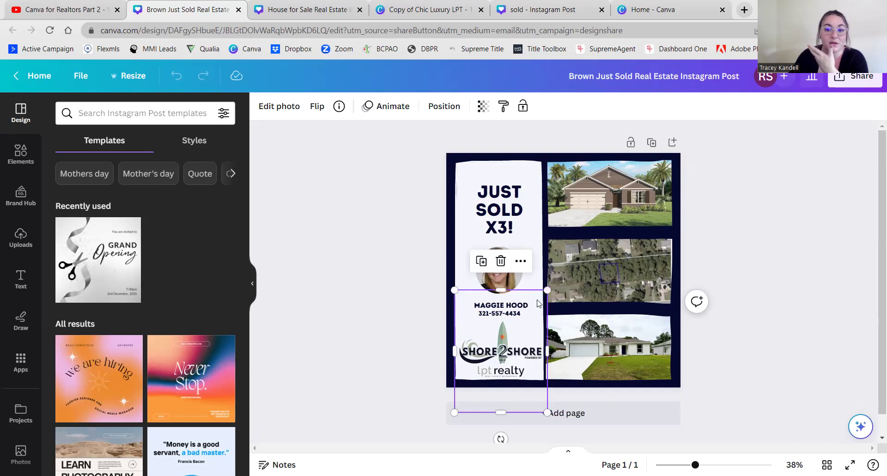
{"action": "left_click_drag", "start_coordinate": [547, 289], "coordinate": [537, 303]}
{"action": "left_click_drag", "start_coordinate": [506, 349], "coordinate": [509, 334]}
- Shift the column of three house photos slightly to the right
{"action": "left_click", "coordinate": [384, 344]}
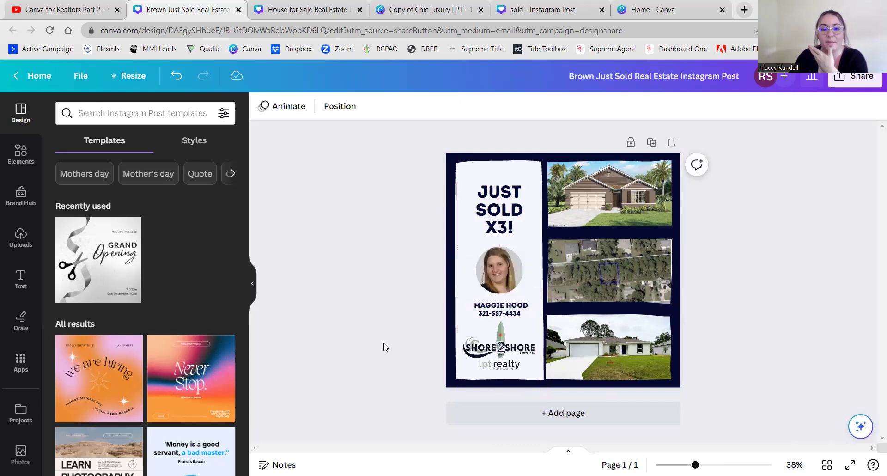
{"action": "left_click", "coordinate": [494, 359]}
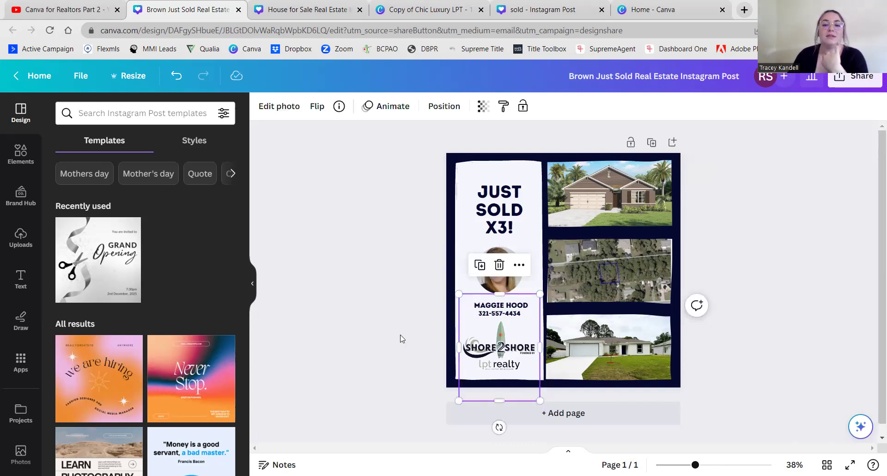
{"action": "left_click", "coordinate": [400, 336]}
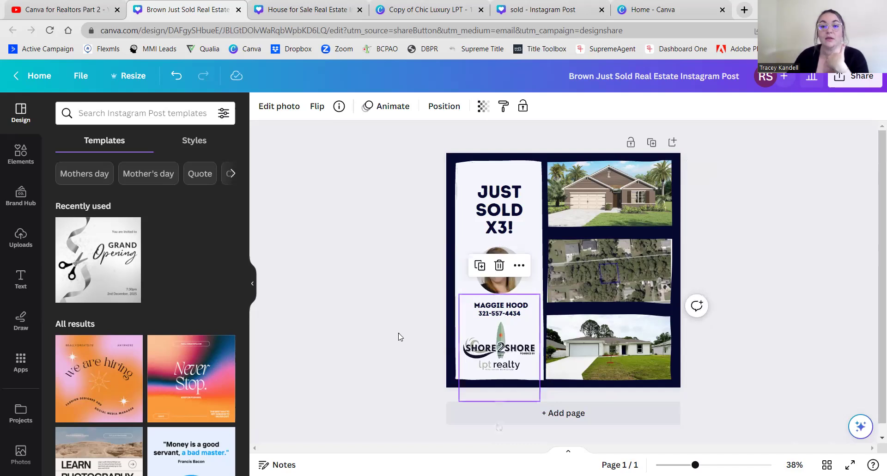
{"action": "left_click", "coordinate": [400, 336]}
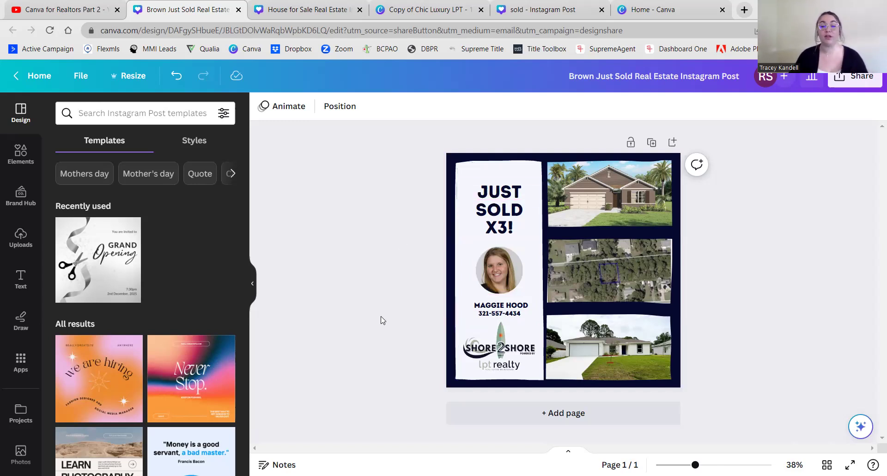
{"action": "left_click_drag", "start_coordinate": [623, 336], "coordinate": [632, 339]}
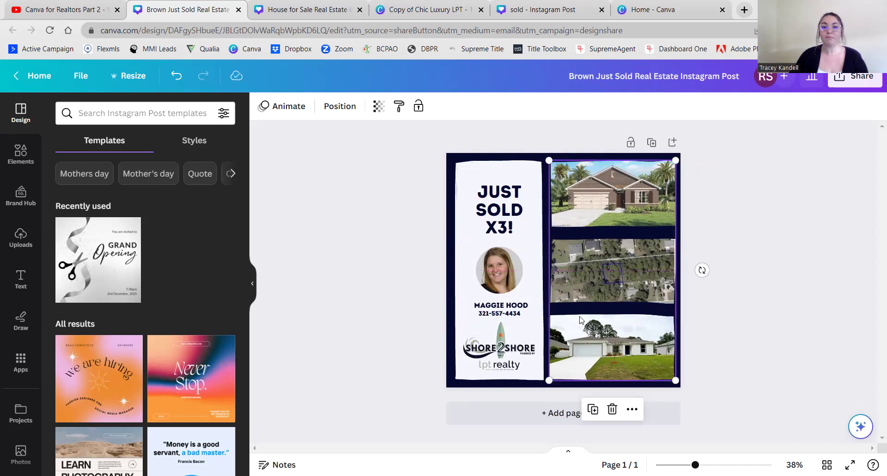
- Nudge the agent headshot and the name text slightly upward
{"action": "left_click", "coordinate": [534, 249]}
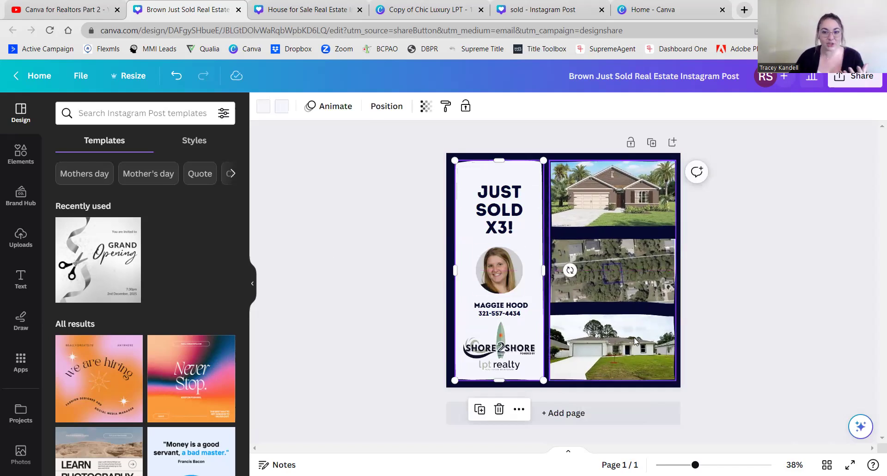
{"action": "left_click", "coordinate": [365, 227]}
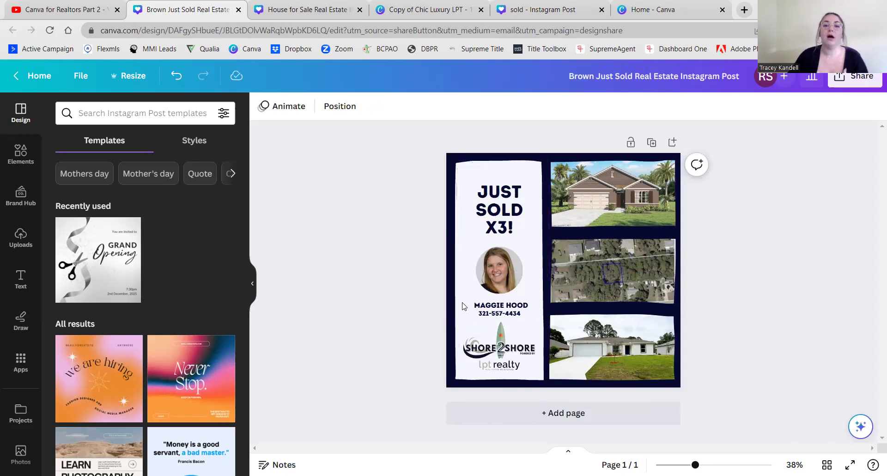
{"action": "left_click", "coordinate": [494, 278]}
{"action": "left_click_drag", "start_coordinate": [493, 278], "coordinate": [493, 274]}
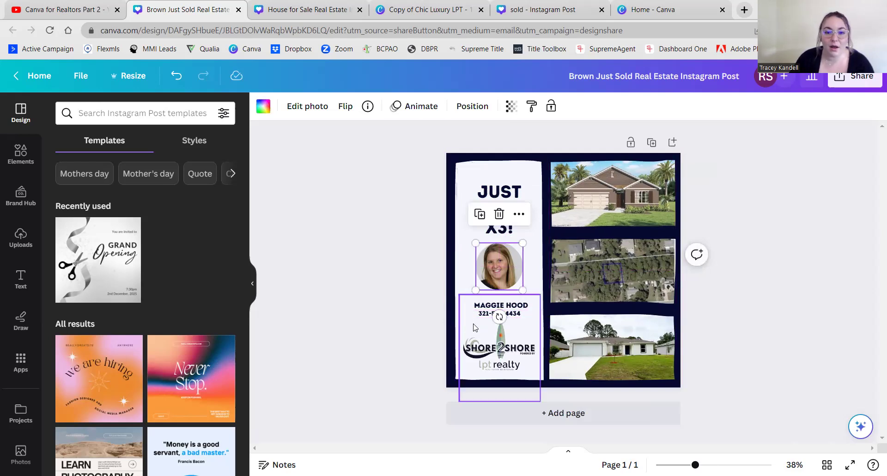
{"action": "left_click", "coordinate": [486, 312]}
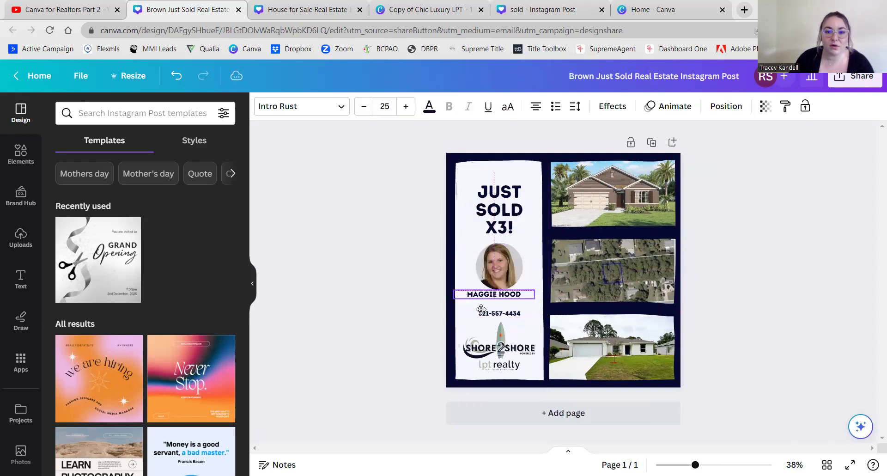
{"action": "left_click_drag", "start_coordinate": [486, 312], "coordinate": [484, 307]}
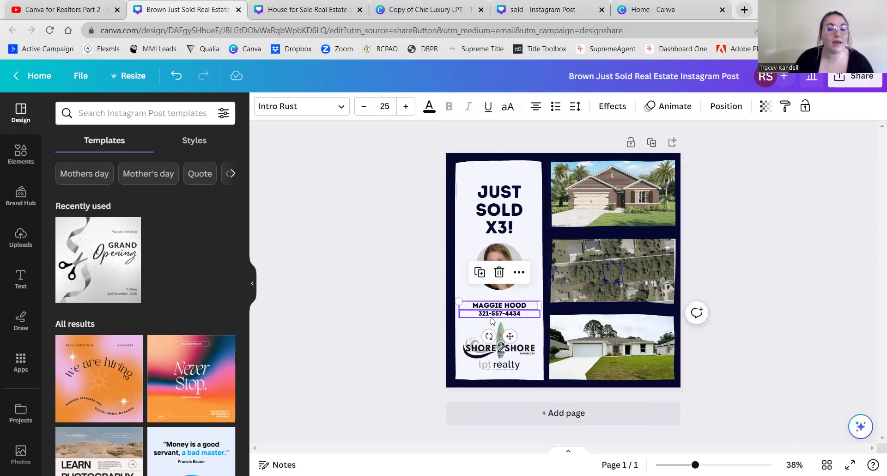
- Nudge the white left panel so it sits vertically centred on the navy background
{"action": "left_click", "coordinate": [427, 283]}
{"action": "left_click", "coordinate": [465, 296]}
{"action": "mouse_move", "coordinate": [465, 297]}
{"action": "left_mouse_down"}
{"action": "mouse_move", "coordinate": [476, 344]}
{"action": "mouse_move", "coordinate": [463, 293]}
{"action": "left_mouse_up"}
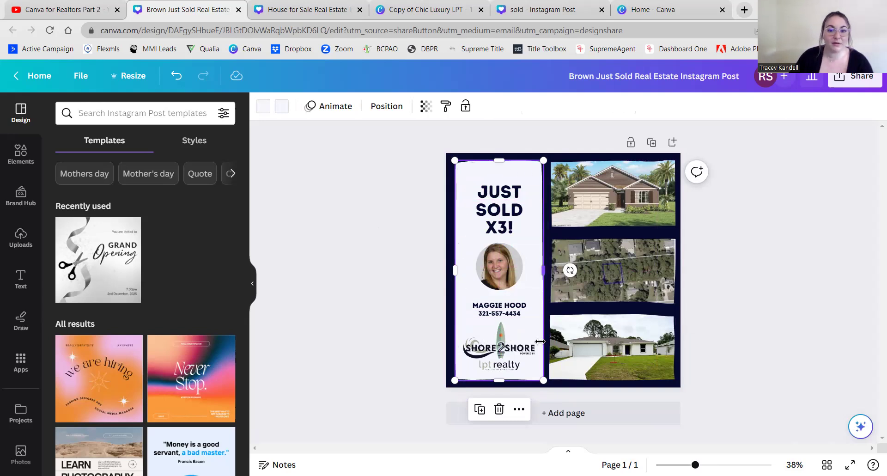
- Lock the white left panel in place
{"action": "right_click", "coordinate": [469, 171]}
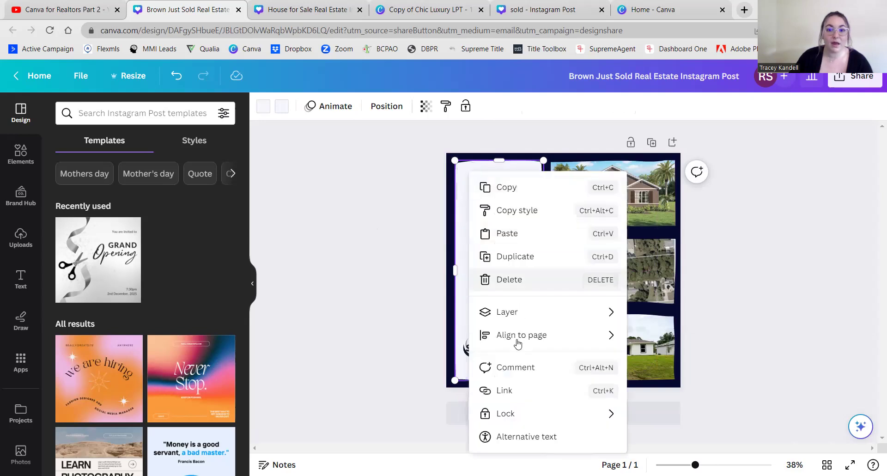
{"action": "mouse_move", "coordinate": [517, 417]}
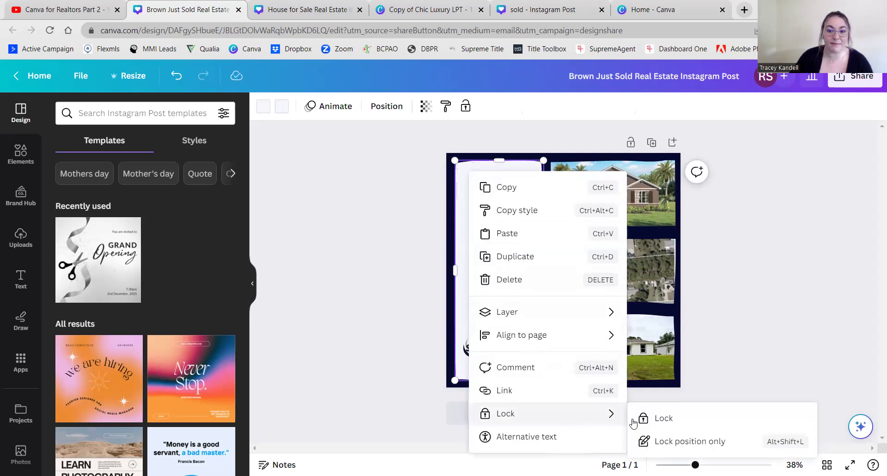
{"action": "left_click", "coordinate": [669, 422]}
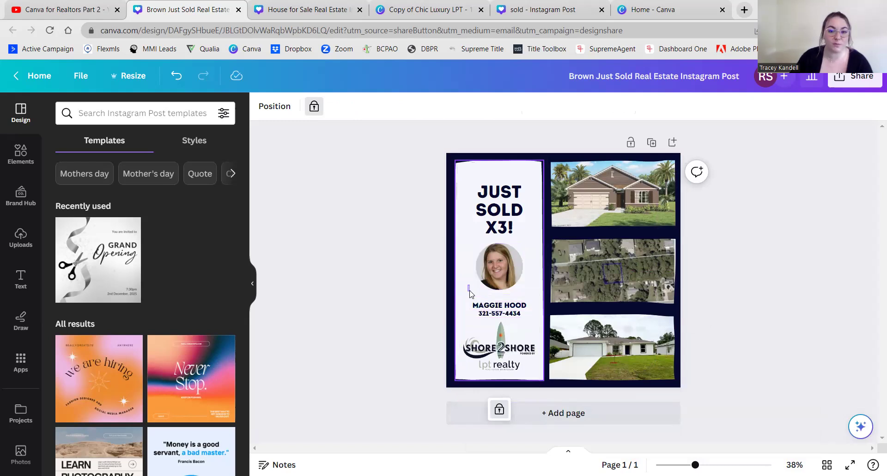
- Lock the Shore 2 Shore / lpt realty logo in place as well
{"action": "left_click", "coordinate": [494, 348]}
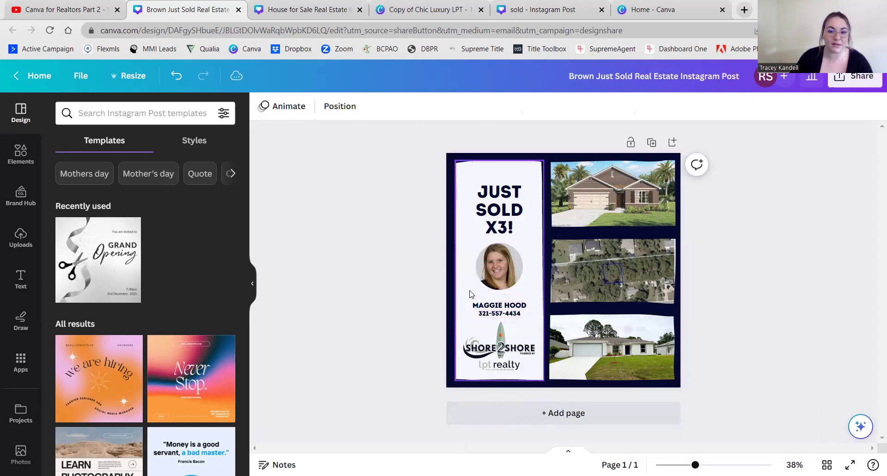
{"action": "left_click", "coordinate": [494, 349]}
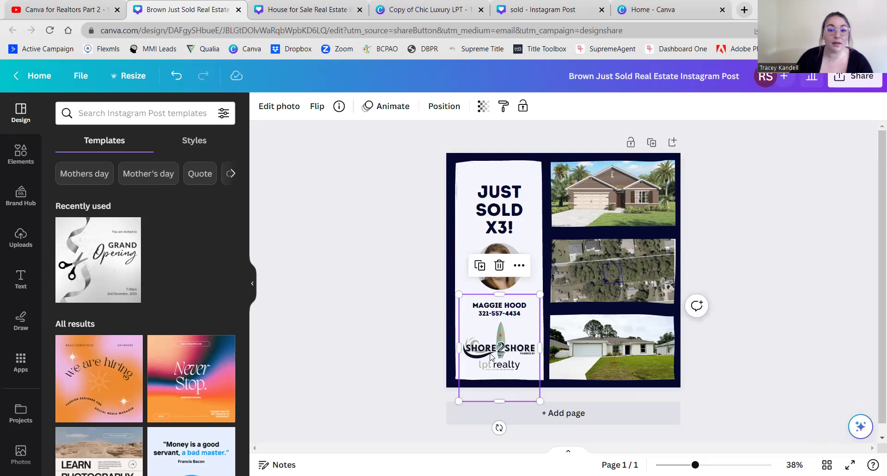
{"action": "right_click", "coordinate": [491, 356]}
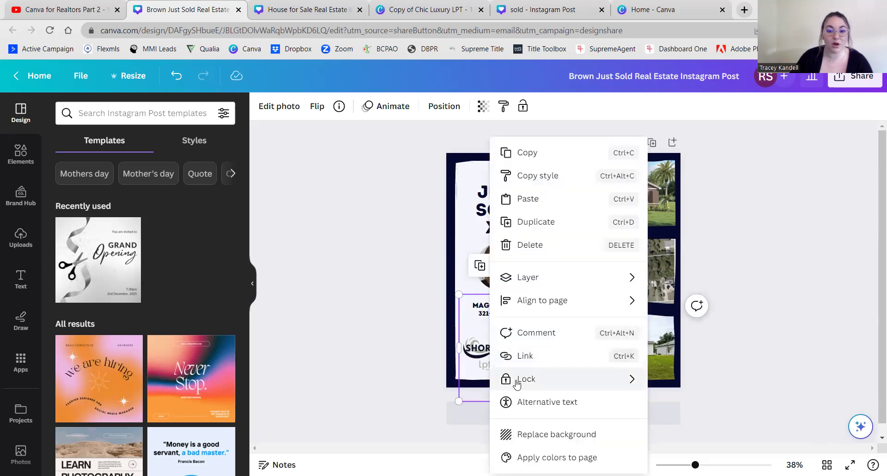
{"action": "mouse_move", "coordinate": [516, 382]}
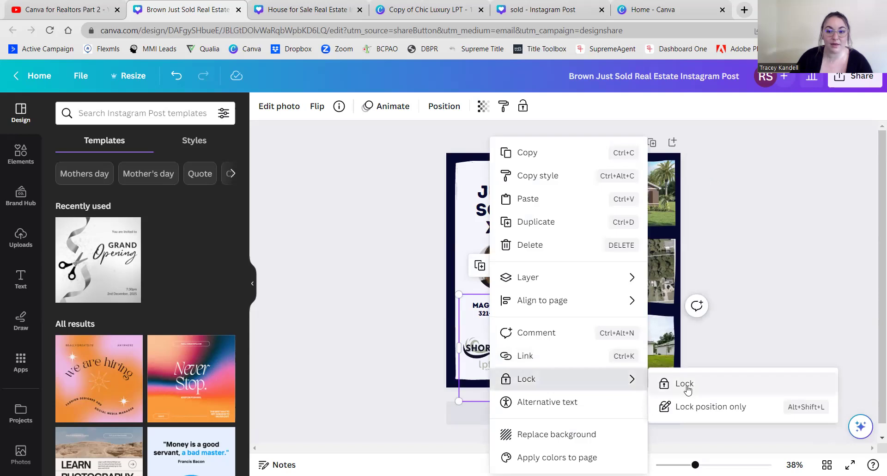
{"action": "left_click", "coordinate": [683, 384]}
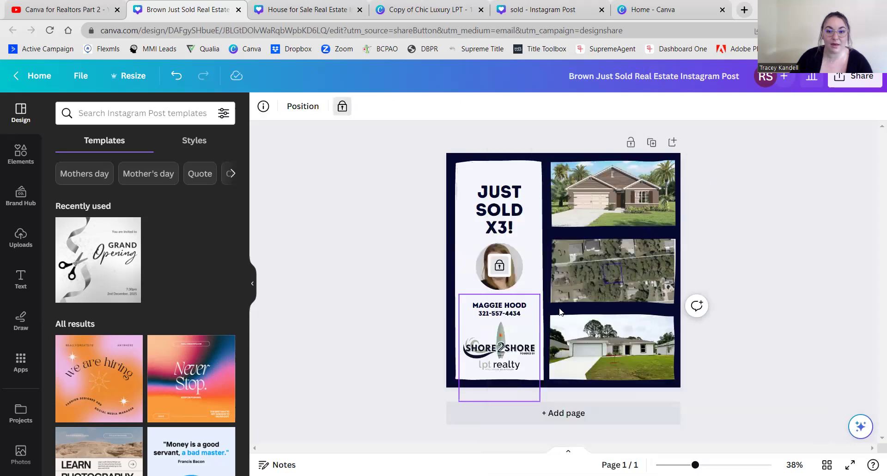
{"action": "left_click", "coordinate": [387, 317]}
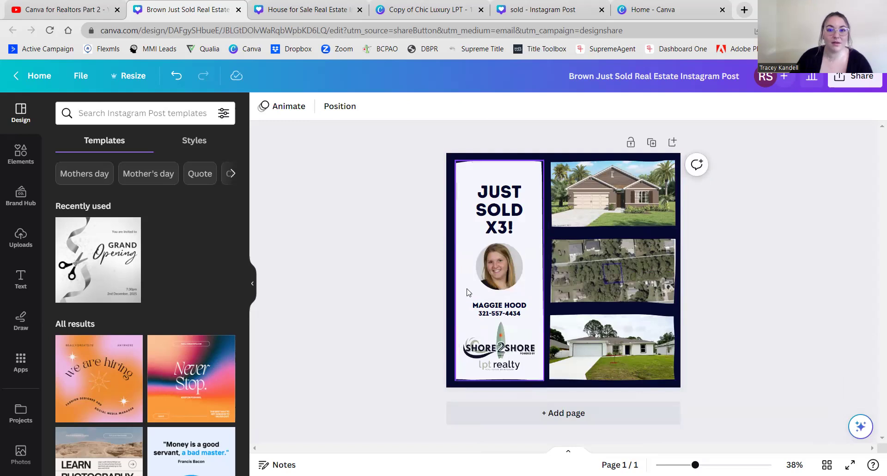
{"action": "left_click_drag", "start_coordinate": [462, 292], "coordinate": [482, 315]}
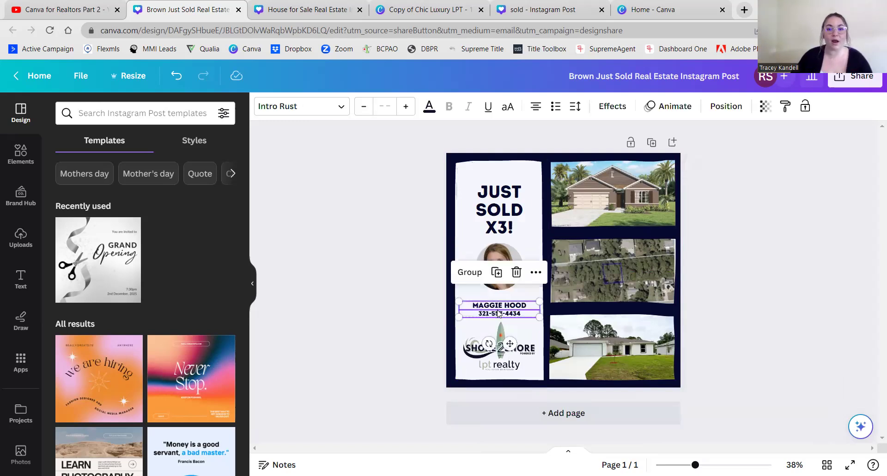
- Group the agent's name and phone number and move the group up under the photo
{"action": "left_click", "coordinate": [461, 273]}
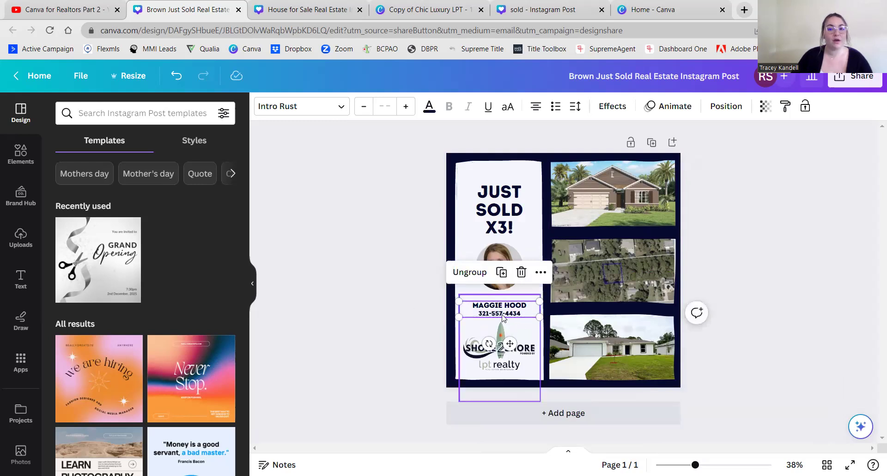
{"action": "mouse_move", "coordinate": [503, 316]}
{"action": "left_mouse_down"}
{"action": "mouse_move", "coordinate": [504, 277]}
{"action": "mouse_move", "coordinate": [505, 314]}
{"action": "mouse_move", "coordinate": [503, 302]}
{"action": "left_mouse_up"}
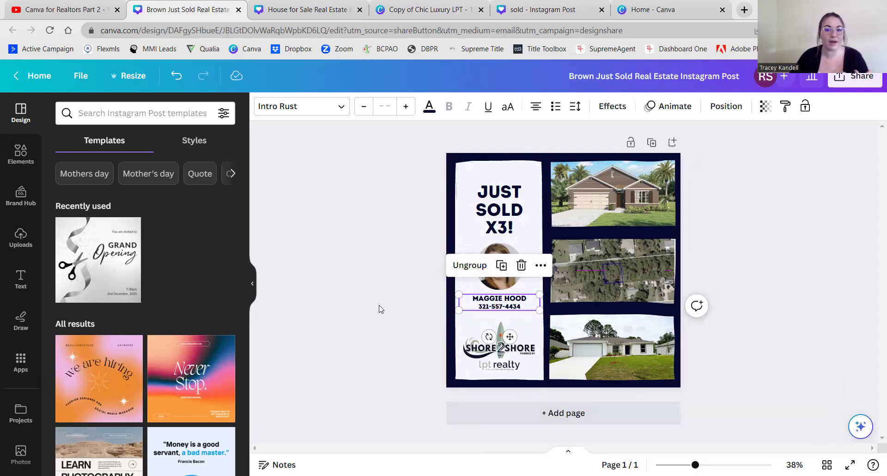
{"action": "left_click", "coordinate": [380, 309]}
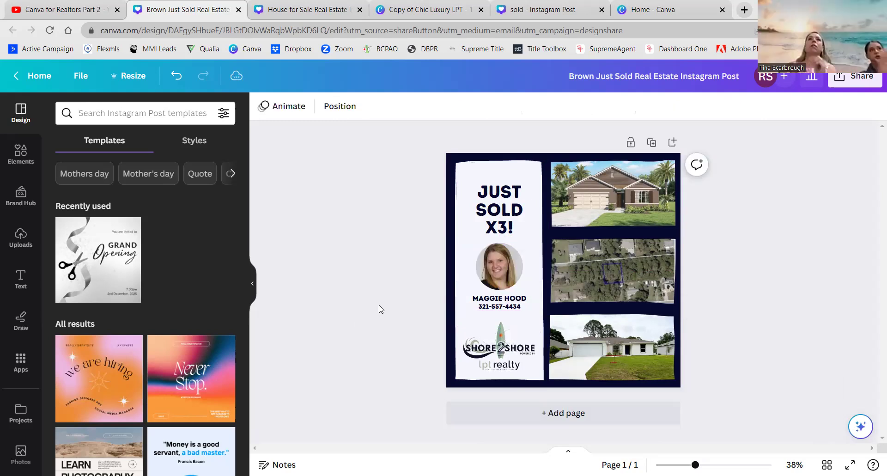
- Tighten the JUST SOLD X3! headline by moving SOLD X3! closer beneath JUST
{"action": "left_click", "coordinate": [497, 187]}
{"action": "left_click", "coordinate": [494, 204]}
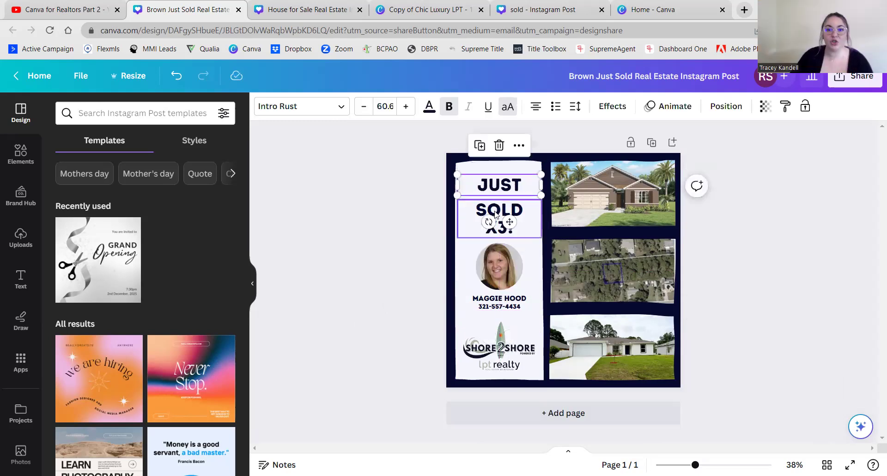
{"action": "left_click_drag", "start_coordinate": [495, 203], "coordinate": [495, 202]}
{"action": "left_click_drag", "start_coordinate": [495, 203], "coordinate": [494, 209]}
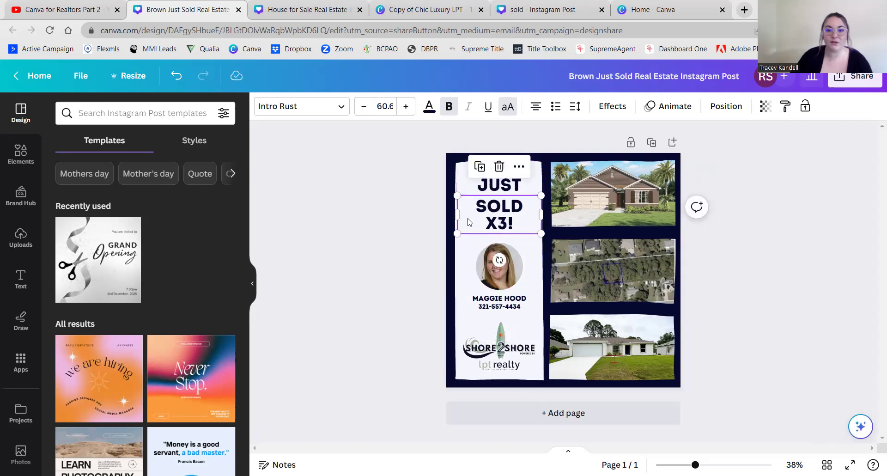
{"action": "left_click_drag", "start_coordinate": [467, 236], "coordinate": [492, 191]}
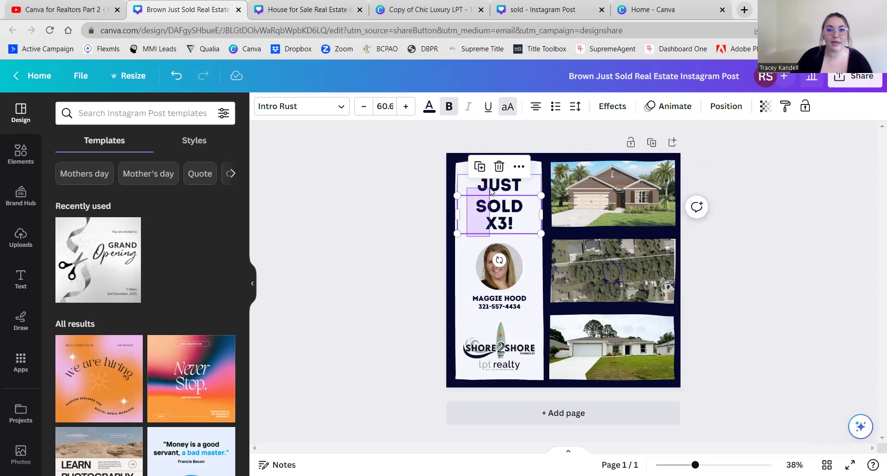
{"action": "left_click_drag", "start_coordinate": [492, 191], "coordinate": [491, 191]}
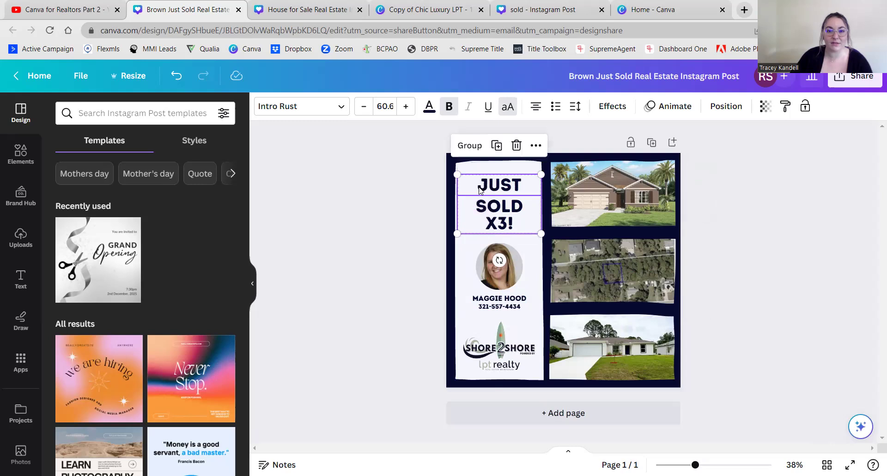
{"action": "left_click", "coordinate": [472, 152]}
{"action": "left_click", "coordinate": [400, 194]}
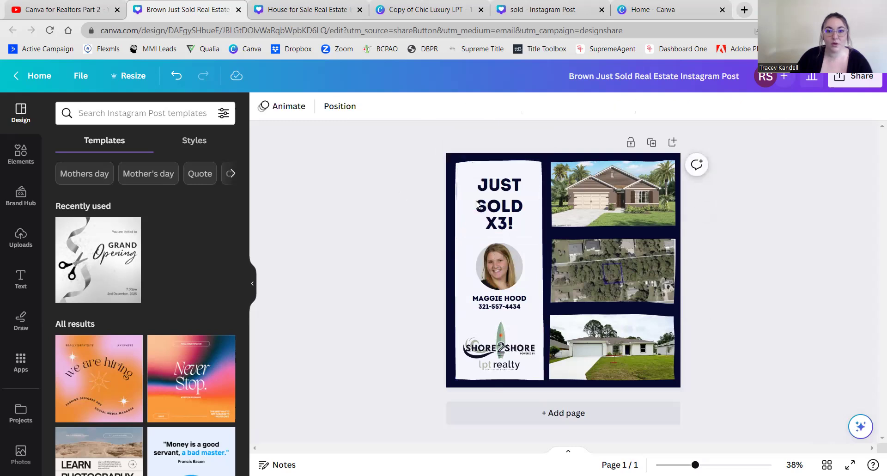
{"action": "left_click", "coordinate": [498, 207]}
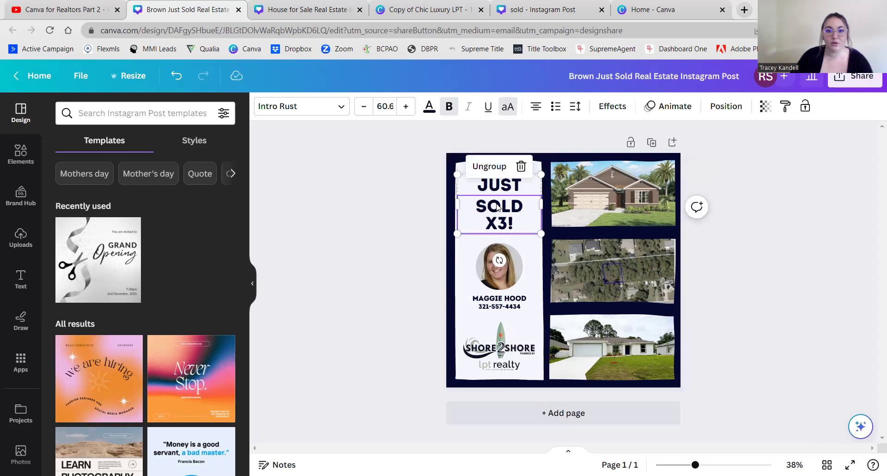
{"action": "left_click", "coordinate": [491, 166]}
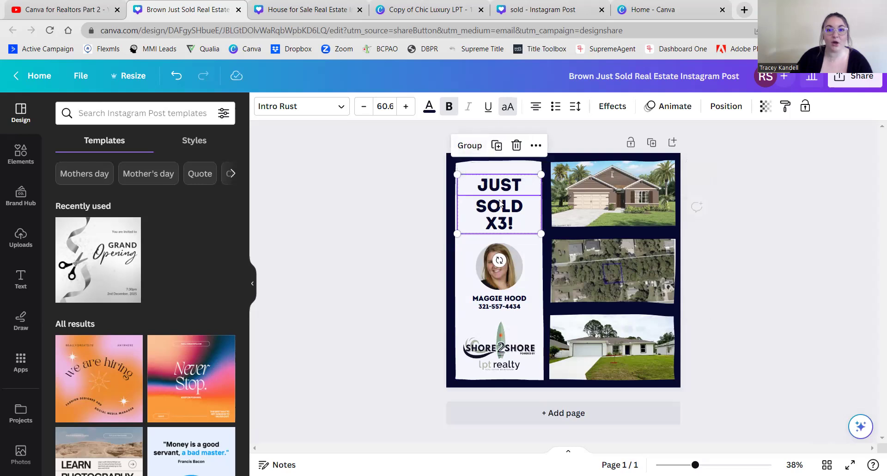
{"action": "left_click", "coordinate": [414, 216]}
{"action": "left_click_drag", "start_coordinate": [488, 213], "coordinate": [487, 212]}
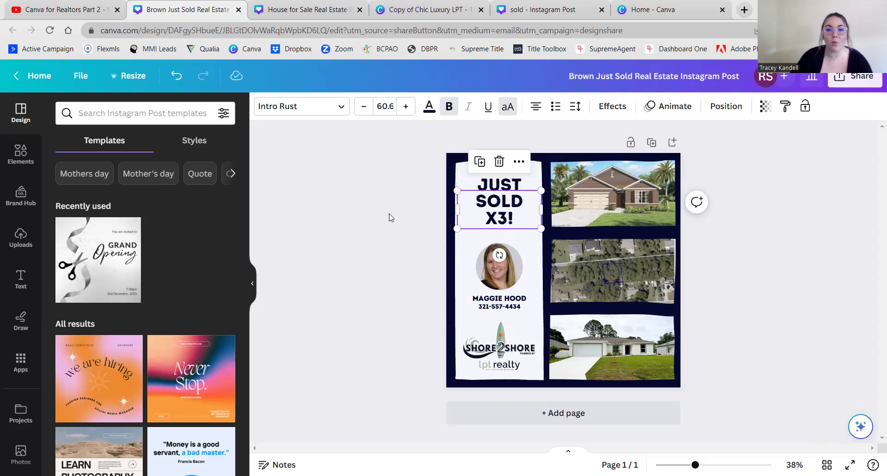
- Deselect the heading and switch to the Home - Canva browser tab
{"action": "left_click", "coordinate": [391, 217]}
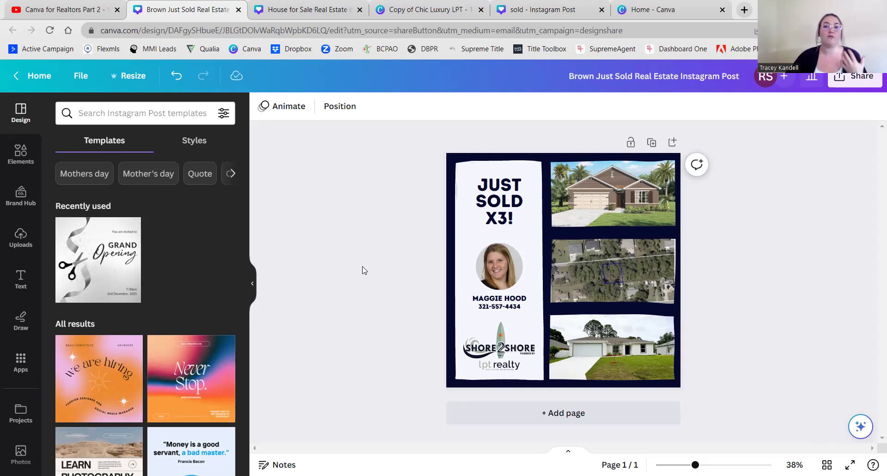
{"action": "left_click", "coordinate": [656, 10]}
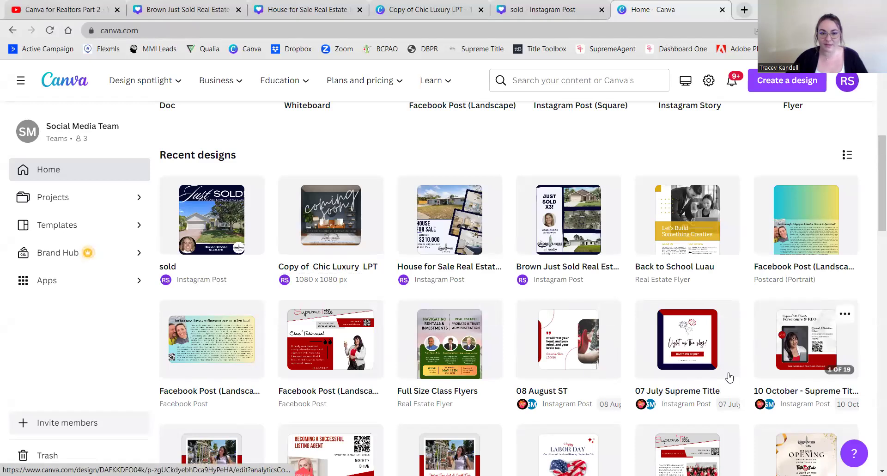
- Open the 07 July Supreme Title design for editing from Canva Home
{"action": "scroll", "coordinate": [575, 355], "scroll_direction": "down", "scroll_amount": 3}
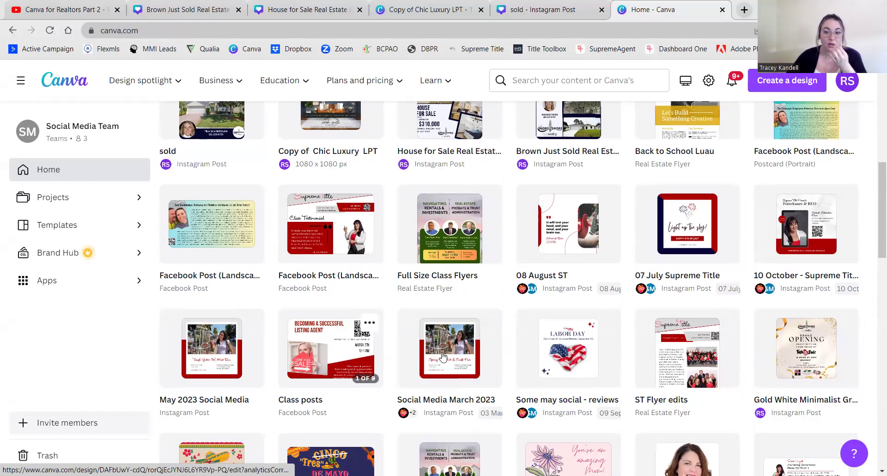
{"action": "left_click", "coordinate": [690, 239]}
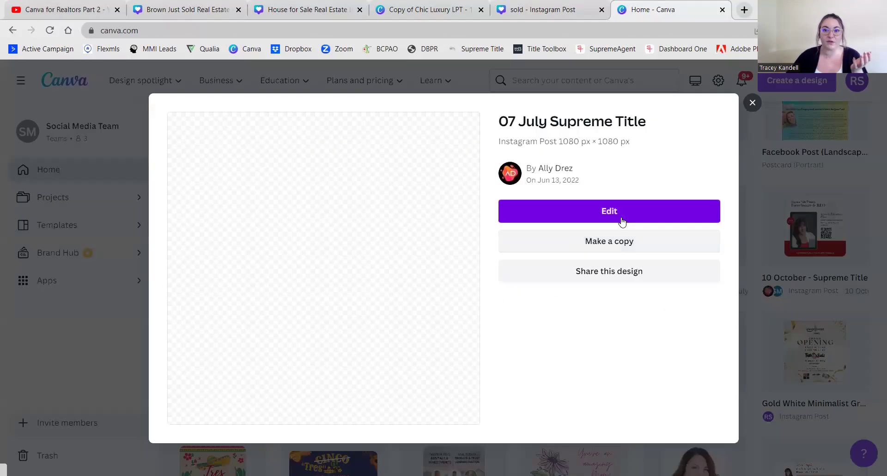
{"action": "left_click", "coordinate": [507, 212]}
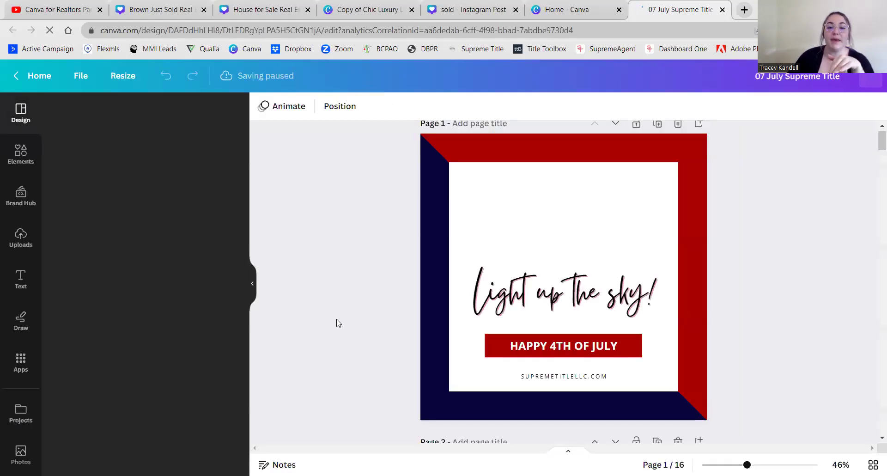
- Scroll through the testimonial pages to Page 6, the Palm Bay Office review
{"action": "scroll", "coordinate": [336, 323], "scroll_direction": "down", "scroll_amount": 3}
{"action": "scroll", "coordinate": [336, 323], "scroll_direction": "down", "scroll_amount": 10}
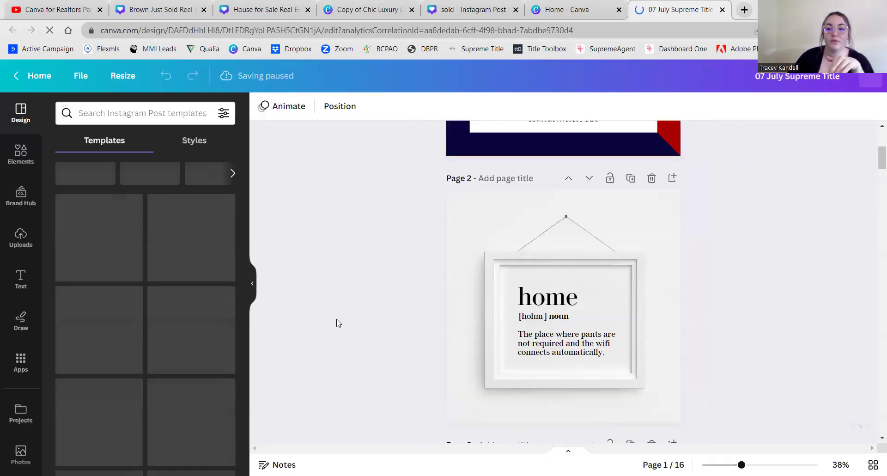
{"action": "scroll", "coordinate": [336, 323], "scroll_direction": "up", "scroll_amount": 3}
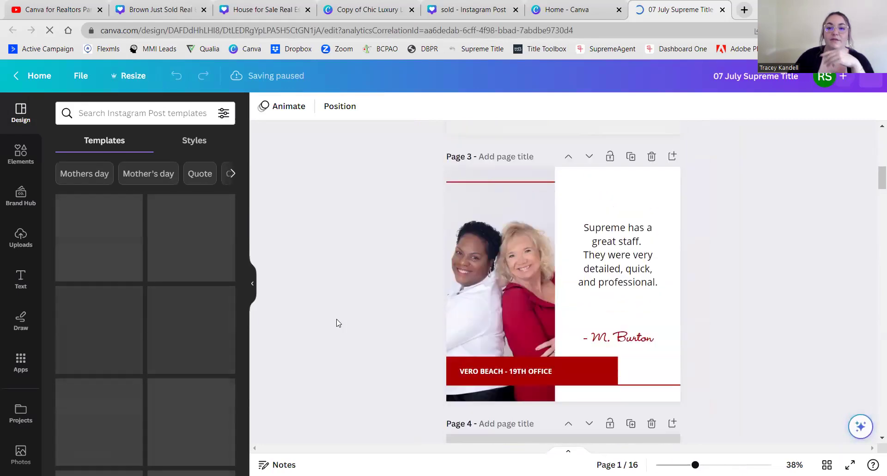
{"action": "scroll", "coordinate": [336, 323], "scroll_direction": "up", "scroll_amount": 2}
{"action": "scroll", "coordinate": [337, 323], "scroll_direction": "down", "scroll_amount": 2}
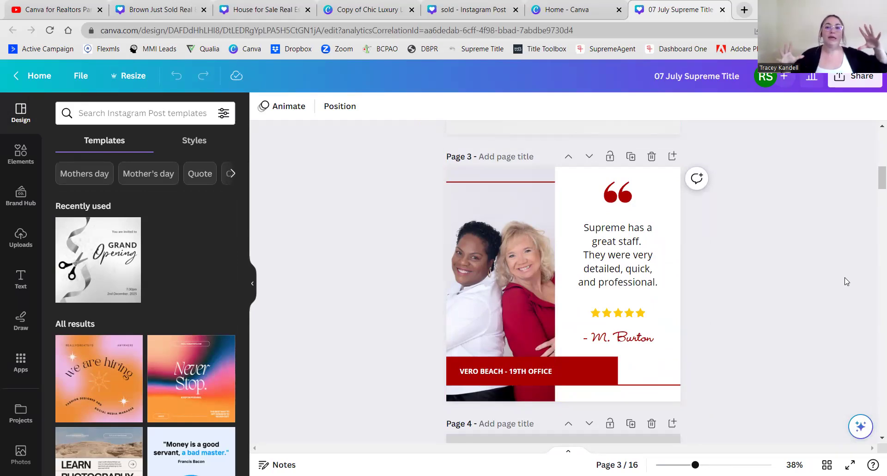
{"action": "scroll", "coordinate": [827, 263], "scroll_direction": "down", "scroll_amount": 5}
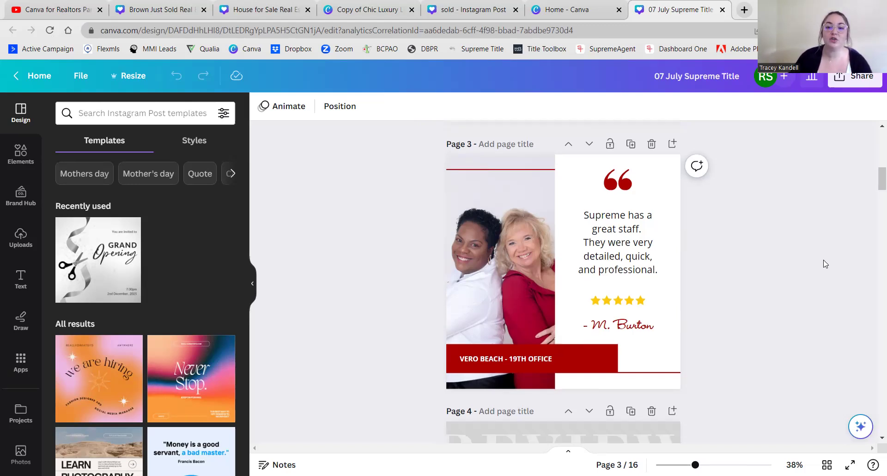
{"action": "scroll", "coordinate": [825, 263], "scroll_direction": "down", "scroll_amount": 1}
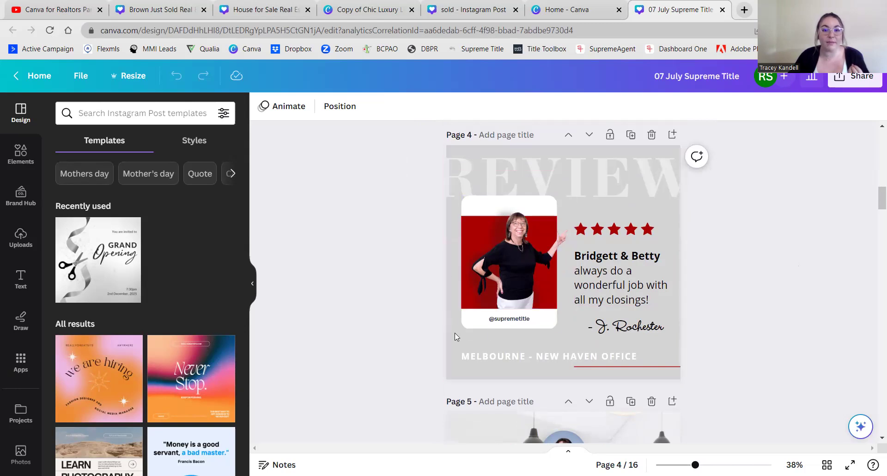
{"action": "scroll", "coordinate": [392, 340], "scroll_direction": "down", "scroll_amount": 1}
{"action": "scroll", "coordinate": [393, 341], "scroll_direction": "up", "scroll_amount": 6}
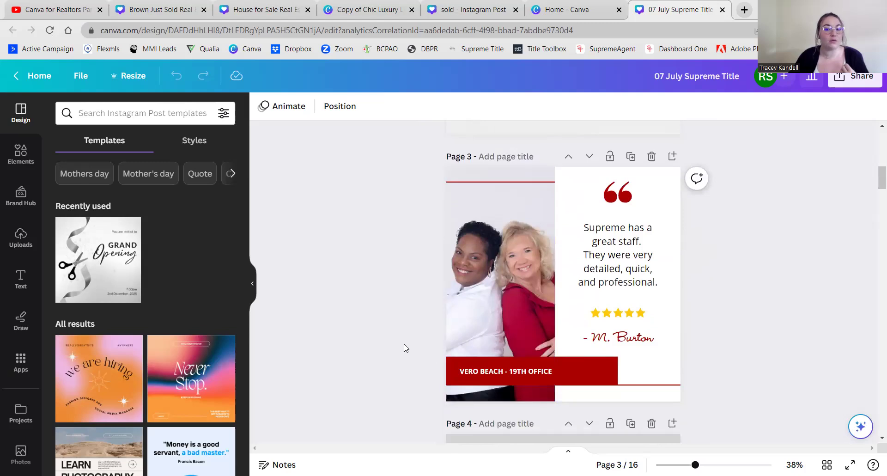
{"action": "scroll", "coordinate": [420, 329], "scroll_direction": "down", "scroll_amount": 5}
{"action": "scroll", "coordinate": [420, 329], "scroll_direction": "down", "scroll_amount": 6}
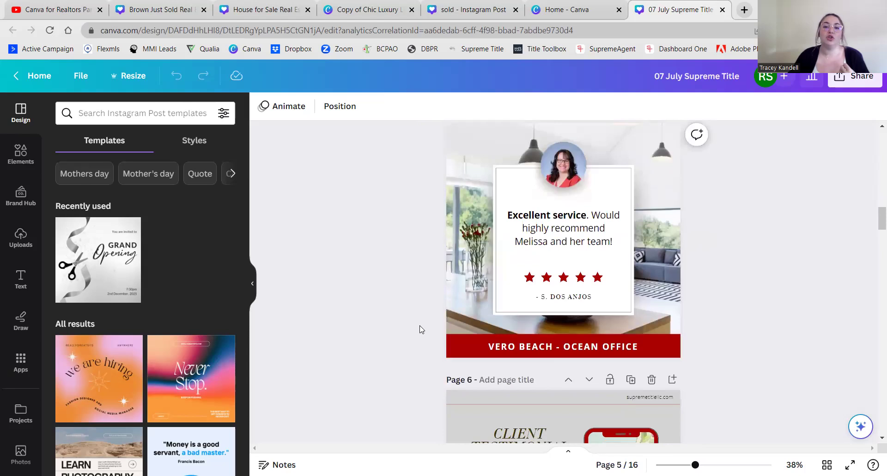
{"action": "scroll", "coordinate": [420, 329], "scroll_direction": "up", "scroll_amount": 1}
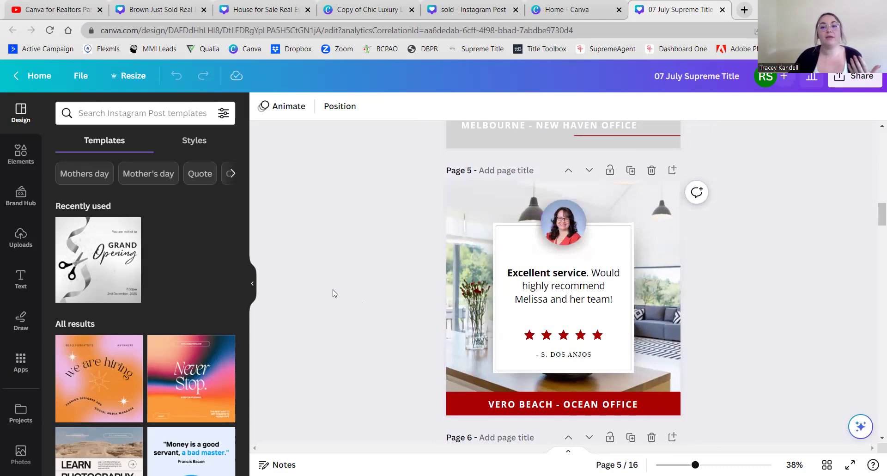
{"action": "scroll", "coordinate": [334, 293], "scroll_direction": "down", "scroll_amount": 6}
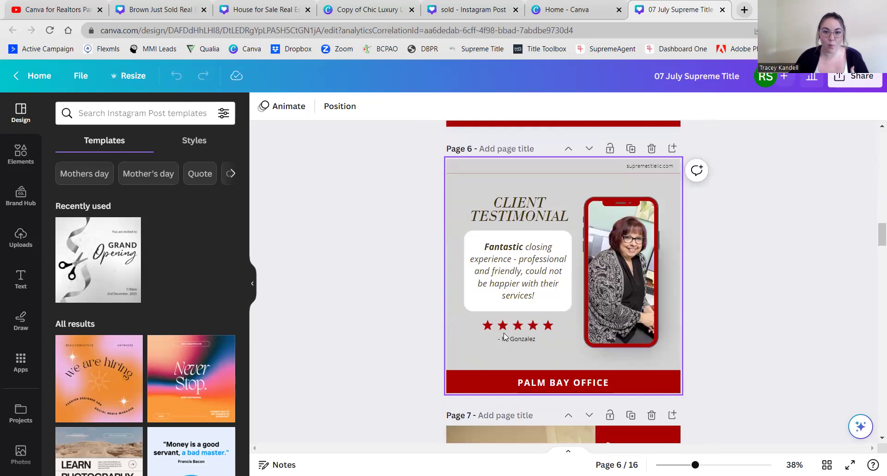
- Enlarge the reviewer's name under the Page 6 stars to 27.5
{"action": "left_click", "coordinate": [545, 340]}
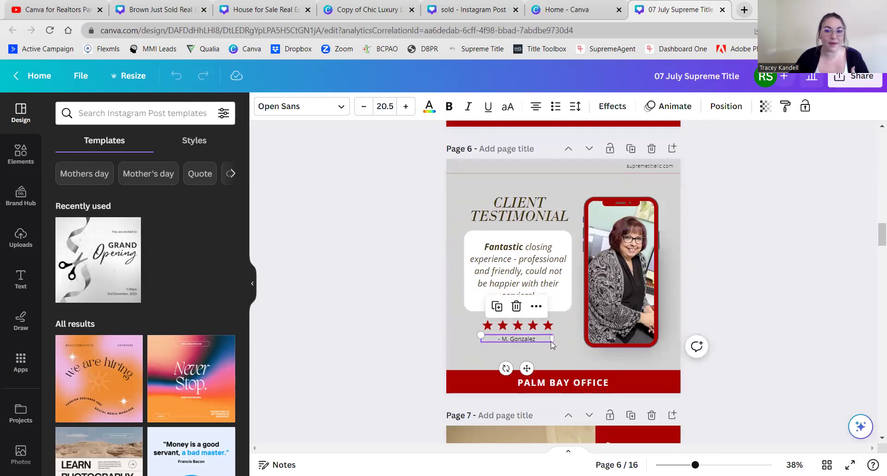
{"action": "mouse_move", "coordinate": [550, 340]}
{"action": "left_mouse_down"}
{"action": "mouse_move", "coordinate": [576, 358]}
{"action": "mouse_move", "coordinate": [573, 338]}
{"action": "mouse_move", "coordinate": [538, 336]}
{"action": "left_mouse_up"}
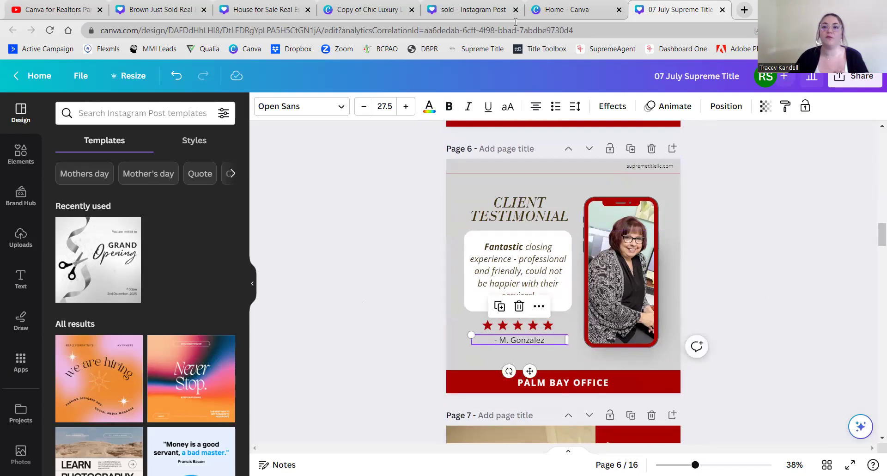
{"action": "scroll", "coordinate": [799, 283], "scroll_direction": "down", "scroll_amount": 5}
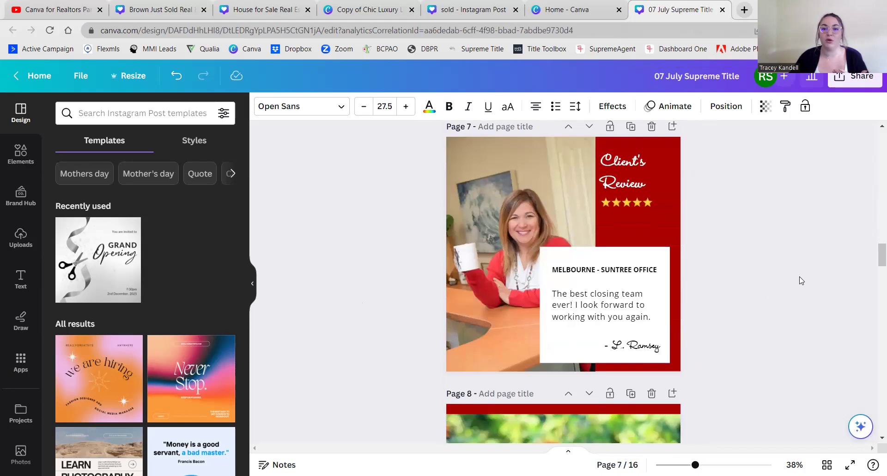
{"action": "scroll", "coordinate": [802, 280], "scroll_direction": "up", "scroll_amount": 6}
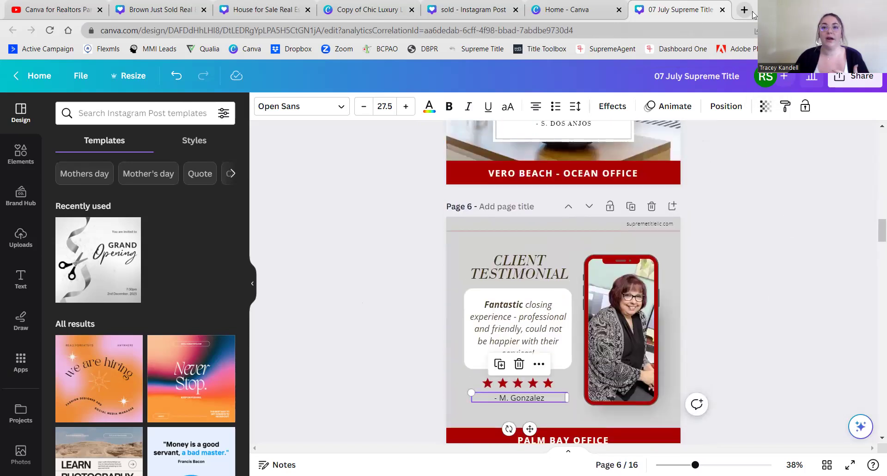
- Close the 07 July design and its preview, returning to the Brown Just Sold post
{"action": "left_click", "coordinate": [722, 9]}
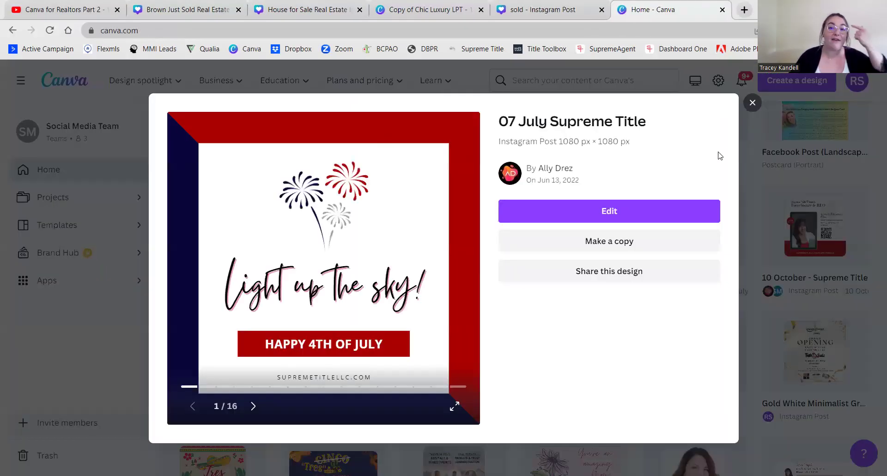
{"action": "left_click", "coordinate": [754, 103]}
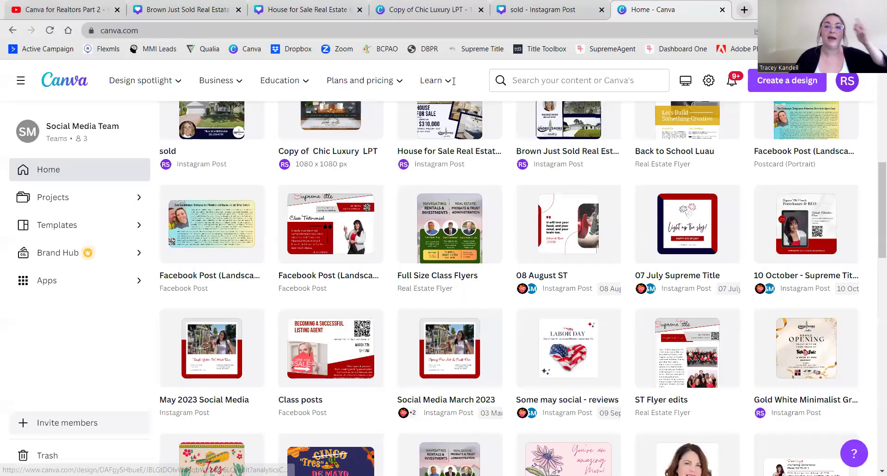
{"action": "left_click", "coordinate": [157, 10]}
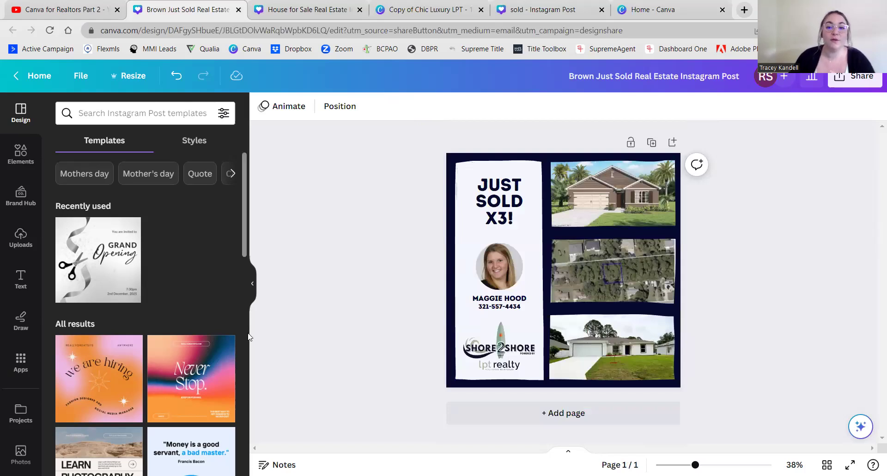
- Duplicate the Brown Just Sold page, then switch to the House for Sale design
{"action": "scroll", "coordinate": [231, 333], "scroll_direction": "down", "scroll_amount": 3}
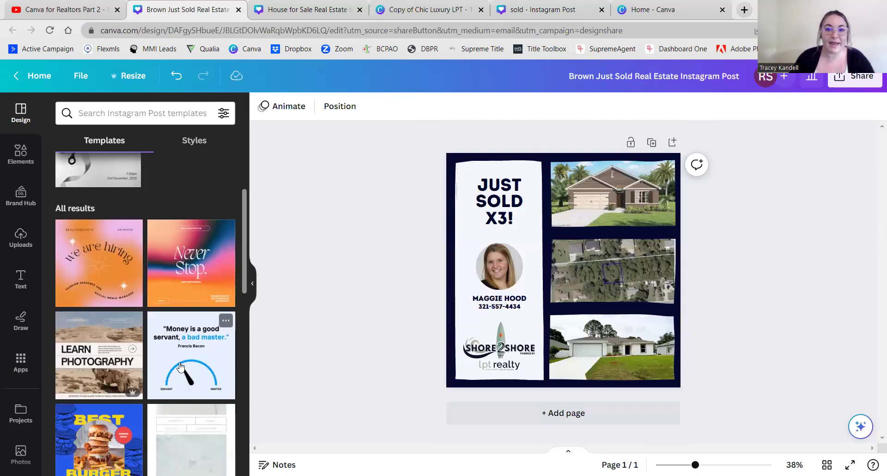
{"action": "scroll", "coordinate": [224, 319], "scroll_direction": "up", "scroll_amount": 3}
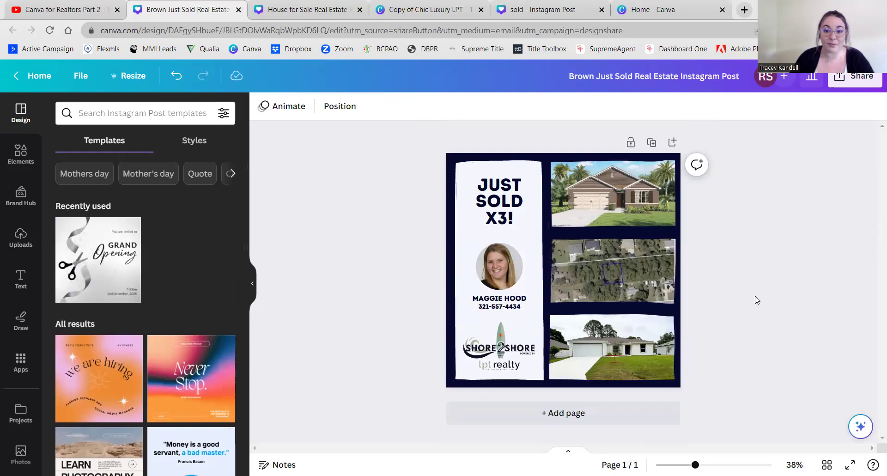
{"action": "left_click", "coordinate": [652, 142]}
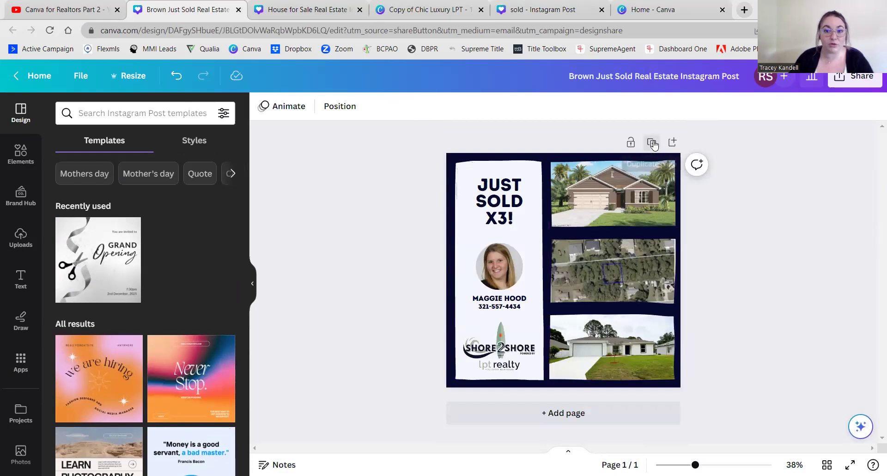
{"action": "scroll", "coordinate": [762, 266], "scroll_direction": "up", "scroll_amount": 5}
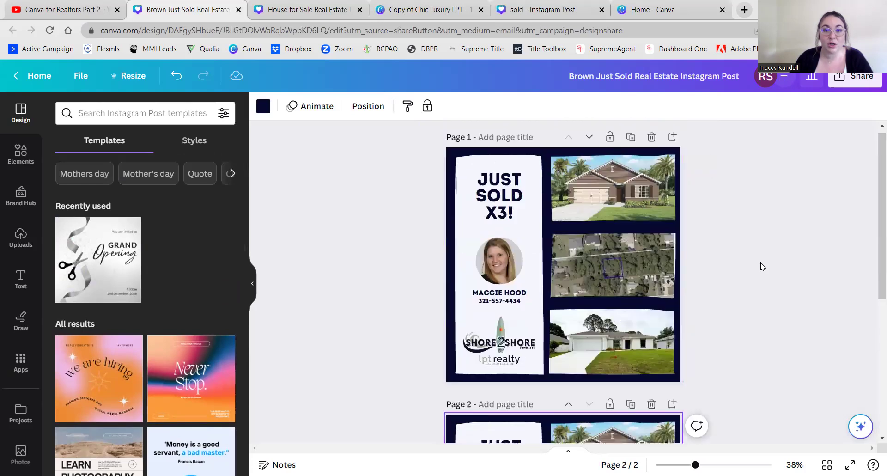
{"action": "scroll", "coordinate": [388, 408], "scroll_direction": "down", "scroll_amount": 5}
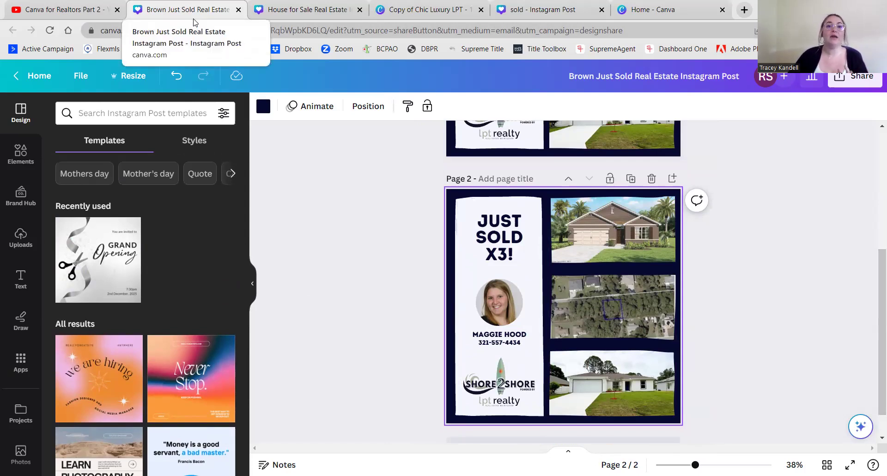
{"action": "key", "text": "ctrl+Tab"}
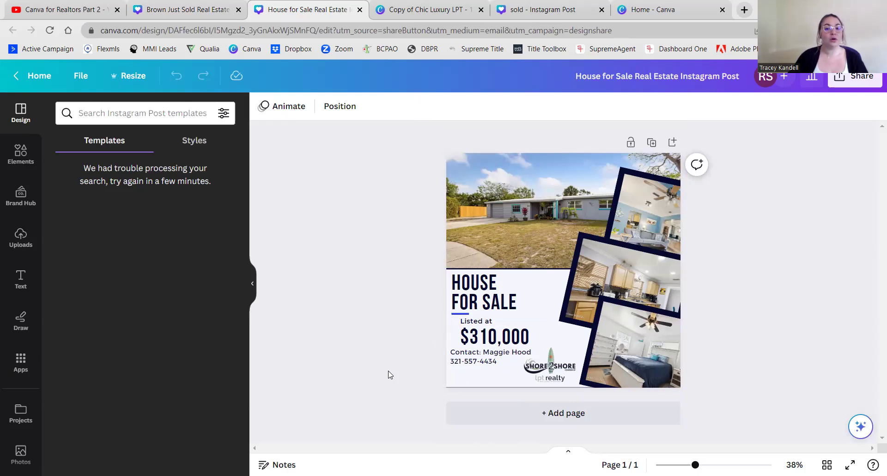
{"action": "left_click", "coordinate": [460, 360]}
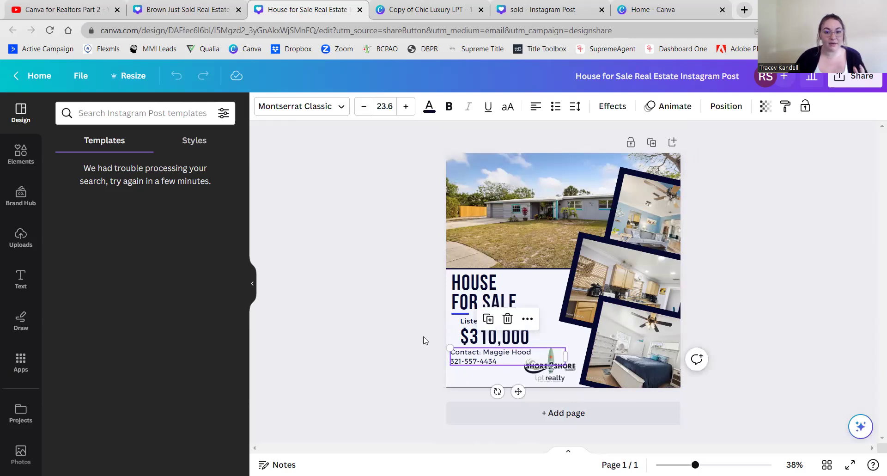
{"action": "left_click_drag", "start_coordinate": [481, 355], "coordinate": [479, 358]}
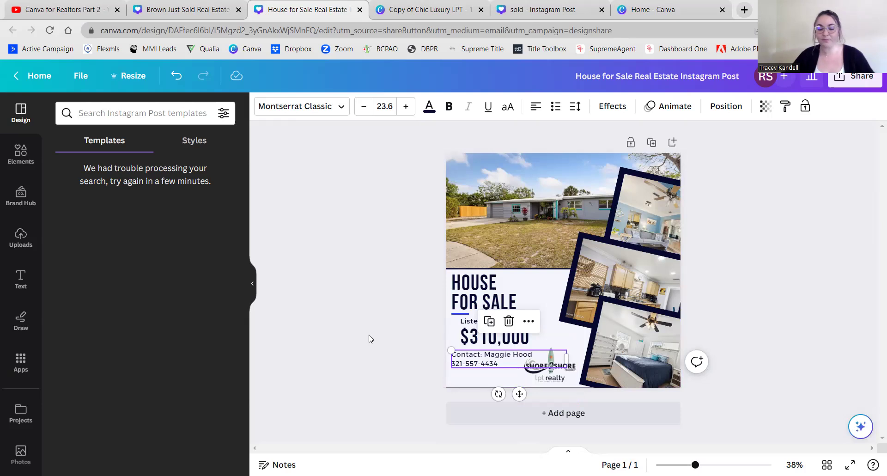
{"action": "left_click", "coordinate": [381, 369]}
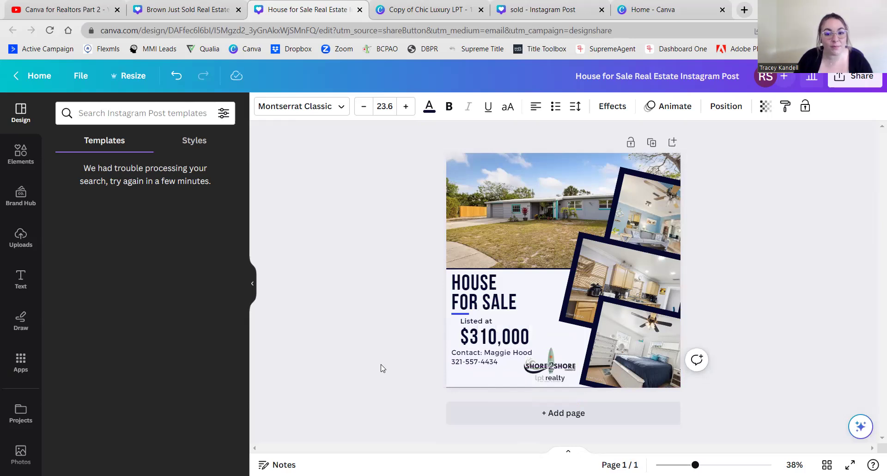
{"action": "key", "text": "ctrl+z"}
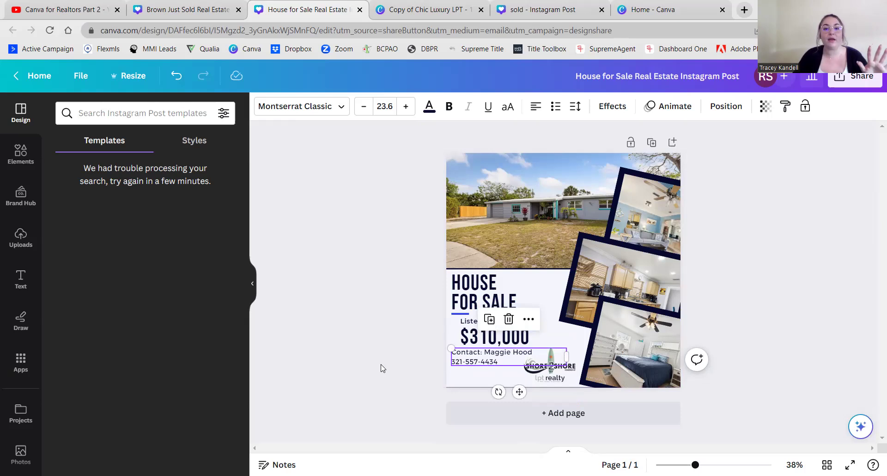
{"action": "left_click", "coordinate": [382, 368]}
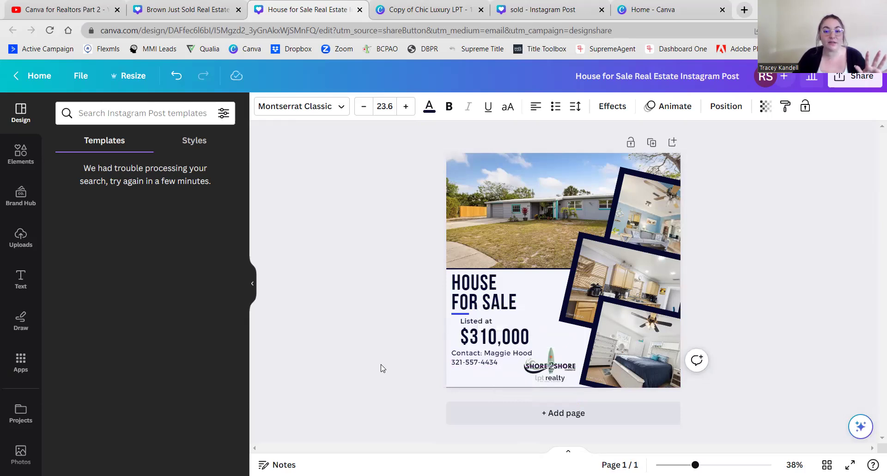
{"action": "key", "text": "ctrl+z"}
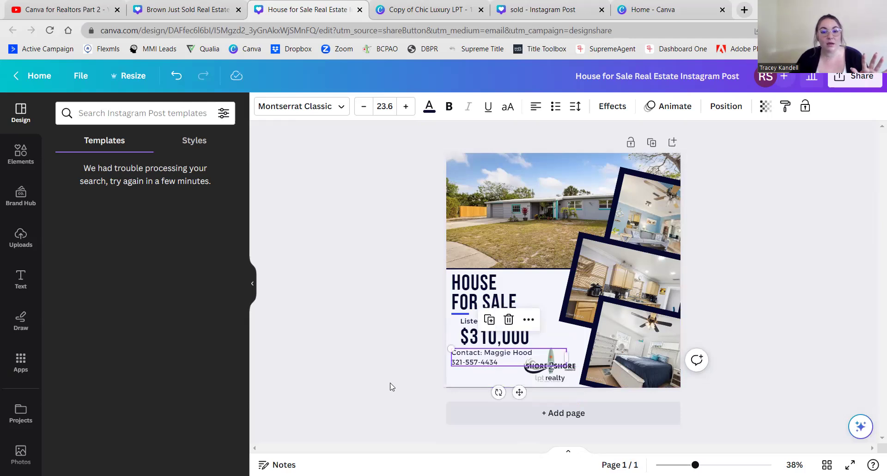
{"action": "left_click", "coordinate": [390, 387]}
{"action": "key", "text": "ctrl+z"}
{"action": "key", "text": "ctrl+z"}
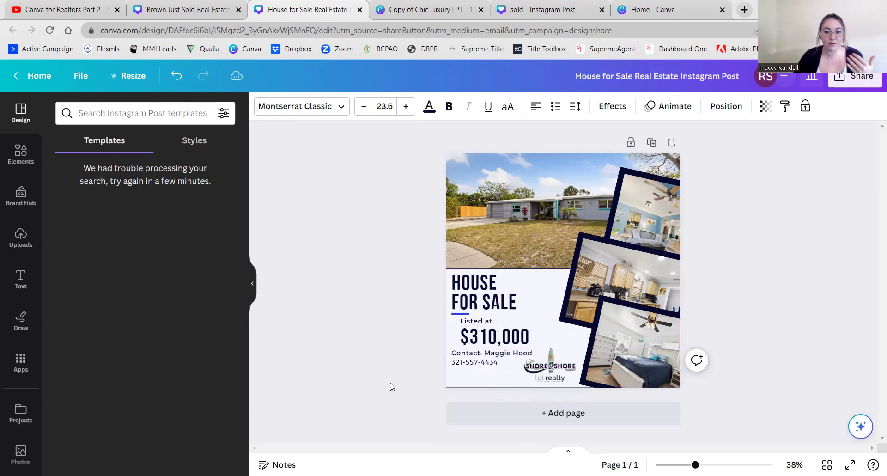
{"action": "key", "text": "ctrl+z"}
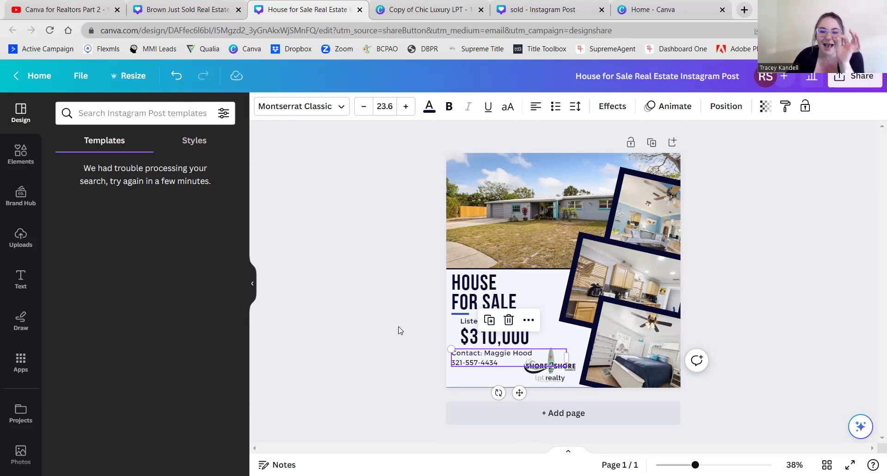
{"action": "left_click", "coordinate": [396, 356]}
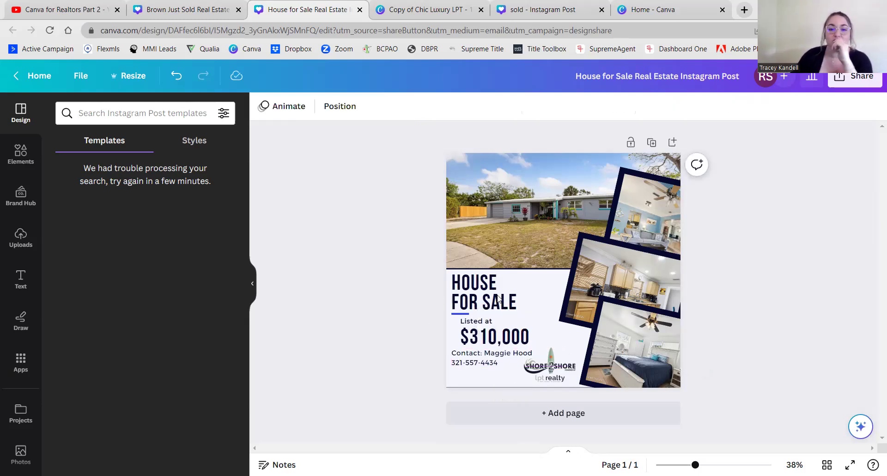
{"action": "left_click", "coordinate": [494, 304]}
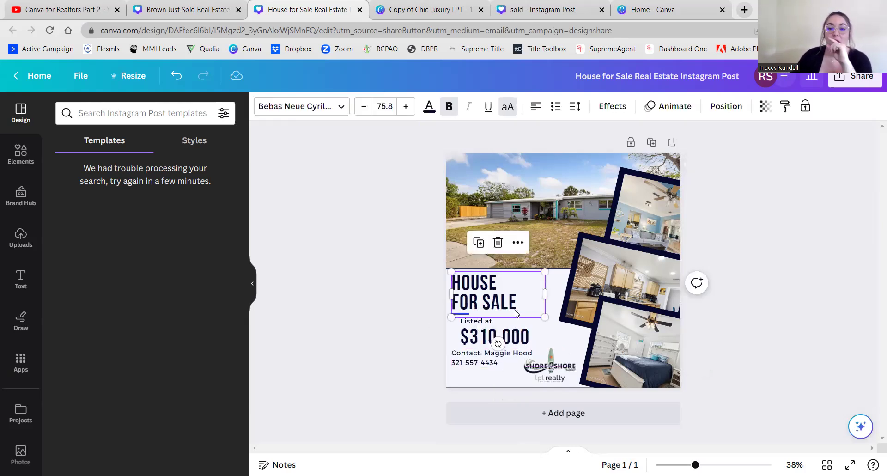
{"action": "left_click_drag", "start_coordinate": [546, 317], "coordinate": [536, 305]}
{"action": "left_click", "coordinate": [405, 317]}
{"action": "left_click", "coordinate": [457, 316]}
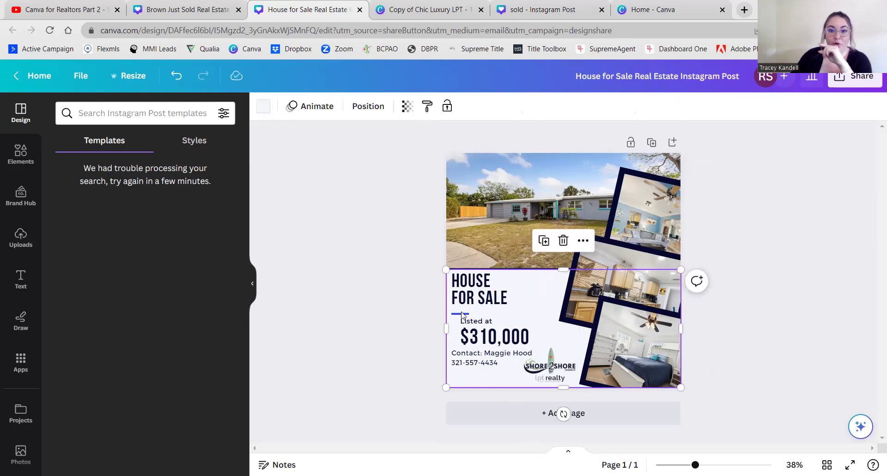
{"action": "left_click", "coordinate": [405, 323]}
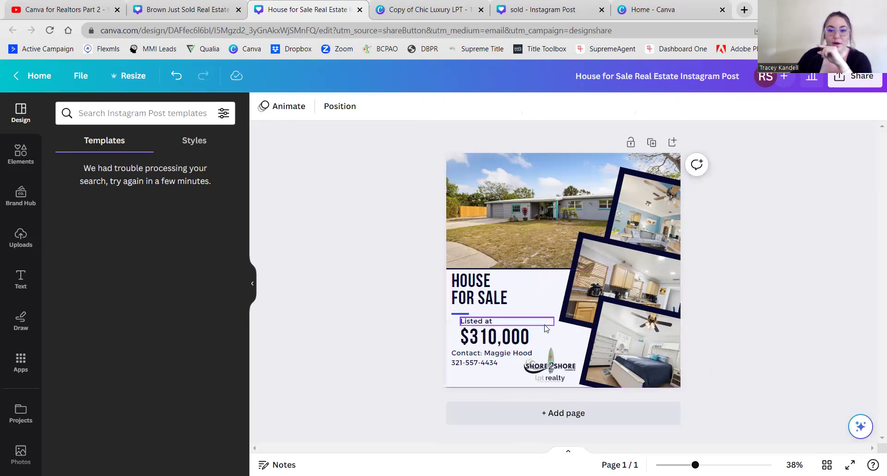
{"action": "left_click", "coordinate": [545, 299]}
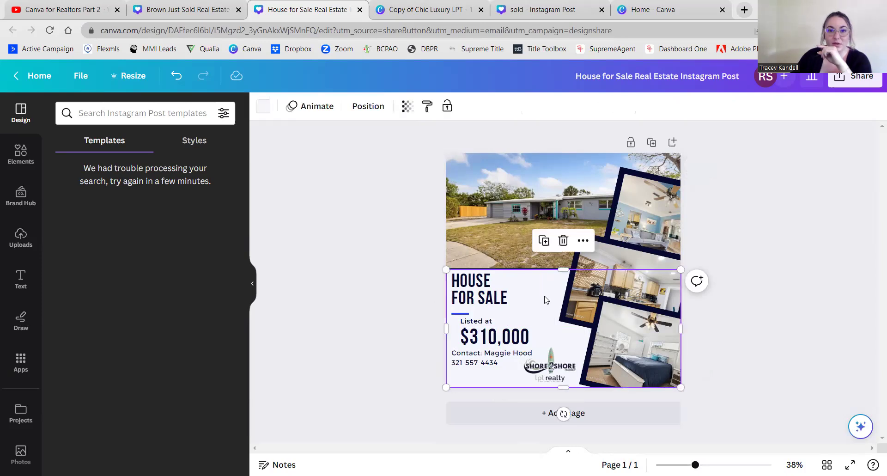
{"action": "left_click", "coordinate": [447, 107]}
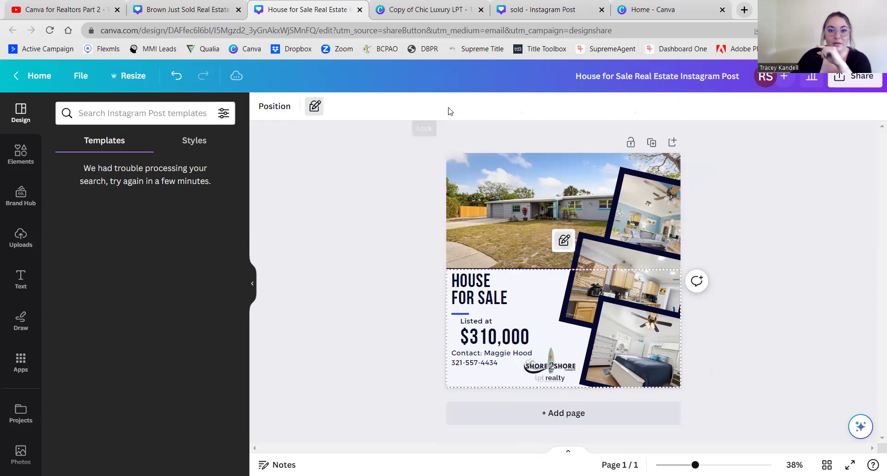
{"action": "left_click", "coordinate": [379, 362]}
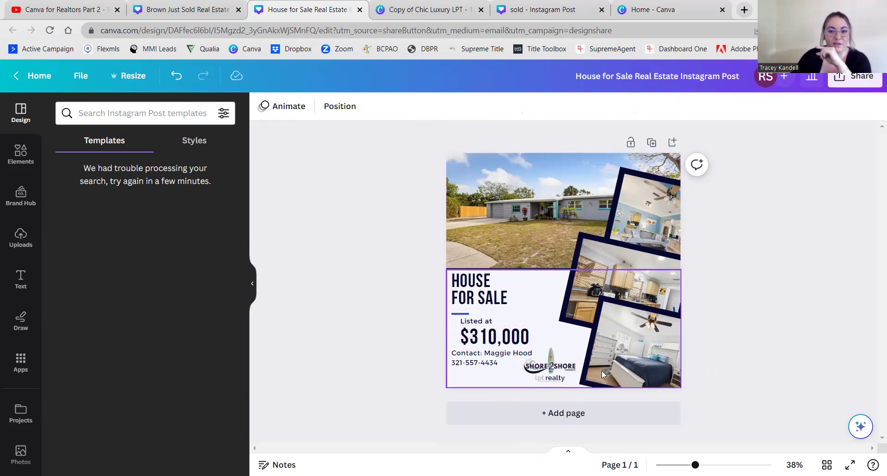
{"action": "left_click", "coordinate": [462, 314]}
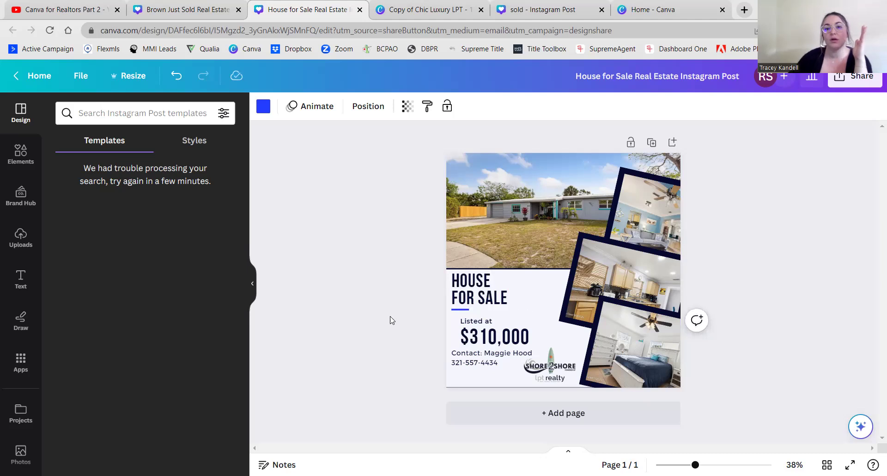
{"action": "left_click", "coordinate": [432, 339]}
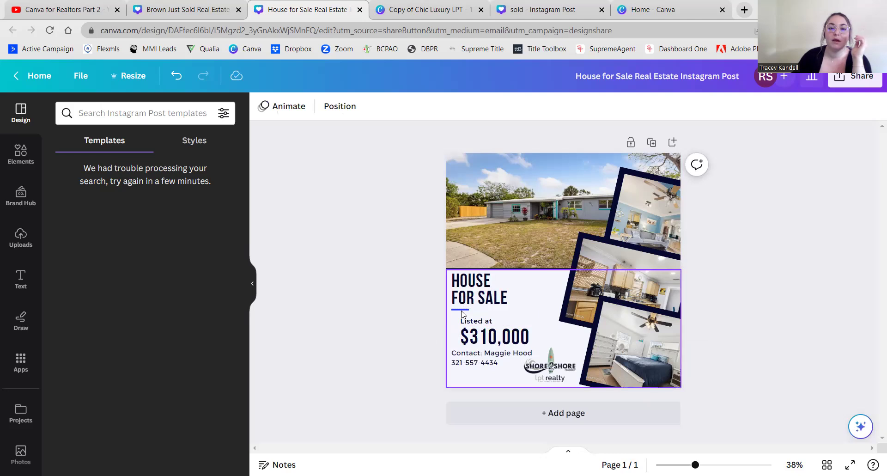
{"action": "left_click", "coordinate": [463, 306]}
{"action": "left_click", "coordinate": [421, 323]}
{"action": "left_click", "coordinate": [466, 307]}
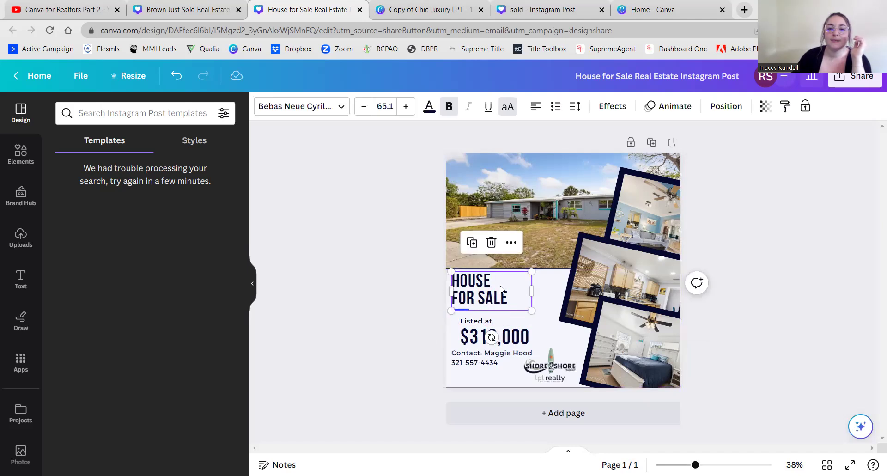
- Raise the HOUSE FOR SALE heading slightly and stretch the blue accent line to about 185 wide
{"action": "left_click_drag", "start_coordinate": [501, 289], "coordinate": [502, 280]}
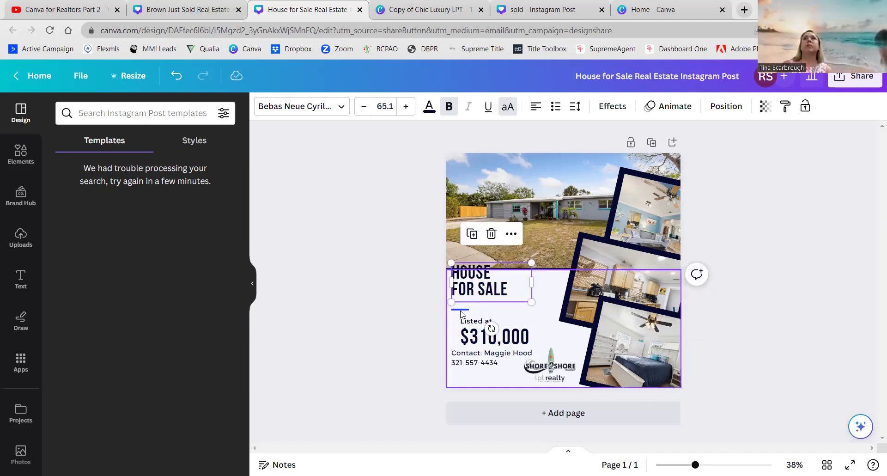
{"action": "left_click", "coordinate": [461, 309]}
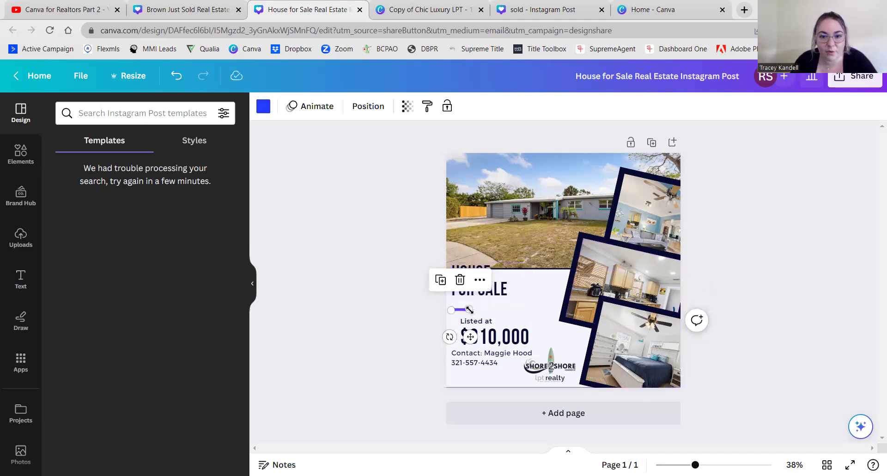
{"action": "left_click_drag", "start_coordinate": [470, 310], "coordinate": [492, 309]}
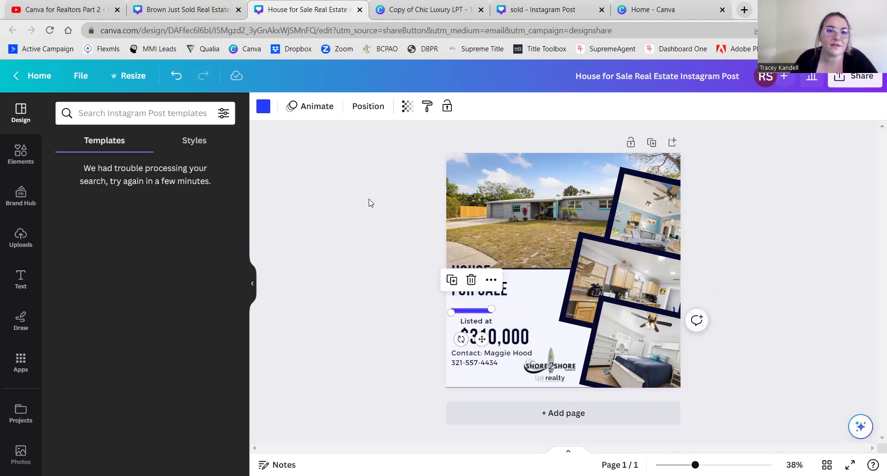
{"action": "left_click", "coordinate": [491, 280]}
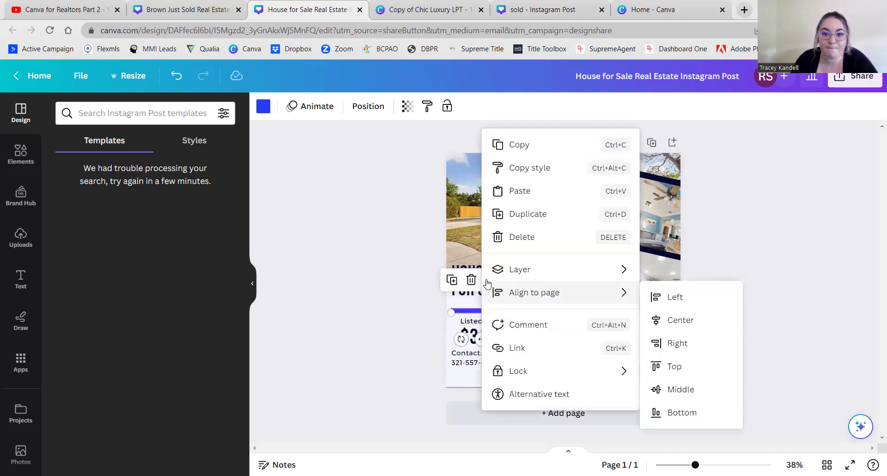
- Reposition the blue accent line evenly between the FOR SALE heading and the 'Listed at' label
{"action": "mouse_move", "coordinate": [485, 280]}
{"action": "left_click", "coordinate": [392, 283]}
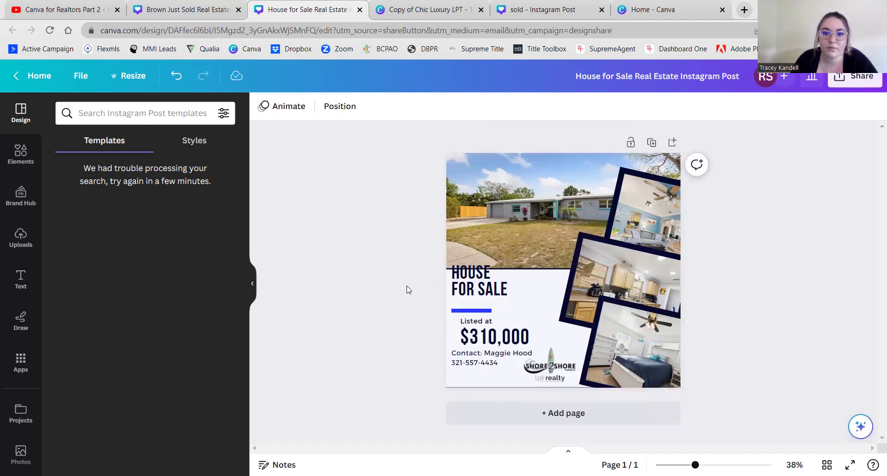
{"action": "left_click", "coordinate": [472, 310]}
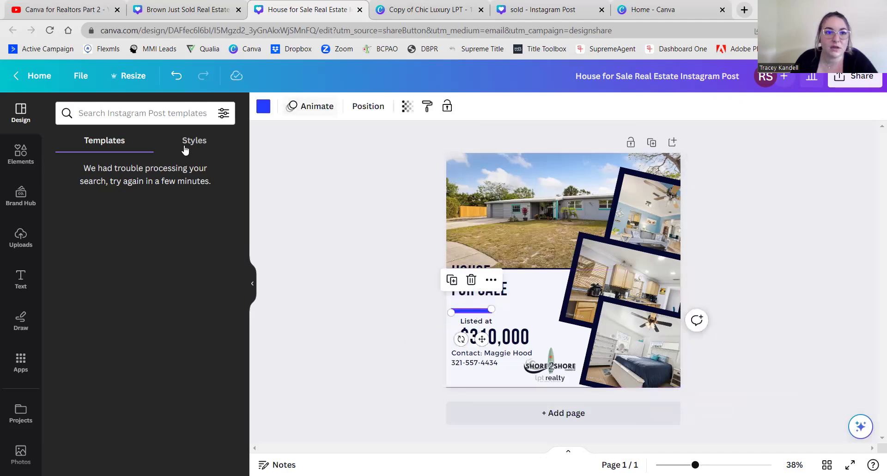
{"action": "left_click", "coordinate": [21, 154]}
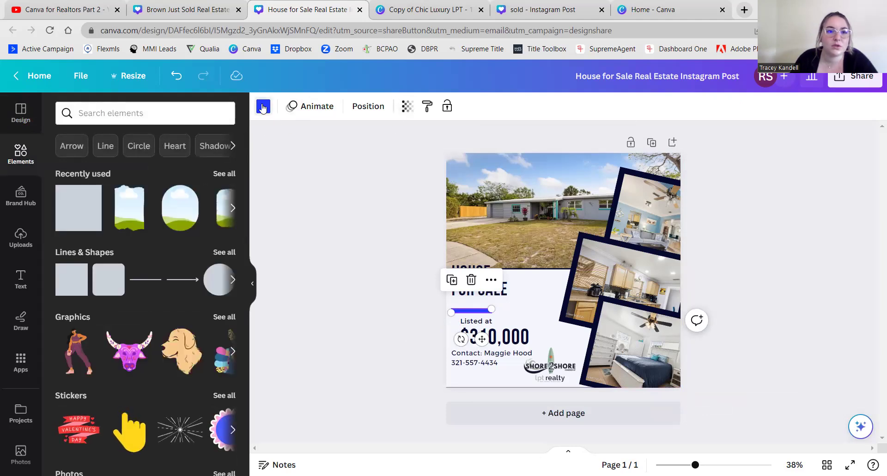
{"action": "left_click", "coordinate": [263, 107]}
{"action": "scroll", "coordinate": [168, 204], "scroll_direction": "down", "scroll_amount": 5}
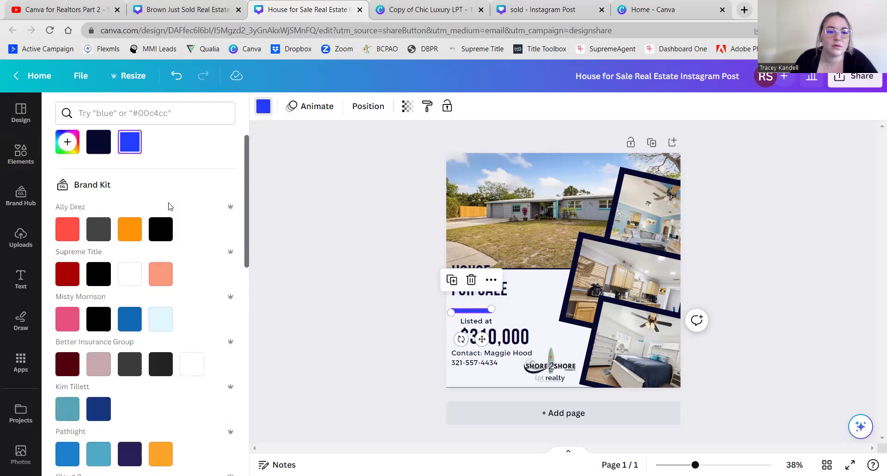
{"action": "scroll", "coordinate": [168, 206], "scroll_direction": "up", "scroll_amount": 5}
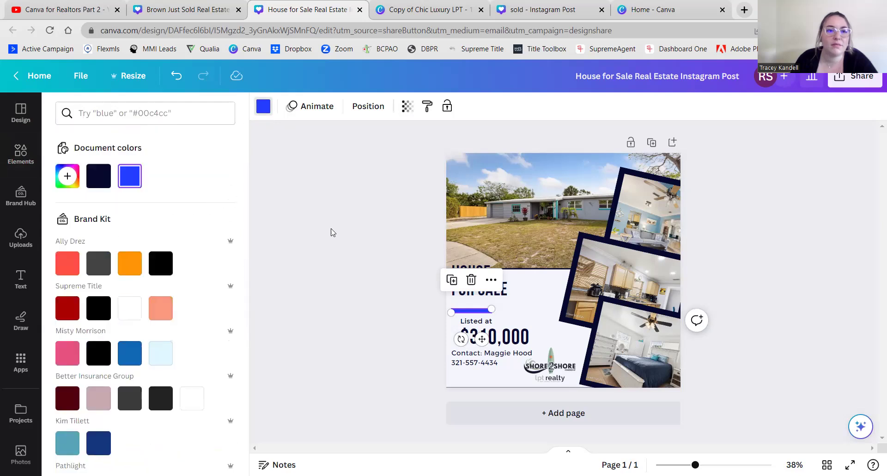
{"action": "key", "text": "Escape"}
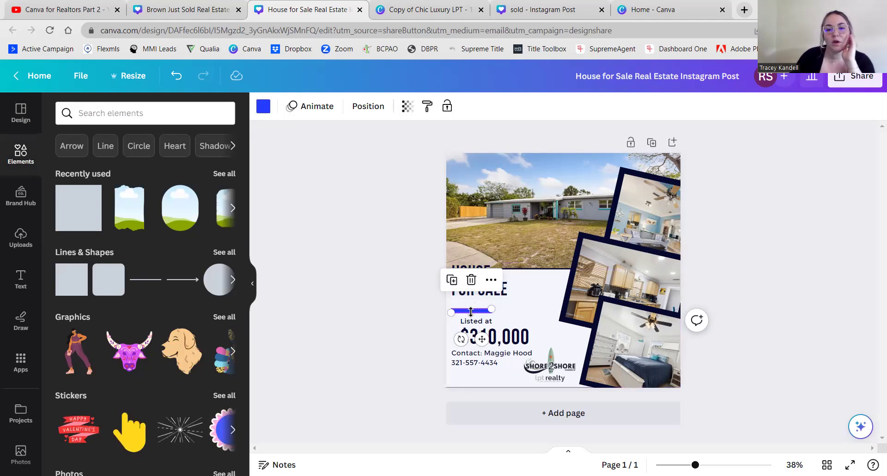
{"action": "left_click_drag", "start_coordinate": [471, 312], "coordinate": [471, 308]}
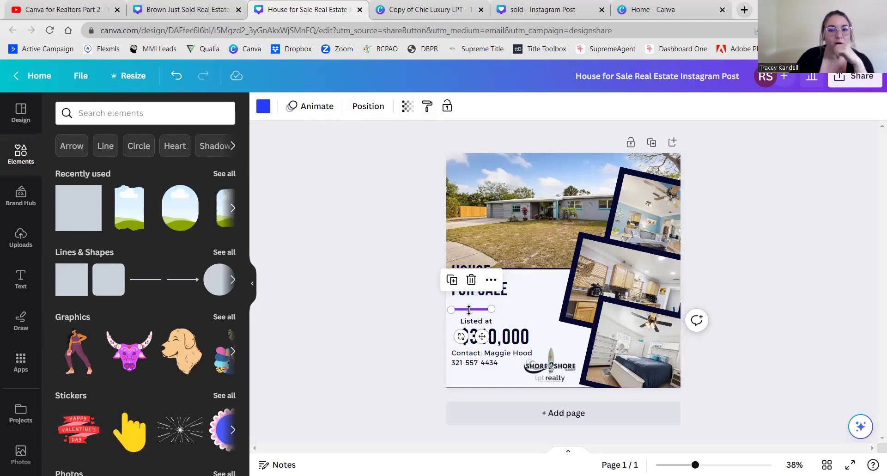
{"action": "left_click", "coordinate": [395, 318]}
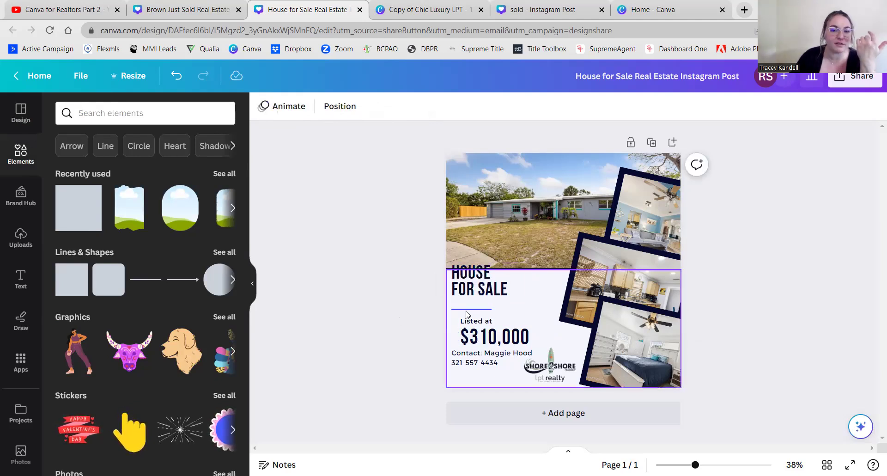
- Nudge the HOUSE FOR SALE heading down slightly
{"action": "left_click_drag", "start_coordinate": [492, 298], "coordinate": [490, 301]}
{"action": "left_click", "coordinate": [398, 306]}
{"action": "left_click", "coordinate": [479, 290]}
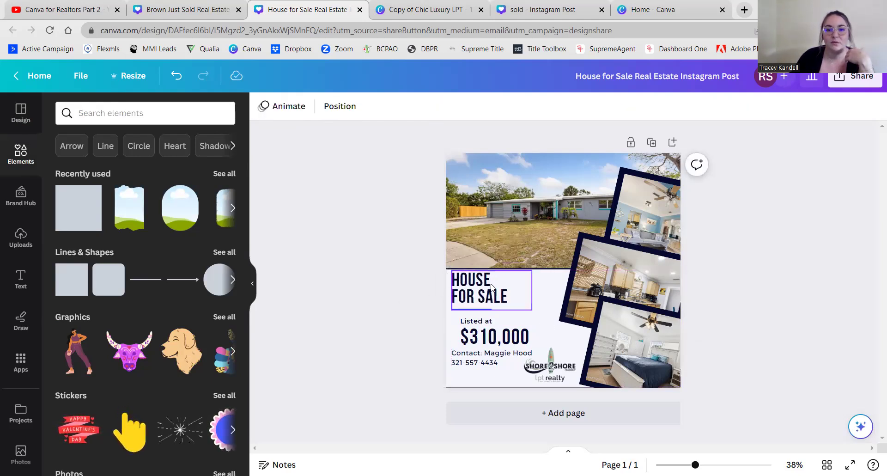
{"action": "key", "text": "Down"}
{"action": "key", "text": "Down"}
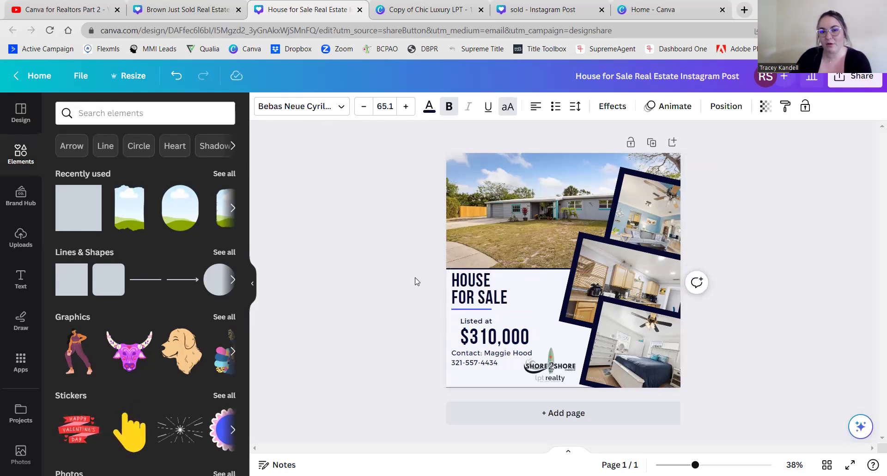
{"action": "key", "text": "Down"}
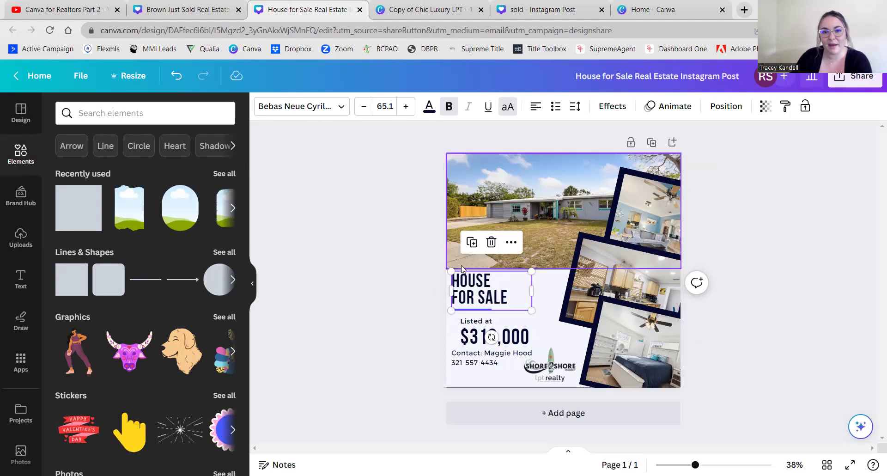
{"action": "left_click", "coordinate": [402, 272]}
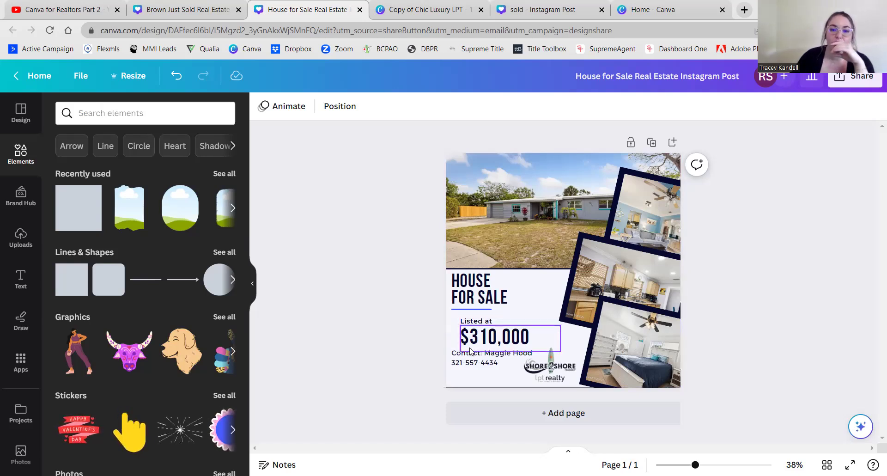
- Align 'Listed at' with the left edge of HOUSE and shrink the $310,000 price slightly
{"action": "left_click_drag", "start_coordinate": [479, 324], "coordinate": [464, 333]}
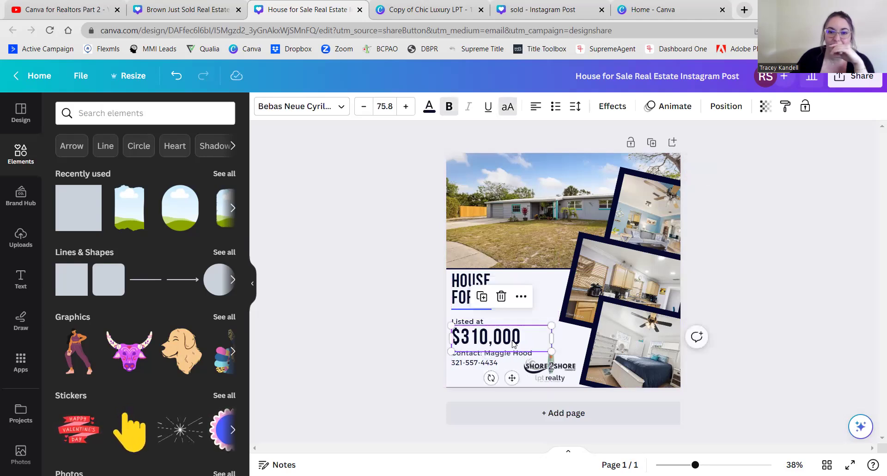
{"action": "left_click_drag", "start_coordinate": [548, 347], "coordinate": [546, 350]}
{"action": "left_click", "coordinate": [387, 325]}
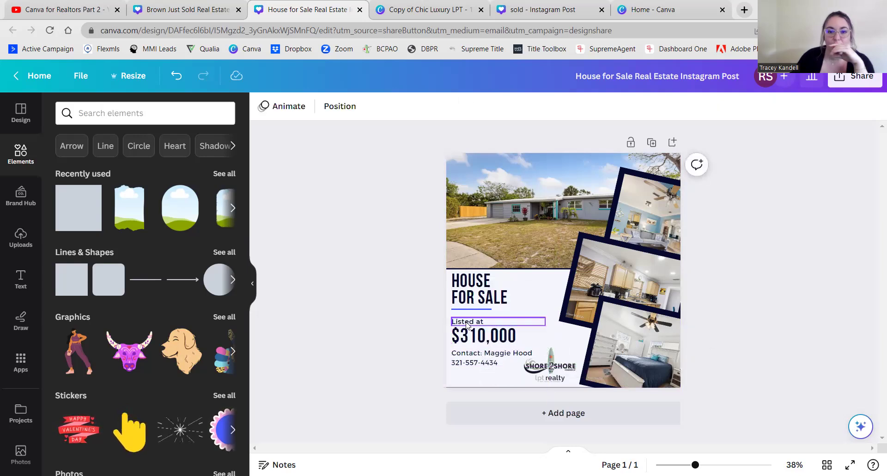
{"action": "left_click", "coordinate": [459, 321]}
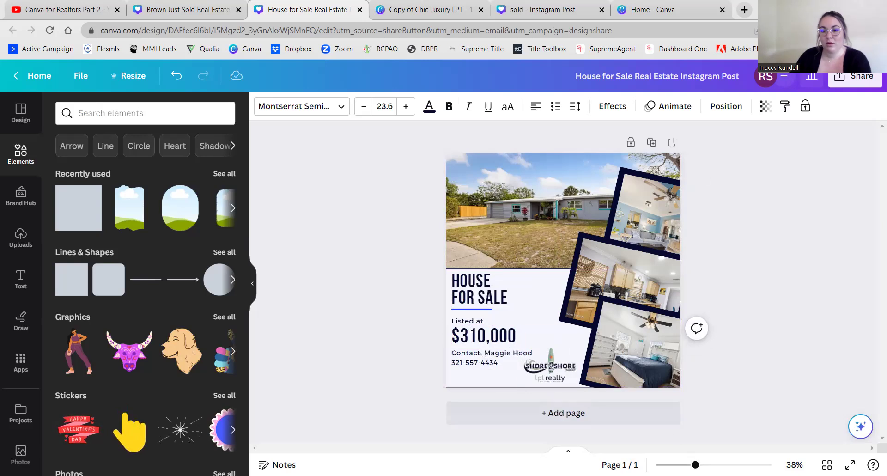
{"action": "left_click_drag", "start_coordinate": [696, 464], "coordinate": [702, 464]}
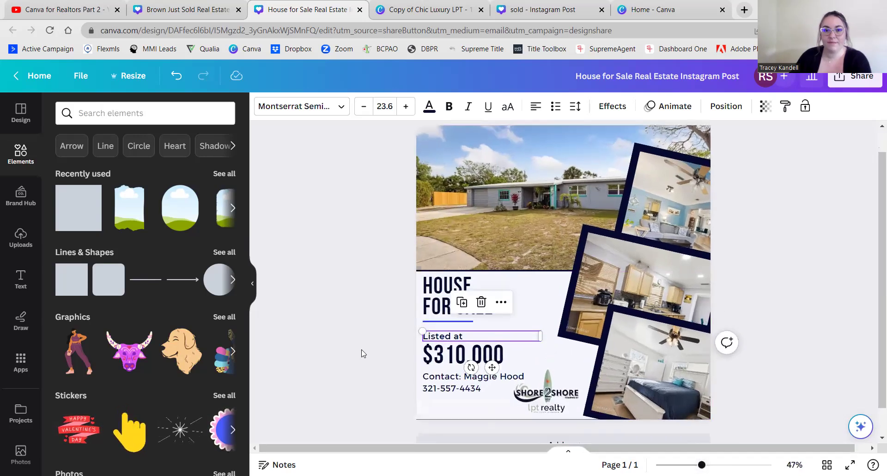
{"action": "scroll", "coordinate": [363, 353], "scroll_direction": "up", "scroll_amount": 1}
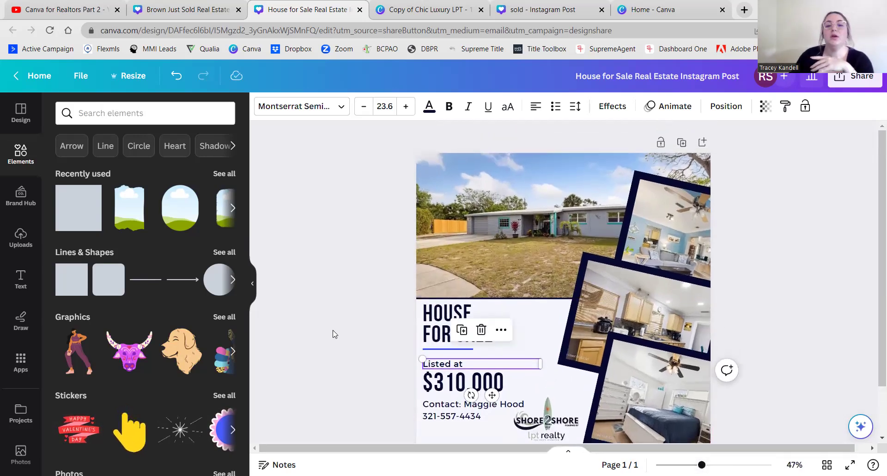
{"action": "left_click", "coordinate": [364, 317]}
{"action": "scroll", "coordinate": [365, 317], "scroll_direction": "down", "scroll_amount": 1}
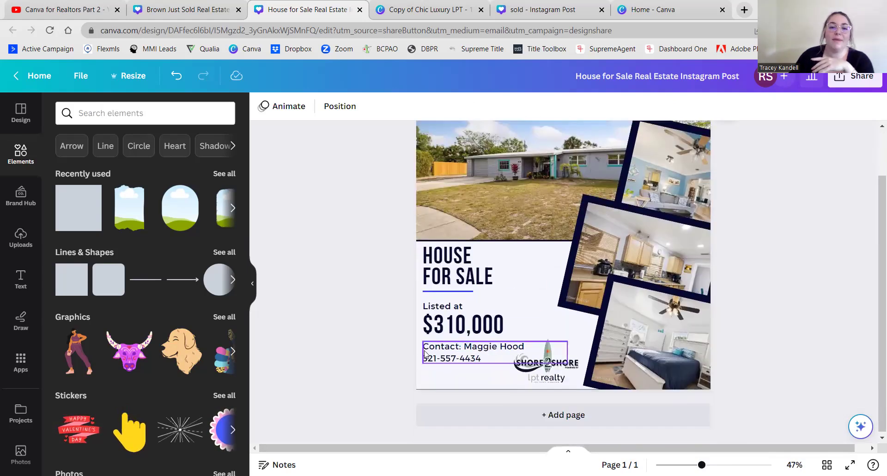
{"action": "left_click", "coordinate": [475, 327]}
{"action": "left_click_drag", "start_coordinate": [539, 341], "coordinate": [537, 339]}
{"action": "left_click", "coordinate": [330, 333]}
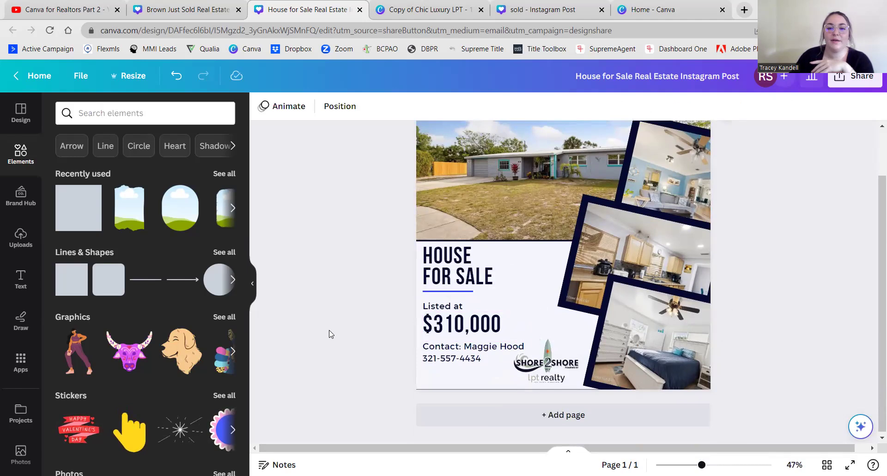
- Check the Shore2Shore logo beside the contact details and review the whole post
{"action": "left_click", "coordinate": [546, 362]}
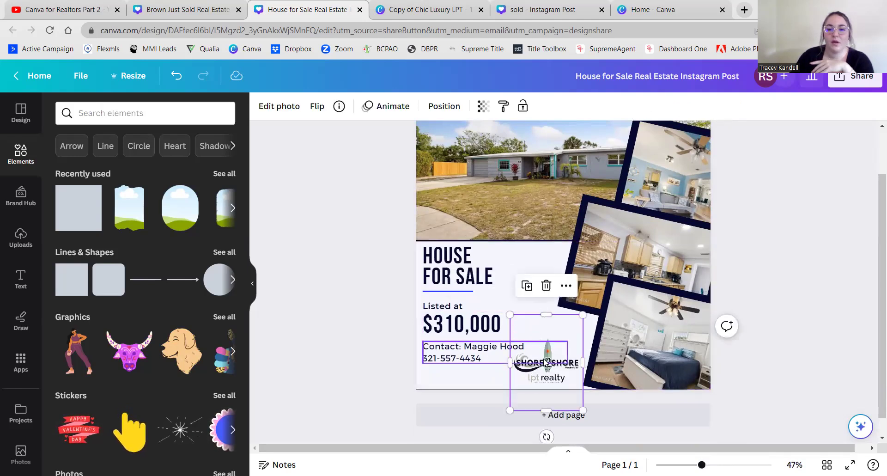
{"action": "left_click", "coordinate": [333, 337]}
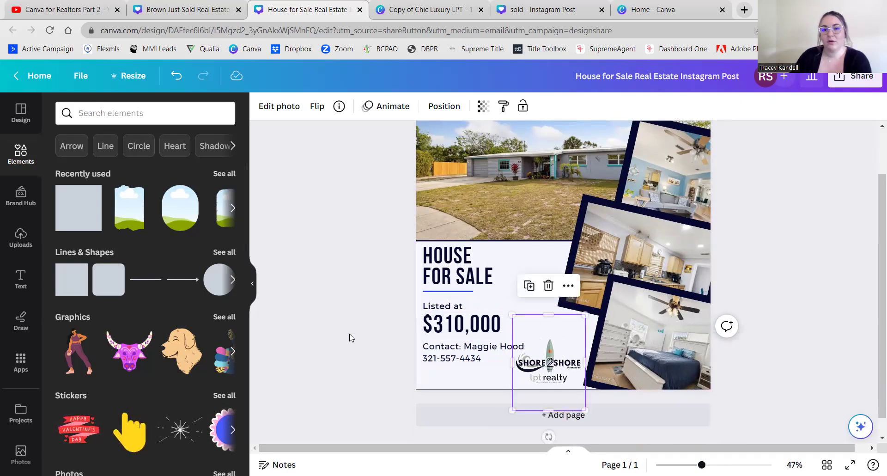
{"action": "left_click", "coordinate": [349, 352]}
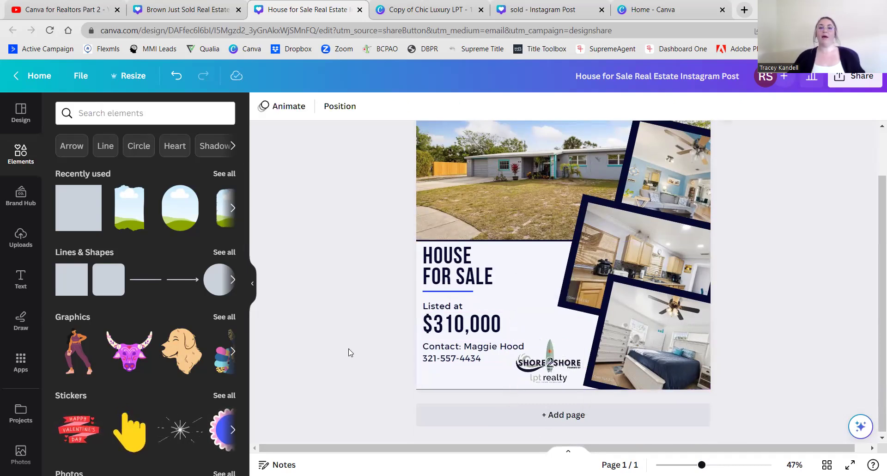
{"action": "scroll", "coordinate": [351, 352], "scroll_direction": "up", "scroll_amount": 1}
{"action": "scroll", "coordinate": [352, 352], "scroll_direction": "down", "scroll_amount": 1}
{"action": "scroll", "coordinate": [354, 350], "scroll_direction": "up", "scroll_amount": 1}
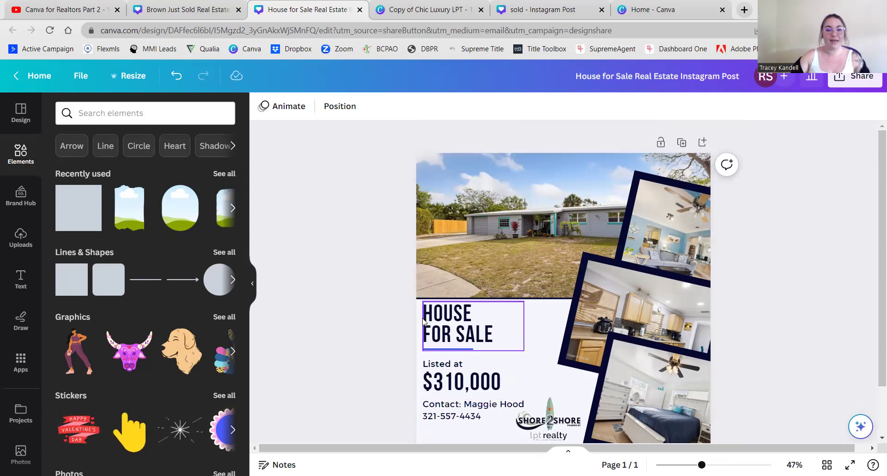
{"action": "scroll", "coordinate": [369, 316], "scroll_direction": "down", "scroll_amount": 2}
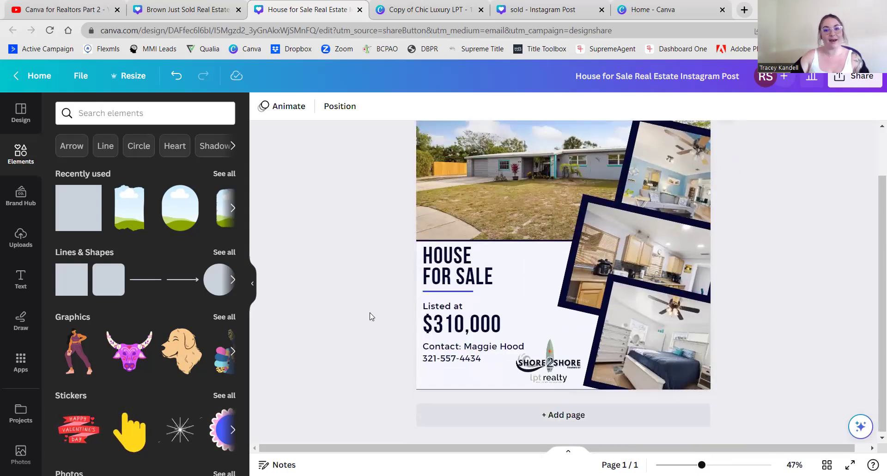
{"action": "scroll", "coordinate": [370, 317], "scroll_direction": "up", "scroll_amount": 2}
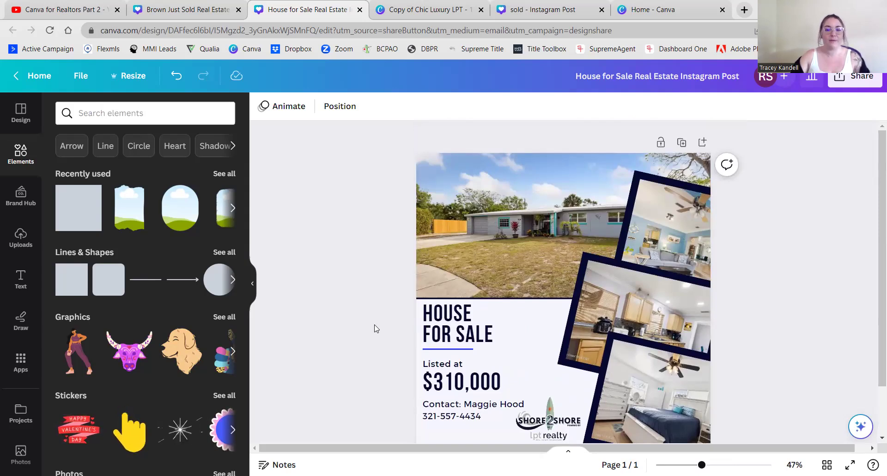
{"action": "scroll", "coordinate": [376, 328], "scroll_direction": "down", "scroll_amount": 2}
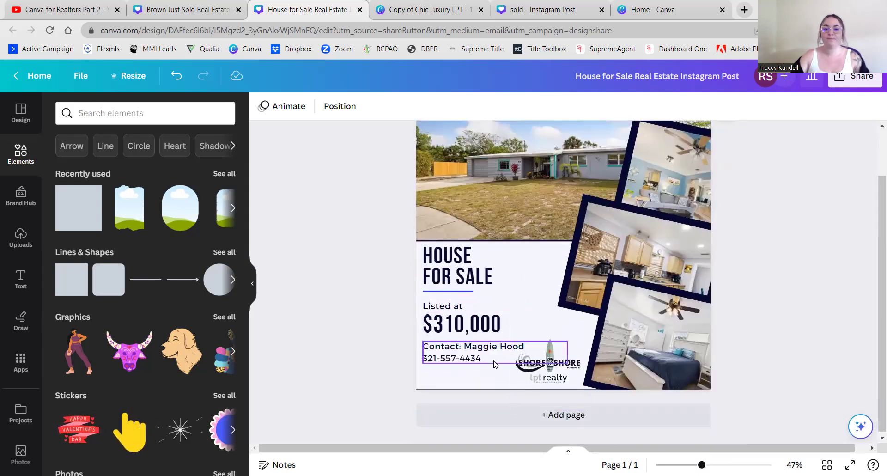
- Move the Shore2Shore logo up beside HOUSE FOR SALE and make it smaller
{"action": "left_click_drag", "start_coordinate": [551, 354], "coordinate": [521, 265]}
{"action": "left_click_drag", "start_coordinate": [495, 214], "coordinate": [517, 235]}
{"action": "left_click_drag", "start_coordinate": [537, 279], "coordinate": [533, 272]}
{"action": "left_click", "coordinate": [378, 300]}
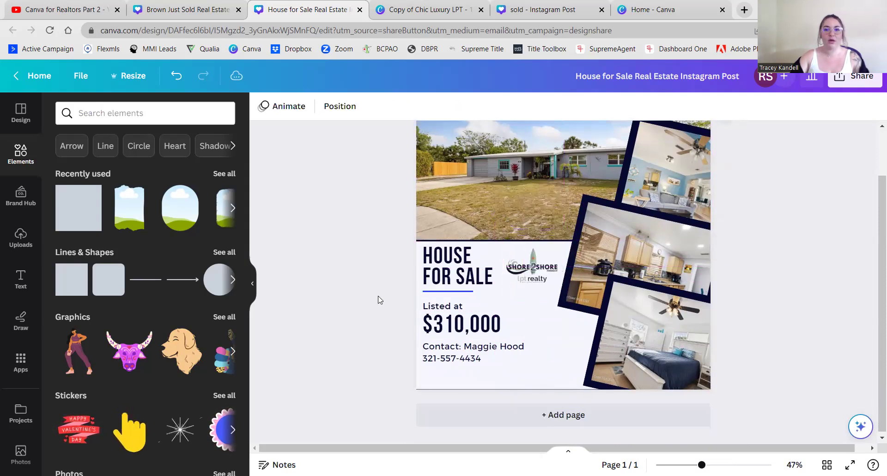
- Move the contact details text slightly up and try the logo over the house photo
{"action": "left_click", "coordinate": [473, 359]}
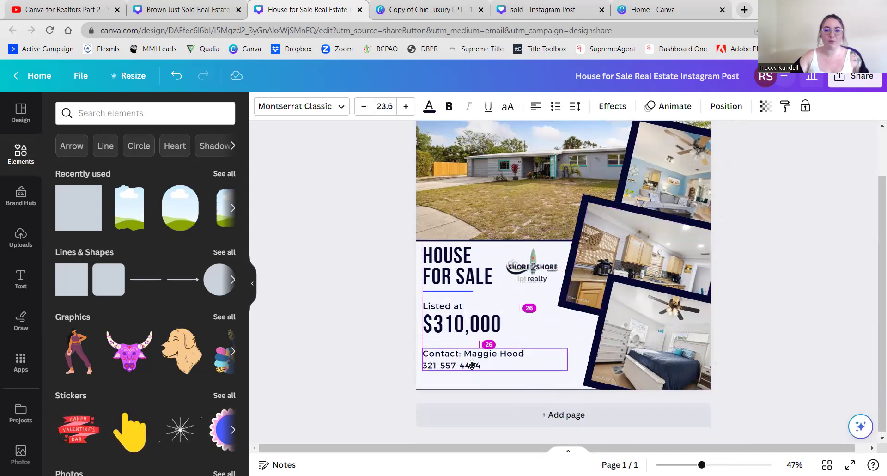
{"action": "left_click_drag", "start_coordinate": [470, 354], "coordinate": [474, 352]}
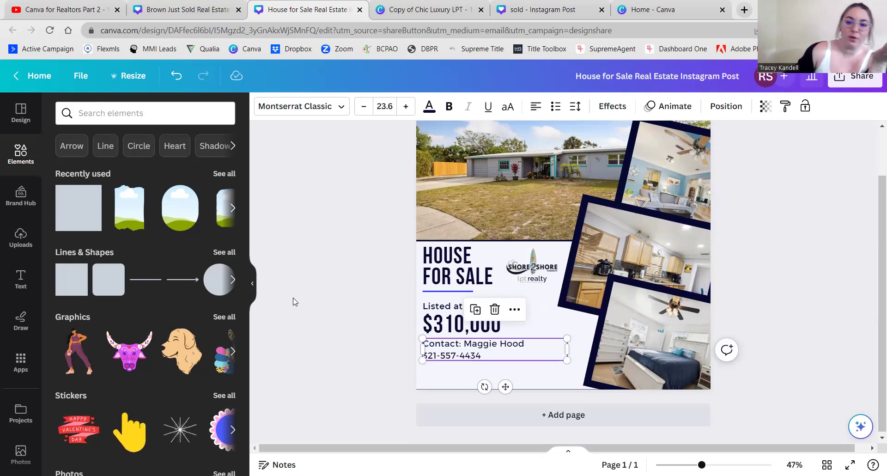
{"action": "scroll", "coordinate": [294, 302], "scroll_direction": "up", "scroll_amount": 2}
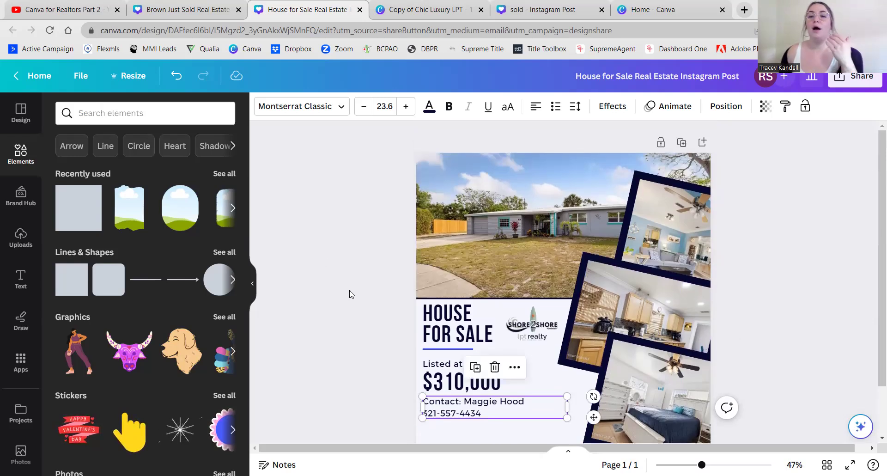
{"action": "mouse_move", "coordinate": [531, 324]}
{"action": "left_mouse_down"}
{"action": "mouse_move", "coordinate": [480, 306]}
{"action": "mouse_move", "coordinate": [445, 274]}
{"action": "mouse_move", "coordinate": [402, 310]}
{"action": "mouse_move", "coordinate": [516, 332]}
{"action": "mouse_move", "coordinate": [492, 285]}
{"action": "mouse_move", "coordinate": [486, 236]}
{"action": "mouse_move", "coordinate": [512, 323]}
{"action": "mouse_move", "coordinate": [532, 340]}
{"action": "left_mouse_up"}
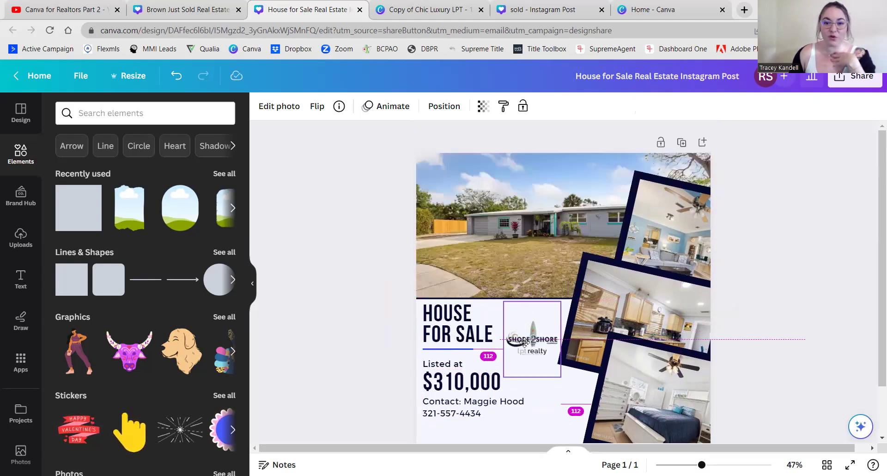
- Lock the house photo and place the Shore2Shore logo over its lower-left corner
{"action": "left_click", "coordinate": [483, 228]}
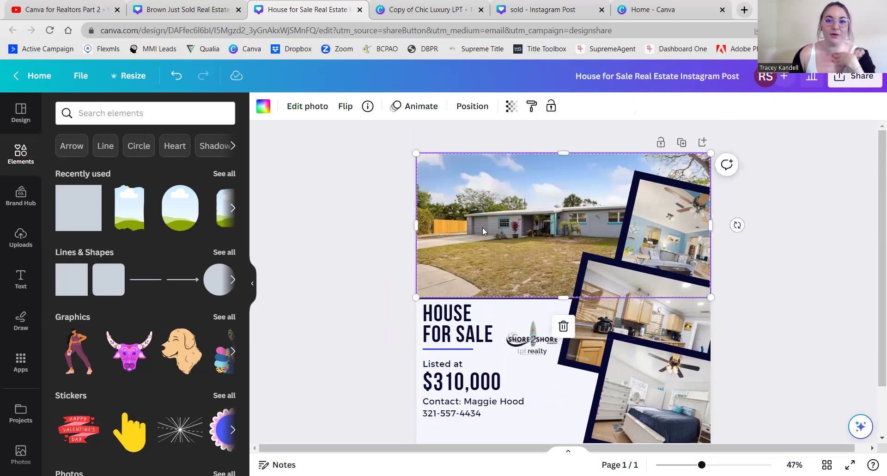
{"action": "left_click", "coordinate": [551, 107]}
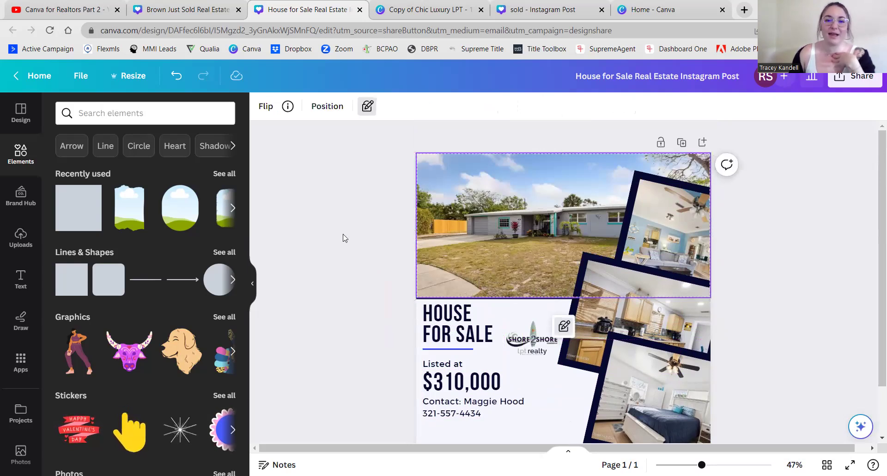
{"action": "mouse_move", "coordinate": [536, 352]}
{"action": "left_mouse_down"}
{"action": "mouse_move", "coordinate": [485, 263]}
{"action": "mouse_move", "coordinate": [546, 316]}
{"action": "mouse_move", "coordinate": [538, 347]}
{"action": "left_mouse_up"}
{"action": "left_click", "coordinate": [518, 244]}
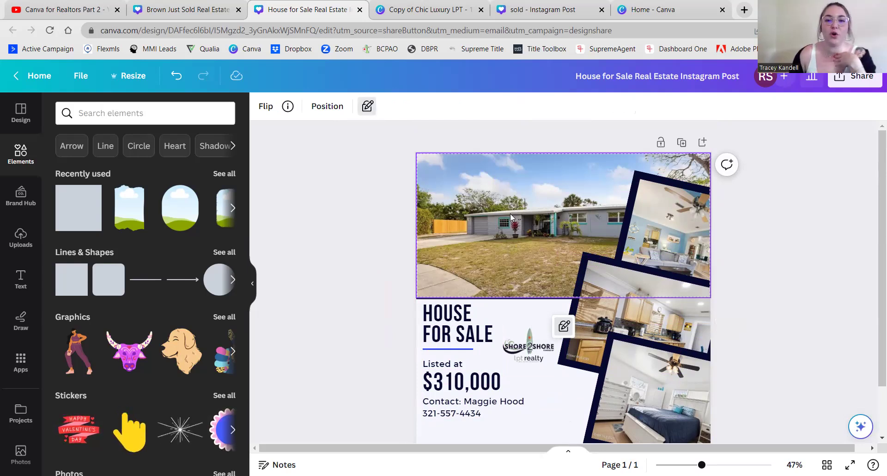
{"action": "key", "text": "alt+shift+l"}
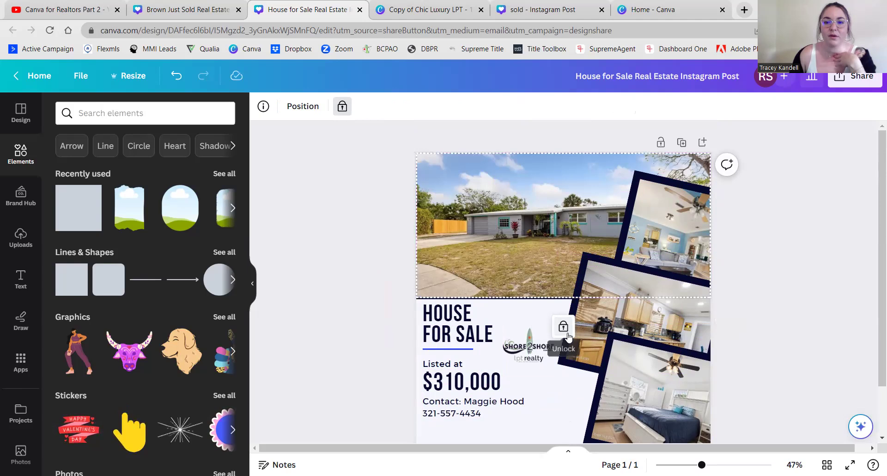
{"action": "left_click", "coordinate": [566, 329]}
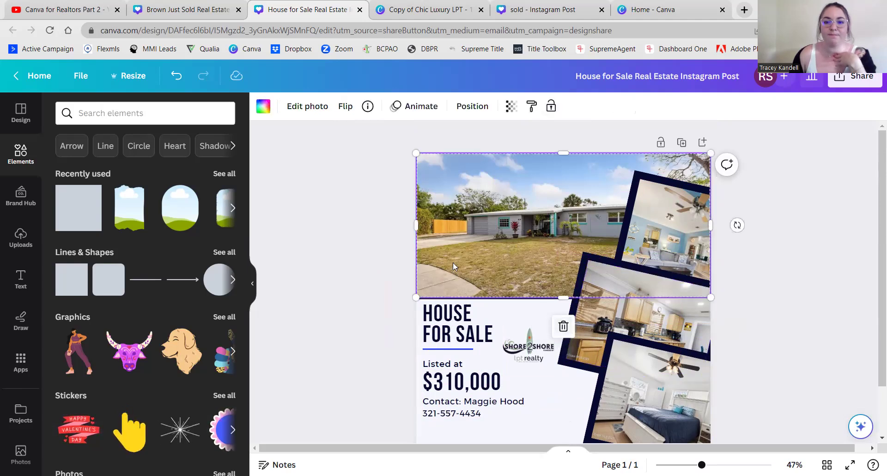
{"action": "right_click", "coordinate": [519, 205]}
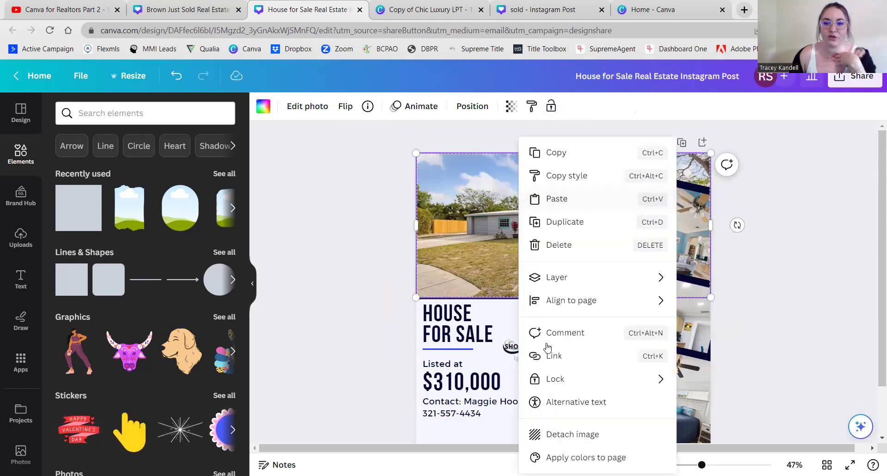
{"action": "mouse_move", "coordinate": [623, 384]}
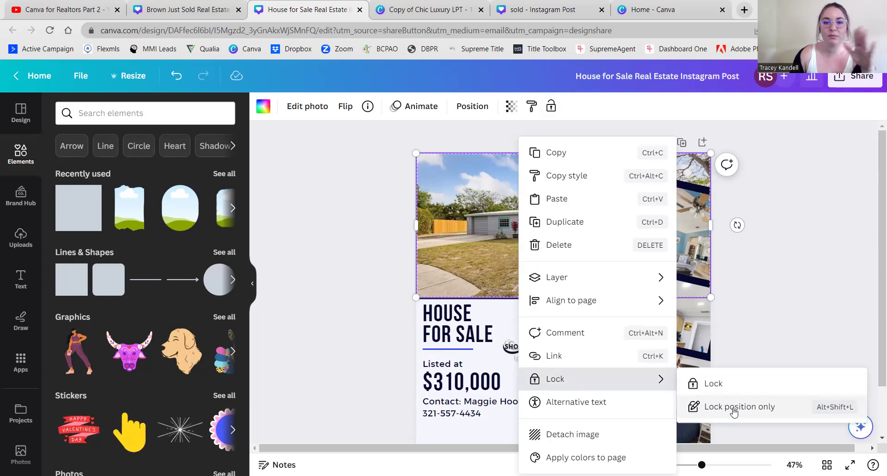
{"action": "left_click", "coordinate": [709, 385]}
{"action": "left_click_drag", "start_coordinate": [515, 343], "coordinate": [442, 276]}
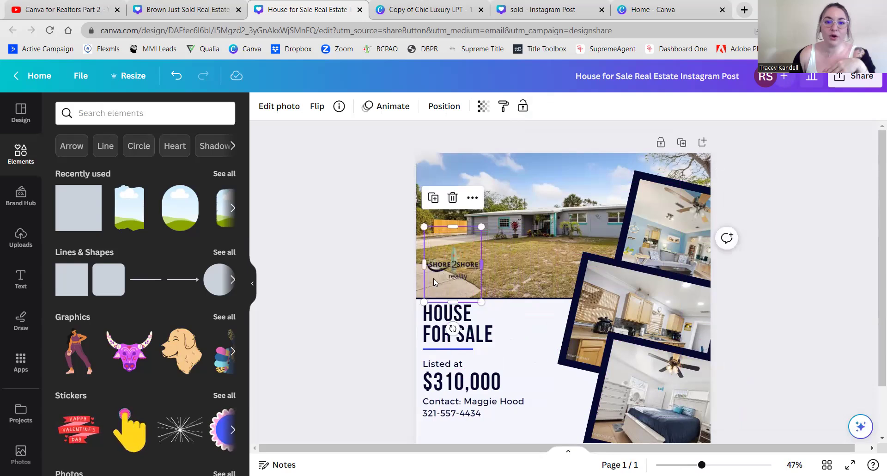
- Add a square and size it over the Shore2Shore logo
{"action": "left_click", "coordinate": [80, 209]}
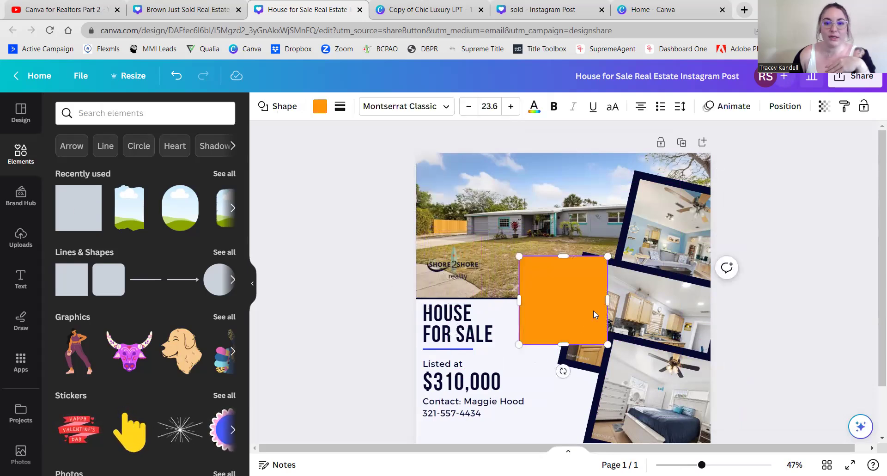
{"action": "left_click_drag", "start_coordinate": [564, 314], "coordinate": [453, 279]}
{"action": "left_click_drag", "start_coordinate": [440, 226], "coordinate": [439, 244]}
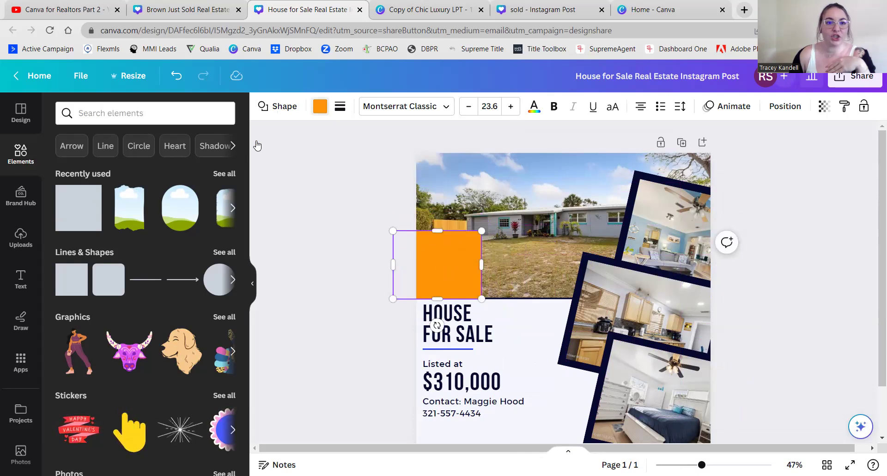
- Make the square white and semi-transparent, then send it back behind the logo
{"action": "left_click", "coordinate": [320, 106]}
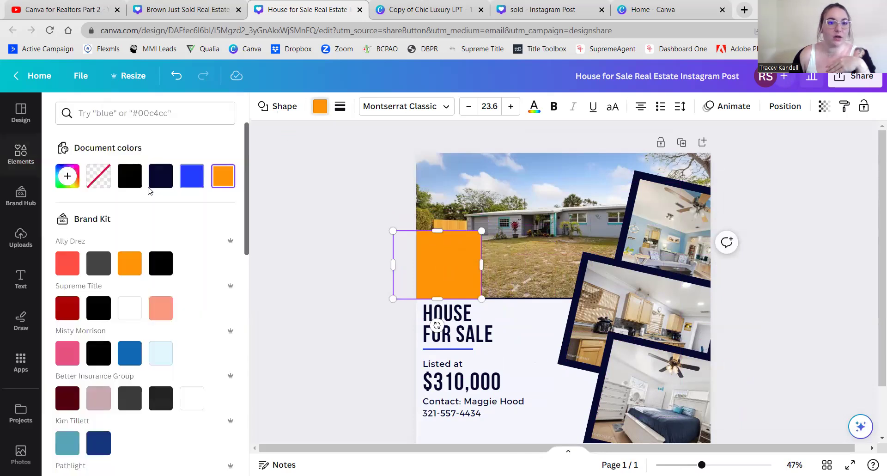
{"action": "left_click", "coordinate": [130, 308]}
{"action": "left_click", "coordinate": [818, 108]}
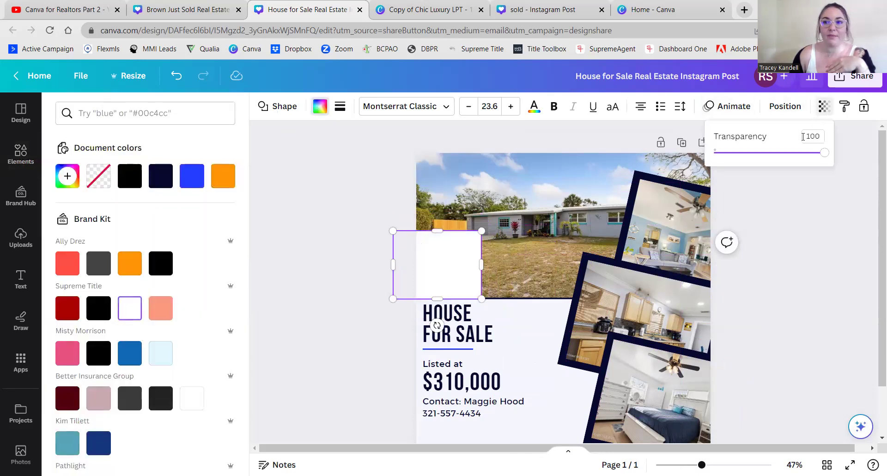
{"action": "left_click_drag", "start_coordinate": [825, 154], "coordinate": [776, 156]}
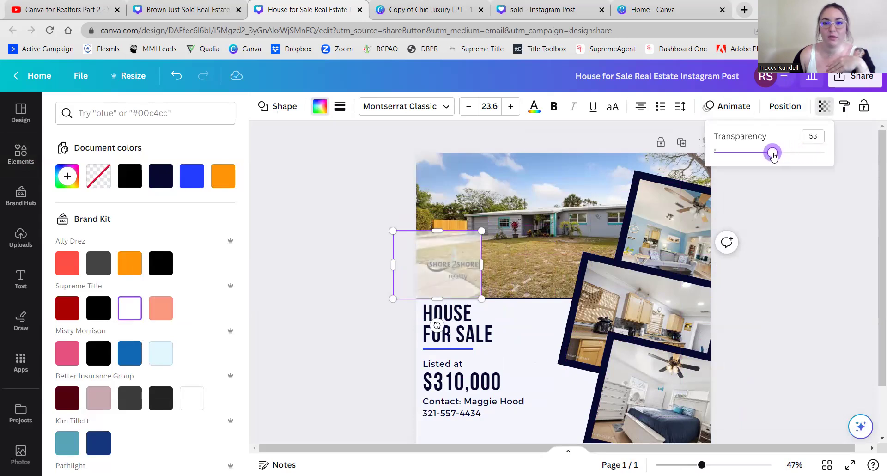
{"action": "left_click_drag", "start_coordinate": [444, 255], "coordinate": [442, 232]}
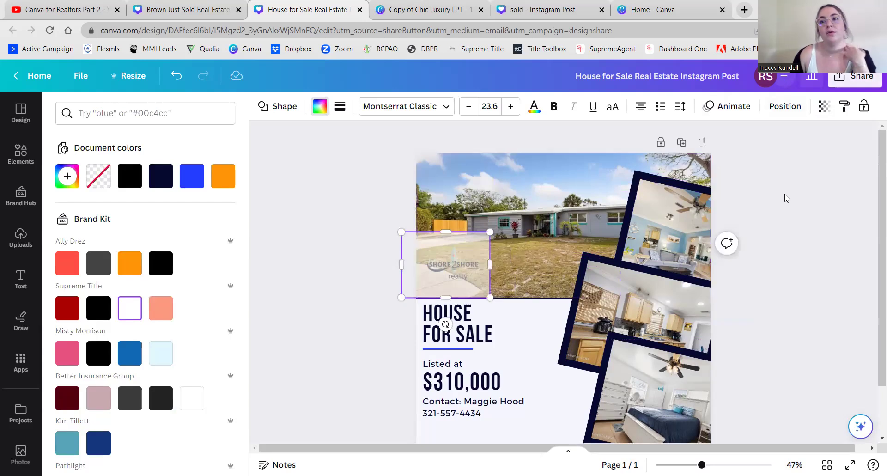
{"action": "left_click", "coordinate": [784, 106]}
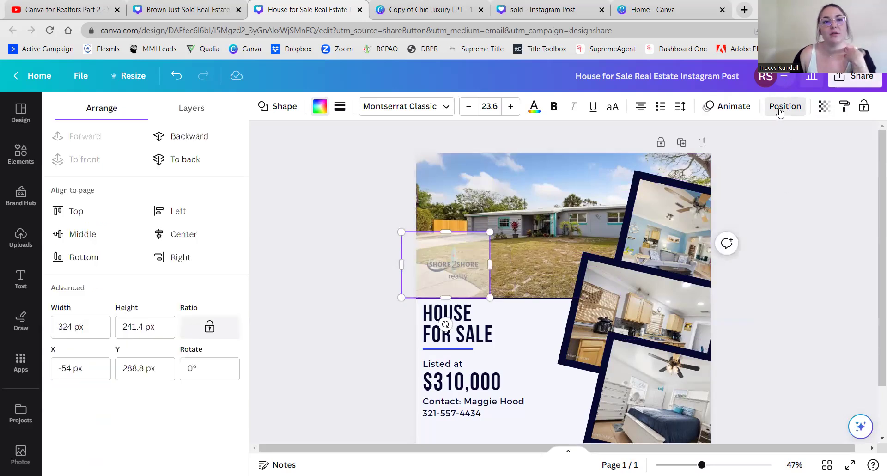
{"action": "left_click", "coordinate": [183, 139]}
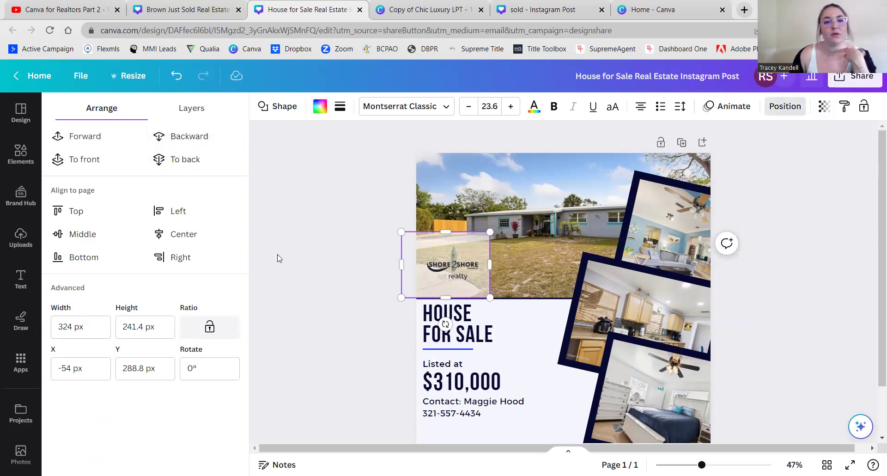
{"action": "left_click", "coordinate": [325, 233]}
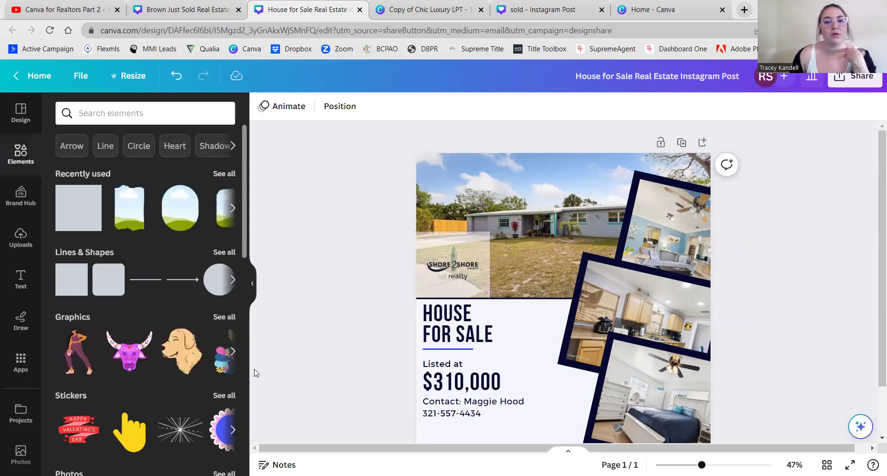
- Trim the translucent box from the top and right so it fits around the logo
{"action": "left_click", "coordinate": [482, 244]}
{"action": "left_click_drag", "start_coordinate": [448, 231], "coordinate": [449, 237]}
{"action": "left_click_drag", "start_coordinate": [489, 271], "coordinate": [462, 271]}
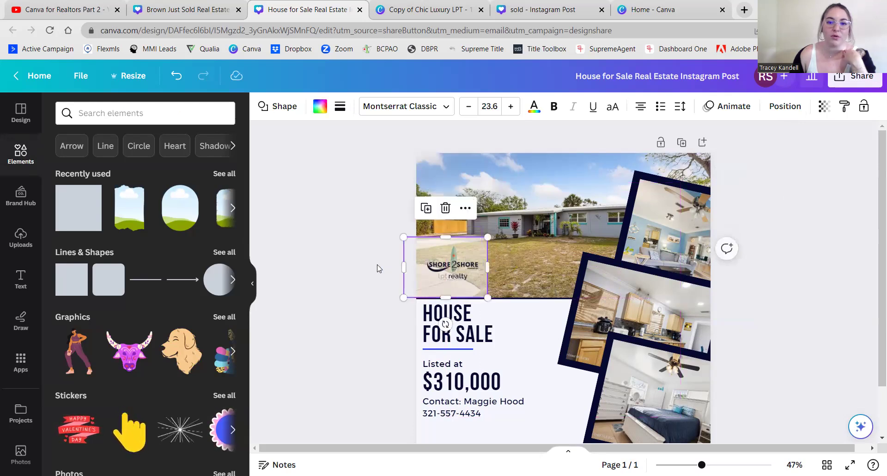
{"action": "left_click", "coordinate": [377, 268]}
{"action": "left_click", "coordinate": [446, 271]}
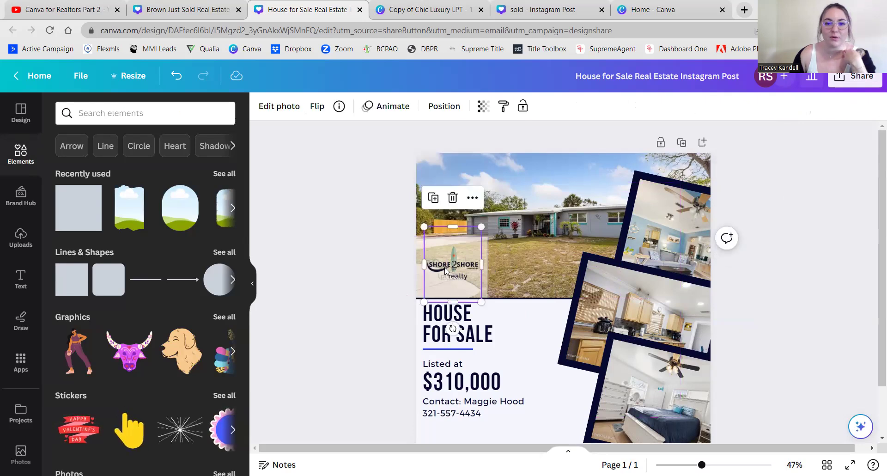
{"action": "left_click", "coordinate": [373, 265]}
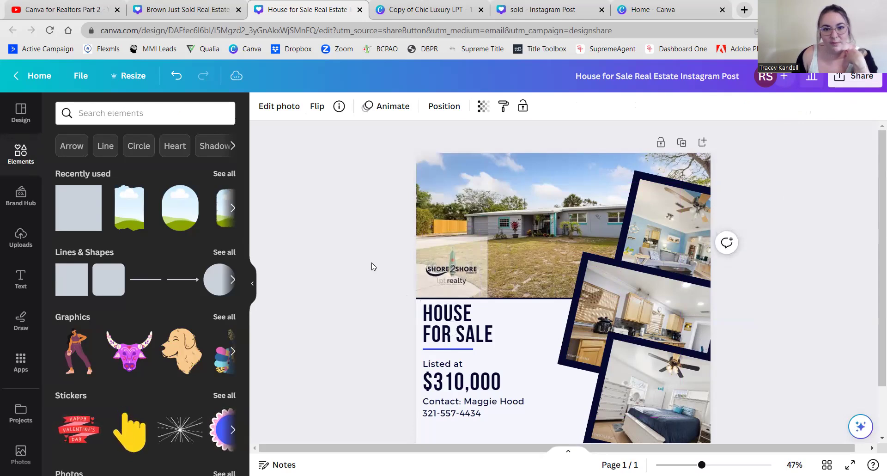
{"action": "left_click", "coordinate": [424, 260]}
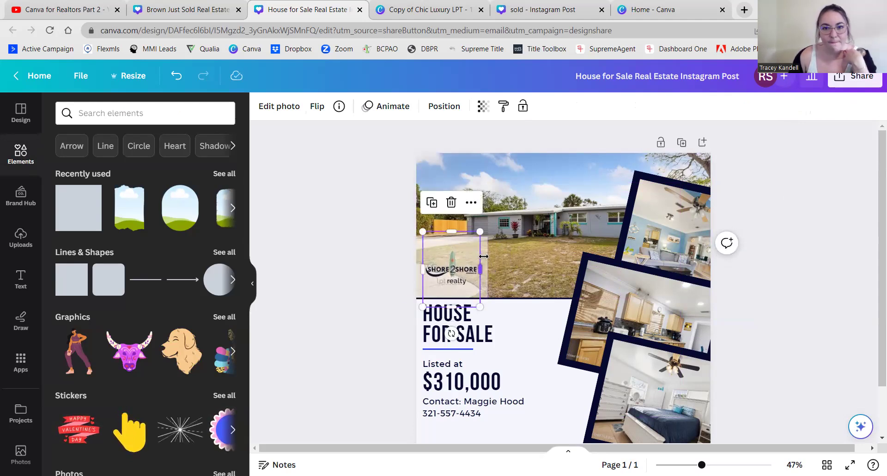
{"action": "left_click", "coordinate": [327, 290]}
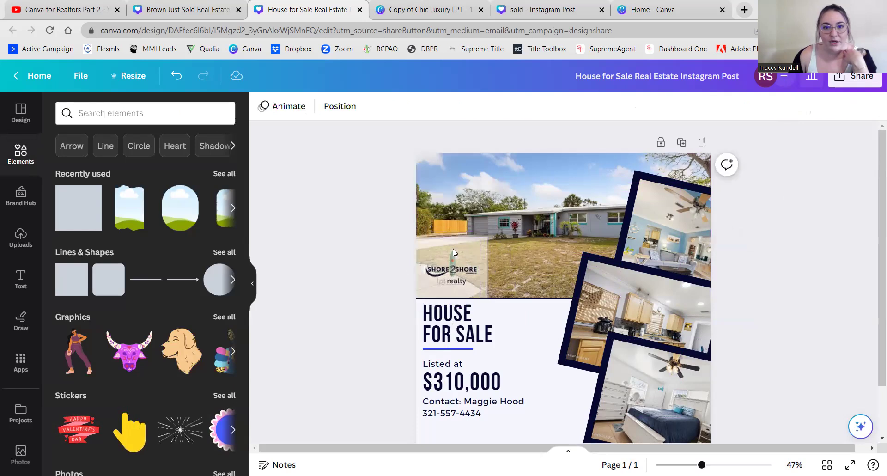
{"action": "left_click", "coordinate": [482, 256]}
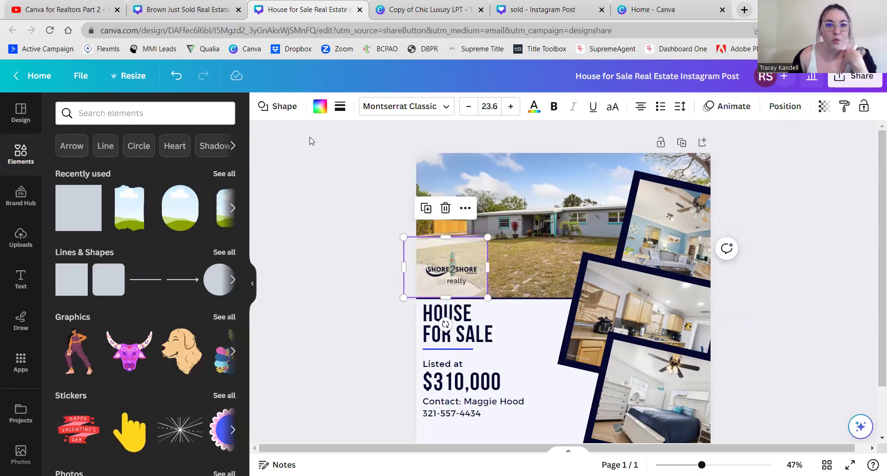
- After briefly trying black, fill the logo box white at transparency 41
{"action": "left_click", "coordinate": [320, 106]}
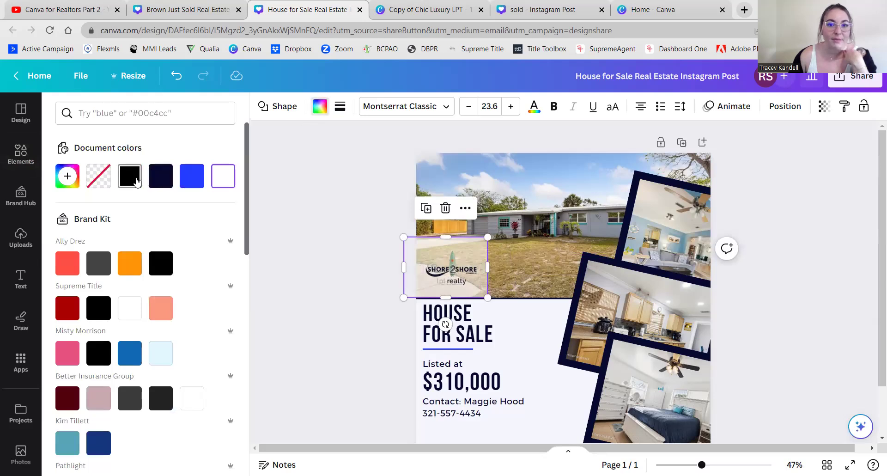
{"action": "left_click", "coordinate": [129, 175]}
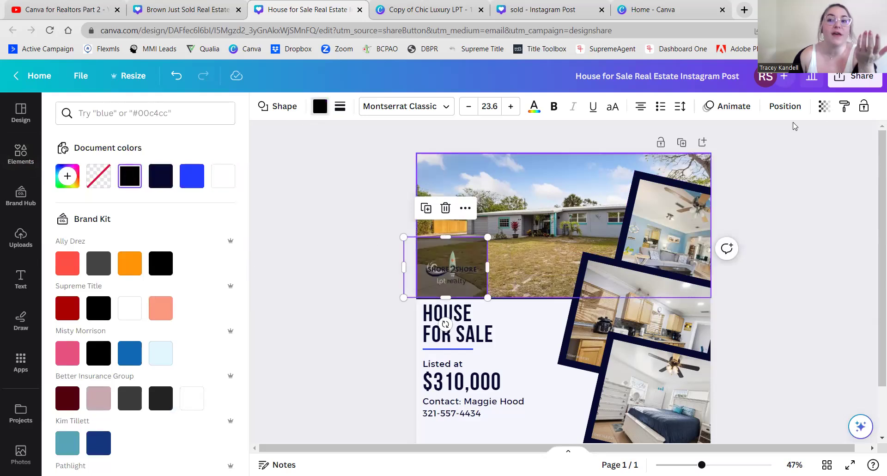
{"action": "left_click", "coordinate": [825, 106]}
{"action": "mouse_move", "coordinate": [769, 158]}
{"action": "left_mouse_down"}
{"action": "mouse_move", "coordinate": [740, 153]}
{"action": "mouse_move", "coordinate": [780, 153]}
{"action": "mouse_move", "coordinate": [759, 153]}
{"action": "left_mouse_up"}
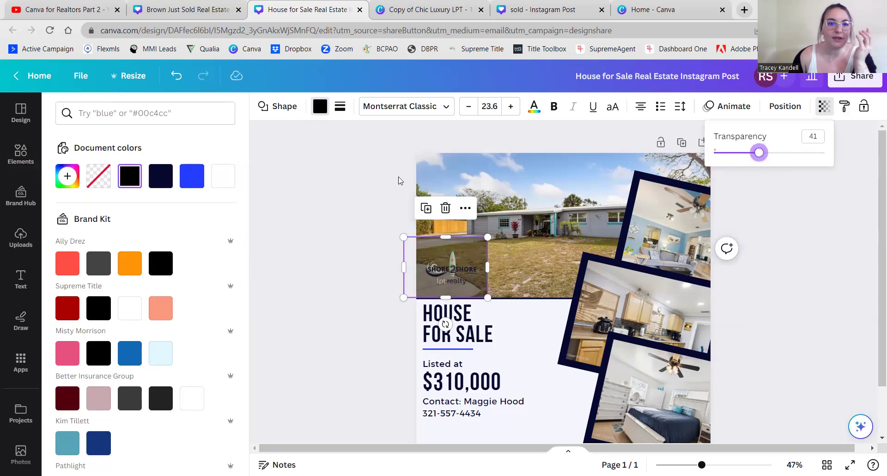
{"action": "left_click", "coordinate": [223, 177]}
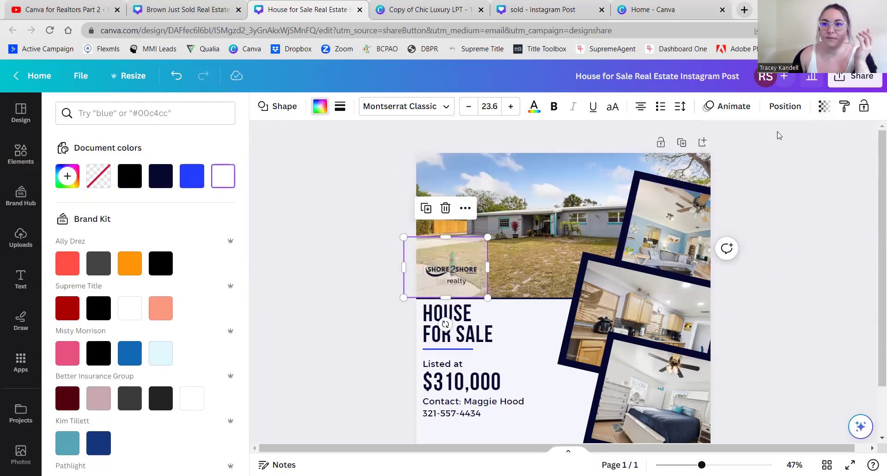
{"action": "left_click", "coordinate": [823, 110]}
{"action": "left_click_drag", "start_coordinate": [758, 156], "coordinate": [765, 155]}
{"action": "key", "text": "Escape"}
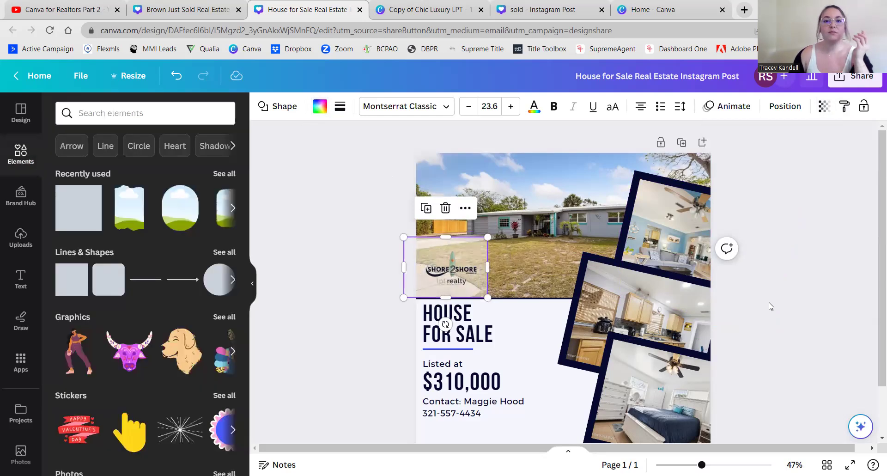
{"action": "left_click", "coordinate": [770, 306]}
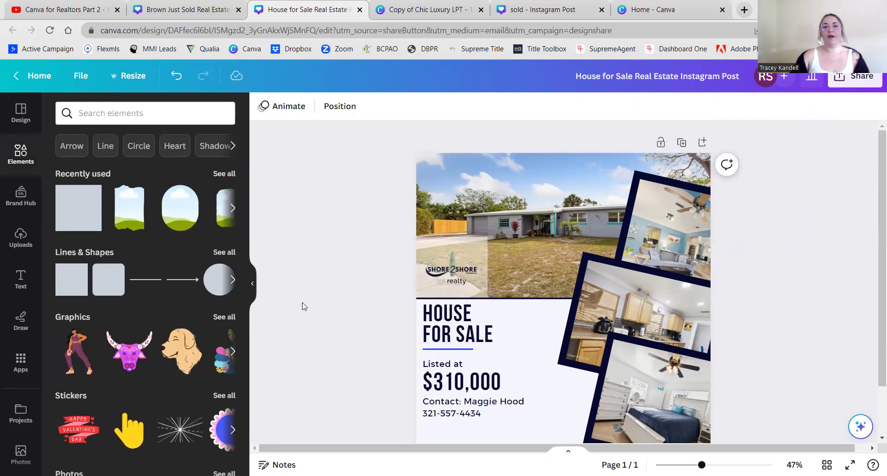
{"action": "left_click", "coordinate": [485, 244]}
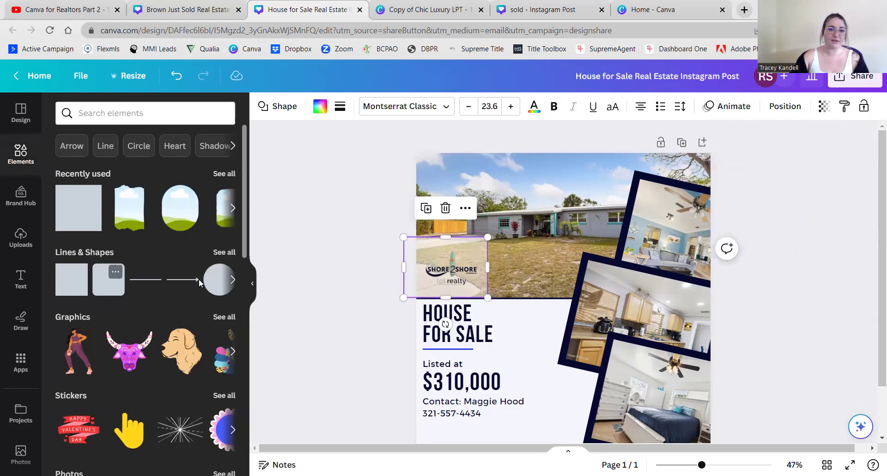
- Add a circle and fit it over the Shore 2 Shore logo at the photo's left edge
{"action": "left_click", "coordinate": [219, 279]}
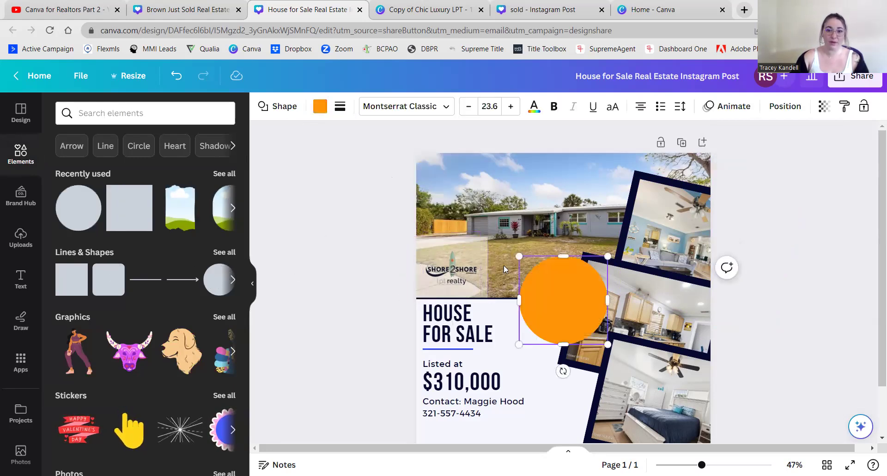
{"action": "left_click", "coordinate": [487, 248]}
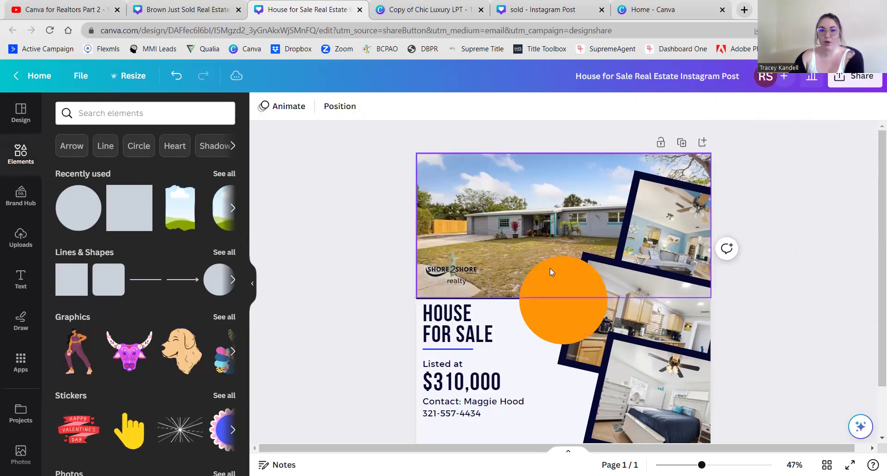
{"action": "left_click_drag", "start_coordinate": [534, 288], "coordinate": [444, 265]}
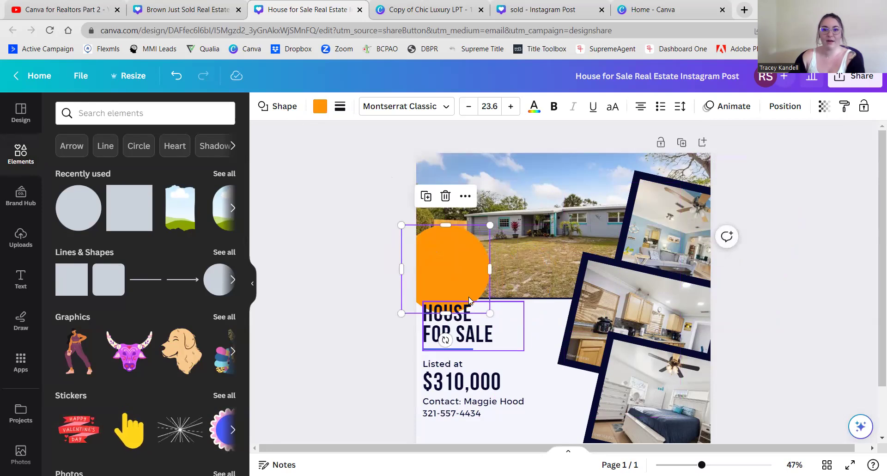
{"action": "mouse_move", "coordinate": [446, 307]}
{"action": "left_mouse_down"}
{"action": "mouse_move", "coordinate": [448, 295]}
{"action": "mouse_move", "coordinate": [443, 311]}
{"action": "left_mouse_up"}
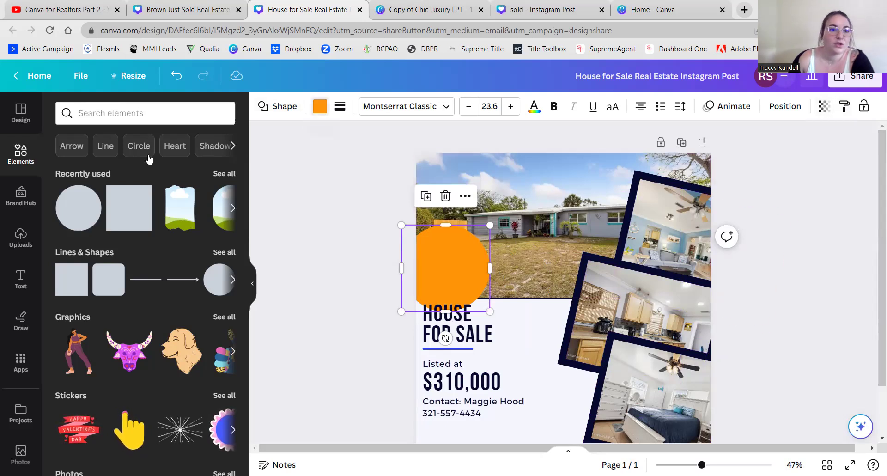
- Make the circle white at about 50 transparency and centre it behind the logo
{"action": "left_click", "coordinate": [319, 106]}
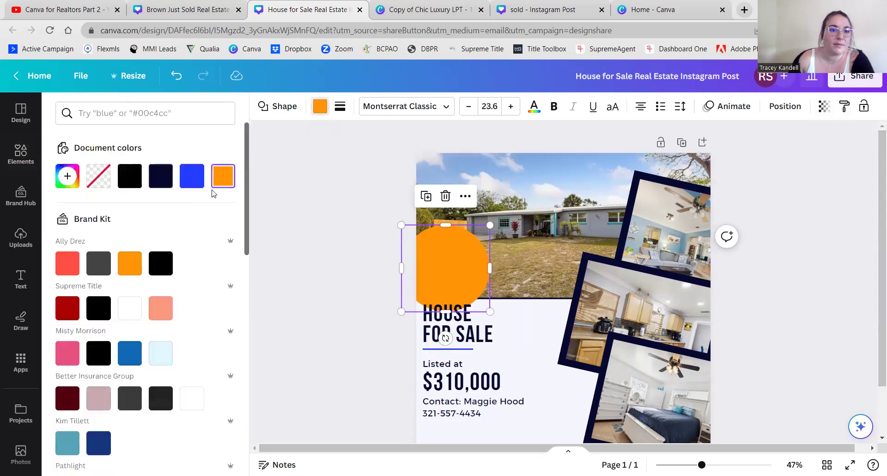
{"action": "left_click", "coordinate": [136, 307]}
{"action": "left_click", "coordinate": [822, 108]}
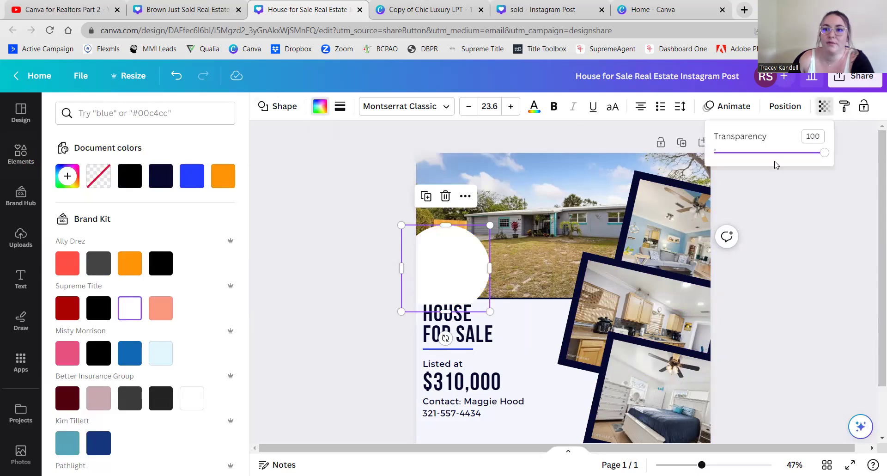
{"action": "left_click_drag", "start_coordinate": [828, 158], "coordinate": [769, 164]}
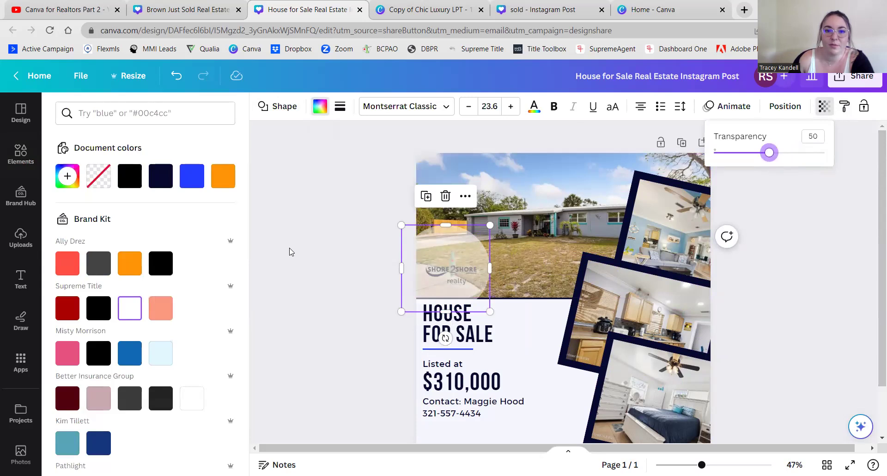
{"action": "left_click", "coordinate": [465, 250]}
{"action": "left_click_drag", "start_coordinate": [468, 242], "coordinate": [468, 249]}
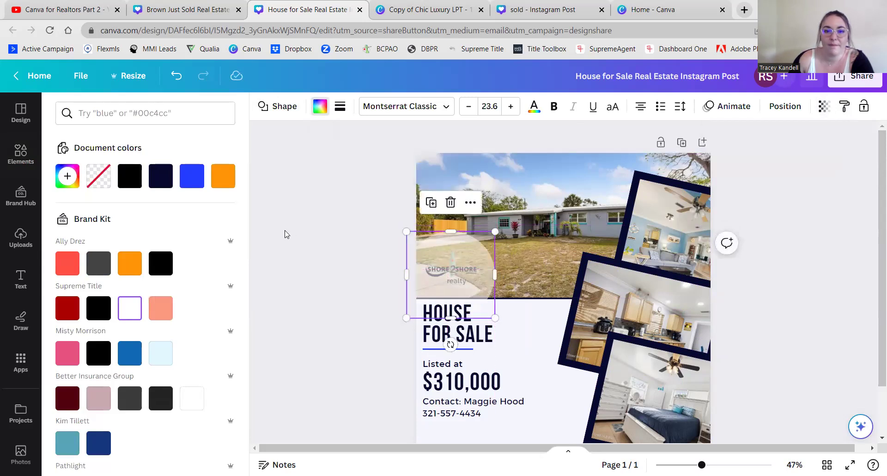
- Reorder the circle's layer so it sits behind the logo but above the photo
{"action": "left_click", "coordinate": [785, 106]}
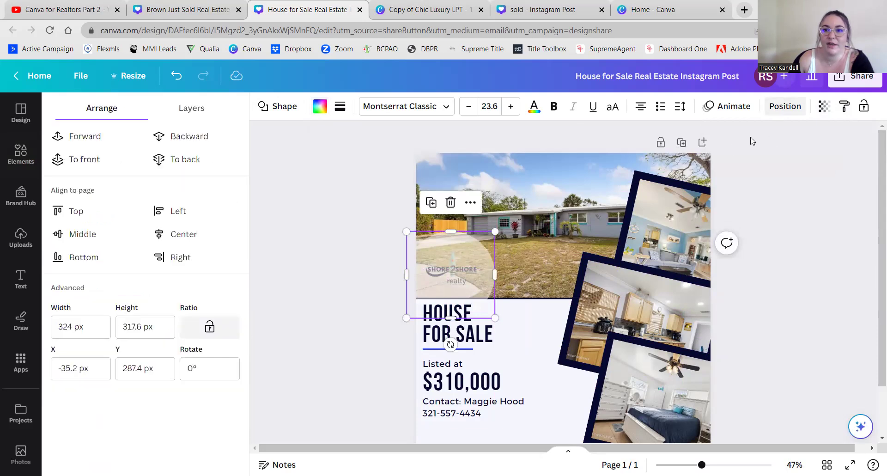
{"action": "left_click", "coordinate": [163, 139]}
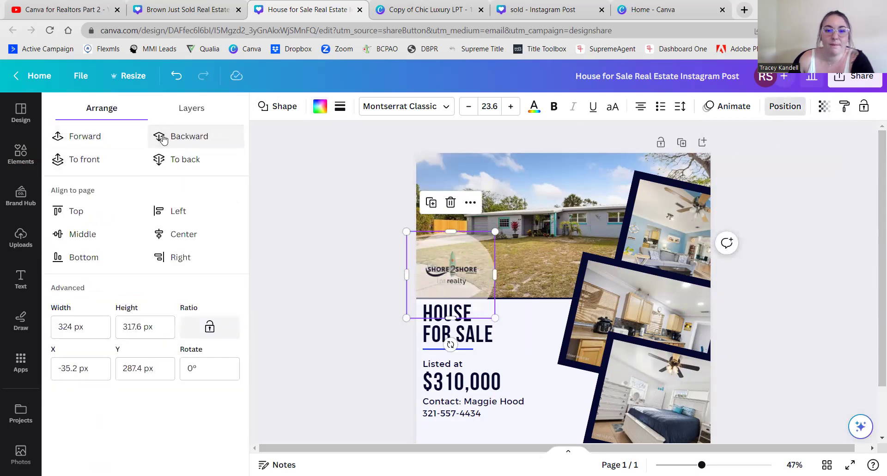
{"action": "left_click", "coordinate": [163, 139]}
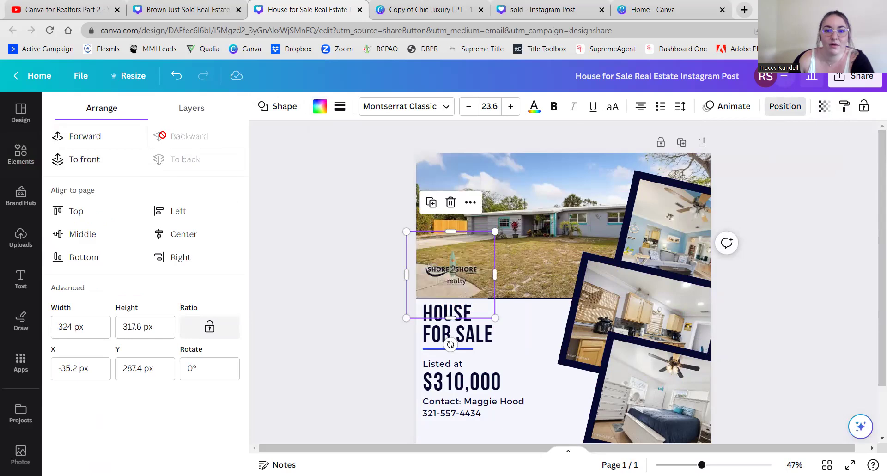
{"action": "left_click", "coordinate": [76, 143]}
{"action": "left_click", "coordinate": [307, 264]}
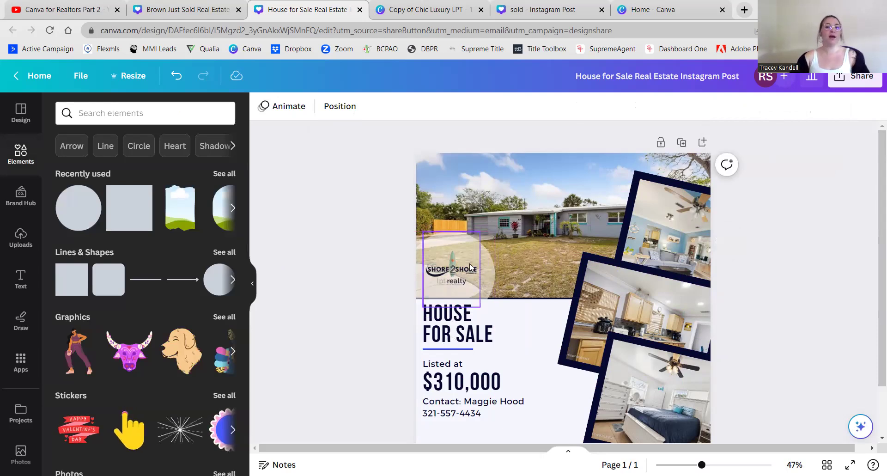
- Nudge the circle behind the logo, then move the contact name and phone block lower beneath the $310,000 price
{"action": "left_click_drag", "start_coordinate": [488, 259], "coordinate": [483, 265]}
{"action": "left_click", "coordinate": [337, 274]}
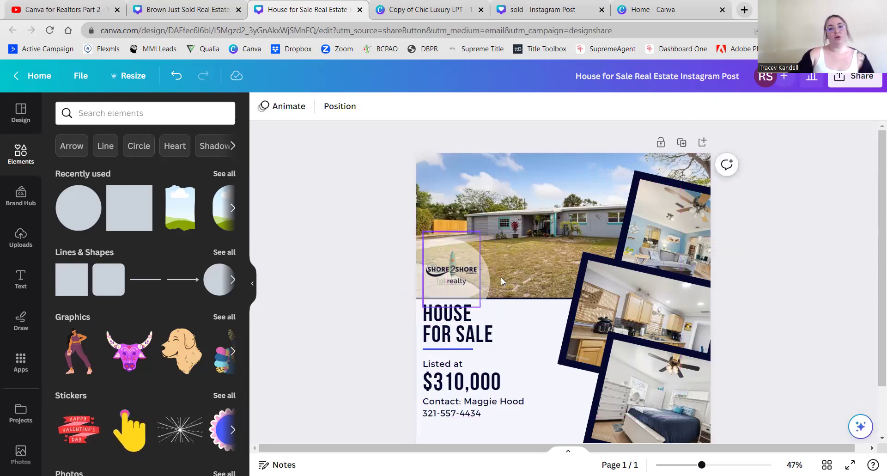
{"action": "scroll", "coordinate": [375, 313], "scroll_direction": "down", "scroll_amount": 2}
{"action": "scroll", "coordinate": [375, 314], "scroll_direction": "up", "scroll_amount": 2}
{"action": "scroll", "coordinate": [519, 326], "scroll_direction": "down", "scroll_amount": 2}
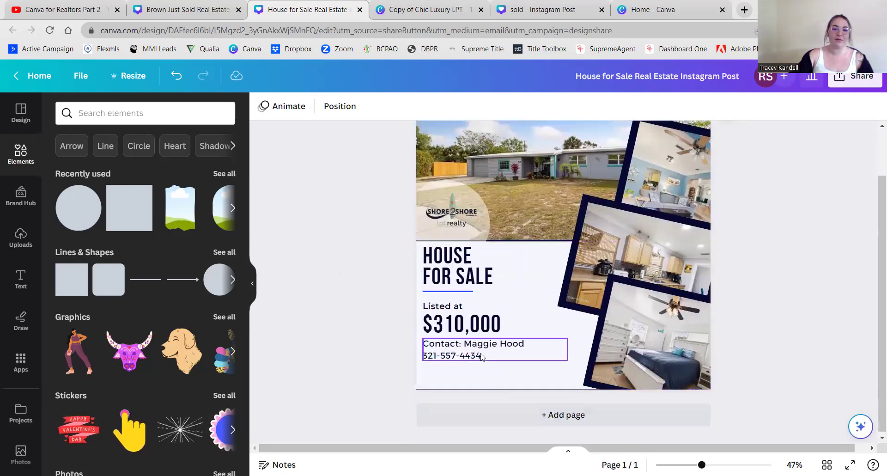
{"action": "mouse_move", "coordinate": [455, 356]}
{"action": "left_mouse_down"}
{"action": "mouse_move", "coordinate": [455, 377]}
{"action": "mouse_move", "coordinate": [460, 367]}
{"action": "left_mouse_up"}
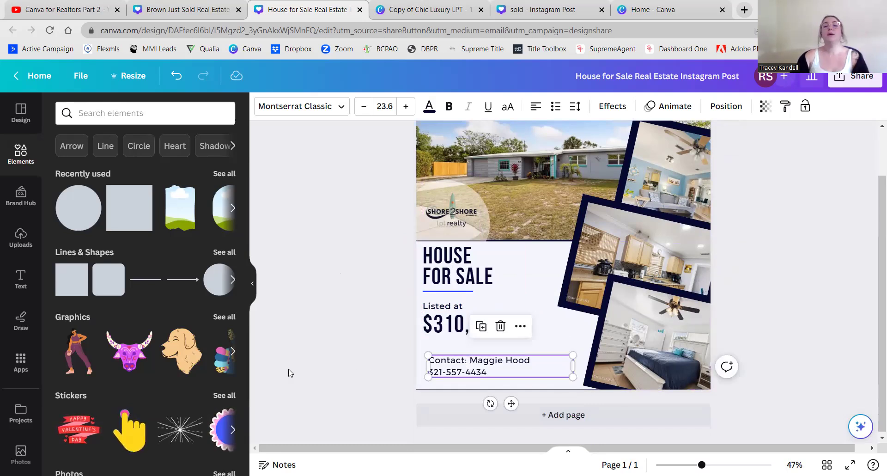
- Shift the contact text slightly left so it lines up with the $310,000 price
{"action": "left_click", "coordinate": [351, 358]}
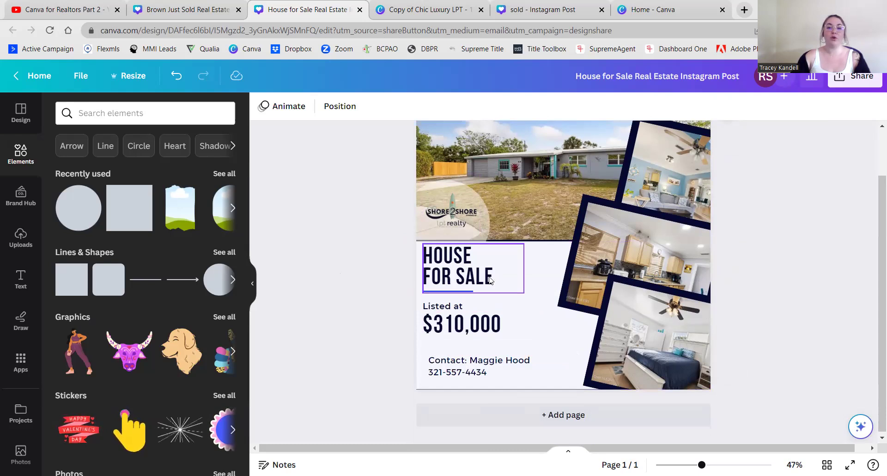
{"action": "left_click_drag", "start_coordinate": [478, 367], "coordinate": [472, 367]}
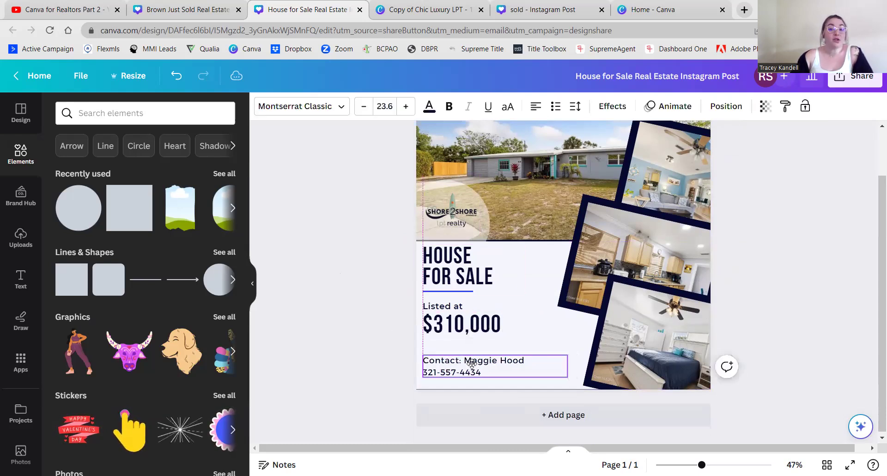
{"action": "left_click", "coordinate": [374, 383]}
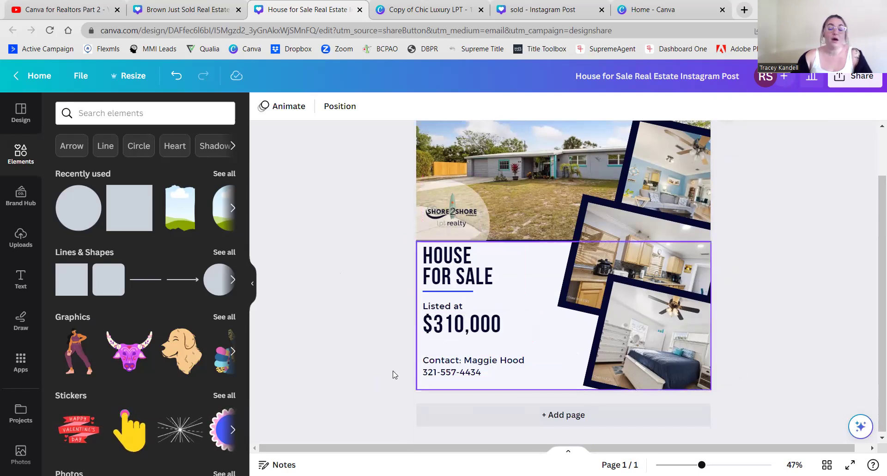
- Colour the contact name and phone number with the blue document colour
{"action": "left_click", "coordinate": [508, 365]}
{"action": "left_click", "coordinate": [429, 106]}
{"action": "left_click", "coordinate": [164, 178]}
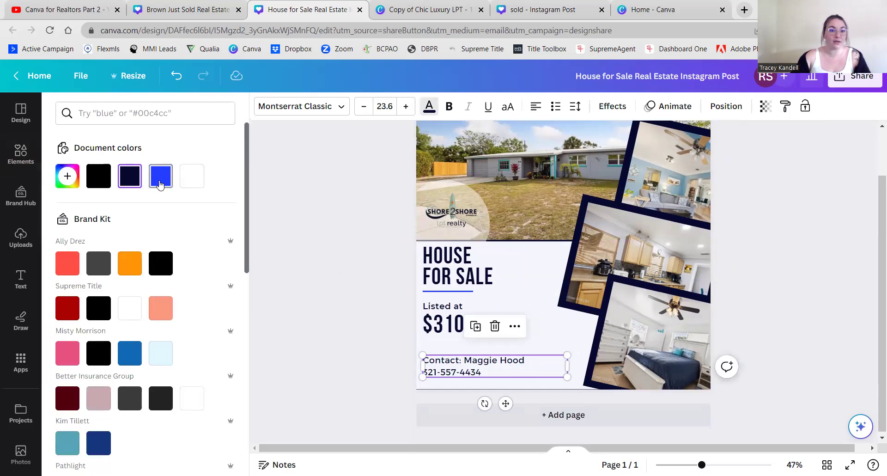
{"action": "left_click", "coordinate": [361, 356]}
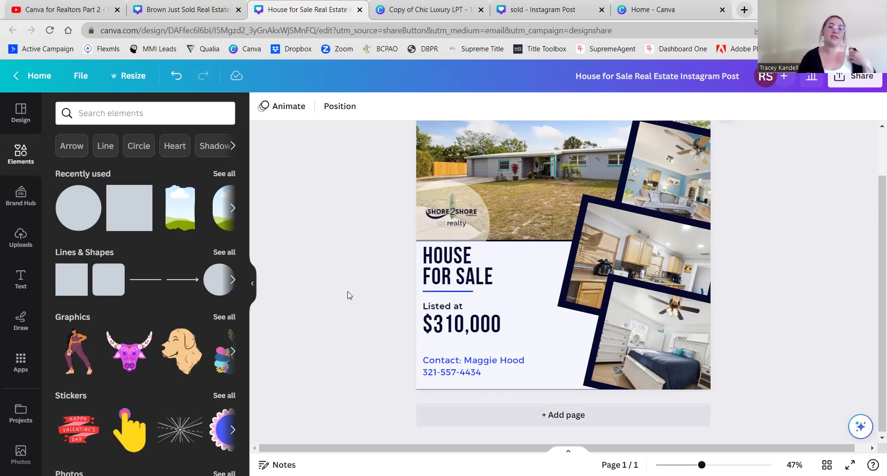
{"action": "scroll", "coordinate": [350, 294], "scroll_direction": "up", "scroll_amount": 2}
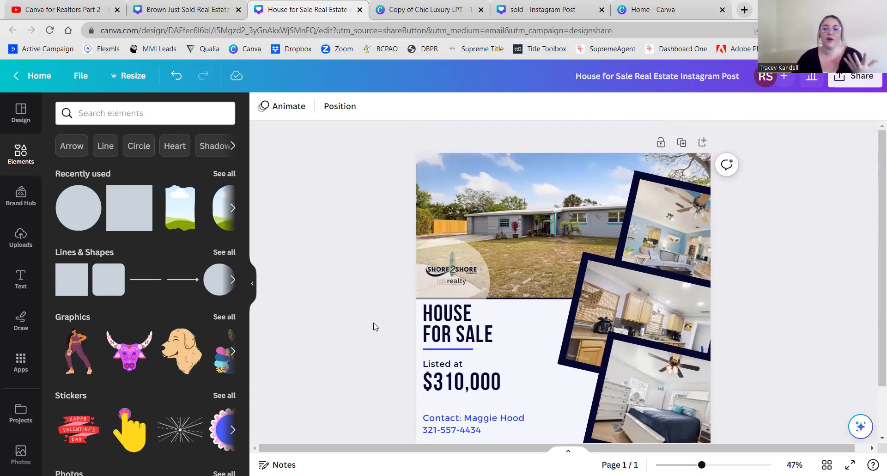
{"action": "scroll", "coordinate": [377, 330], "scroll_direction": "down", "scroll_amount": 2}
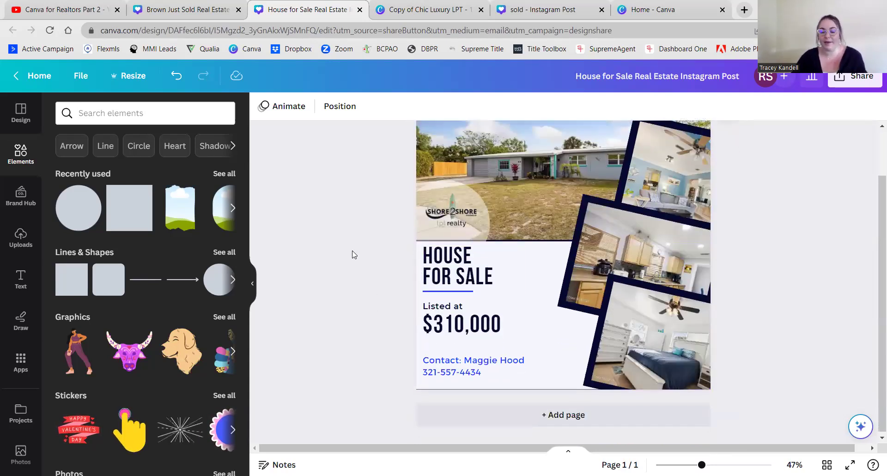
{"action": "scroll", "coordinate": [348, 297], "scroll_direction": "up", "scroll_amount": 2}
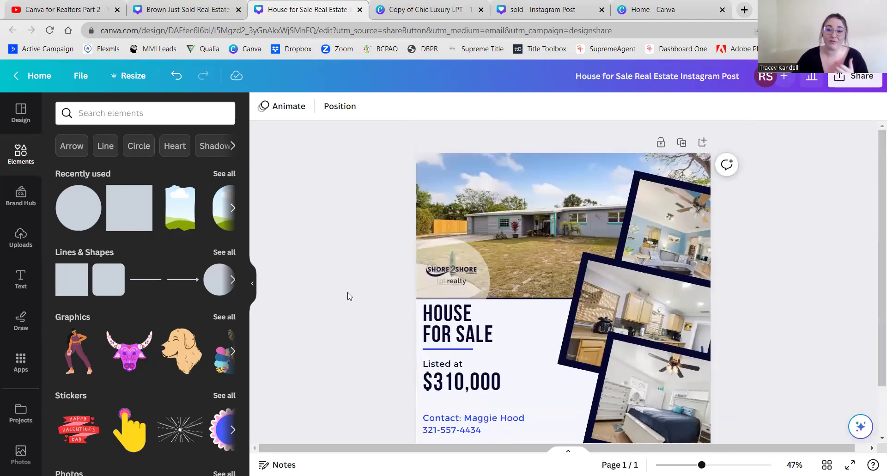
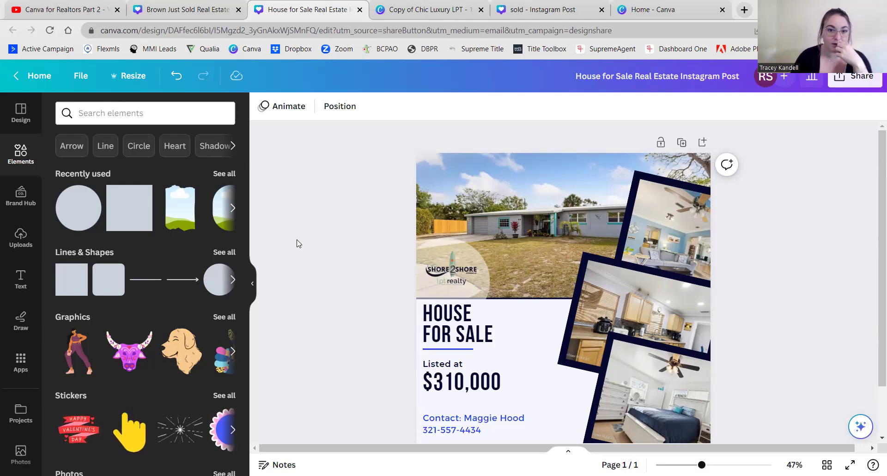
- Look over the House for Sale post, then switch to the Copy of Chic Luxury LPT design
{"action": "scroll", "coordinate": [305, 240], "scroll_direction": "down", "scroll_amount": 2}
{"action": "scroll", "coordinate": [305, 241], "scroll_direction": "up", "scroll_amount": 2}
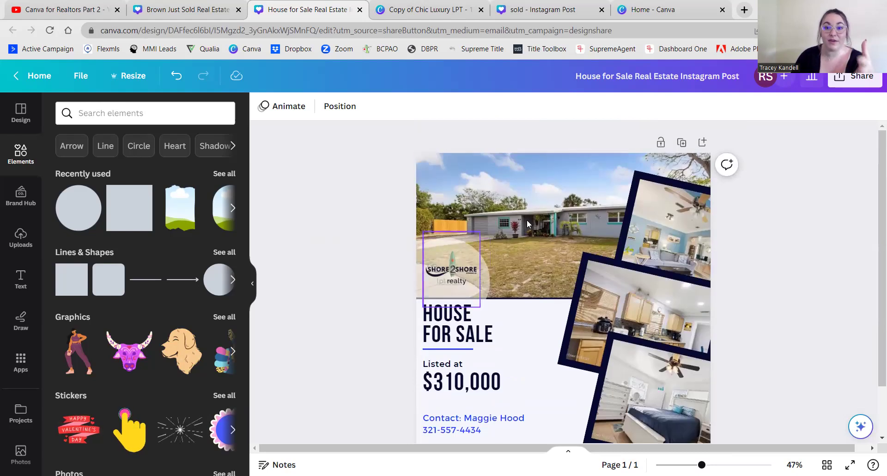
{"action": "scroll", "coordinate": [757, 267], "scroll_direction": "down", "scroll_amount": 2}
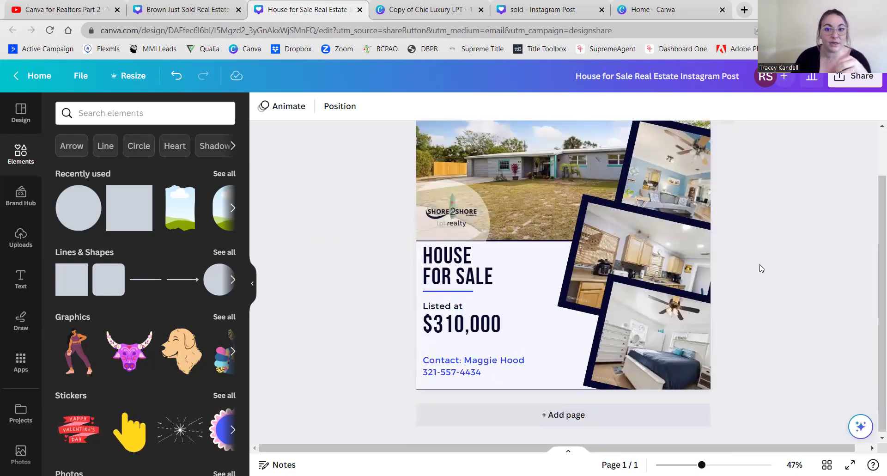
{"action": "scroll", "coordinate": [592, 225], "scroll_direction": "up", "scroll_amount": 2}
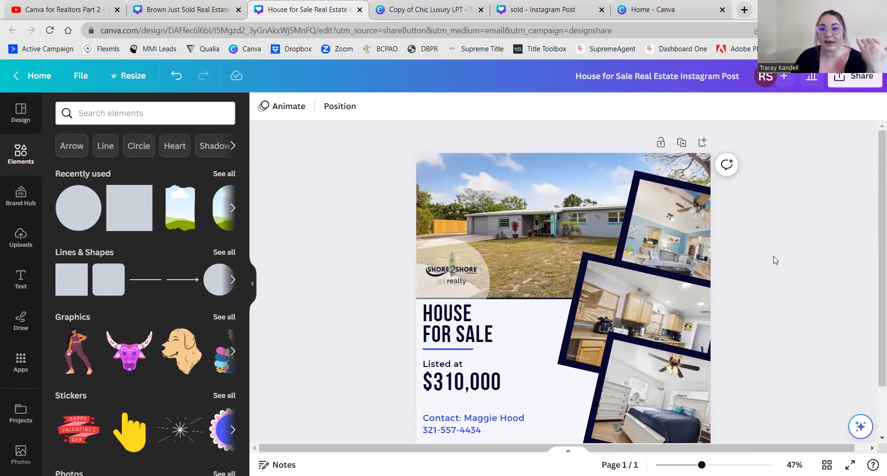
{"action": "scroll", "coordinate": [778, 252], "scroll_direction": "down", "scroll_amount": 1}
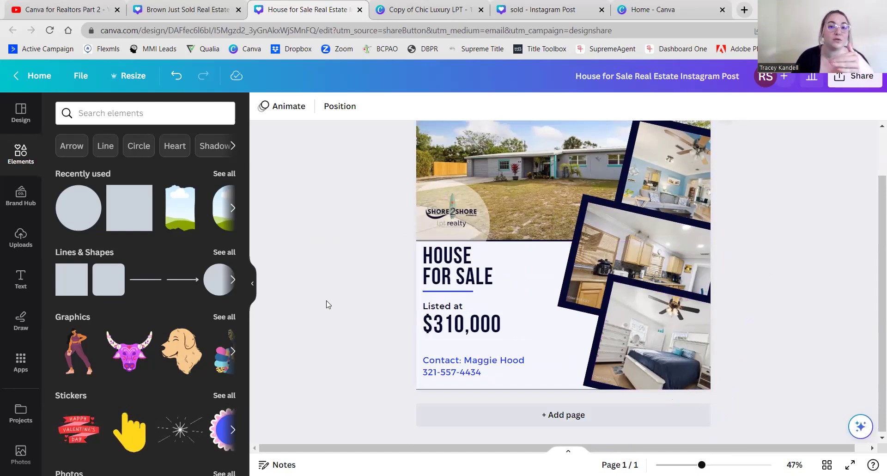
{"action": "scroll", "coordinate": [348, 272], "scroll_direction": "up", "scroll_amount": 2}
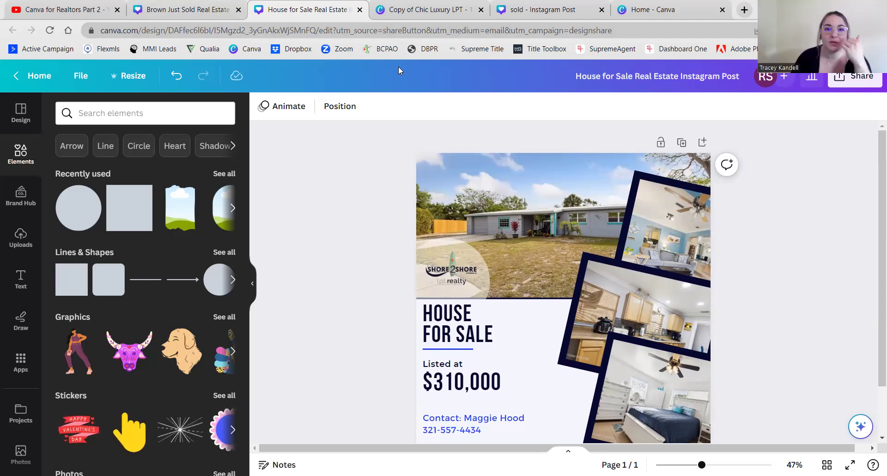
{"action": "left_click", "coordinate": [404, 19]}
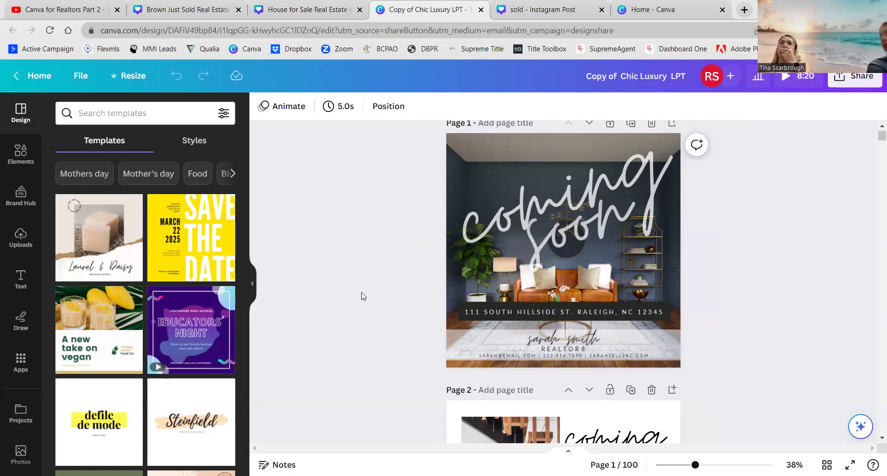
{"action": "scroll", "coordinate": [363, 299], "scroll_direction": "down", "scroll_amount": 5}
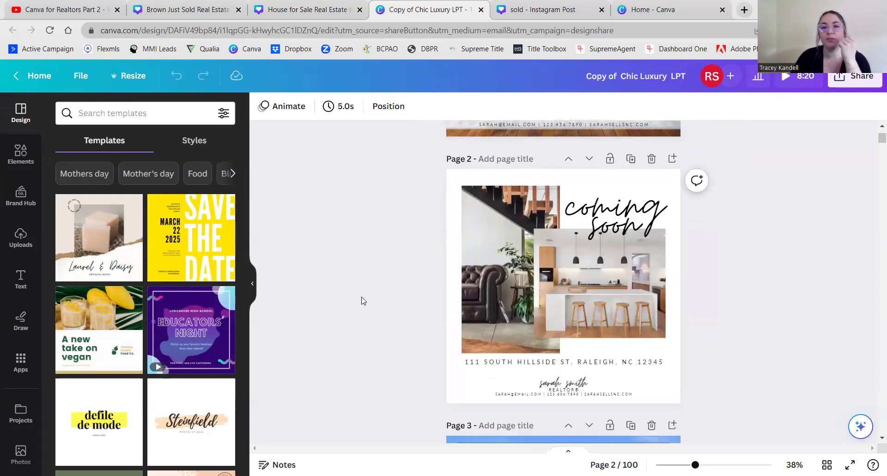
{"action": "scroll", "coordinate": [363, 300], "scroll_direction": "down", "scroll_amount": 9}
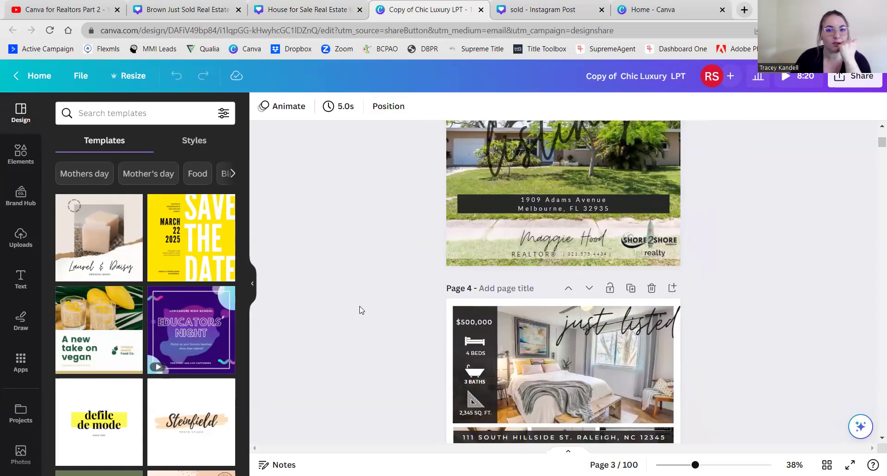
{"action": "scroll", "coordinate": [362, 310], "scroll_direction": "down", "scroll_amount": 4}
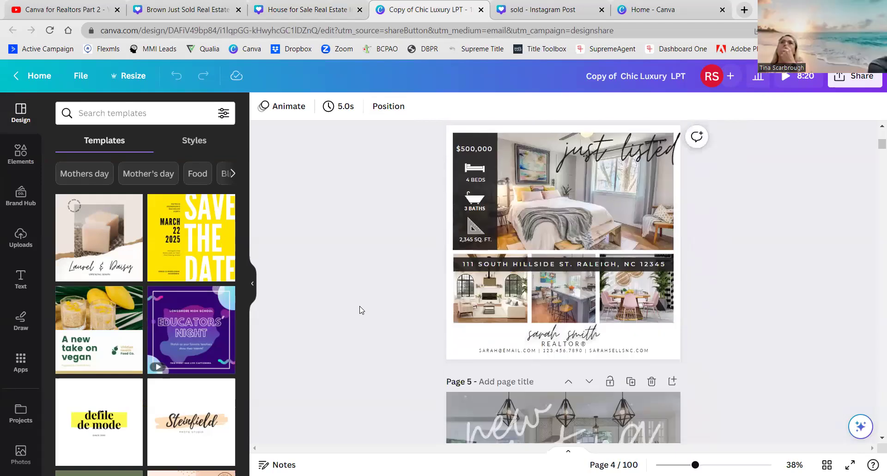
{"action": "scroll", "coordinate": [361, 309], "scroll_direction": "up", "scroll_amount": 15}
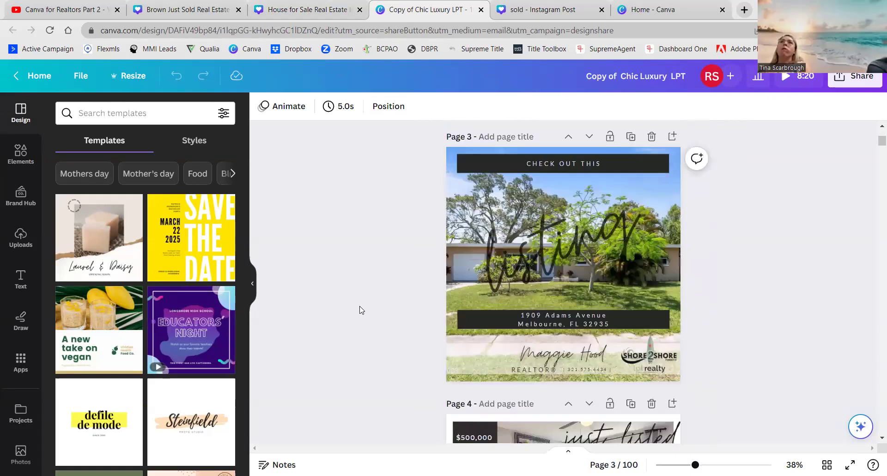
{"action": "scroll", "coordinate": [762, 212], "scroll_direction": "up", "scroll_amount": 2}
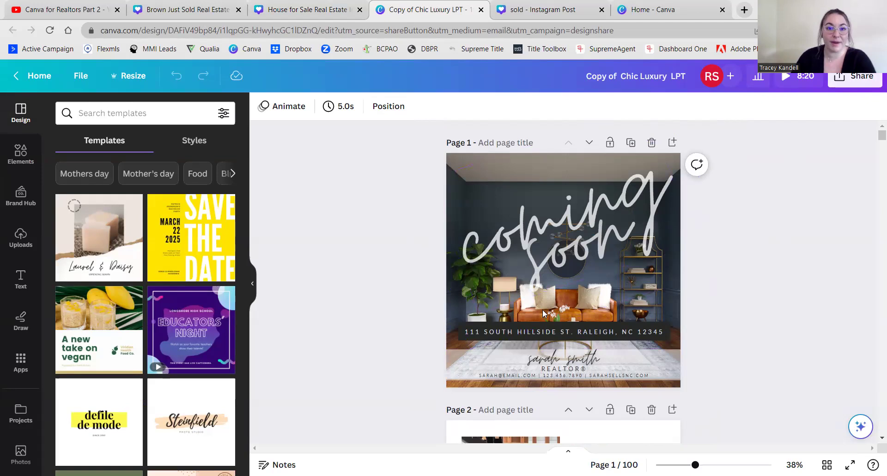
- From Elements, go to the Photos library and search stock photos for 'beach'
{"action": "left_click", "coordinate": [16, 155]}
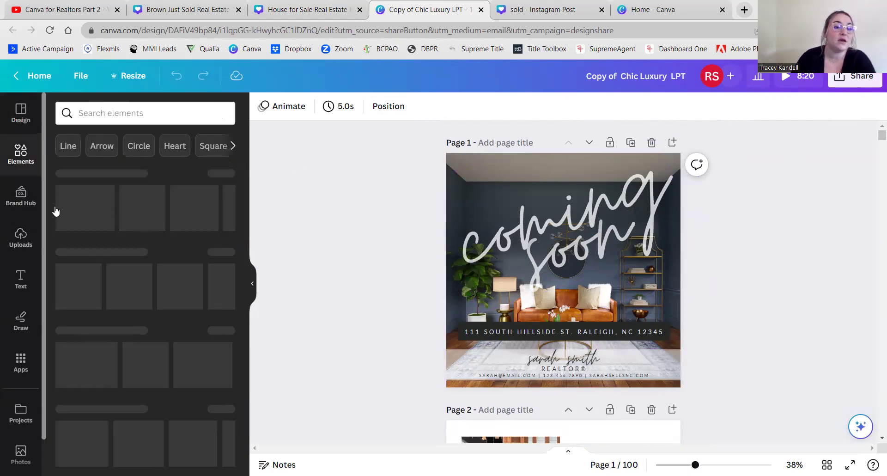
{"action": "scroll", "coordinate": [6, 284], "scroll_direction": "down", "scroll_amount": 1}
{"action": "scroll", "coordinate": [14, 284], "scroll_direction": "down", "scroll_amount": 1}
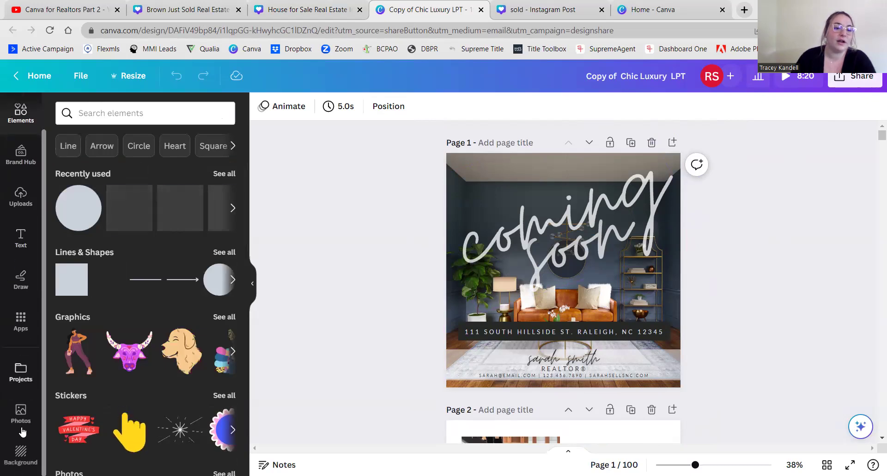
{"action": "left_click", "coordinate": [17, 411]}
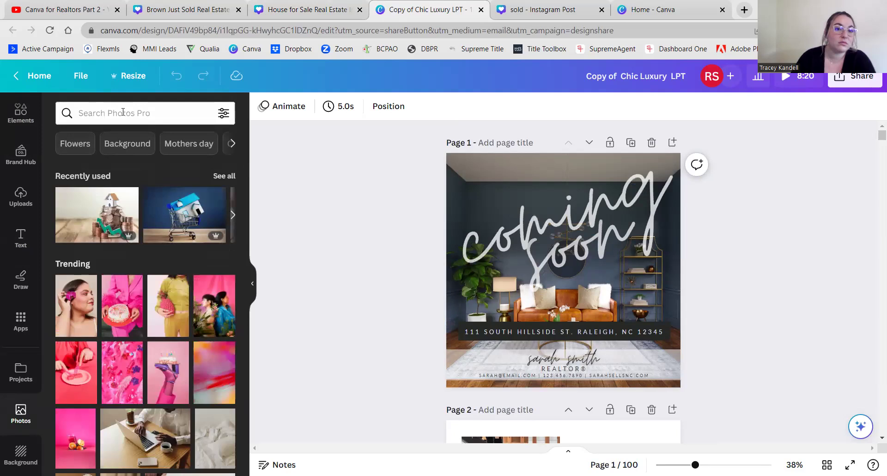
{"action": "left_click", "coordinate": [98, 113]}
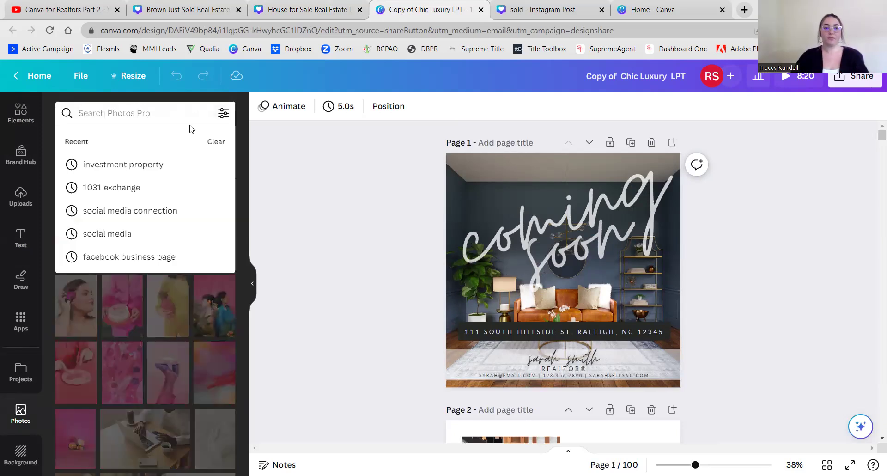
{"action": "type", "text": "beach"}
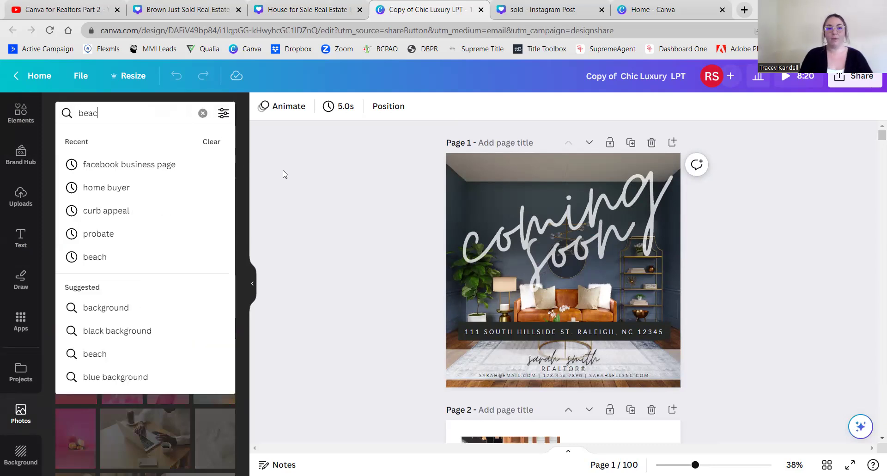
{"action": "key", "text": "Return"}
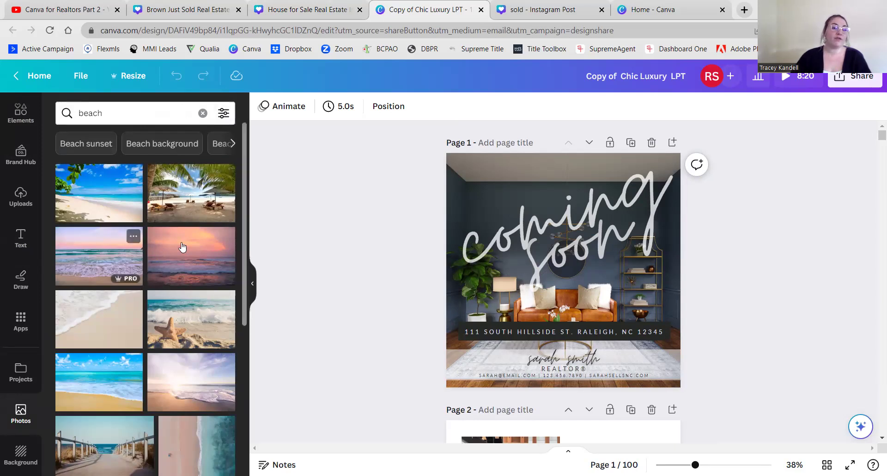
- Filter the beach photo results to Vertical orientation
{"action": "left_click", "coordinate": [224, 119]}
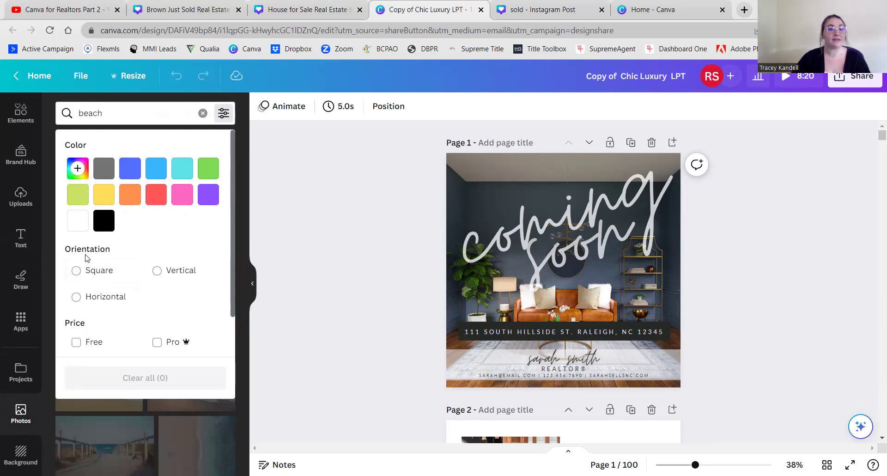
{"action": "left_click", "coordinate": [178, 270]}
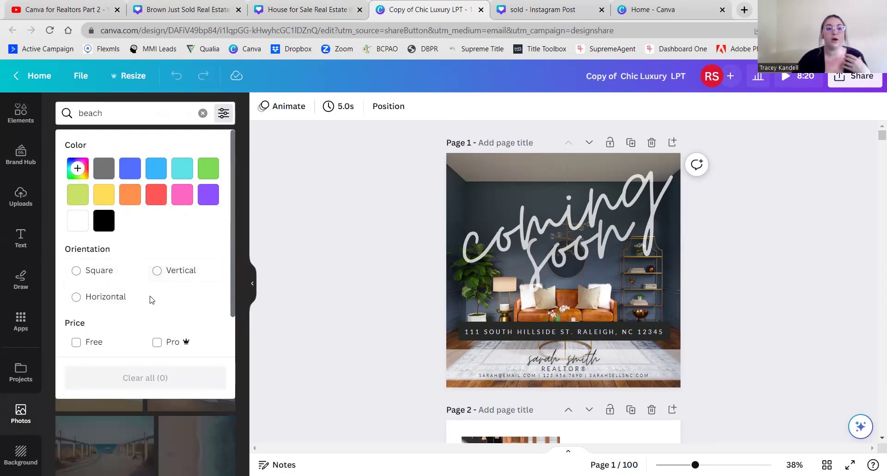
{"action": "scroll", "coordinate": [150, 300], "scroll_direction": "down", "scroll_amount": 1}
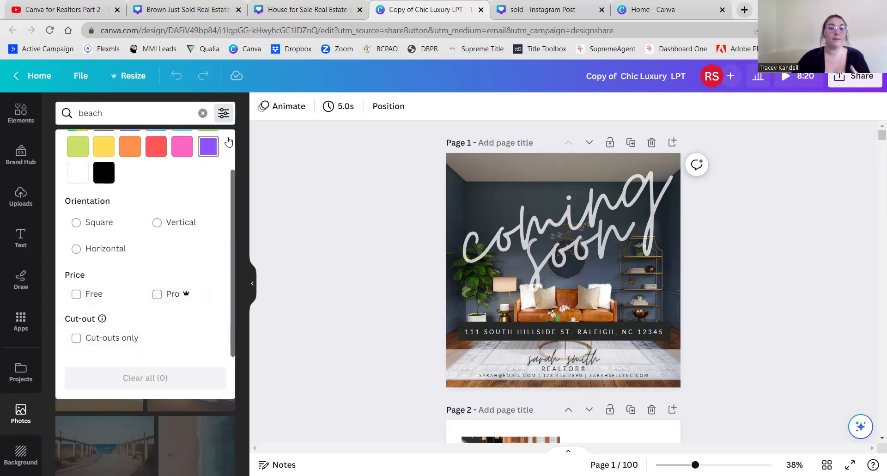
{"action": "left_click", "coordinate": [139, 113]}
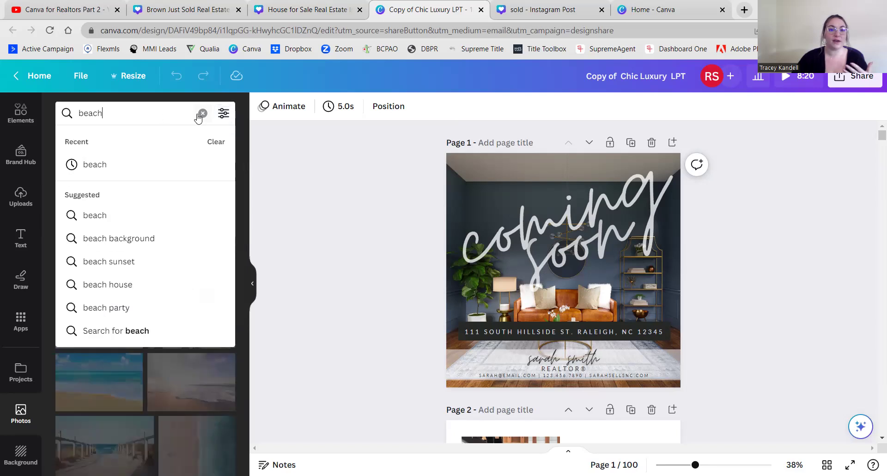
- Clear the beach search back to trending photos and open the design's Share panel
{"action": "left_click", "coordinate": [202, 112]}
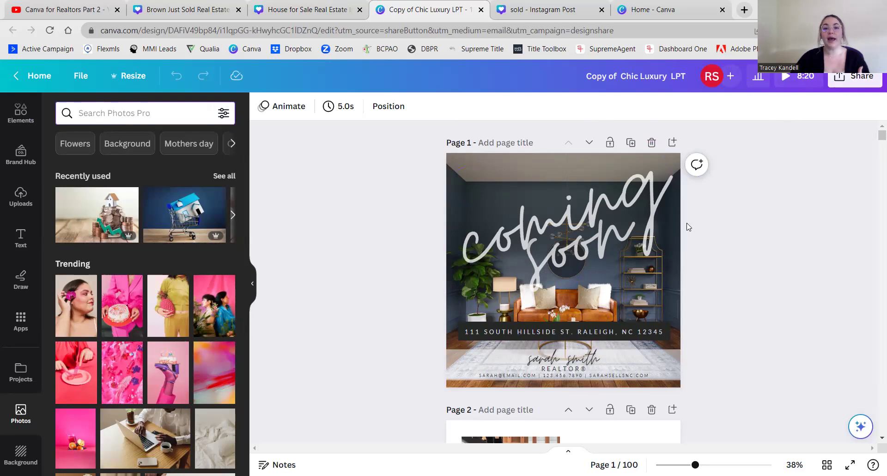
{"action": "scroll", "coordinate": [724, 257], "scroll_direction": "down", "scroll_amount": 10}
{"action": "scroll", "coordinate": [725, 258], "scroll_direction": "down", "scroll_amount": 5}
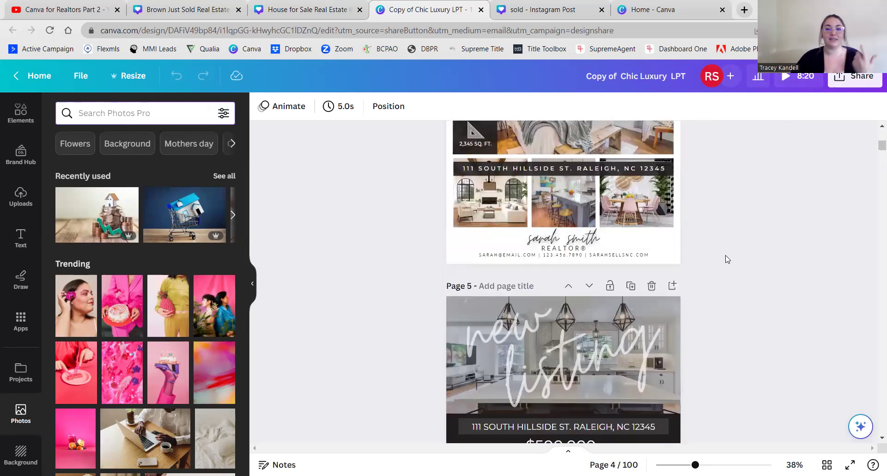
{"action": "scroll", "coordinate": [725, 257], "scroll_direction": "up", "scroll_amount": 20}
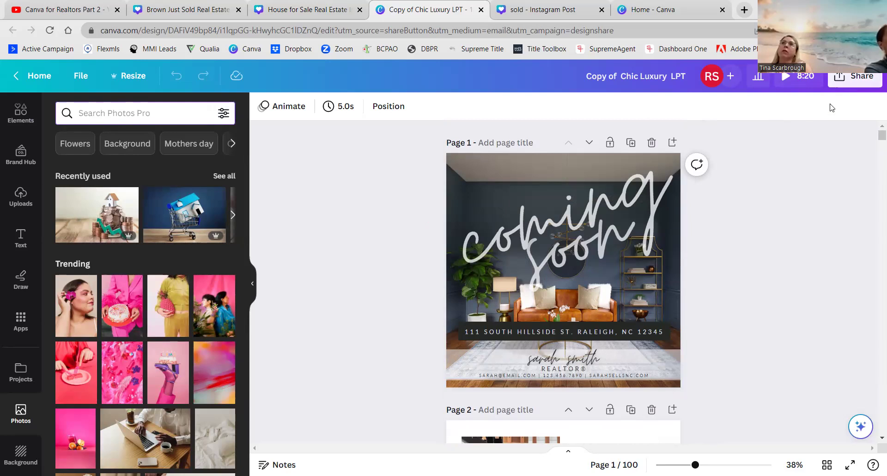
{"action": "left_click", "coordinate": [855, 80]}
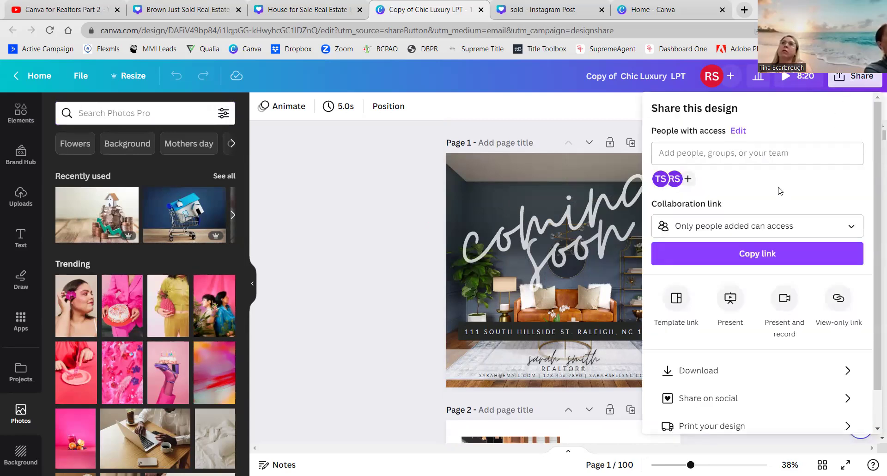
- Set the download file type to PNG at 1,080 × 1,080 px for all 100 pages
{"action": "left_click", "coordinate": [739, 370]}
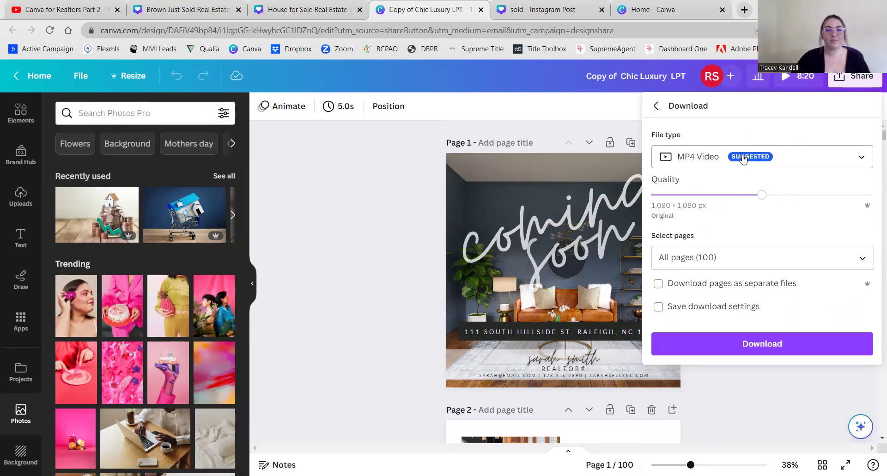
{"action": "left_click", "coordinate": [719, 158]}
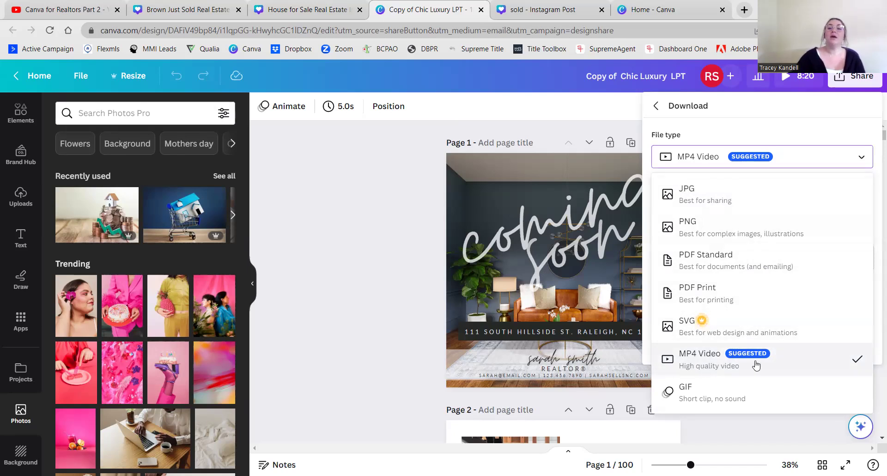
{"action": "left_click", "coordinate": [746, 228]}
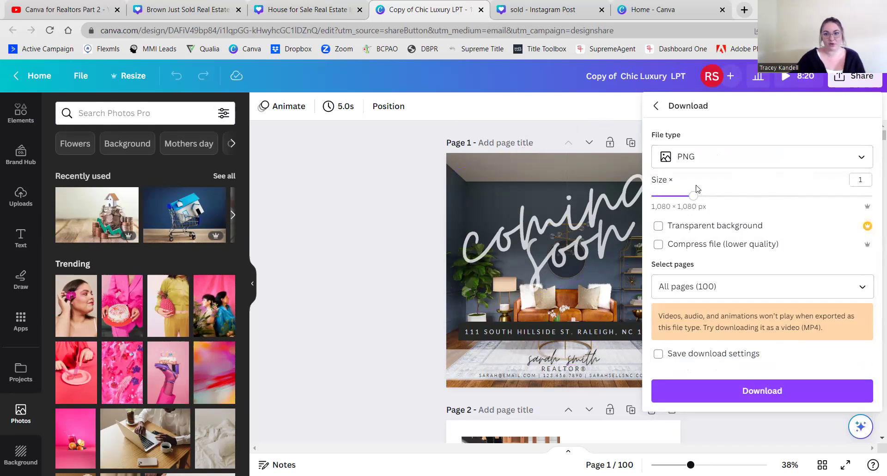
- Clear the page selection for download and tick Pages 6 and 7
{"action": "left_click", "coordinate": [772, 280]}
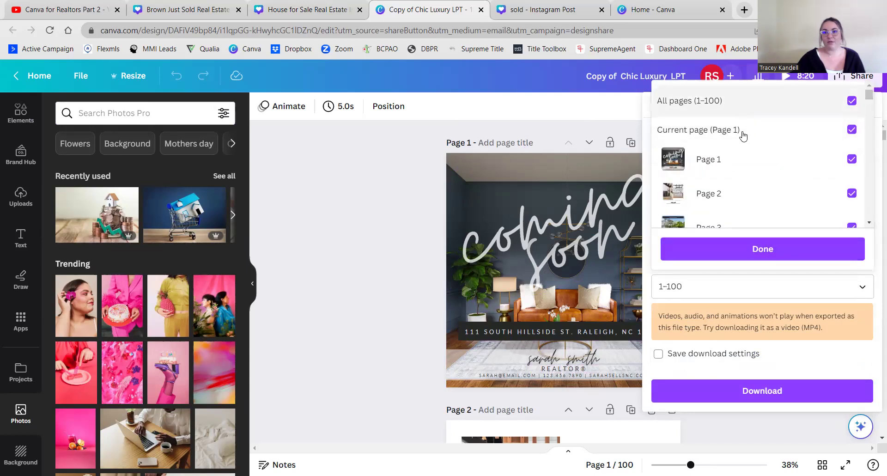
{"action": "left_click", "coordinate": [719, 100]}
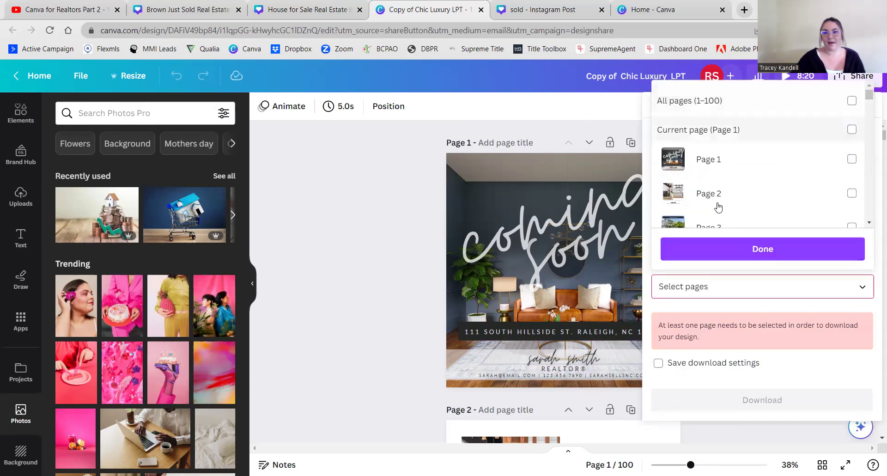
{"action": "scroll", "coordinate": [752, 192], "scroll_direction": "down", "scroll_amount": 3}
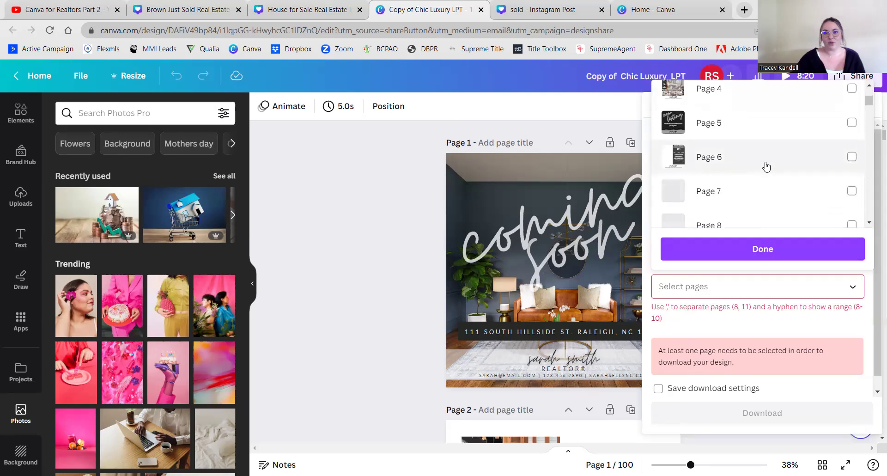
{"action": "left_click", "coordinate": [761, 165]}
{"action": "left_click", "coordinate": [738, 190]}
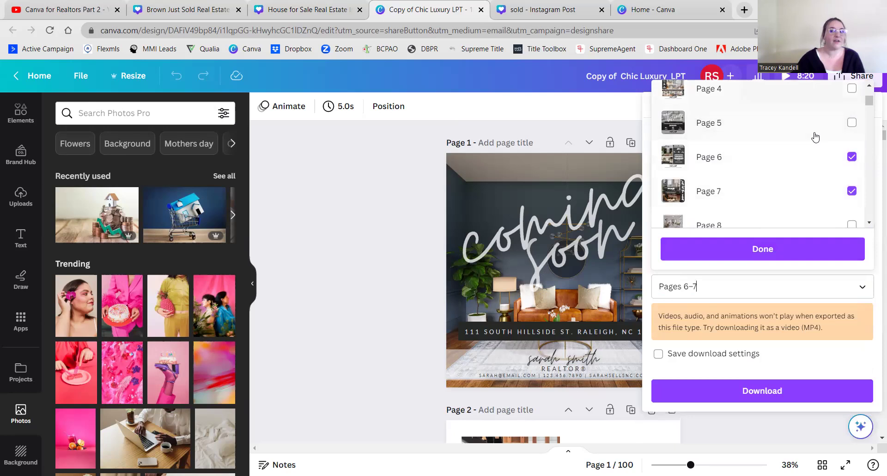
{"action": "left_click", "coordinate": [764, 287]}
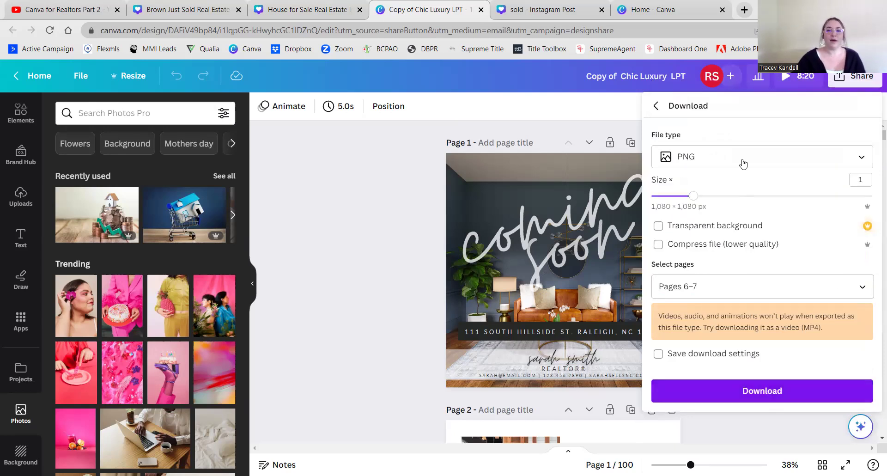
- Add Pages 8 and 9, confirm, and download the four pages as PNG
{"action": "left_click", "coordinate": [771, 286]}
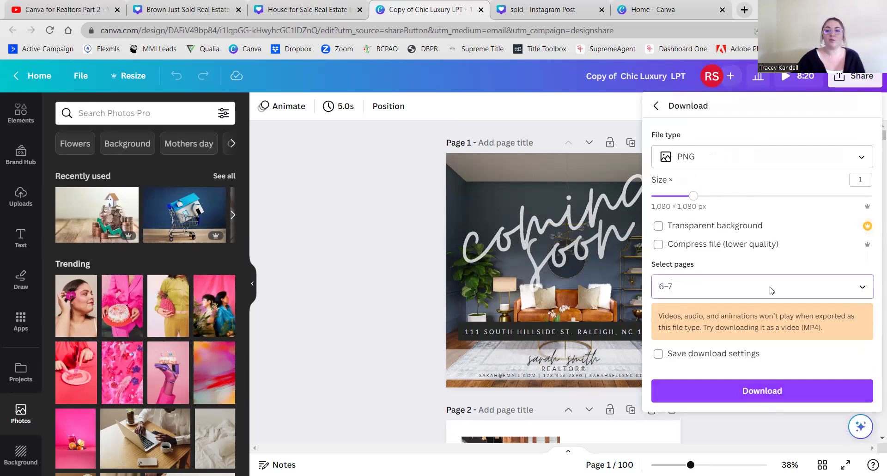
{"action": "scroll", "coordinate": [755, 178], "scroll_direction": "down", "scroll_amount": 5}
{"action": "left_click", "coordinate": [753, 181]}
{"action": "left_click", "coordinate": [751, 201]}
{"action": "left_click", "coordinate": [756, 256]}
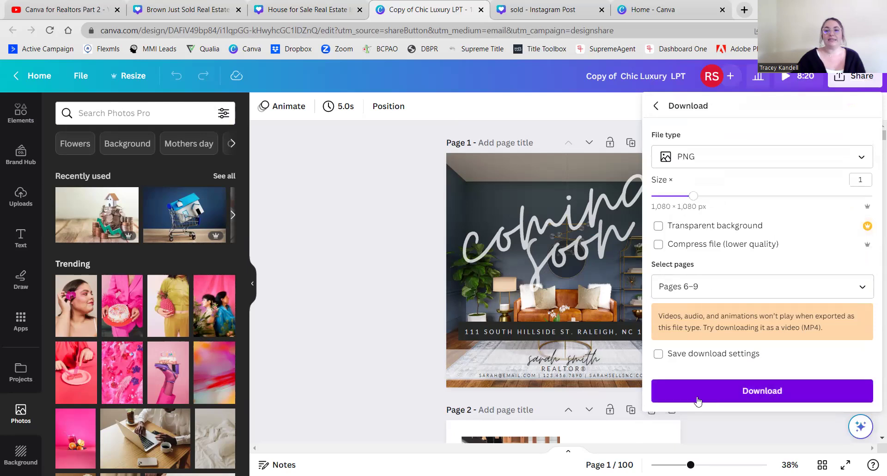
{"action": "left_click", "coordinate": [741, 399]}
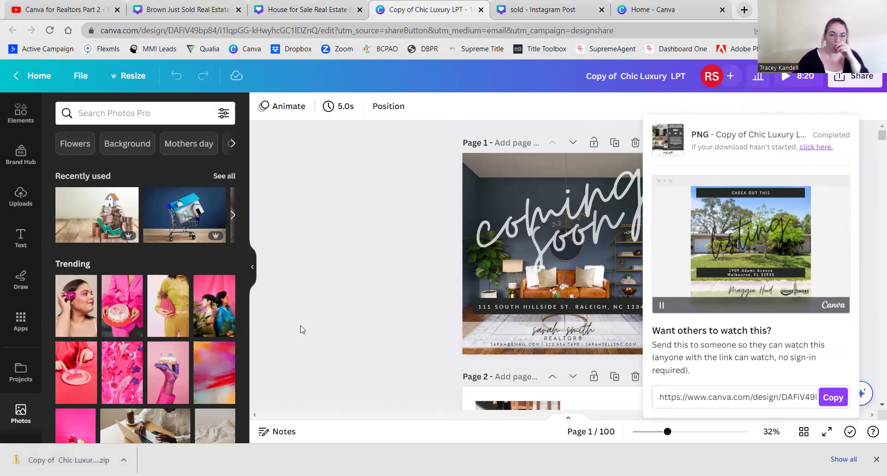
- Open the downloaded zip of pages 6–9, close the share panel and scroll to Page 6
{"action": "left_click", "coordinate": [86, 457]}
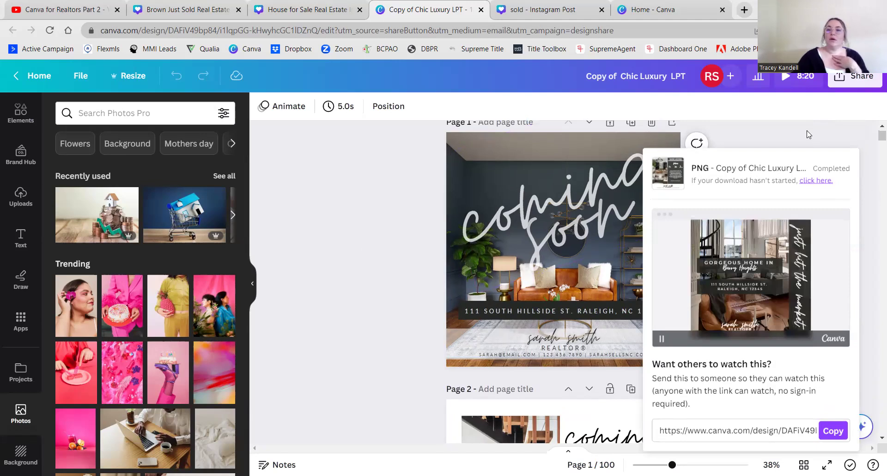
{"action": "left_click", "coordinate": [615, 159]}
{"action": "scroll", "coordinate": [404, 311], "scroll_direction": "up", "scroll_amount": 1}
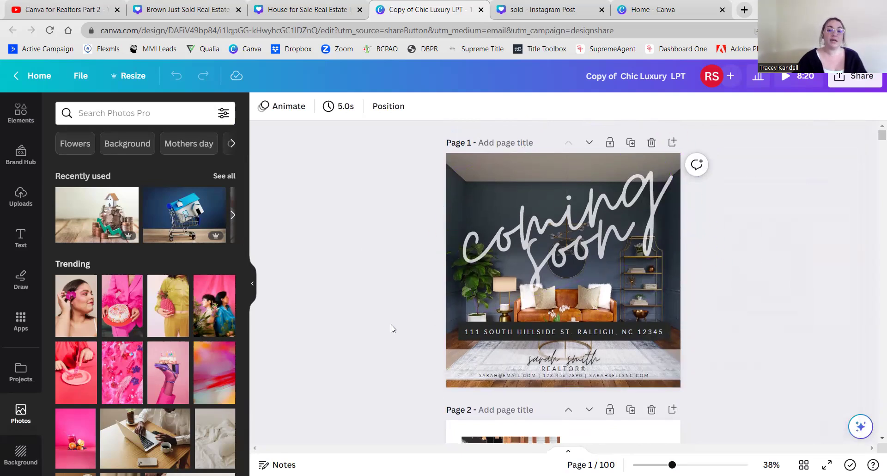
{"action": "scroll", "coordinate": [392, 328], "scroll_direction": "down", "scroll_amount": 4}
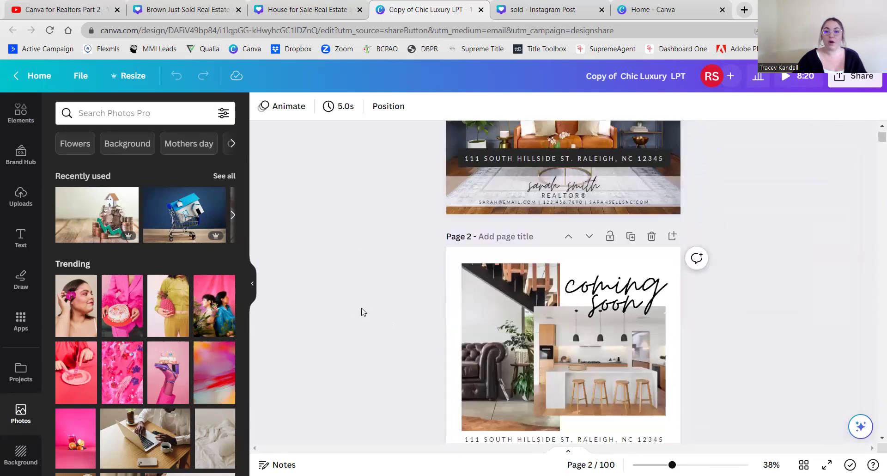
{"action": "scroll", "coordinate": [786, 346], "scroll_direction": "down", "scroll_amount": 3}
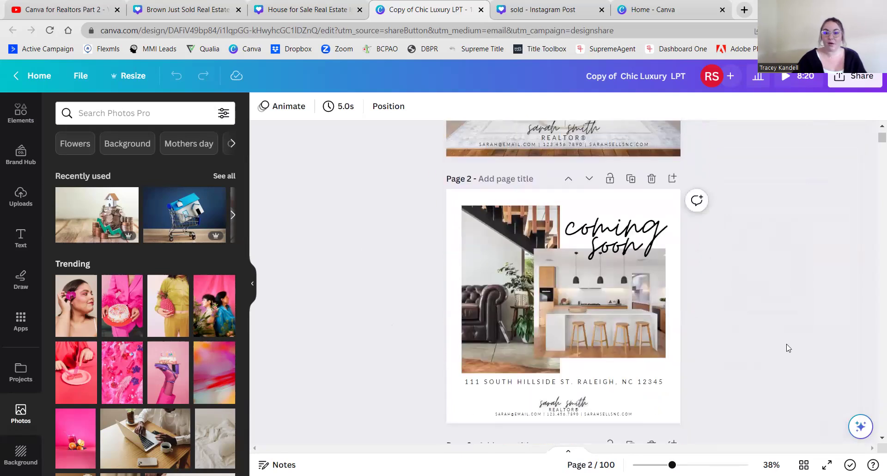
{"action": "scroll", "coordinate": [788, 348], "scroll_direction": "down", "scroll_amount": 3}
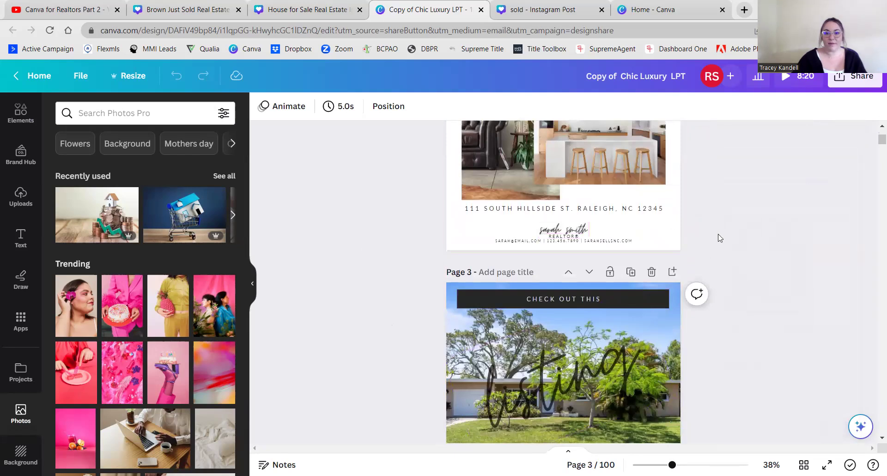
{"action": "scroll", "coordinate": [719, 238], "scroll_direction": "down", "scroll_amount": 3}
{"action": "scroll", "coordinate": [722, 245], "scroll_direction": "down", "scroll_amount": 1}
{"action": "scroll", "coordinate": [728, 287], "scroll_direction": "down", "scroll_amount": 6}
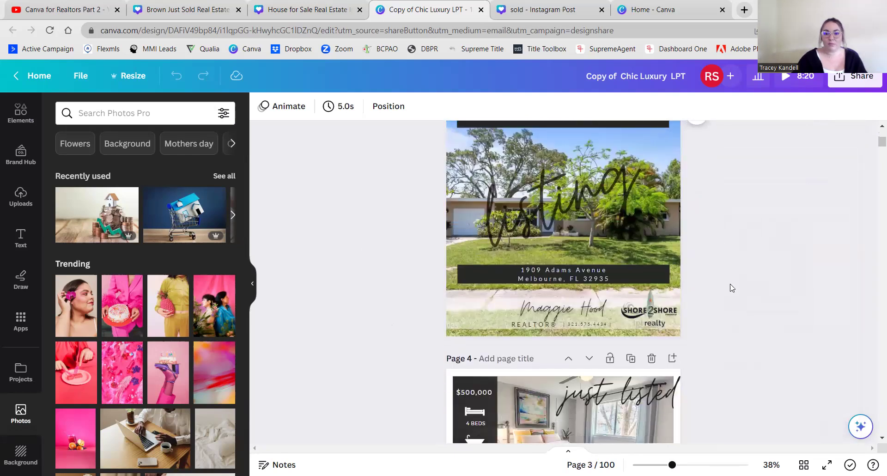
{"action": "scroll", "coordinate": [732, 288], "scroll_direction": "down", "scroll_amount": 10}
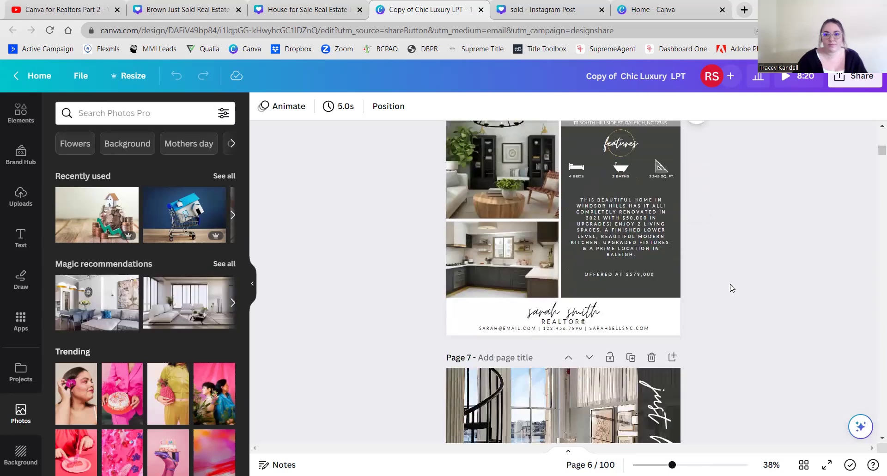
{"action": "scroll", "coordinate": [732, 288], "scroll_direction": "down", "scroll_amount": 10}
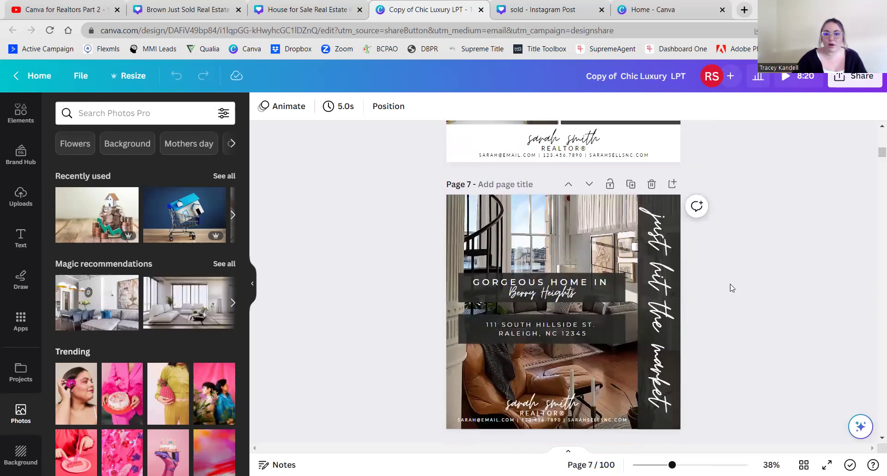
{"action": "scroll", "coordinate": [796, 304], "scroll_direction": "up", "scroll_amount": 8}
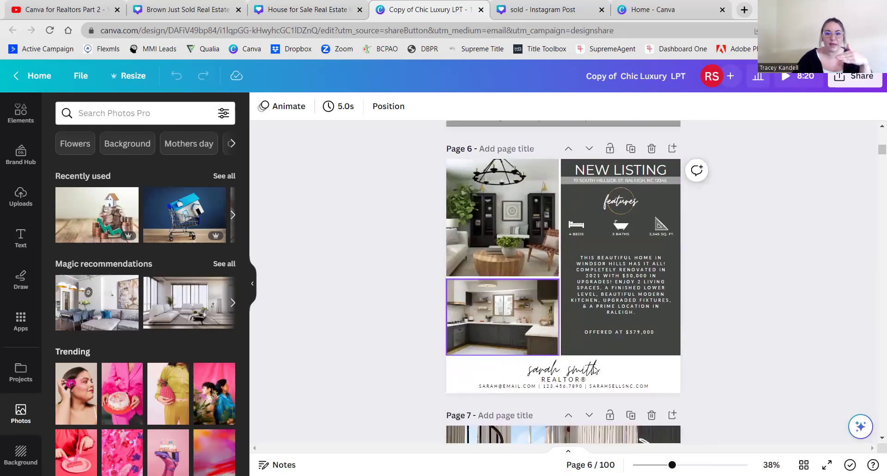
- Enlarge Page 6's agent signature text to size 104 and shift it slightly left
{"action": "left_click", "coordinate": [600, 358]}
{"action": "left_click_drag", "start_coordinate": [615, 344], "coordinate": [624, 346]}
{"action": "left_click_drag", "start_coordinate": [592, 370], "coordinate": [586, 370]}
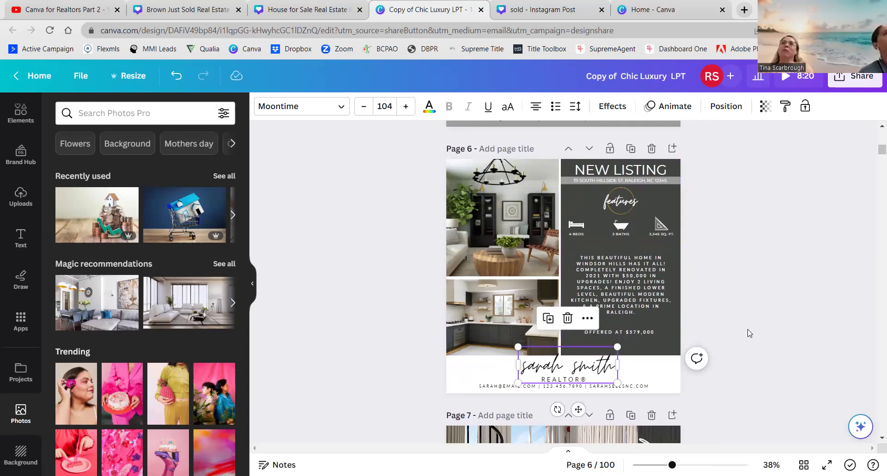
{"action": "scroll", "coordinate": [751, 329], "scroll_direction": "up", "scroll_amount": 10}
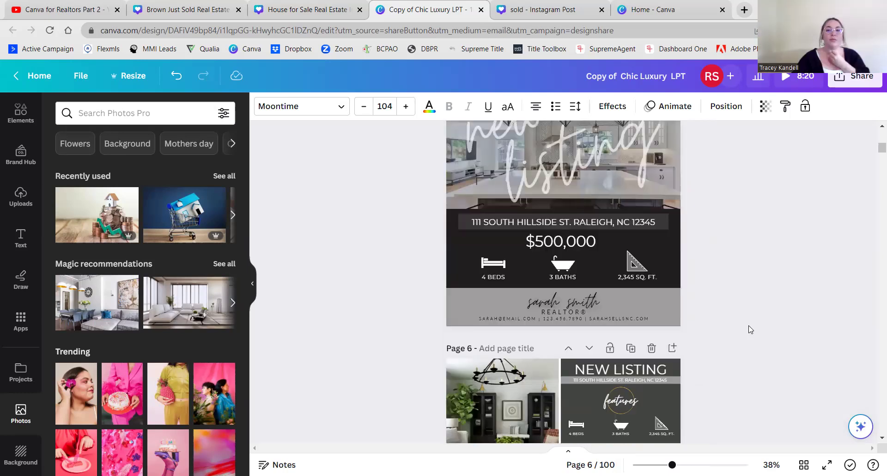
{"action": "scroll", "coordinate": [751, 329], "scroll_direction": "up", "scroll_amount": 15}
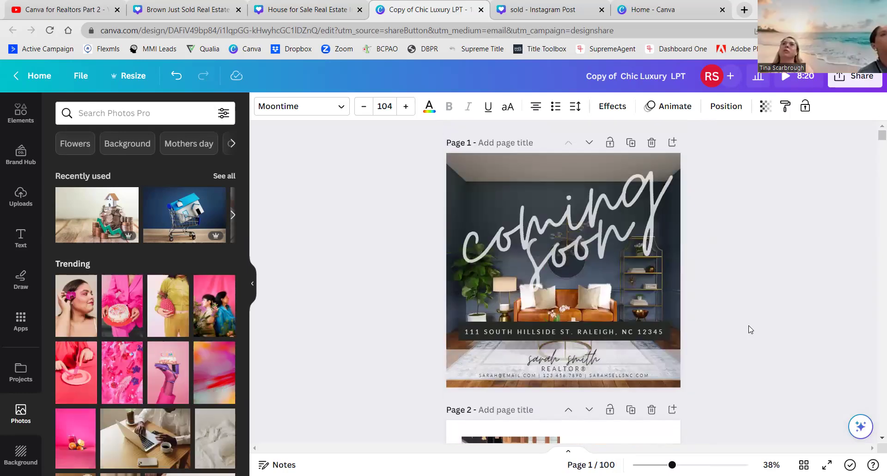
{"action": "scroll", "coordinate": [750, 329], "scroll_direction": "down", "scroll_amount": 7}
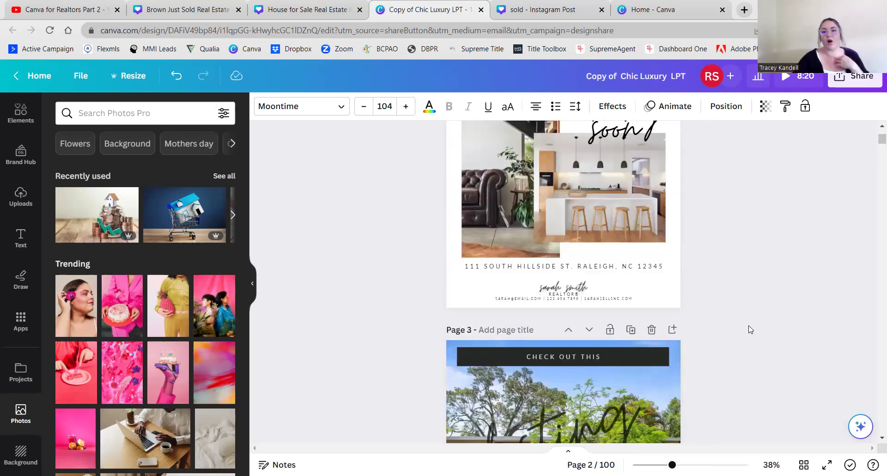
{"action": "scroll", "coordinate": [719, 308], "scroll_direction": "up", "scroll_amount": 1}
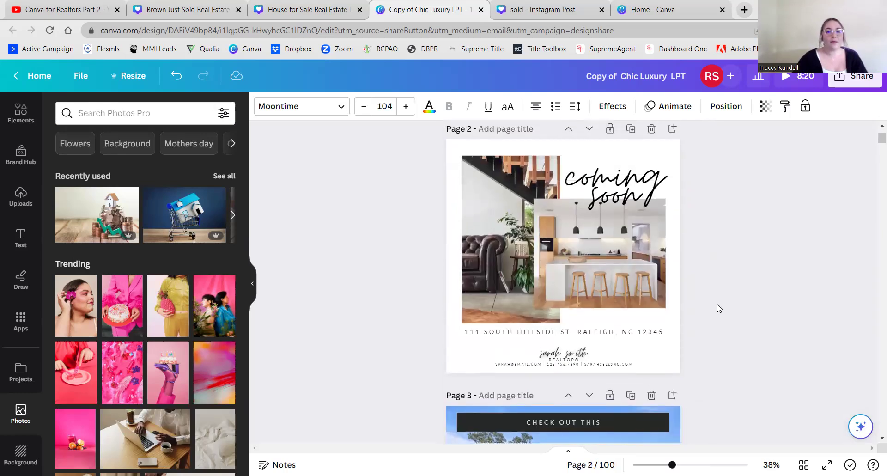
{"action": "scroll", "coordinate": [718, 308], "scroll_direction": "down", "scroll_amount": 4}
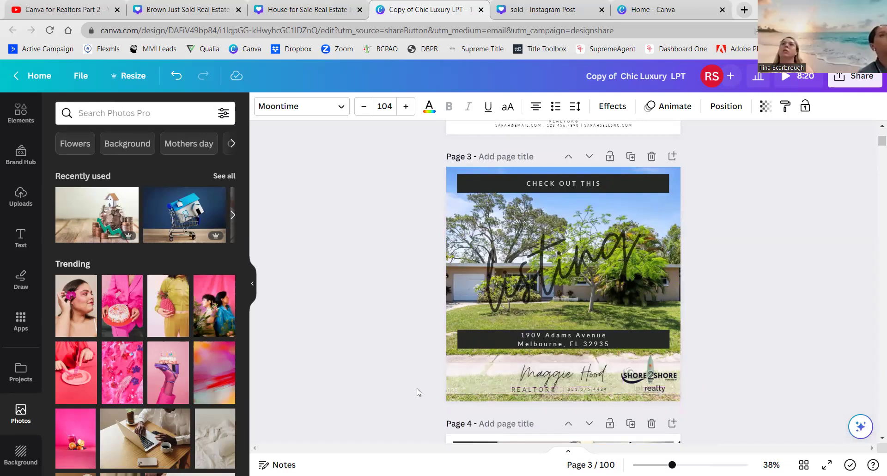
- Stretch page 3's name-and-logo group taller and narrow the REALTORS line box from the left
{"action": "left_click", "coordinate": [468, 384]}
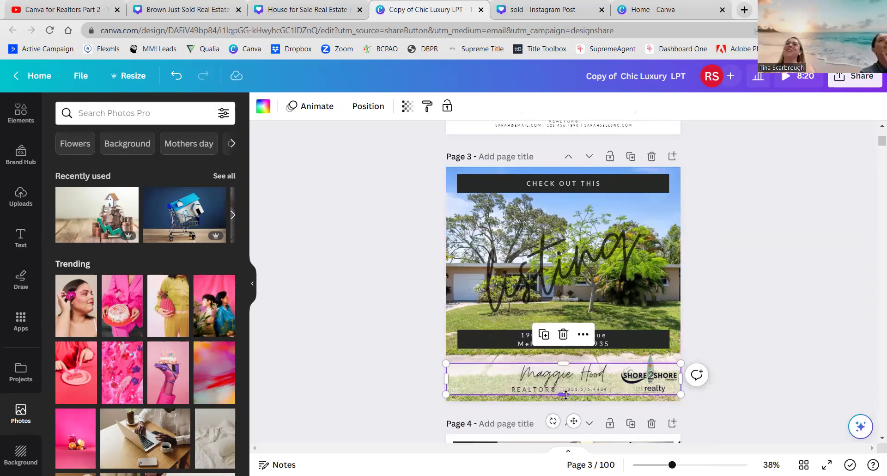
{"action": "left_click_drag", "start_coordinate": [565, 395], "coordinate": [566, 407]}
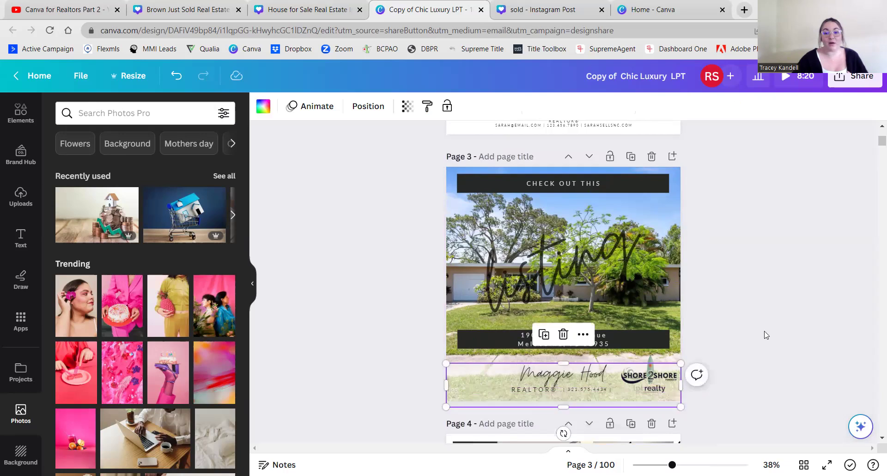
{"action": "left_click", "coordinate": [745, 336]}
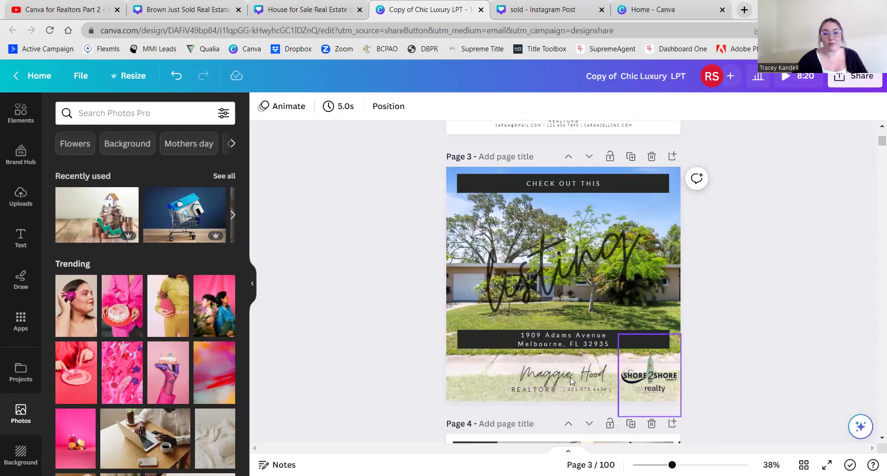
{"action": "left_click", "coordinate": [561, 387]}
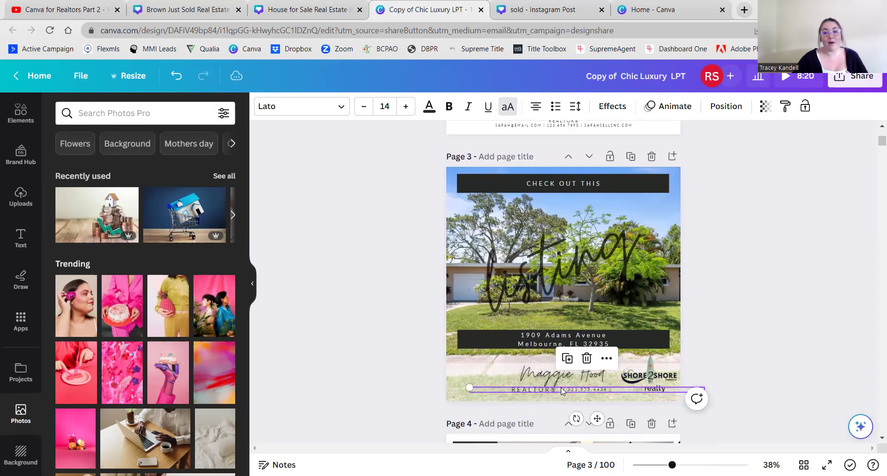
{"action": "left_click", "coordinate": [818, 329]}
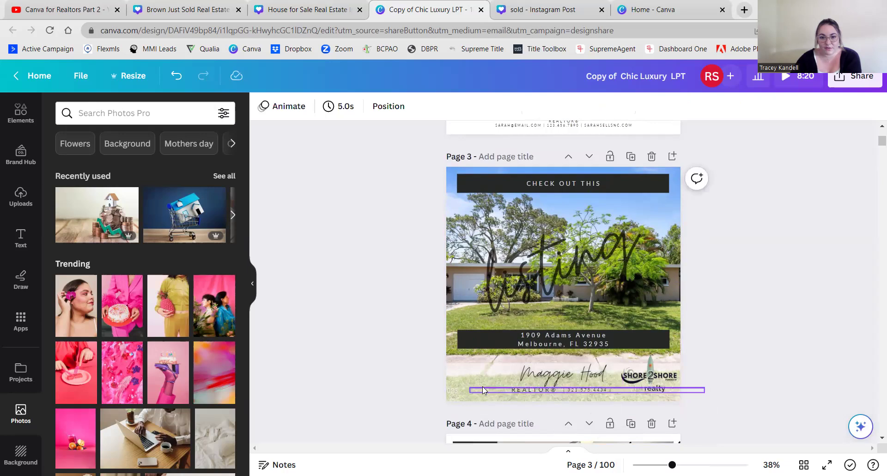
{"action": "left_click", "coordinate": [536, 389]}
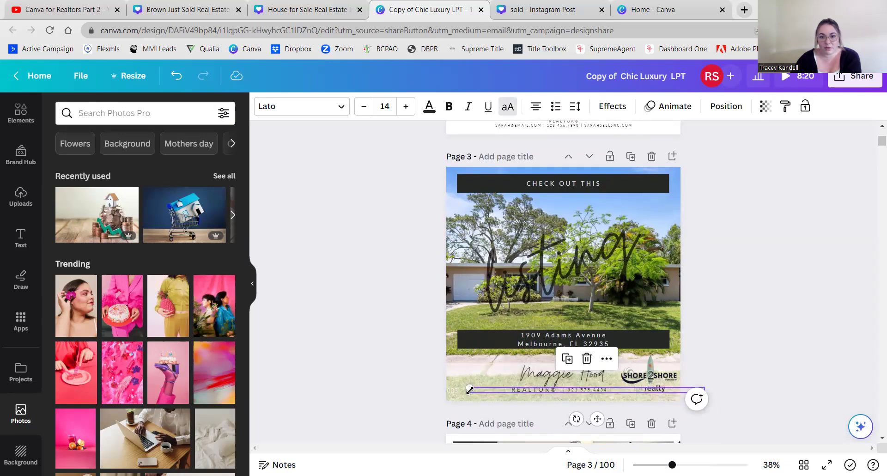
{"action": "left_click_drag", "start_coordinate": [508, 391], "coordinate": [484, 399]}
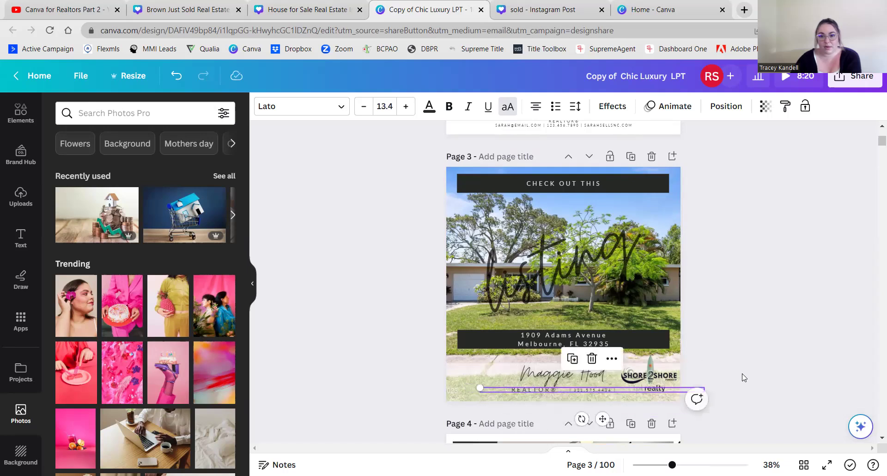
{"action": "double_click", "coordinate": [606, 390]}
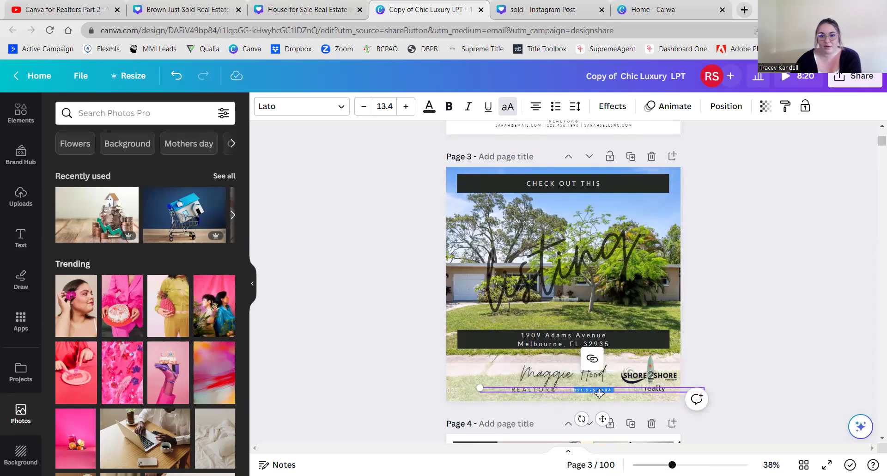
{"action": "left_click", "coordinate": [866, 324]}
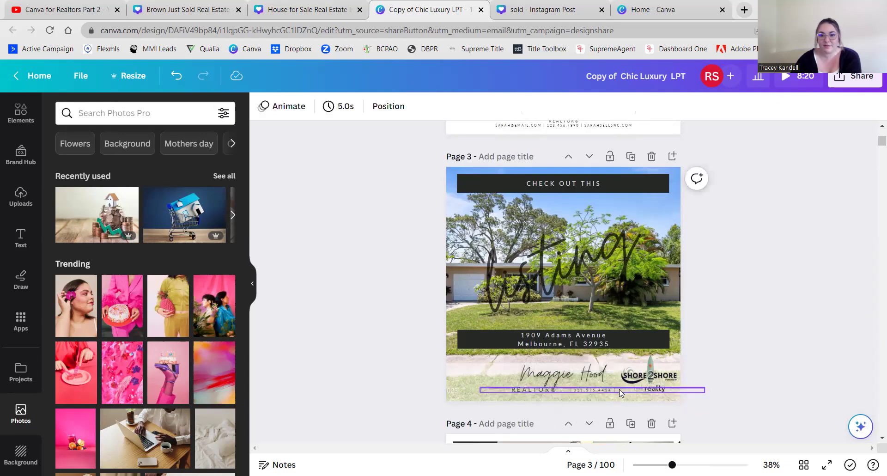
- Resize the phone number, narrow its box and move it onto the REALTOR® line
{"action": "left_click", "coordinate": [619, 389]}
{"action": "left_click", "coordinate": [406, 108]}
{"action": "left_click", "coordinate": [406, 108]}
{"action": "left_click", "coordinate": [406, 108]}
{"action": "left_click", "coordinate": [406, 108]}
{"action": "left_click", "coordinate": [406, 107]}
{"action": "left_click", "coordinate": [406, 108]}
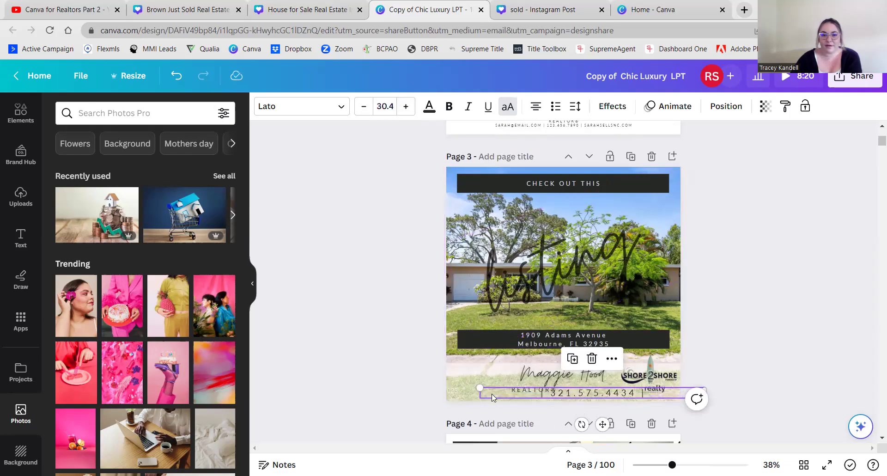
{"action": "left_click_drag", "start_coordinate": [514, 387], "coordinate": [615, 388]}
{"action": "left_click", "coordinate": [697, 378]}
{"action": "left_click_drag", "start_coordinate": [697, 393], "coordinate": [610, 389]}
{"action": "left_click", "coordinate": [479, 379]}
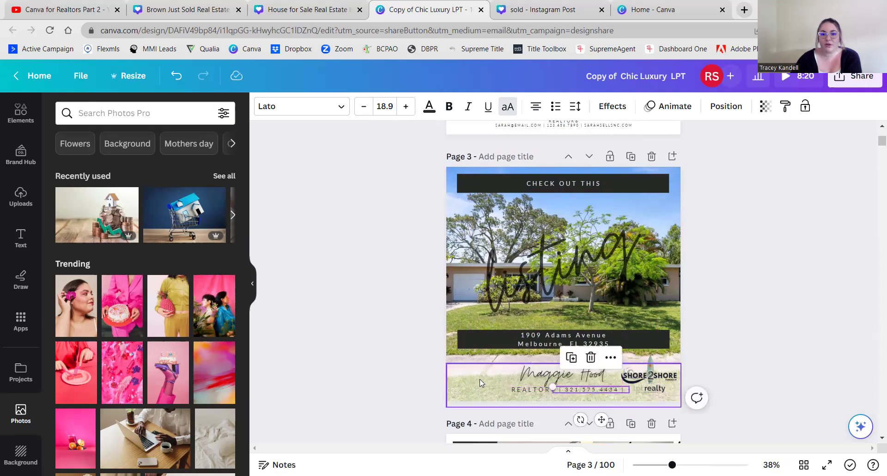
- Lock page 3's footer background band in place
{"action": "right_click", "coordinate": [480, 379]}
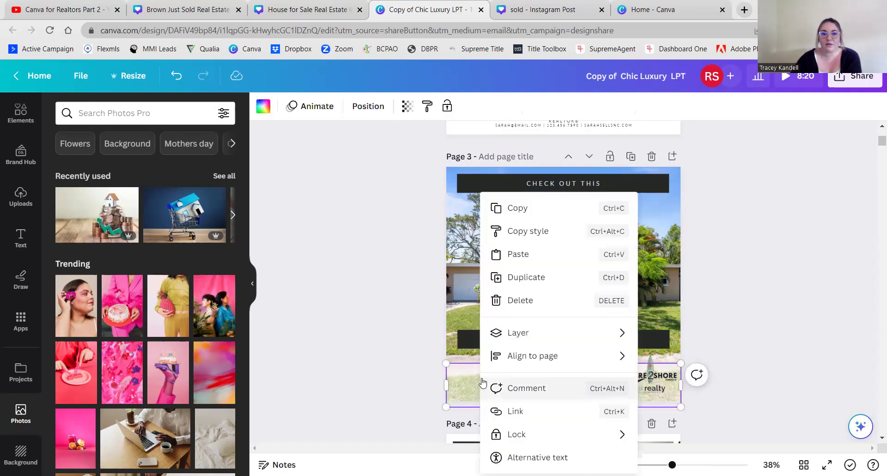
{"action": "mouse_move", "coordinate": [530, 445]}
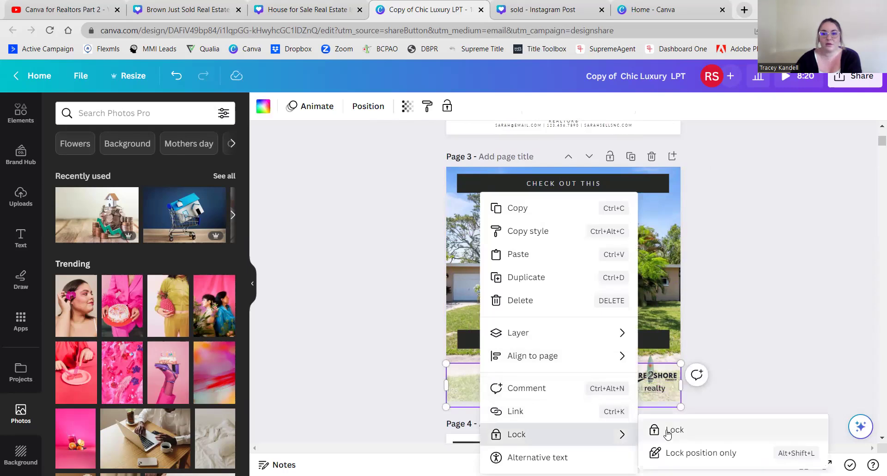
{"action": "left_click", "coordinate": [671, 429]}
{"action": "left_click", "coordinate": [382, 359]}
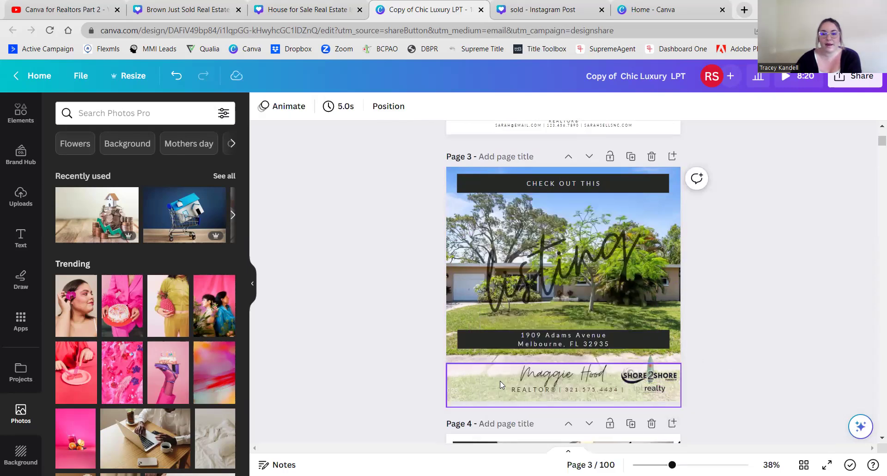
- Group the REALTOR® label and phone number text into one element
{"action": "left_click_drag", "start_coordinate": [489, 386], "coordinate": [521, 389]}
{"action": "left_click", "coordinate": [400, 387]}
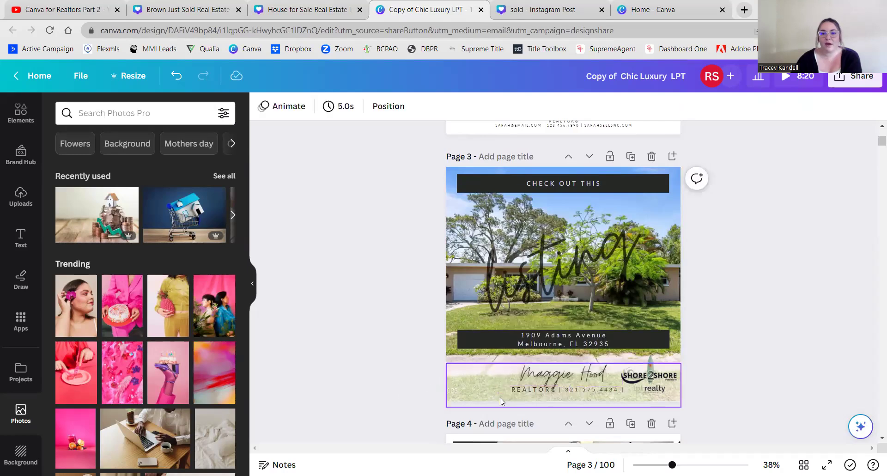
{"action": "left_click_drag", "start_coordinate": [515, 392], "coordinate": [572, 391]}
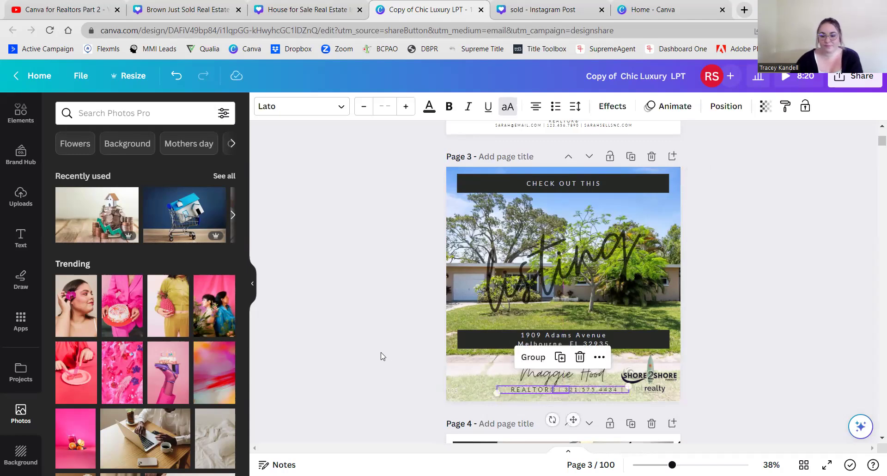
{"action": "left_click", "coordinate": [529, 358]}
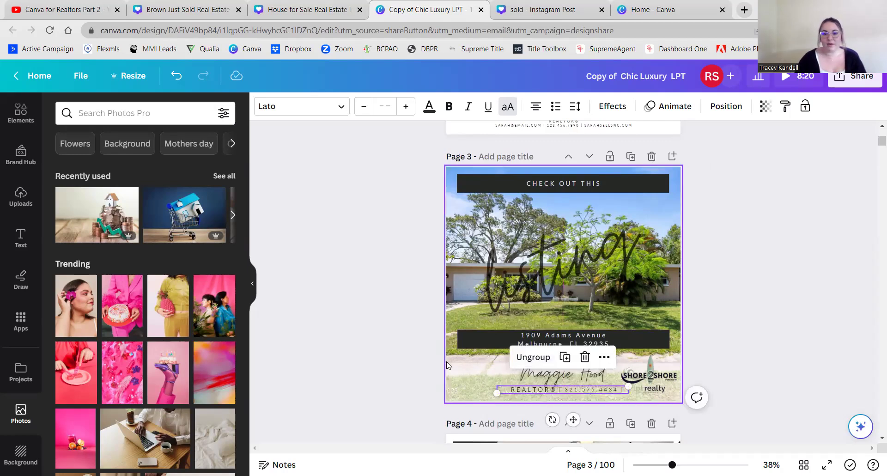
{"action": "left_click", "coordinate": [388, 394]}
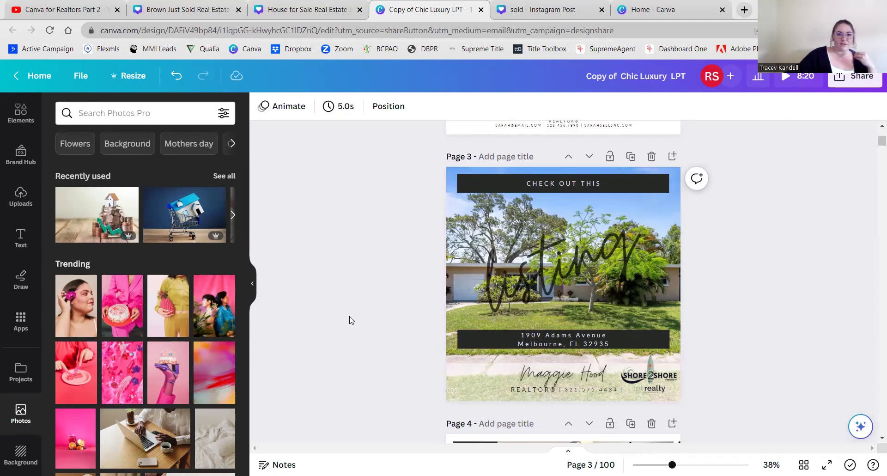
- Nudge the REALTOR®/phone text group slightly left and down in the footer
{"action": "left_click", "coordinate": [588, 389]}
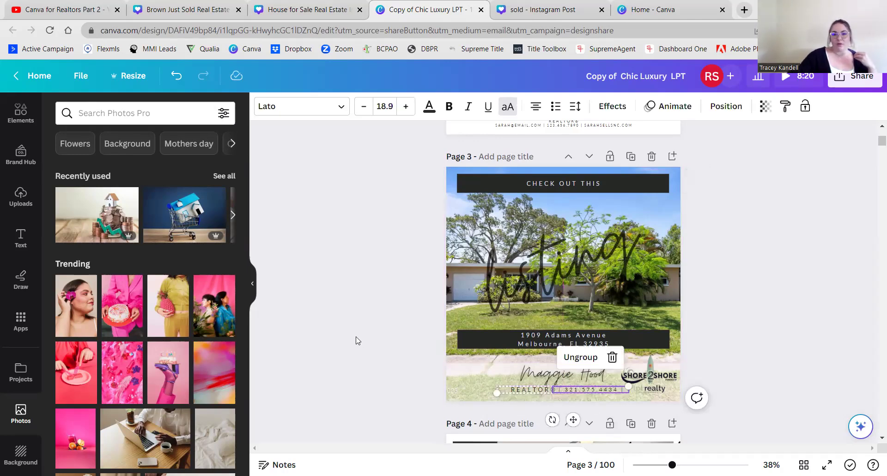
{"action": "left_click", "coordinate": [356, 347]}
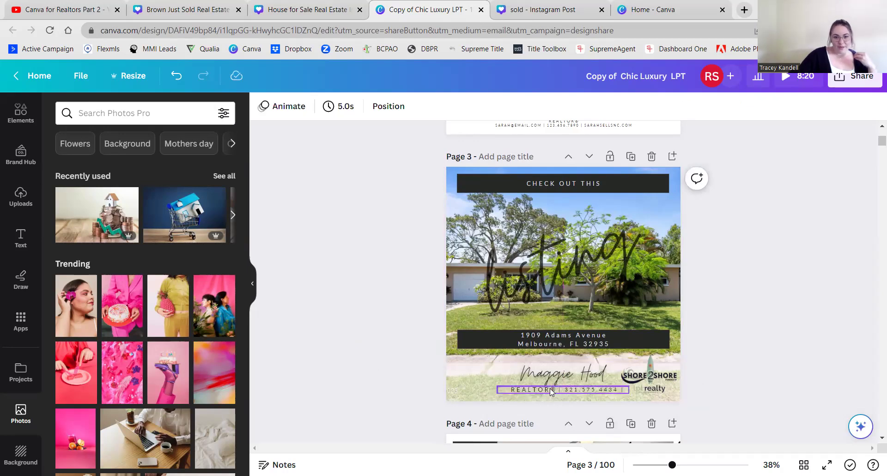
{"action": "left_click", "coordinate": [550, 391]}
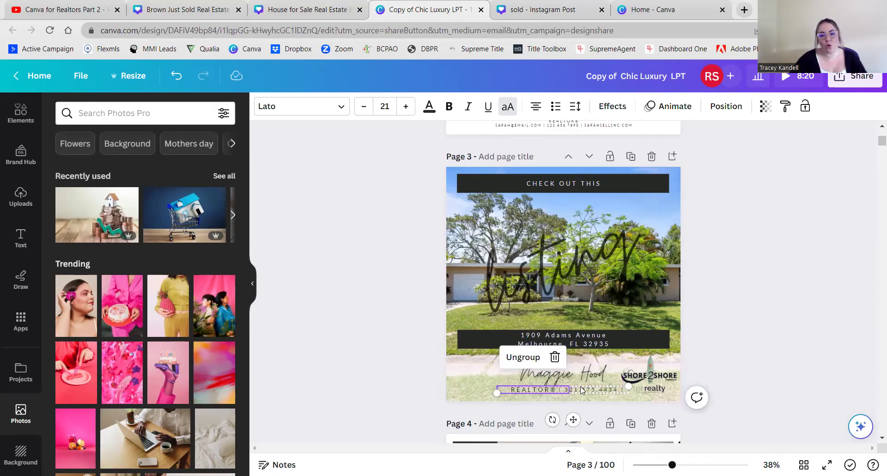
{"action": "left_click", "coordinate": [380, 372]}
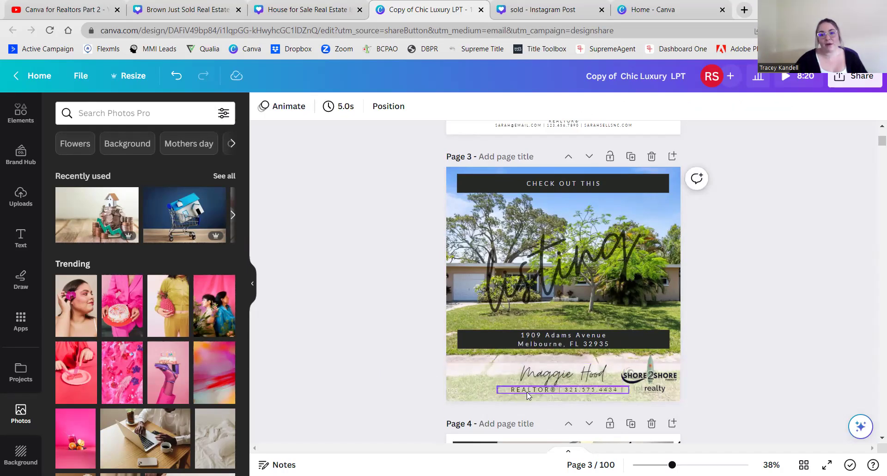
{"action": "left_click", "coordinate": [558, 392]}
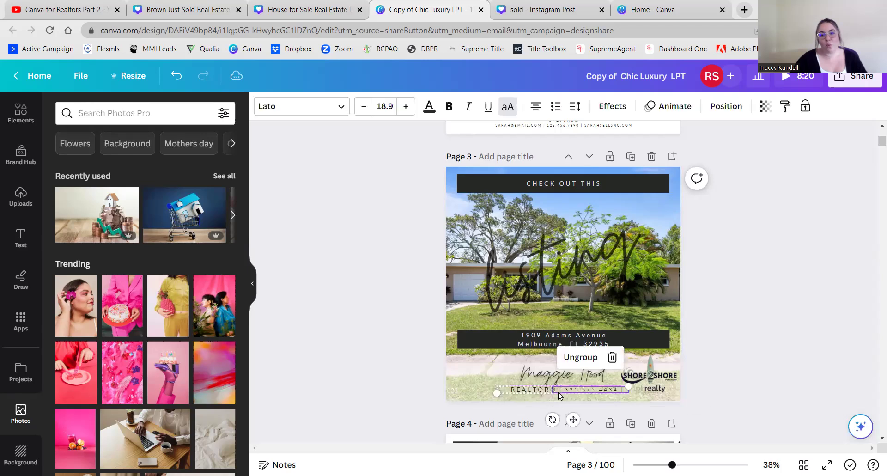
{"action": "left_click", "coordinate": [547, 392]}
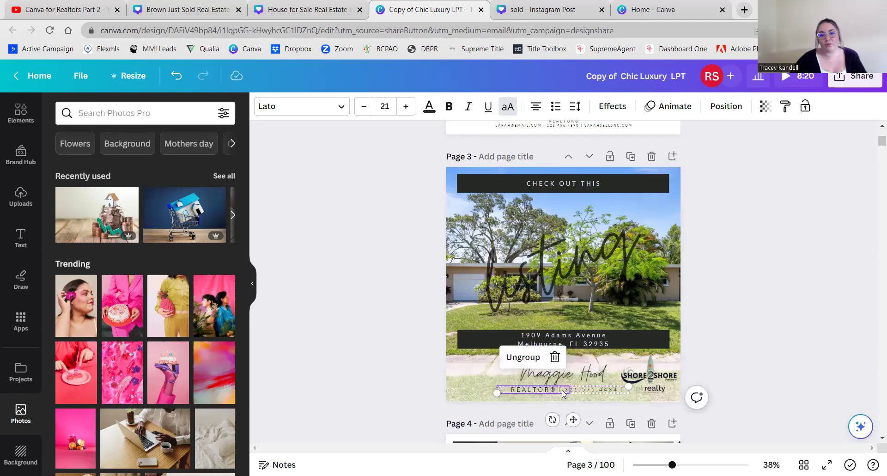
{"action": "left_click", "coordinate": [564, 392]}
{"action": "left_click", "coordinate": [551, 387]}
{"action": "left_click", "coordinate": [571, 393]}
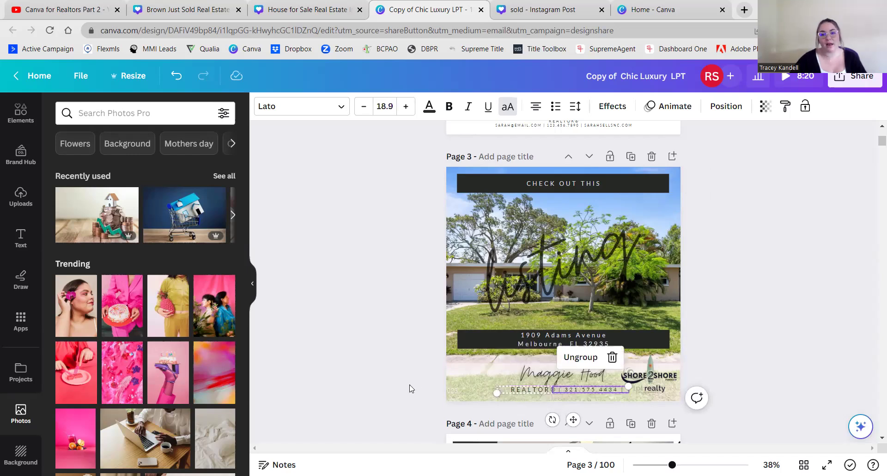
{"action": "left_click", "coordinate": [410, 388]}
{"action": "left_click", "coordinate": [533, 391]}
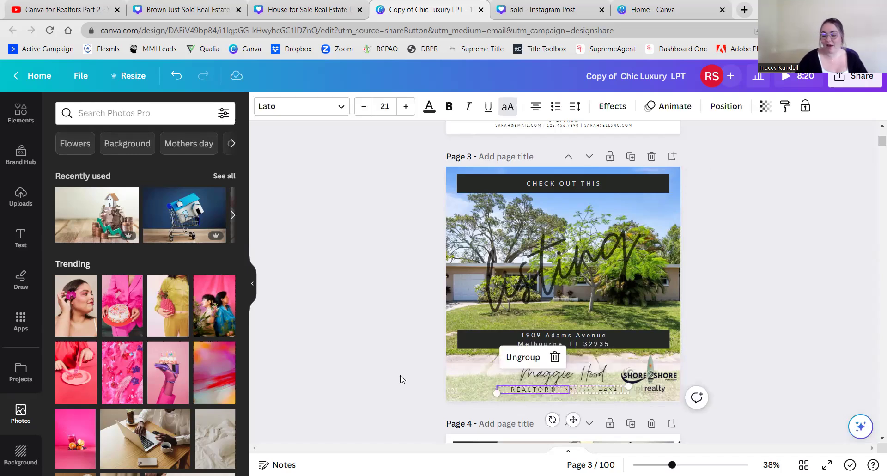
{"action": "scroll", "coordinate": [402, 379], "scroll_direction": "up", "scroll_amount": 1}
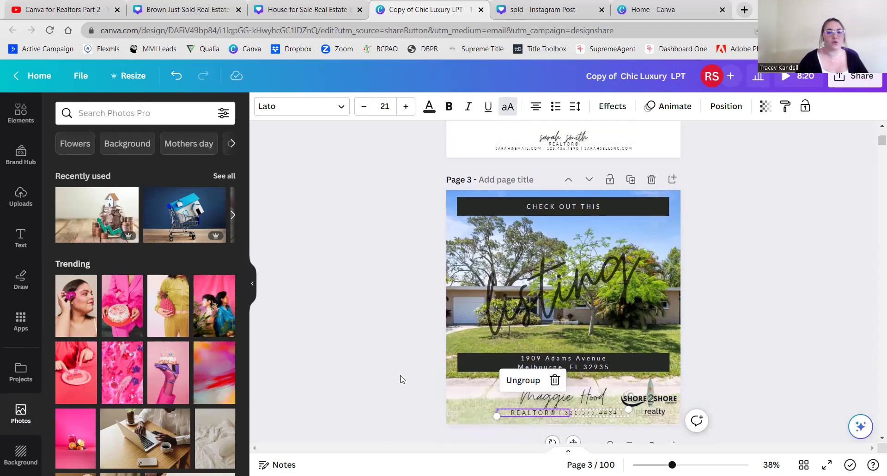
{"action": "scroll", "coordinate": [401, 379], "scroll_direction": "down", "scroll_amount": 2}
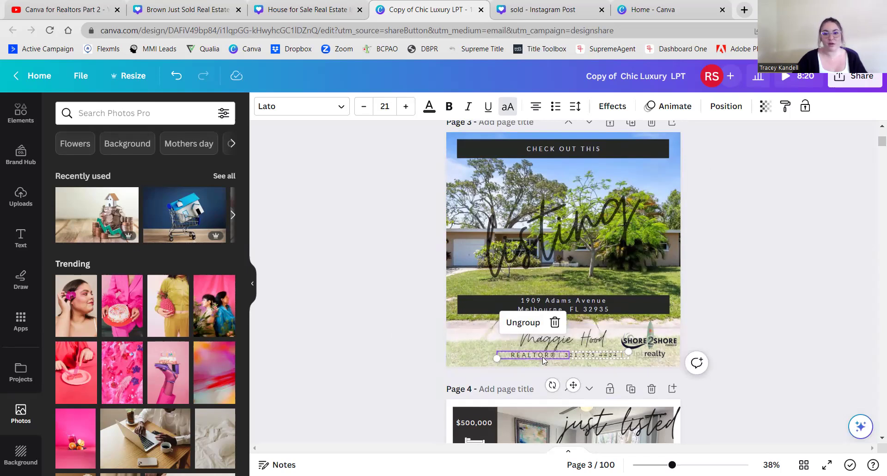
{"action": "left_click_drag", "start_coordinate": [542, 356], "coordinate": [540, 360]}
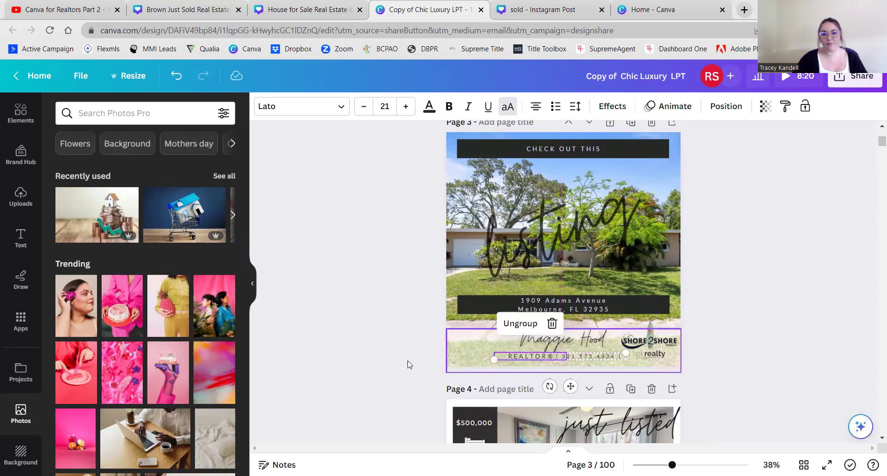
{"action": "left_click", "coordinate": [603, 383]}
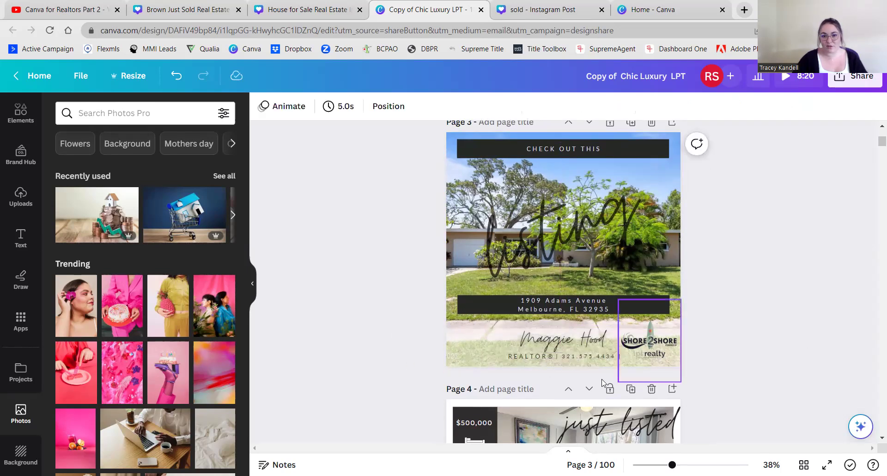
- Narrow the REALTOR® box to fit its text and regroup it with the phone number
{"action": "left_click", "coordinate": [564, 356]}
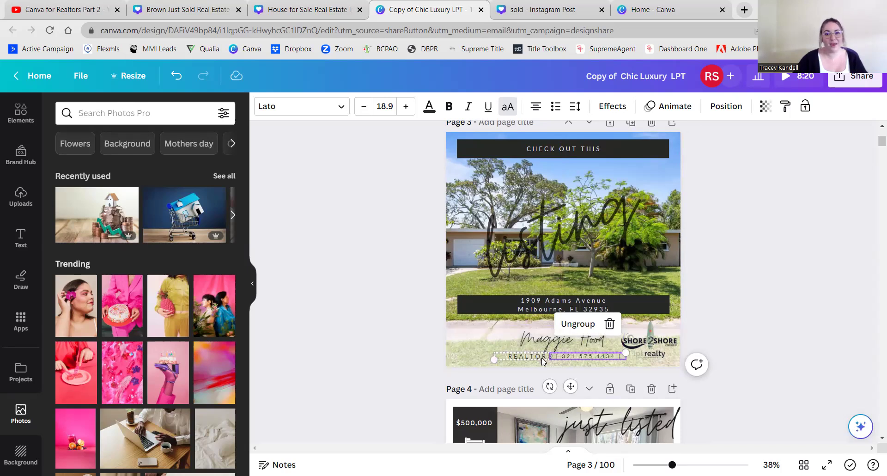
{"action": "left_click", "coordinate": [547, 358]}
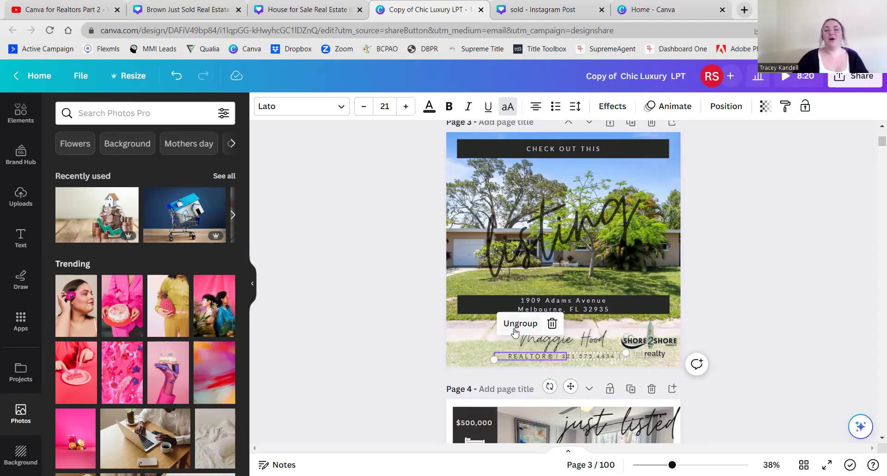
{"action": "left_click", "coordinate": [553, 355], "text": "shift"}
{"action": "left_click", "coordinate": [397, 352]}
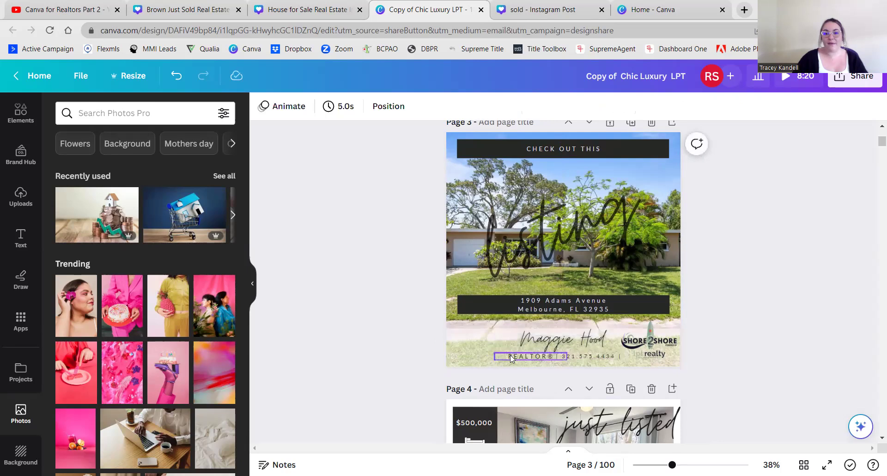
{"action": "left_click", "coordinate": [511, 357]}
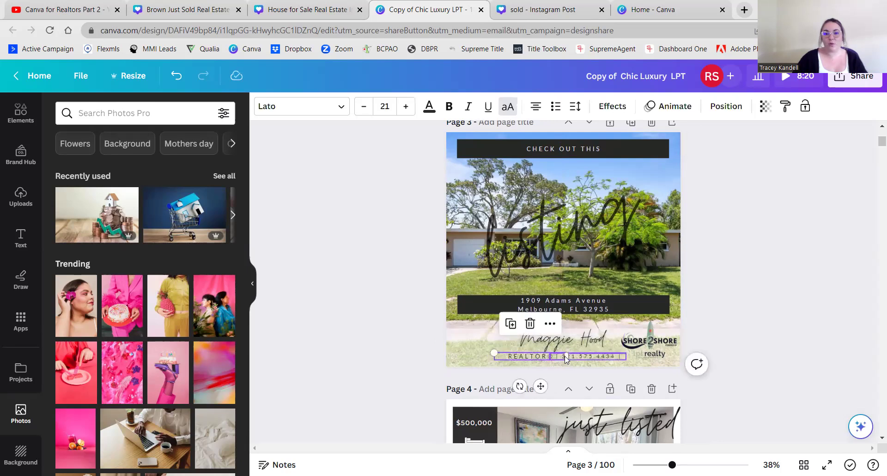
{"action": "left_click_drag", "start_coordinate": [566, 356], "coordinate": [511, 358]}
{"action": "left_click", "coordinate": [397, 357]}
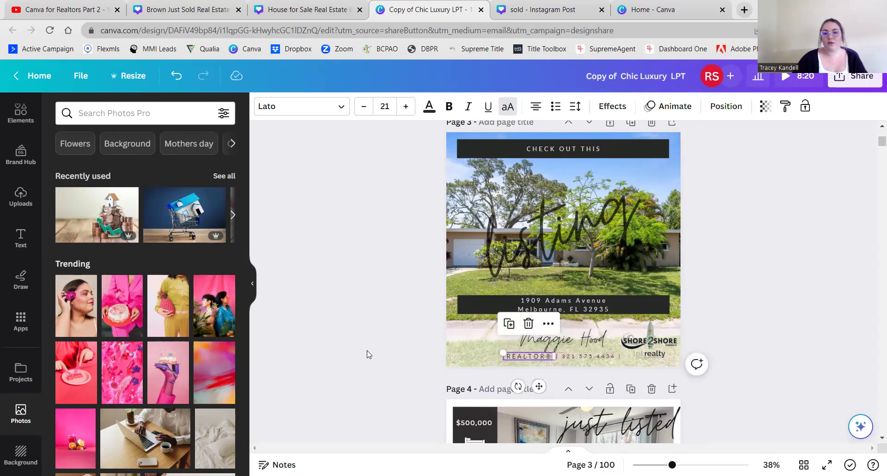
{"action": "left_click", "coordinate": [469, 353]}
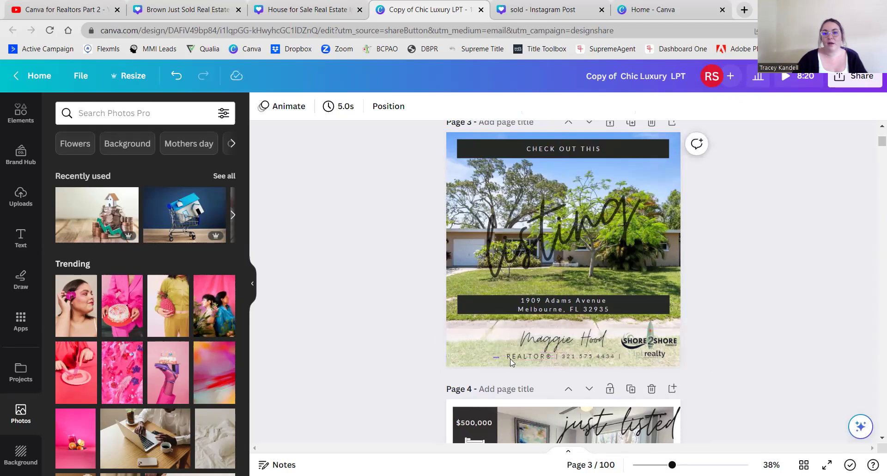
{"action": "left_click", "coordinate": [559, 357]}
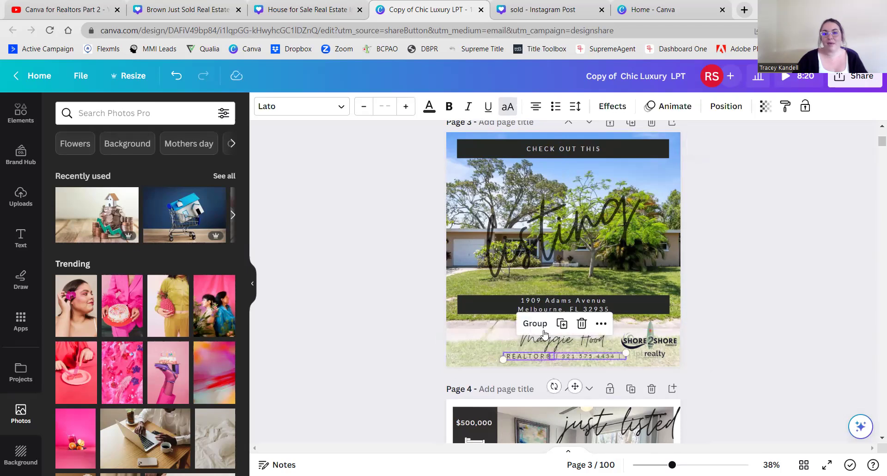
{"action": "left_click", "coordinate": [535, 323]}
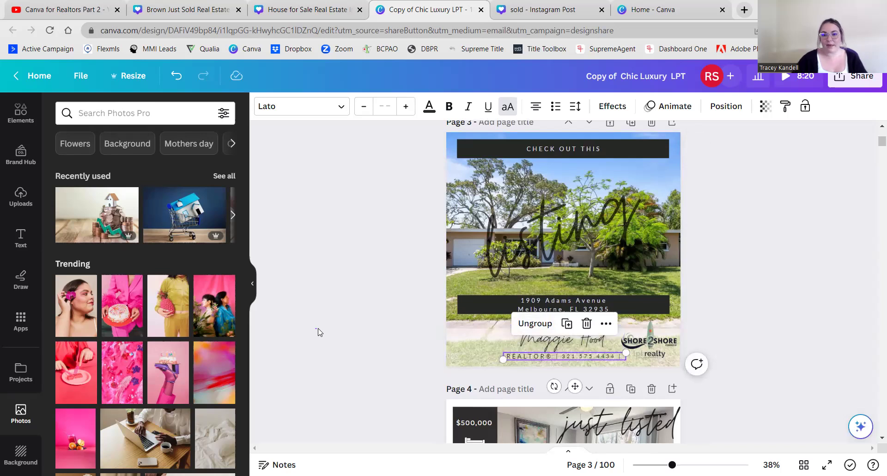
{"action": "left_click", "coordinate": [316, 332]}
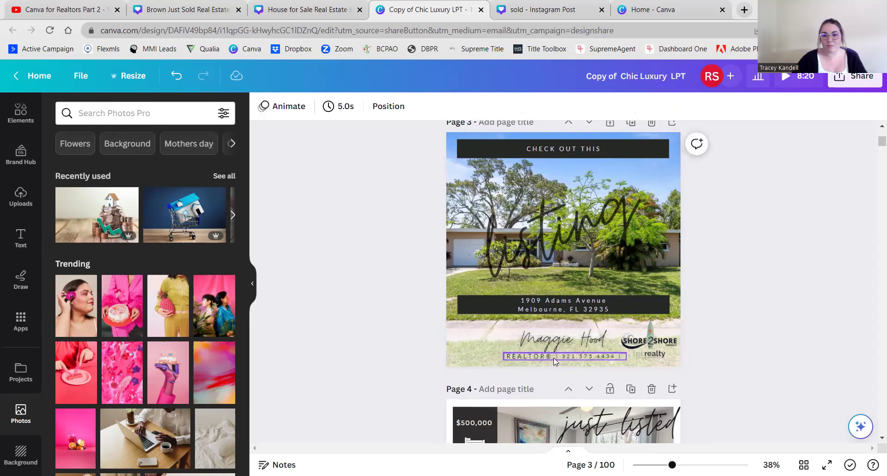
- Move the regrouped REALTOR® line slightly lower in the footer
{"action": "left_click", "coordinate": [553, 357]}
{"action": "left_click", "coordinate": [546, 358]}
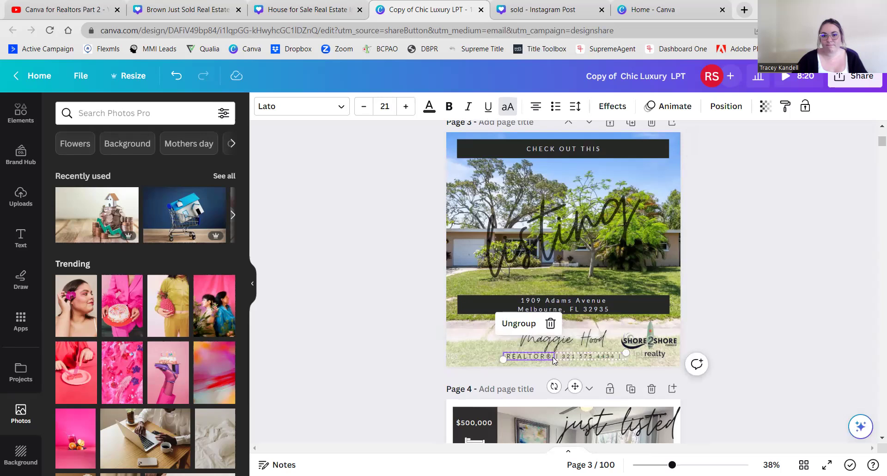
{"action": "left_click", "coordinate": [553, 357]}
{"action": "left_click", "coordinate": [377, 299]}
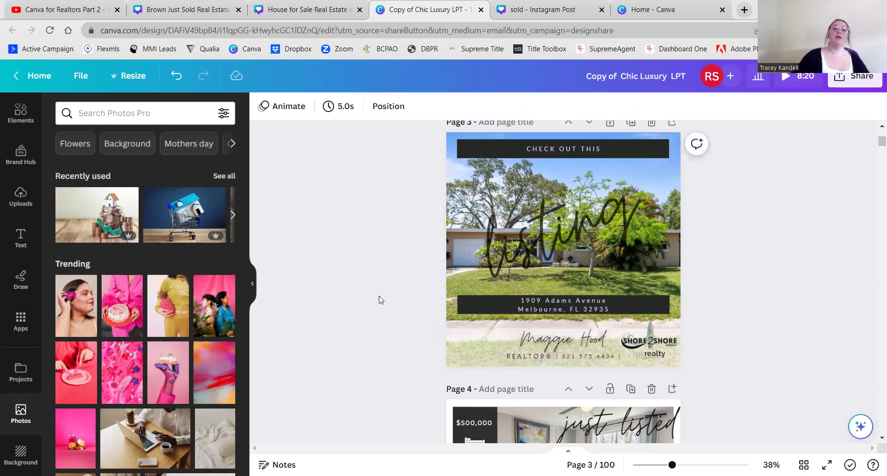
{"action": "left_click", "coordinate": [537, 356]}
{"action": "left_click", "coordinate": [537, 356]}
{"action": "left_click_drag", "start_coordinate": [538, 357], "coordinate": [539, 358]}
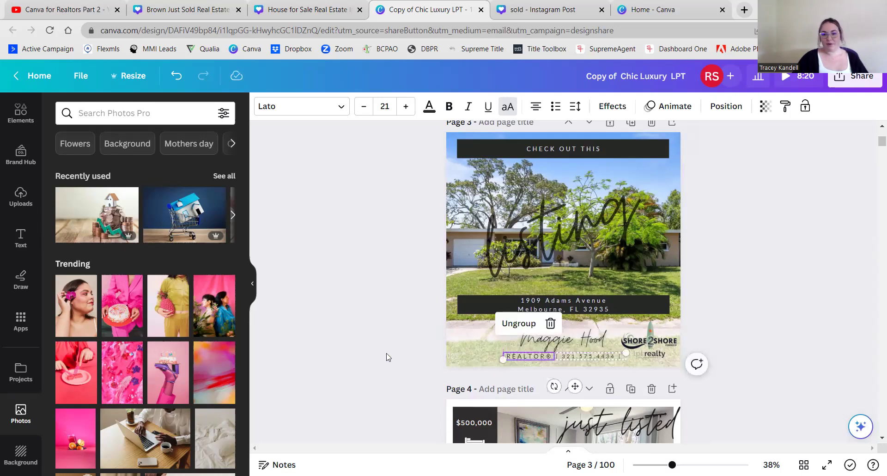
- Nudge the agent's name slightly left to centre it above the REALTOR® line
{"action": "scroll", "coordinate": [362, 355], "scroll_direction": "down", "scroll_amount": 1}
{"action": "left_click", "coordinate": [361, 354]}
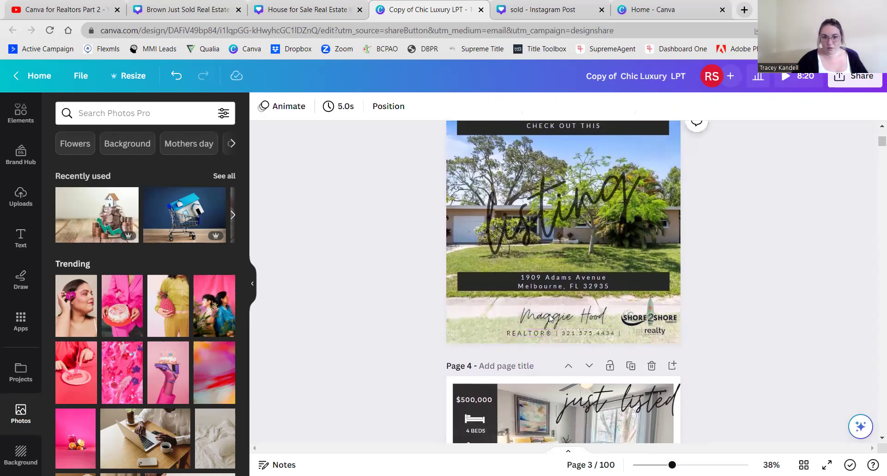
{"action": "left_click_drag", "start_coordinate": [560, 321], "coordinate": [556, 317]}
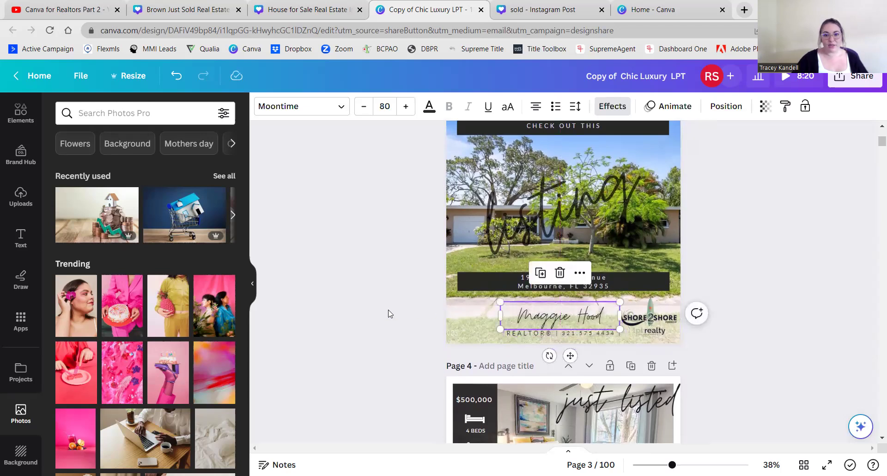
{"action": "key", "text": "Escape"}
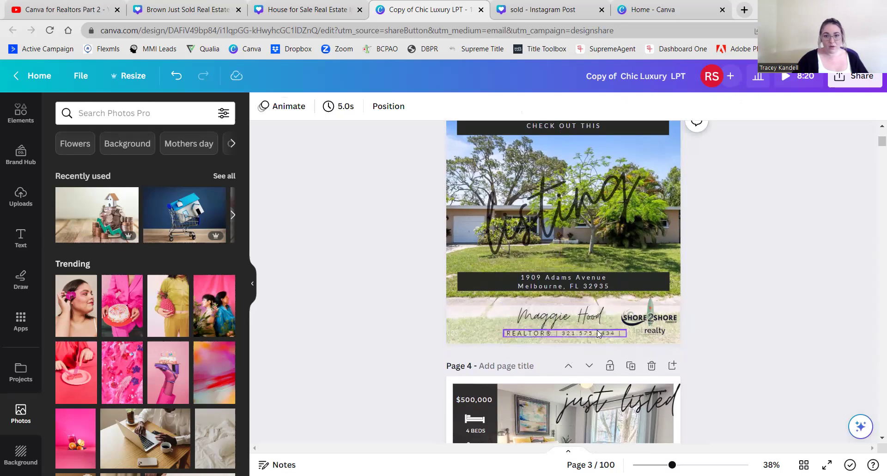
- Check the REALTOR® and phone-number line's placement, leaving it unchanged
{"action": "left_click", "coordinate": [601, 332]}
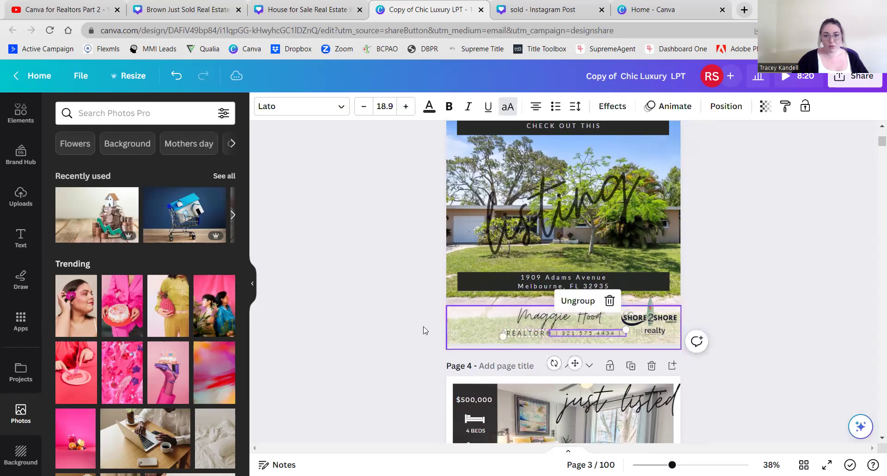
{"action": "left_click", "coordinate": [547, 329]}
{"action": "left_click", "coordinate": [357, 319]}
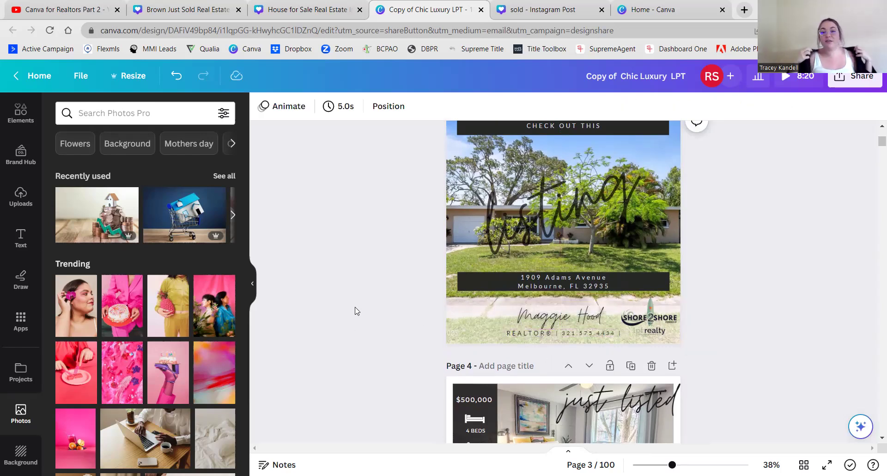
{"action": "left_click", "coordinate": [614, 332]}
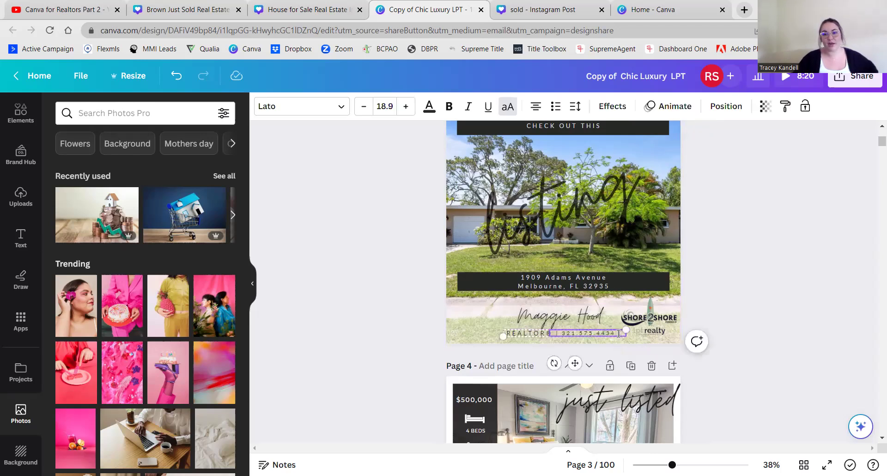
{"action": "mouse_move", "coordinate": [172, 359]}
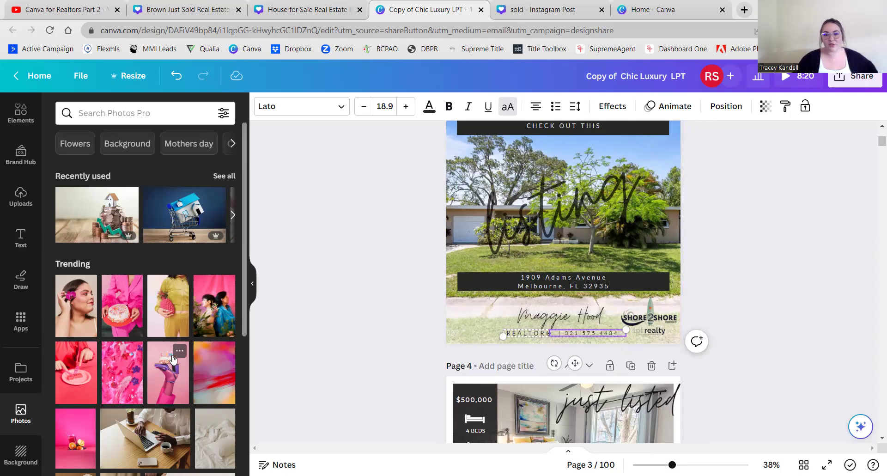
{"action": "left_click", "coordinate": [402, 325]}
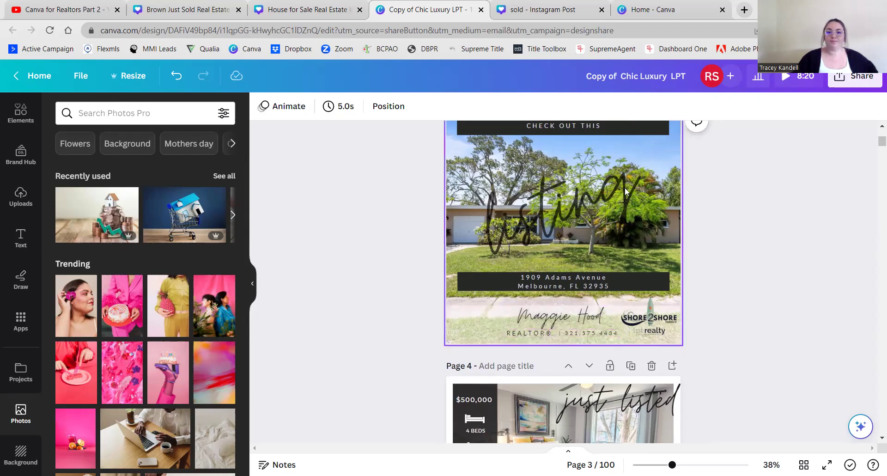
{"action": "scroll", "coordinate": [821, 275], "scroll_direction": "up", "scroll_amount": 2}
{"action": "scroll", "coordinate": [821, 274], "scroll_direction": "up", "scroll_amount": 1}
{"action": "scroll", "coordinate": [820, 273], "scroll_direction": "down", "scroll_amount": 2}
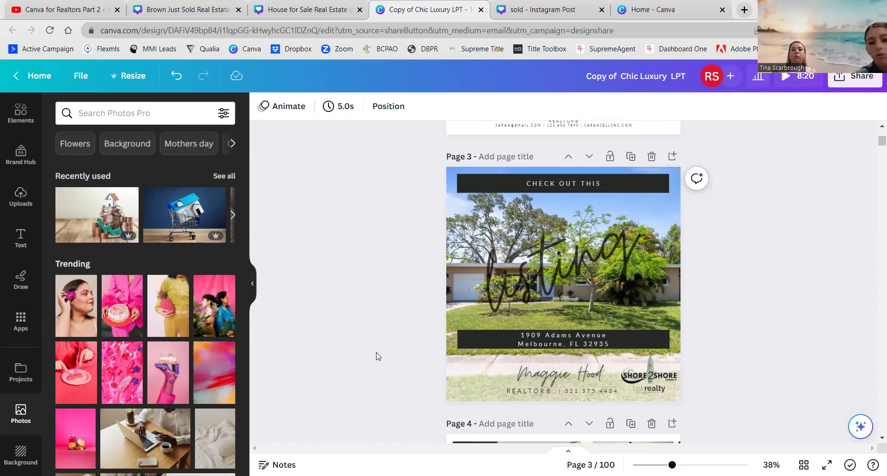
{"action": "scroll", "coordinate": [380, 352], "scroll_direction": "down", "scroll_amount": 5}
{"action": "scroll", "coordinate": [394, 333], "scroll_direction": "up", "scroll_amount": 5}
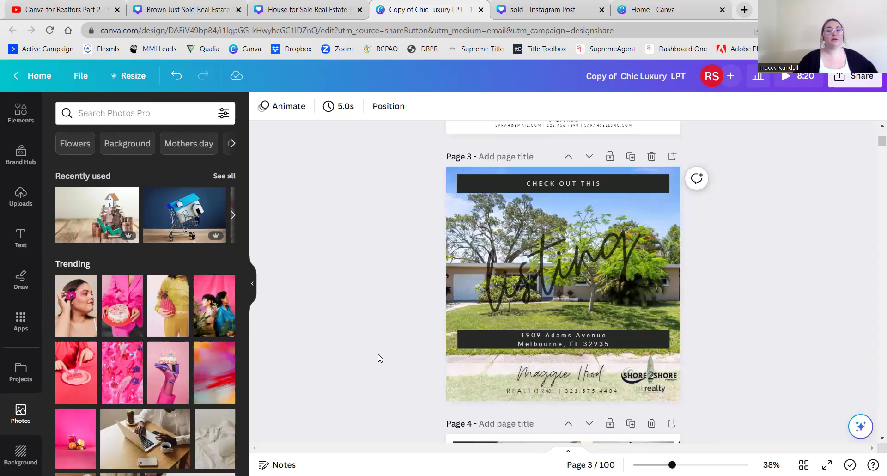
{"action": "scroll", "coordinate": [380, 358], "scroll_direction": "down", "scroll_amount": 5}
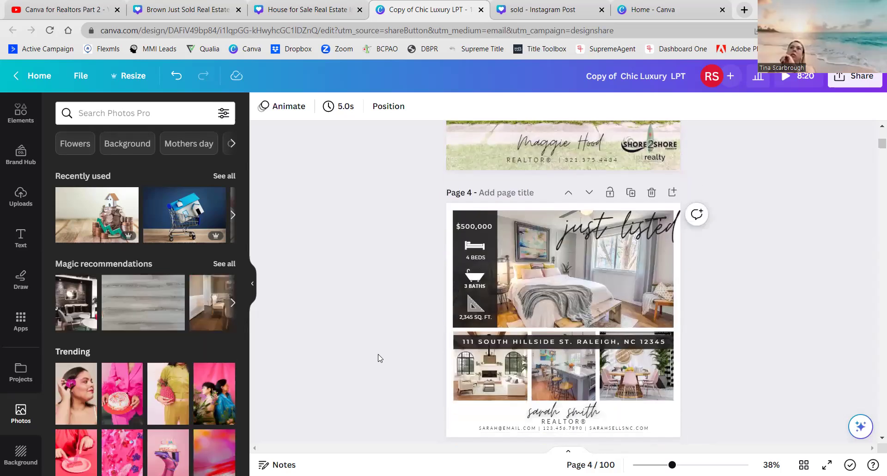
{"action": "scroll", "coordinate": [380, 358], "scroll_direction": "down", "scroll_amount": 3}
{"action": "scroll", "coordinate": [380, 359], "scroll_direction": "down", "scroll_amount": 3}
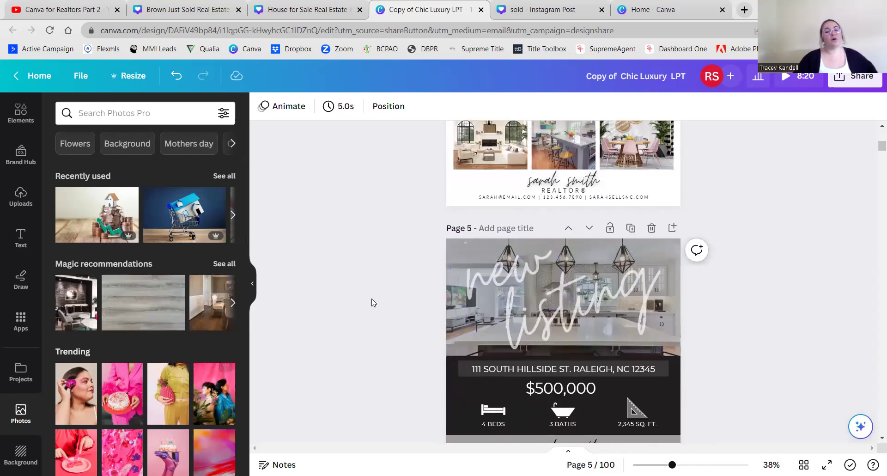
{"action": "scroll", "coordinate": [374, 314], "scroll_direction": "up", "scroll_amount": 9}
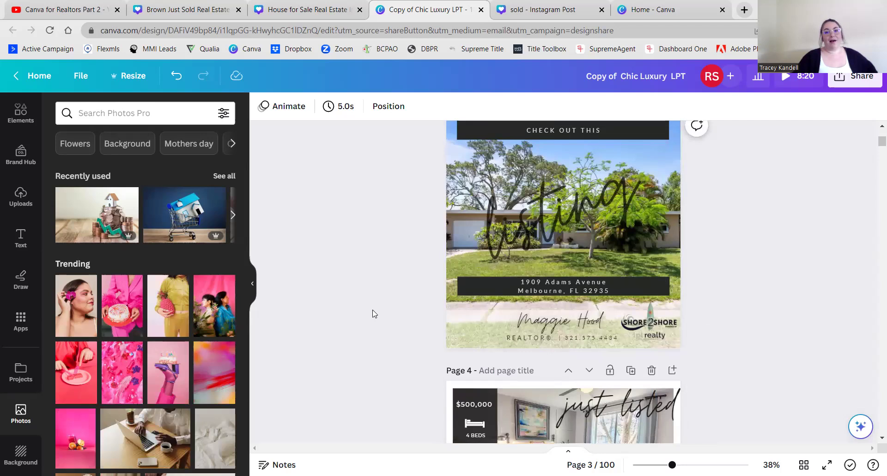
{"action": "scroll", "coordinate": [374, 313], "scroll_direction": "up", "scroll_amount": 5}
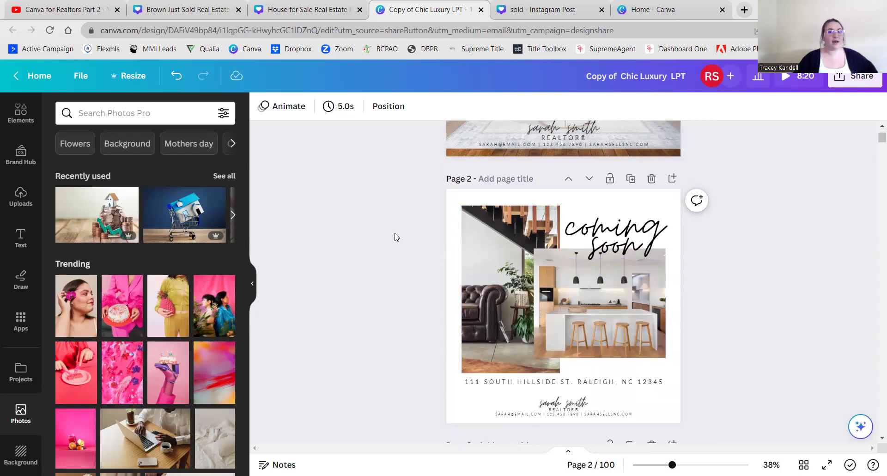
- Select page 2's 'coming soon' heading and browse the font list from its current Moontime font
{"action": "left_click", "coordinate": [581, 242]}
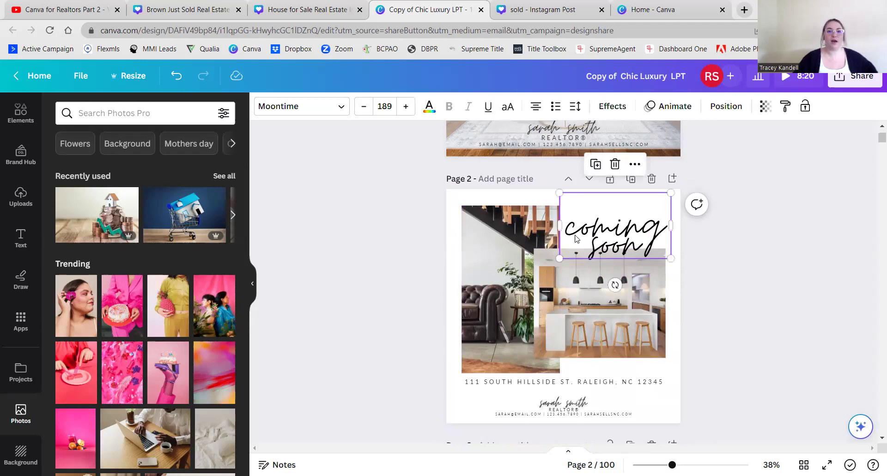
{"action": "left_click", "coordinate": [323, 108]}
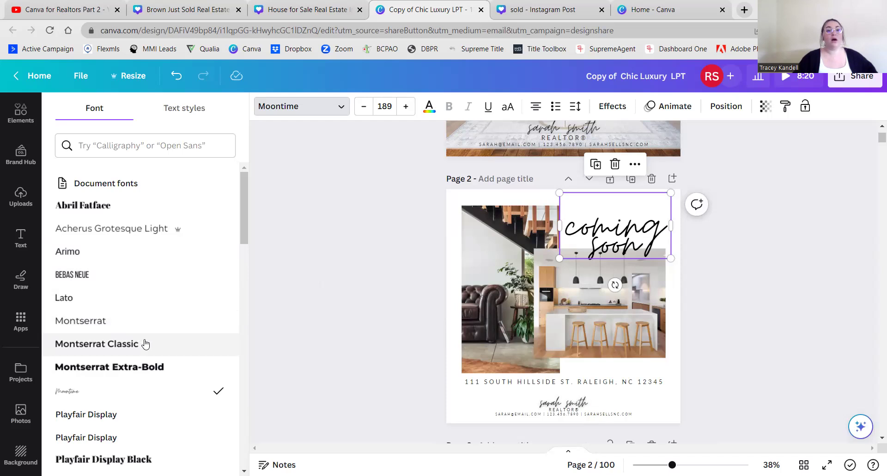
{"action": "scroll", "coordinate": [145, 344], "scroll_direction": "down", "scroll_amount": 3}
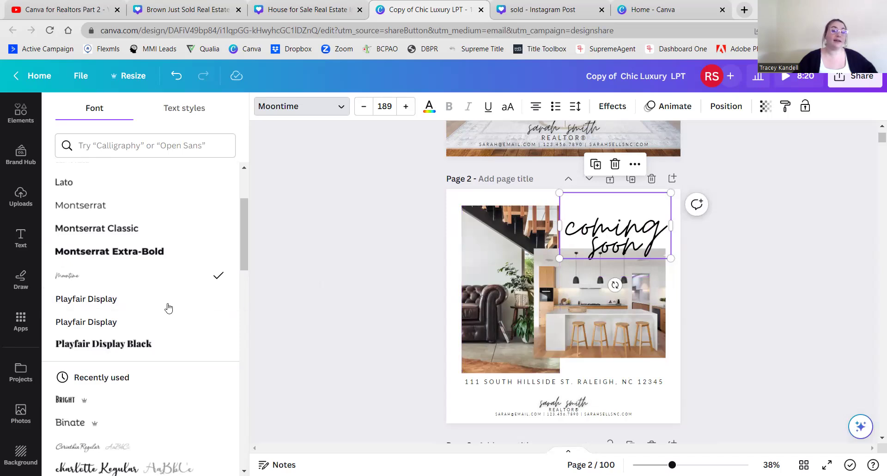
{"action": "scroll", "coordinate": [125, 314], "scroll_direction": "down", "scroll_amount": 4}
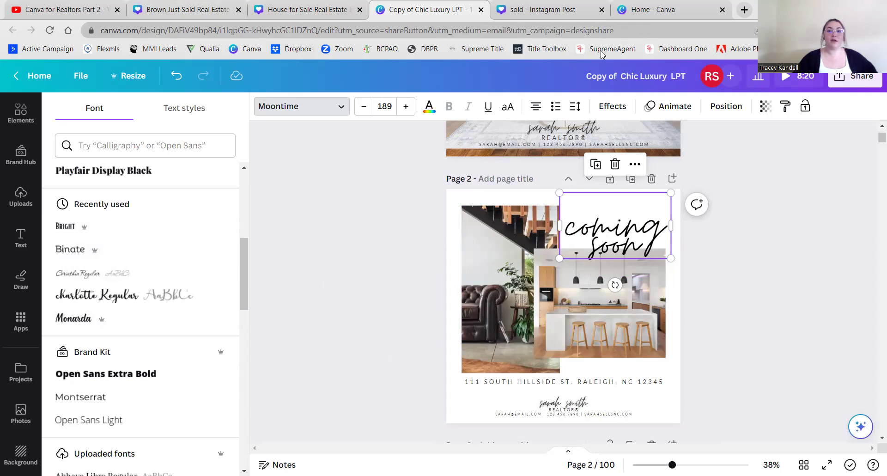
- Glance at the Just SOLD, House for Sale and Brown Just Sold designs, then return to Coming Soon
{"action": "left_click", "coordinate": [559, 11]}
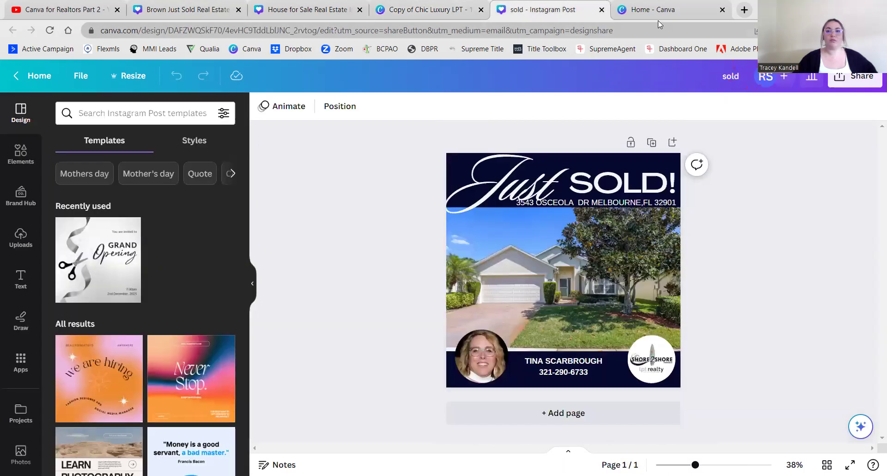
{"action": "left_click", "coordinate": [305, 11]}
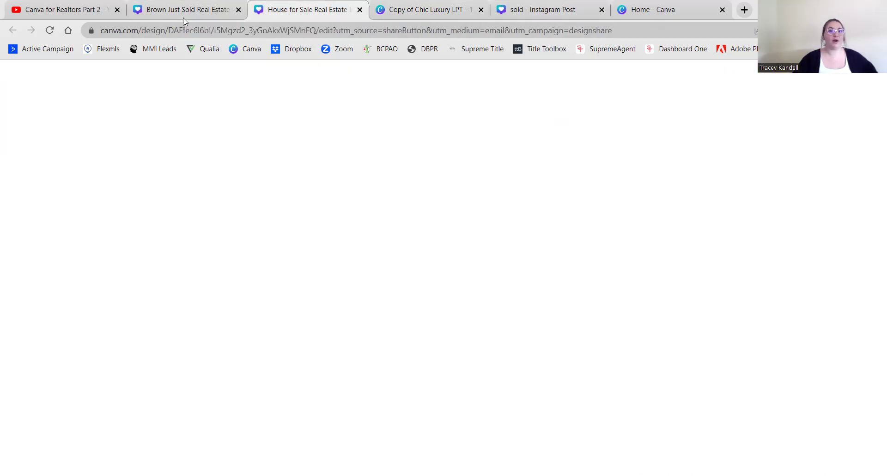
{"action": "left_click", "coordinate": [183, 18]}
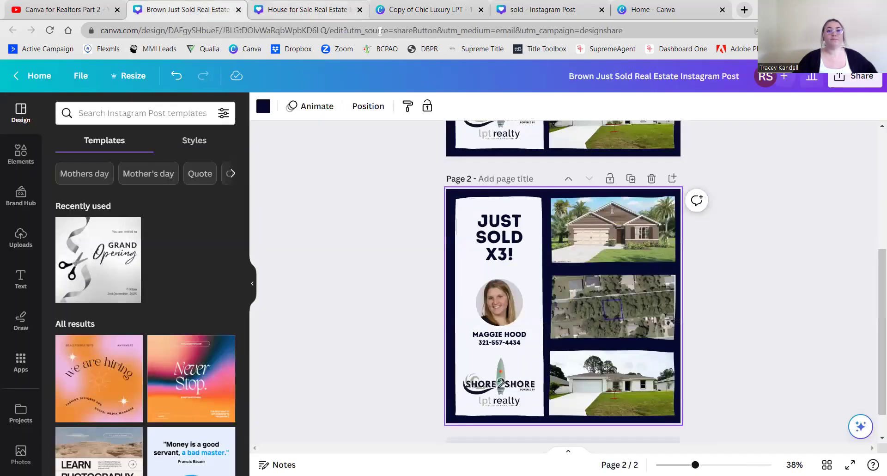
{"action": "left_click", "coordinate": [406, 12]}
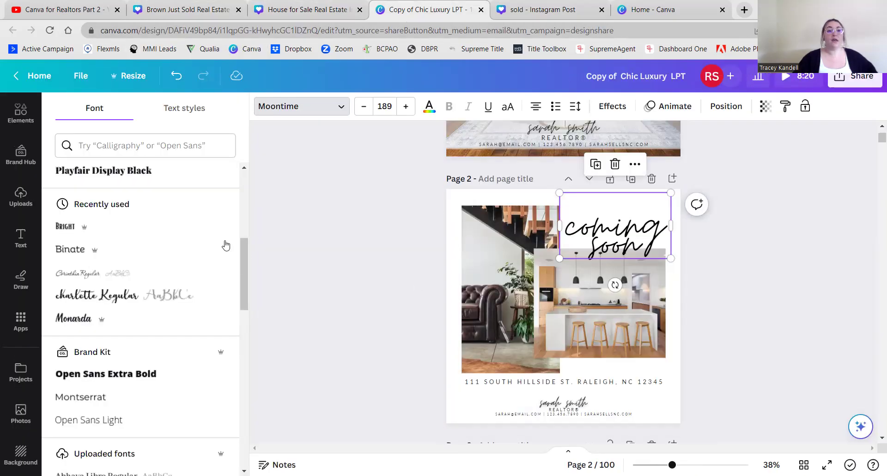
- Set the COMING heading to the Bright font at size 100
{"action": "left_click", "coordinate": [73, 232]}
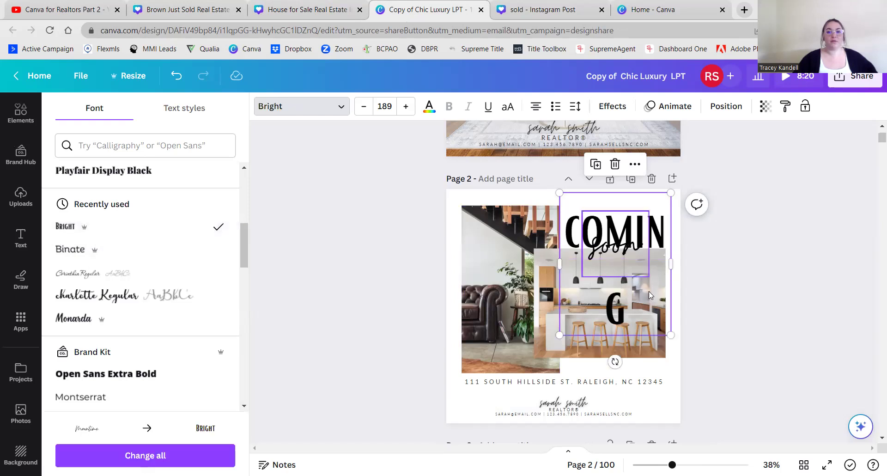
{"action": "left_click", "coordinate": [364, 106]}
{"action": "left_click", "coordinate": [364, 106]}
{"action": "left_click", "coordinate": [364, 106]}
{"action": "left_click", "coordinate": [364, 107]}
{"action": "left_click", "coordinate": [364, 106]}
{"action": "left_click", "coordinate": [364, 106]}
{"action": "left_click", "coordinate": [364, 106]}
{"action": "left_click", "coordinate": [364, 106]}
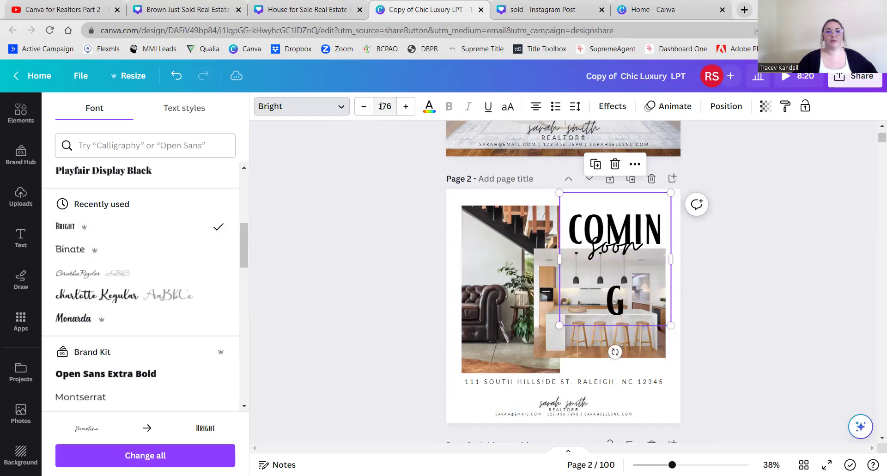
{"action": "left_click", "coordinate": [391, 106]}
{"action": "type", "text": "100"}
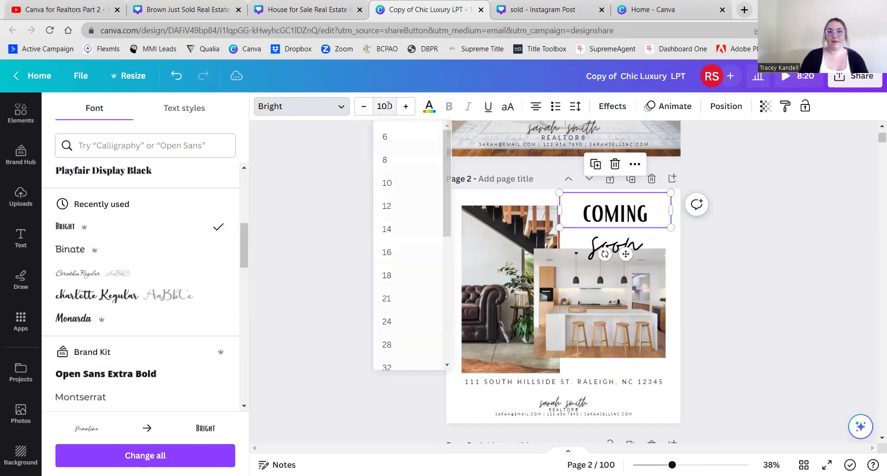
{"action": "key", "text": "Return"}
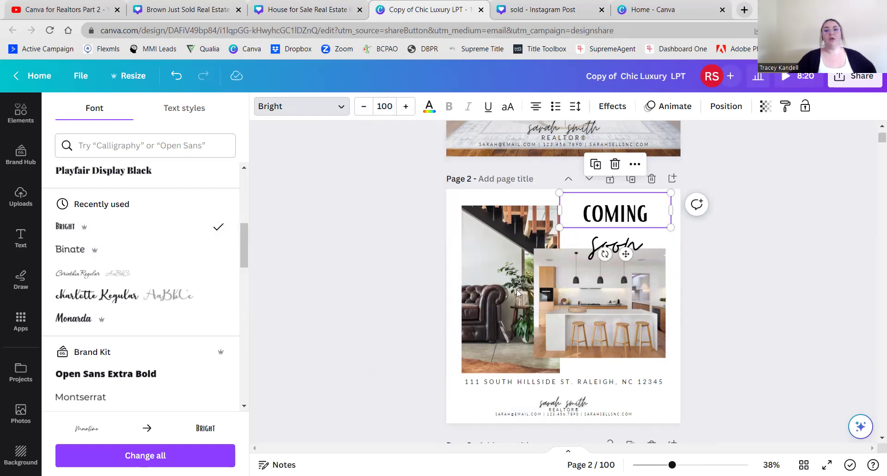
- Set the Soon script text to Bright at size 100 too, so the heading fits two lines
{"action": "left_click", "coordinate": [695, 252]}
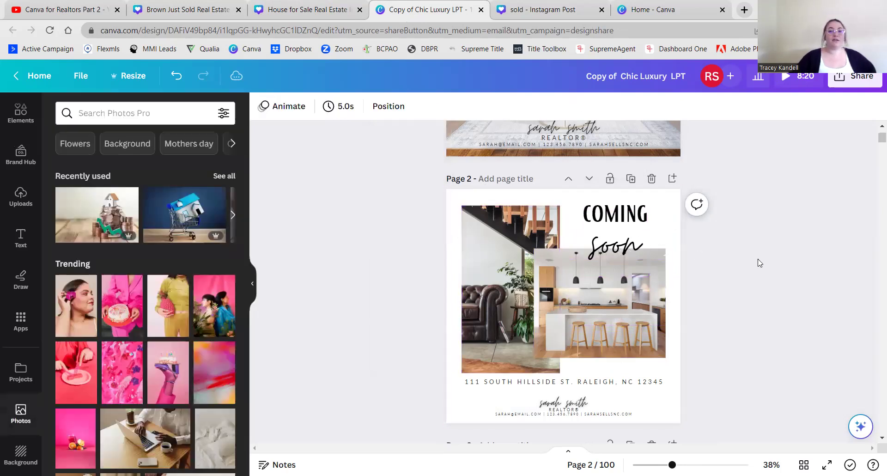
{"action": "left_click", "coordinate": [632, 249]}
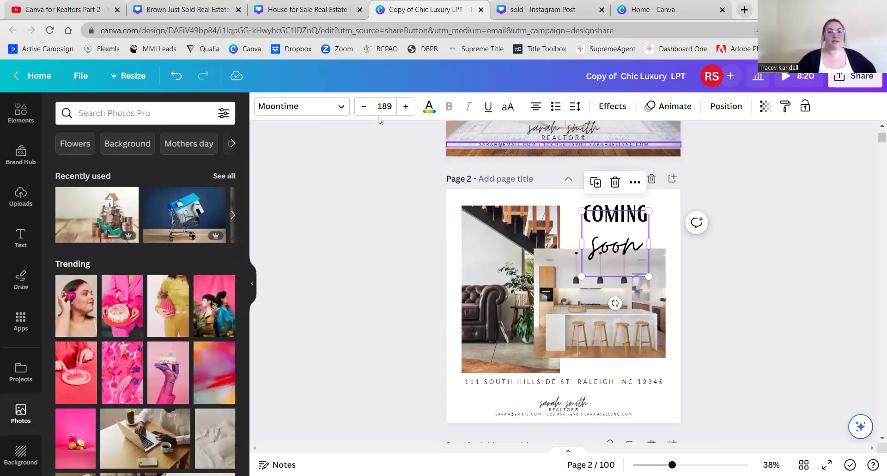
{"action": "left_click", "coordinate": [341, 107]}
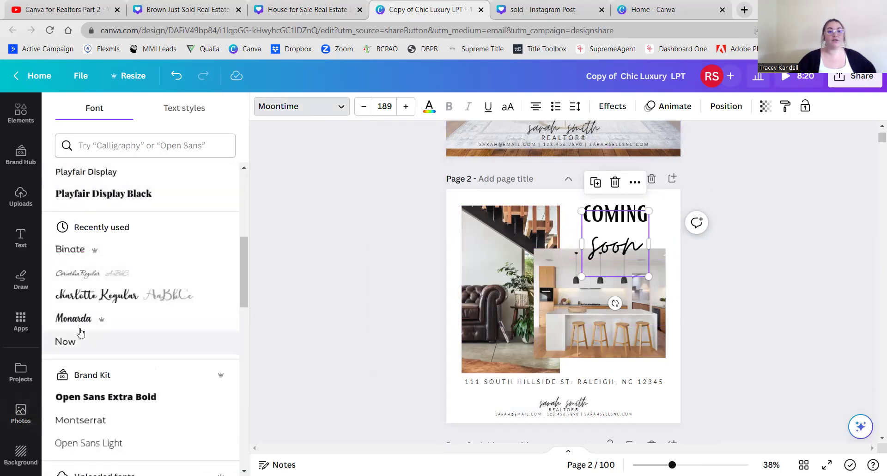
{"action": "scroll", "coordinate": [113, 239], "scroll_direction": "up", "scroll_amount": 5}
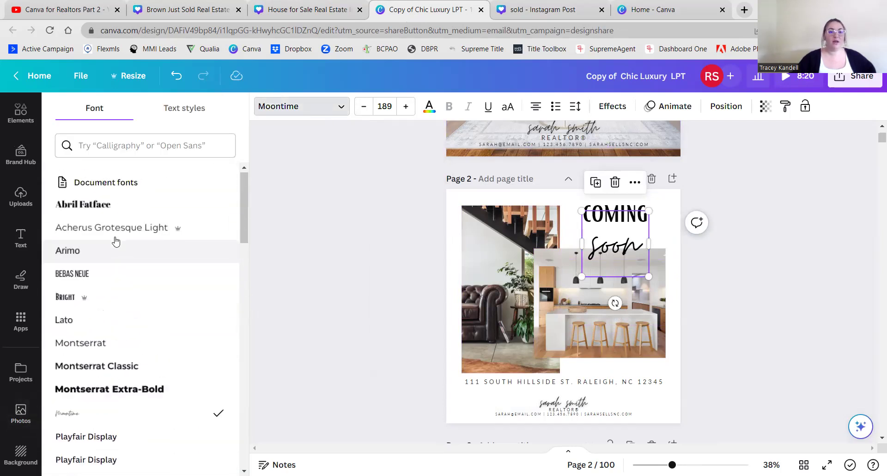
{"action": "left_click", "coordinate": [65, 299]}
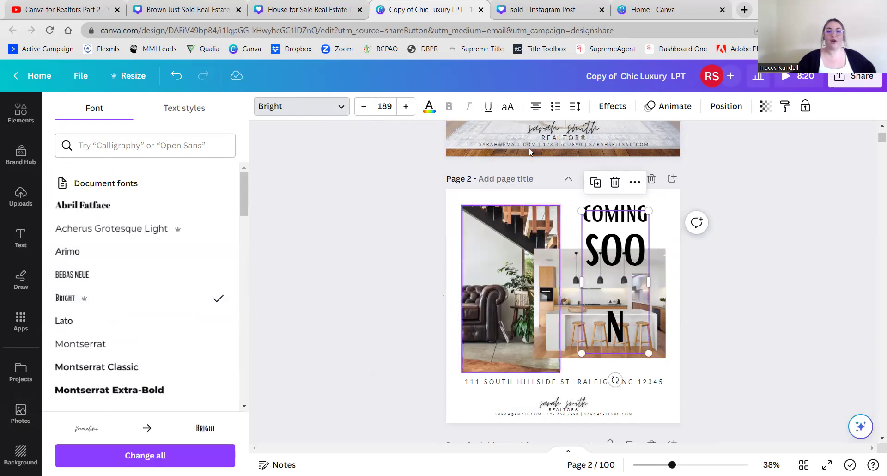
{"action": "left_click", "coordinate": [394, 108]}
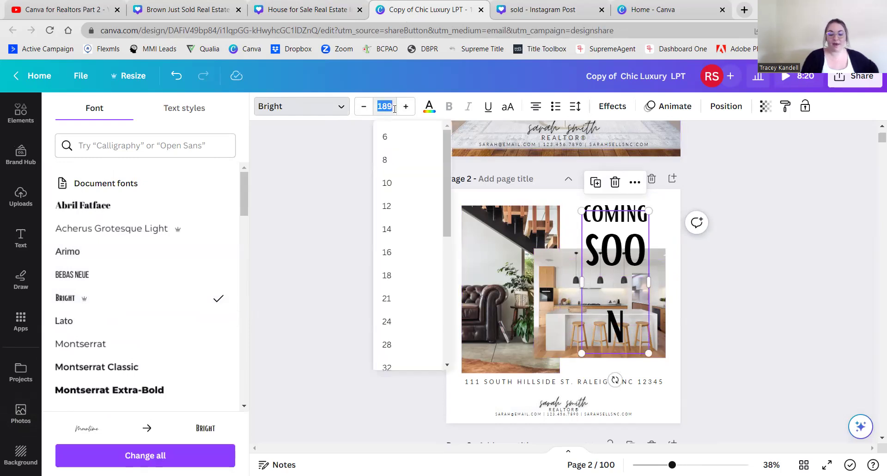
{"action": "type", "text": "100"}
{"action": "key", "text": "Return"}
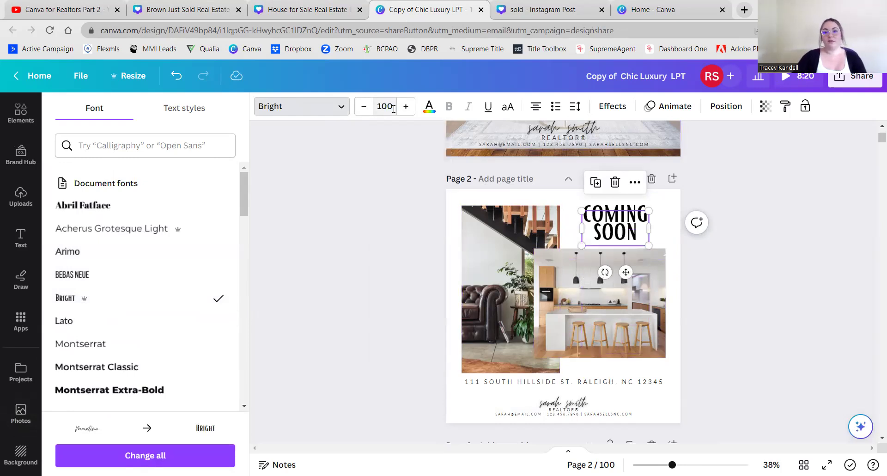
{"action": "left_click", "coordinate": [396, 268]}
{"action": "left_click", "coordinate": [729, 282]}
{"action": "left_click", "coordinate": [636, 236]}
{"action": "left_click", "coordinate": [791, 232]}
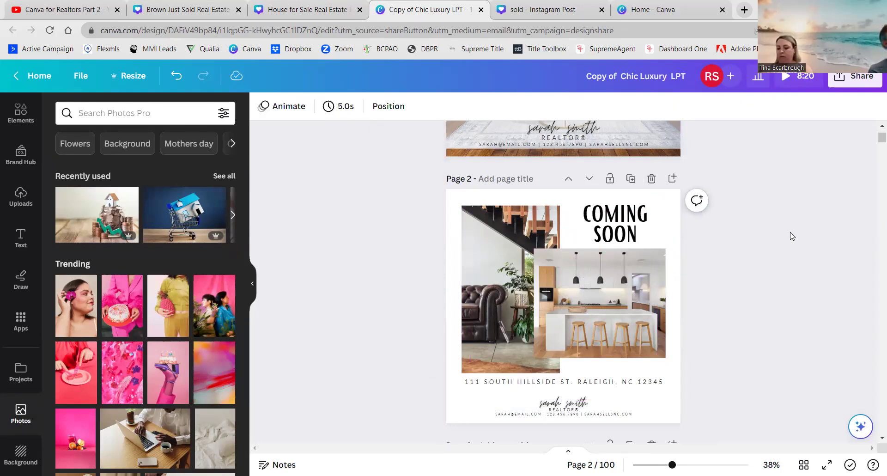
- Review page 1 of the design, then open a new browser tab
{"action": "scroll", "coordinate": [804, 278], "scroll_direction": "up", "scroll_amount": 5}
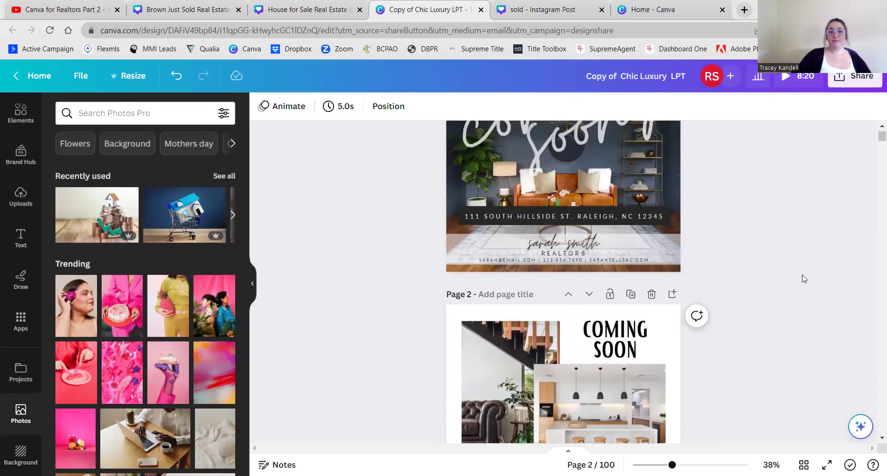
{"action": "scroll", "coordinate": [804, 278], "scroll_direction": "down", "scroll_amount": 1}
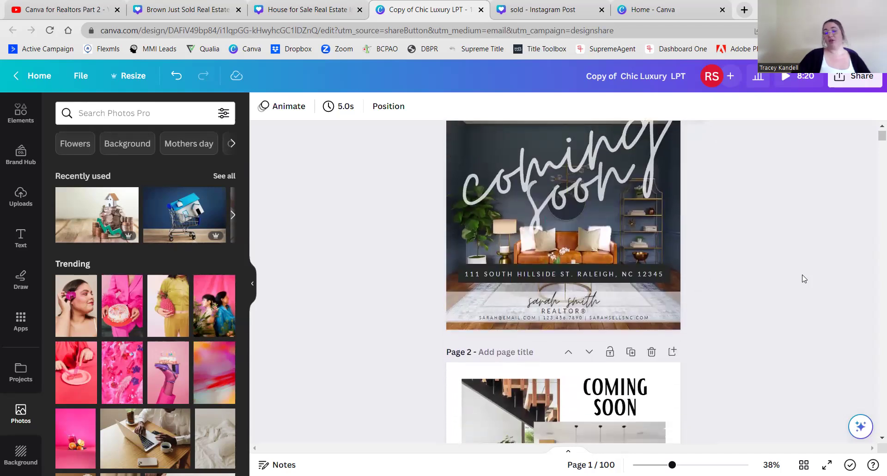
{"action": "scroll", "coordinate": [804, 278], "scroll_direction": "up", "scroll_amount": 1}
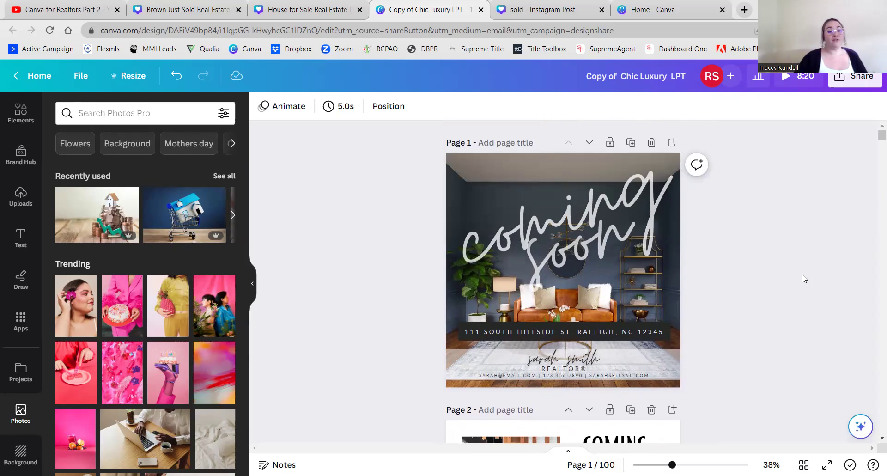
{"action": "left_click", "coordinate": [744, 9]}
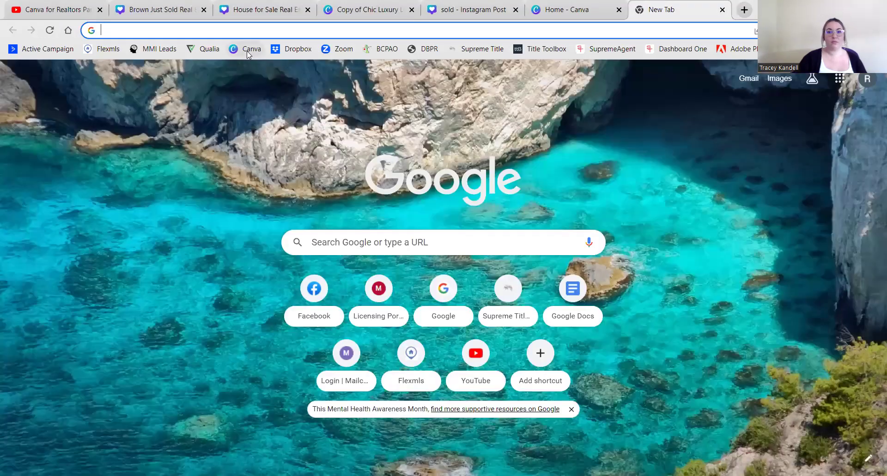
- Return to the Canva Home tab, close the extra tab, and open the Facebook Post (Landscape) design
{"action": "left_click", "coordinate": [249, 48]}
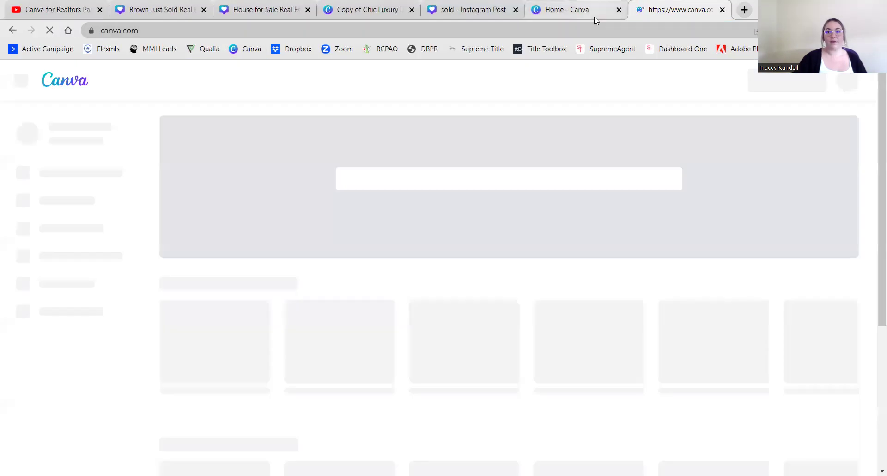
{"action": "left_click", "coordinate": [594, 16]}
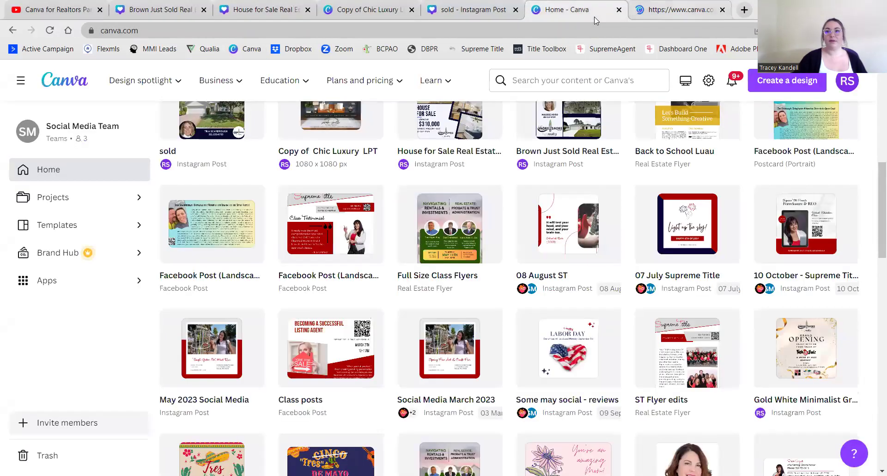
{"action": "left_click", "coordinate": [722, 10]}
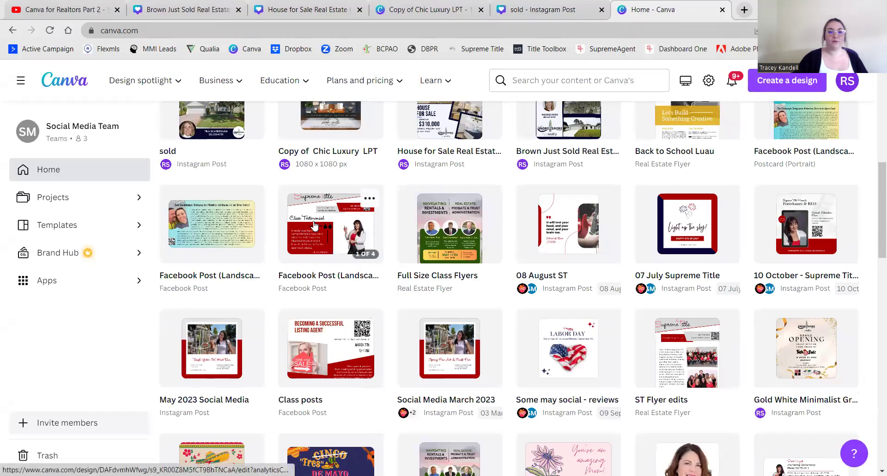
{"action": "left_click", "coordinate": [315, 225]}
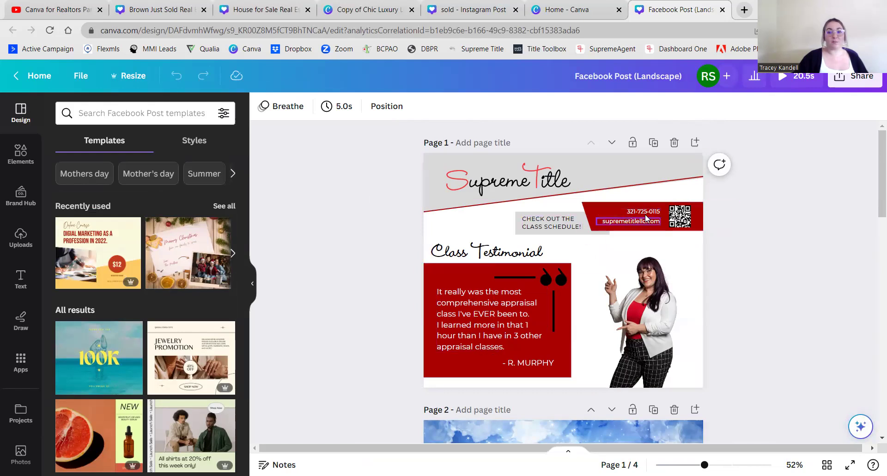
- Inspect the testimonial quote, then close the Facebook Post and go back to Copy of Chic Luxury LPT
{"action": "left_click", "coordinate": [475, 307]}
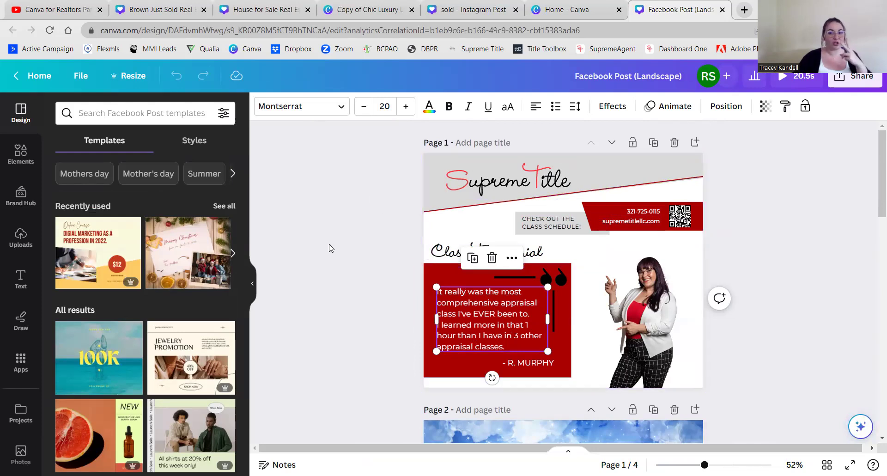
{"action": "scroll", "coordinate": [331, 252], "scroll_direction": "down", "scroll_amount": 1}
{"action": "left_click", "coordinate": [354, 257]}
{"action": "scroll", "coordinate": [354, 258], "scroll_direction": "up", "scroll_amount": 1}
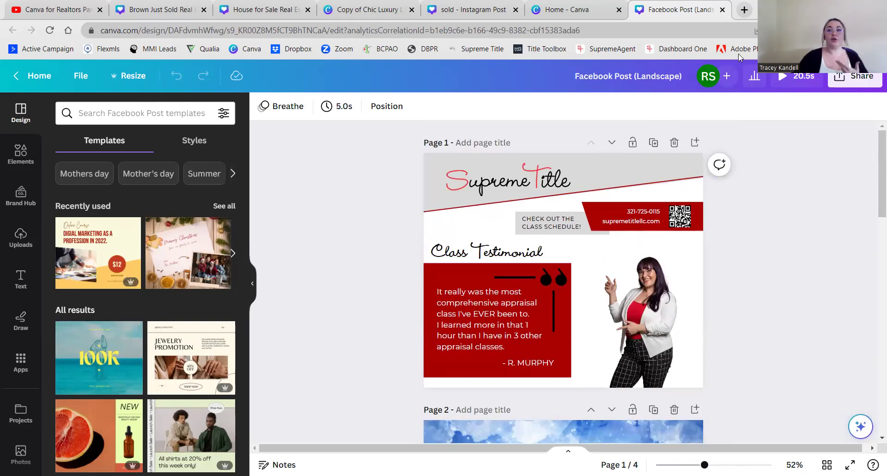
{"action": "left_click", "coordinate": [722, 10]}
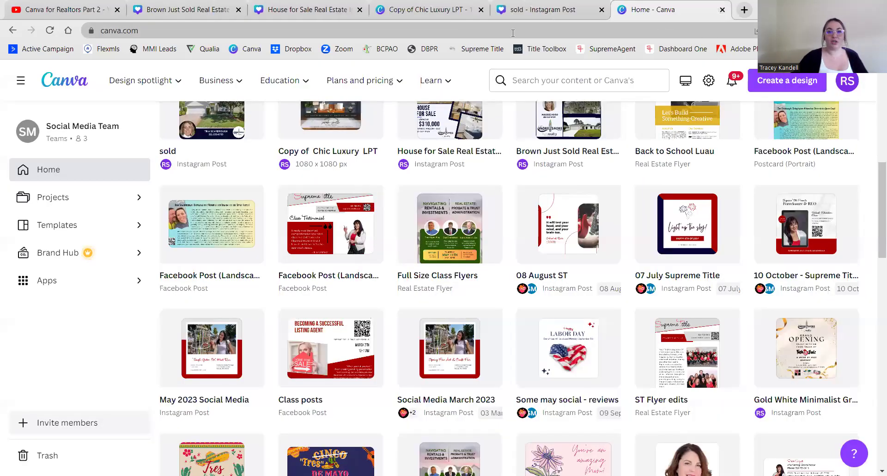
{"action": "left_click", "coordinate": [458, 16]}
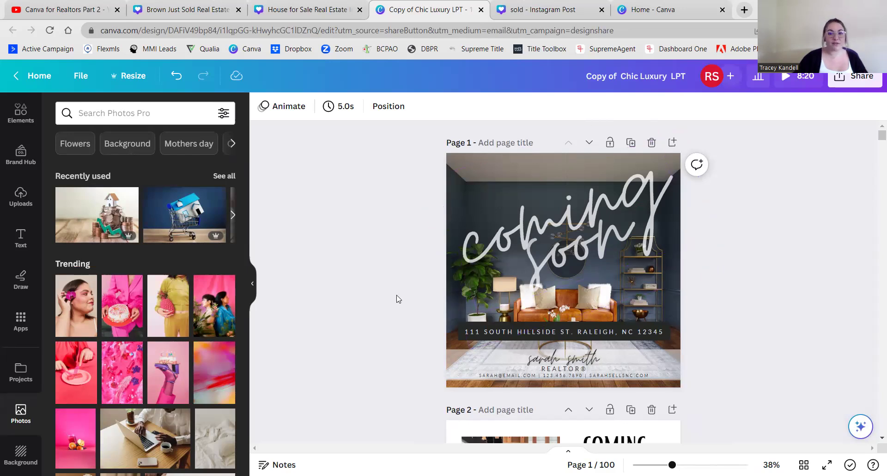
- Stretch page 1's agent-info band from the page top to bottom and send it to the back
{"action": "scroll", "coordinate": [382, 254], "scroll_direction": "down", "scroll_amount": 3}
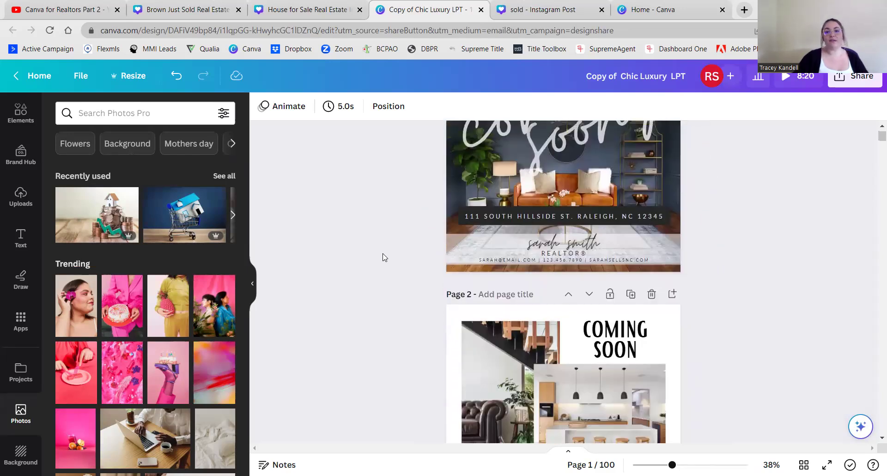
{"action": "scroll", "coordinate": [382, 256], "scroll_direction": "up", "scroll_amount": 3}
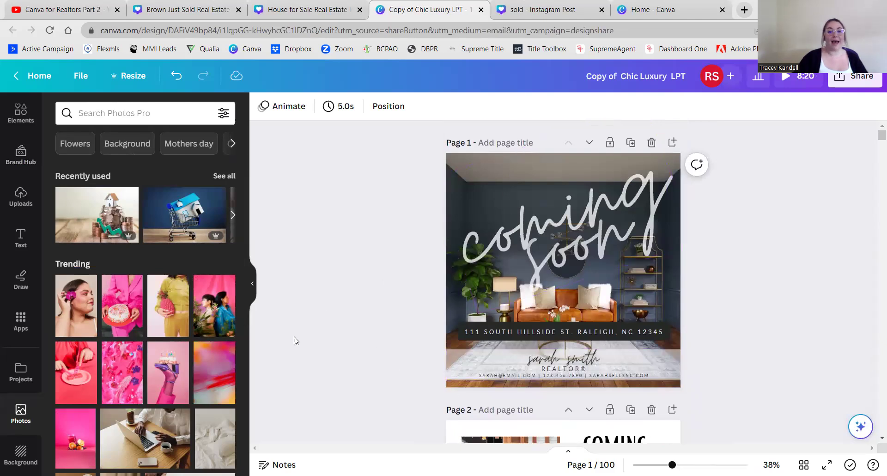
{"action": "left_click", "coordinate": [578, 353]}
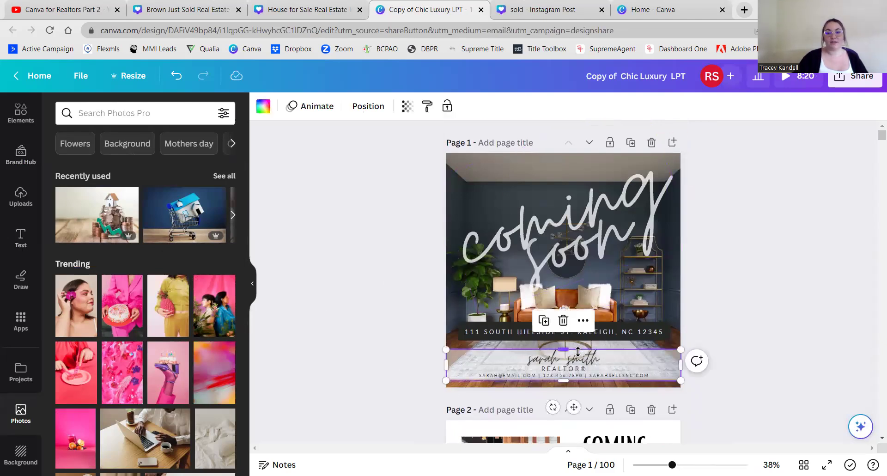
{"action": "left_click_drag", "start_coordinate": [563, 350], "coordinate": [564, 142]}
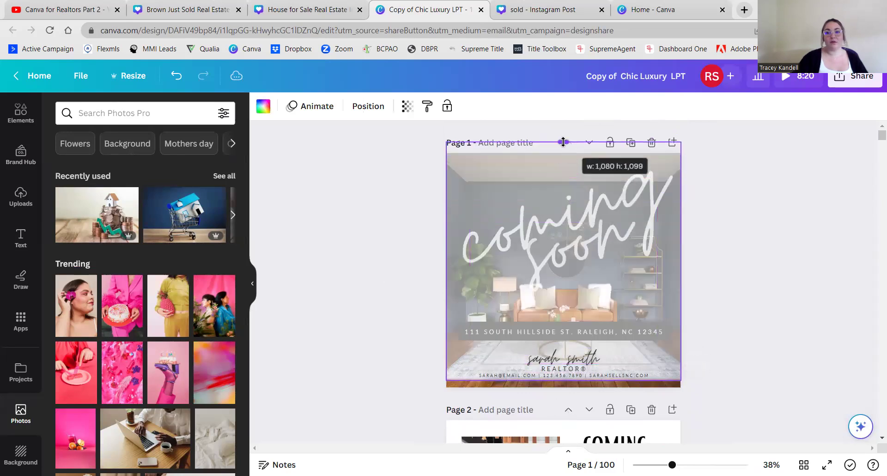
{"action": "left_click_drag", "start_coordinate": [563, 380], "coordinate": [563, 396]}
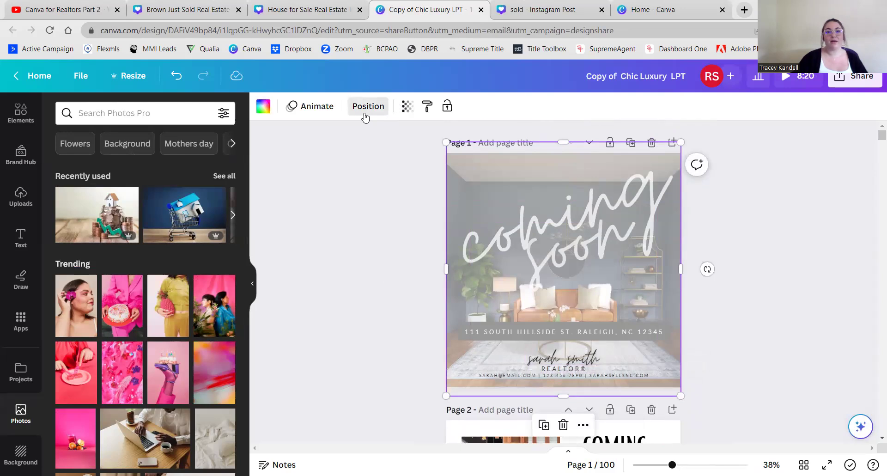
{"action": "left_click", "coordinate": [368, 106]}
{"action": "left_click", "coordinate": [193, 159]}
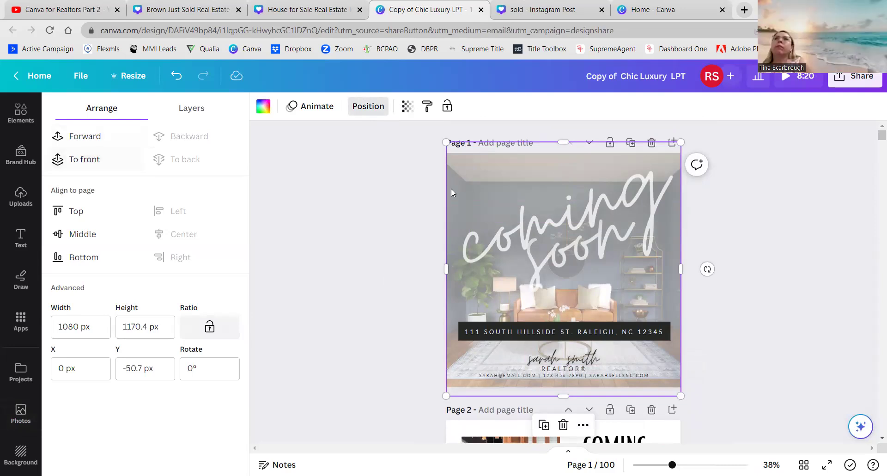
- Raise the rotated 'coming soon' script's transparency from 73 to 100 so it's fully opaque
{"action": "left_click", "coordinate": [564, 253]}
{"action": "left_click", "coordinate": [564, 251]}
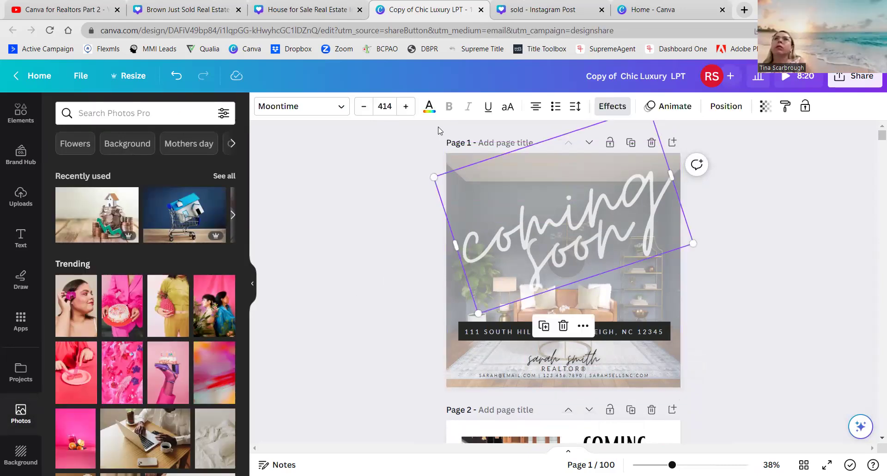
{"action": "left_click", "coordinate": [765, 106]}
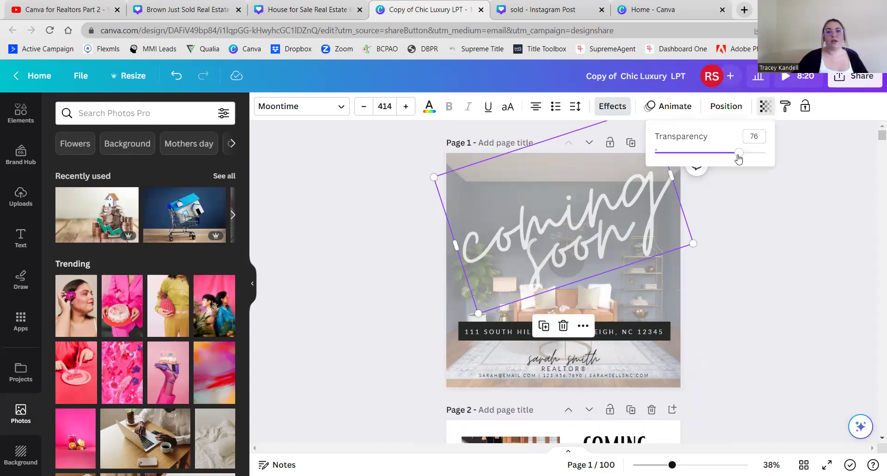
{"action": "left_click_drag", "start_coordinate": [730, 153], "coordinate": [785, 158]}
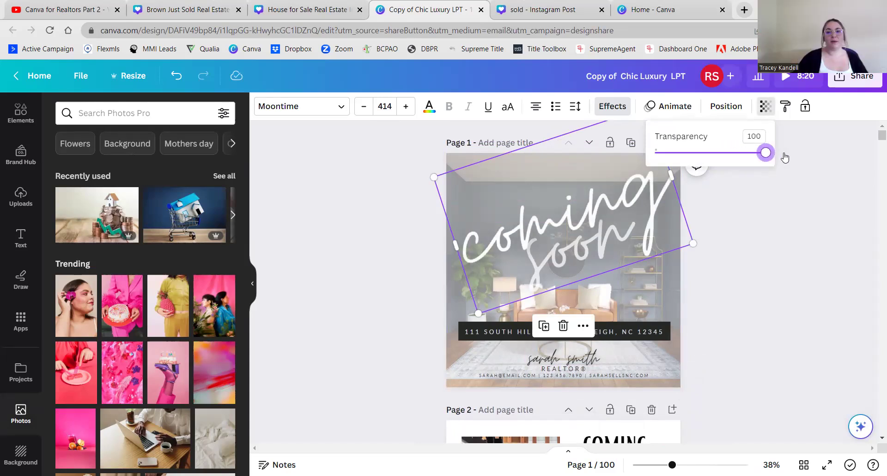
{"action": "left_click", "coordinate": [625, 240]}
{"action": "key", "text": "Escape"}
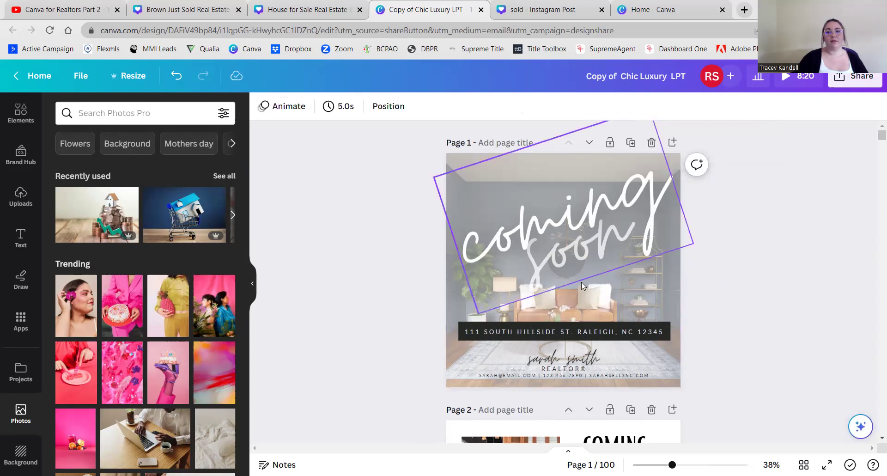
{"action": "left_click", "coordinate": [650, 297]}
{"action": "left_click", "coordinate": [765, 106]}
{"action": "left_click_drag", "start_coordinate": [735, 152], "coordinate": [789, 152]}
{"action": "left_click", "coordinate": [699, 299]}
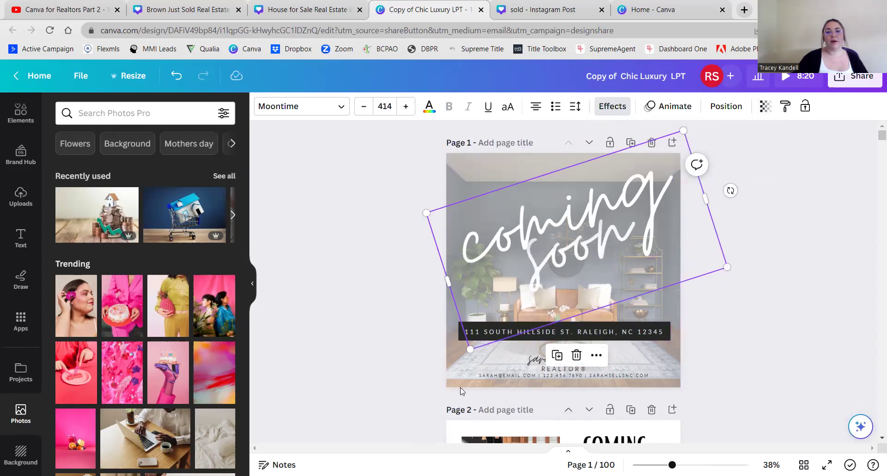
{"action": "left_click", "coordinate": [459, 375]}
{"action": "left_click", "coordinate": [459, 365]}
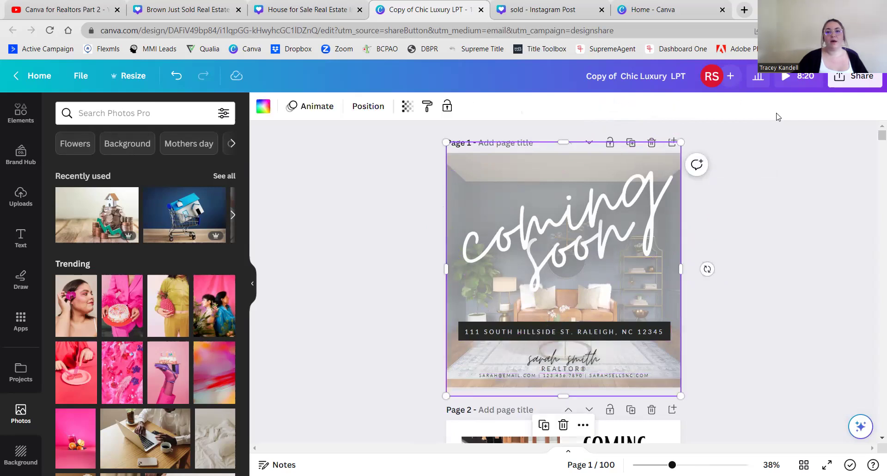
- Lower the background room photo's transparency to fade it further
{"action": "left_click", "coordinate": [407, 107]}
{"action": "mouse_move", "coordinate": [350, 152]}
{"action": "left_mouse_down"}
{"action": "mouse_move", "coordinate": [319, 157]}
{"action": "mouse_move", "coordinate": [337, 155]}
{"action": "left_mouse_up"}
{"action": "left_click", "coordinate": [442, 290]}
{"action": "left_click", "coordinate": [377, 309]}
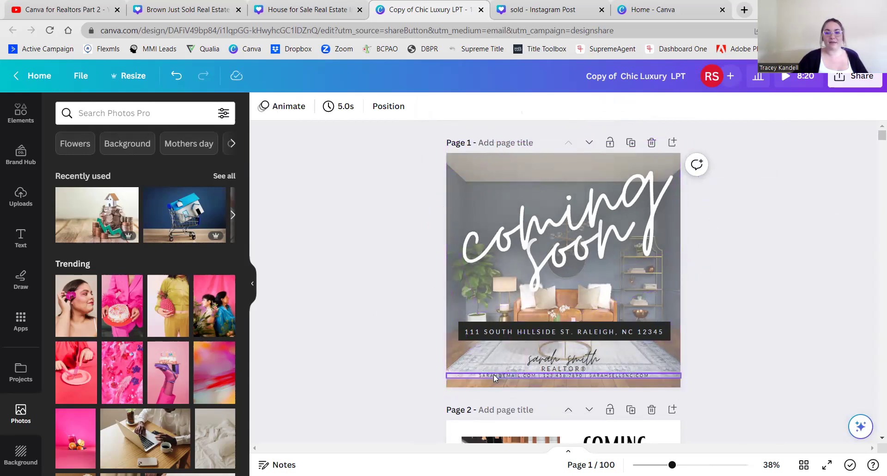
- Set the agent's name to the Bright font, widen it onto one line, then move to the sold post
{"action": "left_click", "coordinate": [558, 359]}
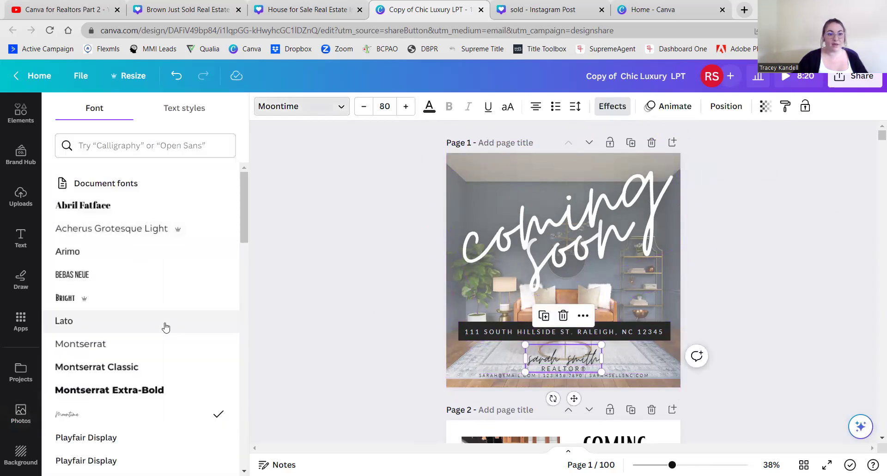
{"action": "left_click", "coordinate": [65, 298]}
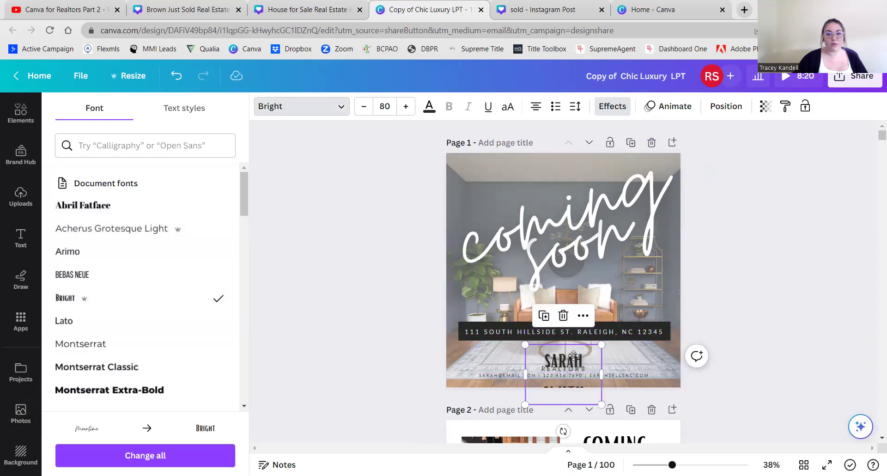
{"action": "left_click_drag", "start_coordinate": [601, 375], "coordinate": [555, 354]}
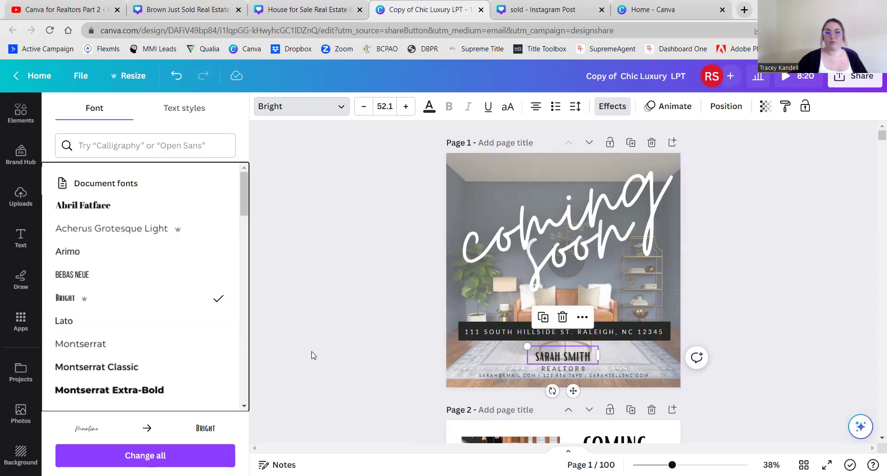
{"action": "left_click", "coordinate": [312, 356]}
{"action": "left_click", "coordinate": [377, 403]}
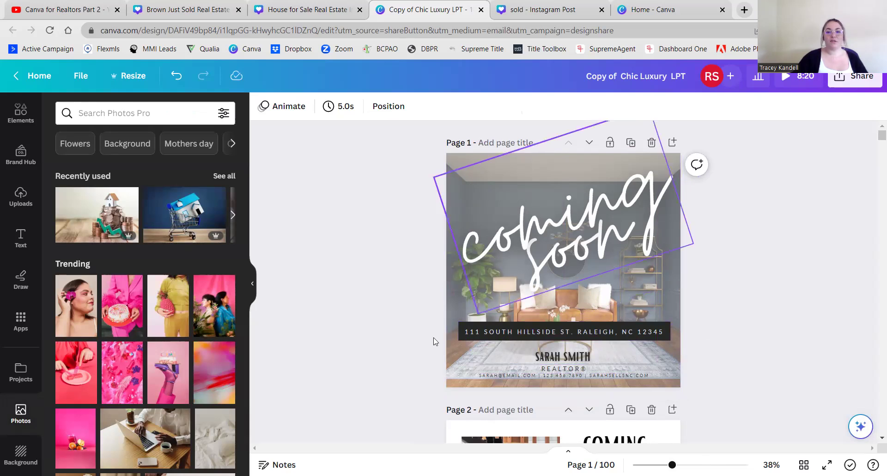
{"action": "scroll", "coordinate": [337, 289], "scroll_direction": "down", "scroll_amount": 4}
{"action": "scroll", "coordinate": [337, 290], "scroll_direction": "up", "scroll_amount": 4}
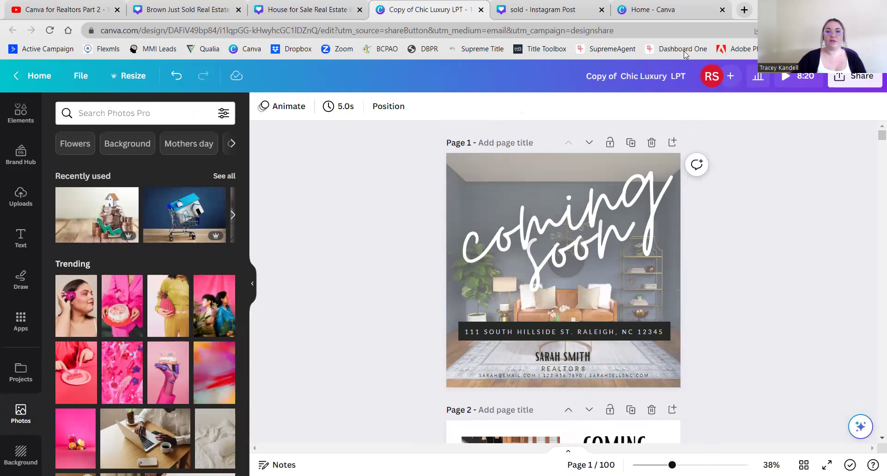
{"action": "left_click", "coordinate": [597, 19]}
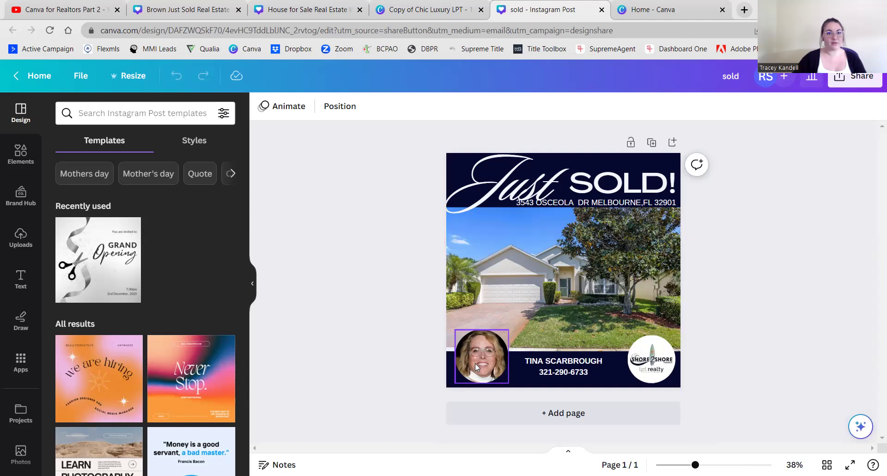
- Reposition the agent's face within the round headshot frame, then shrink the 'Just' script heading to size 200
{"action": "double_click", "coordinate": [475, 363]}
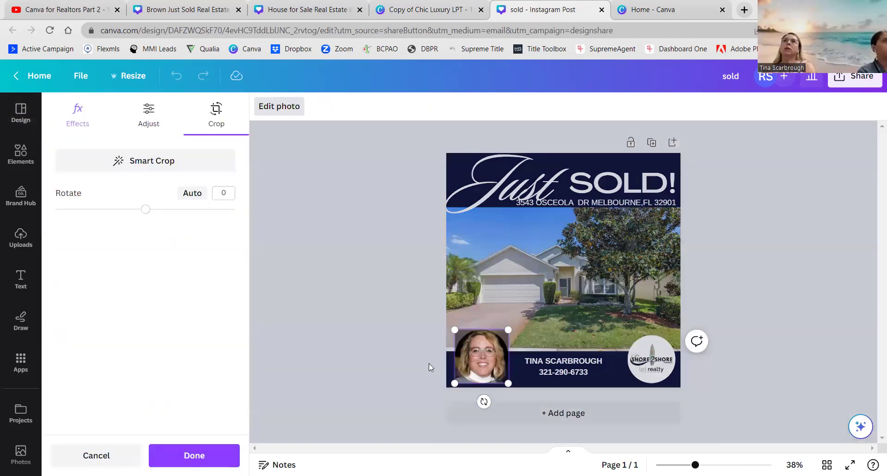
{"action": "left_click", "coordinate": [435, 366]}
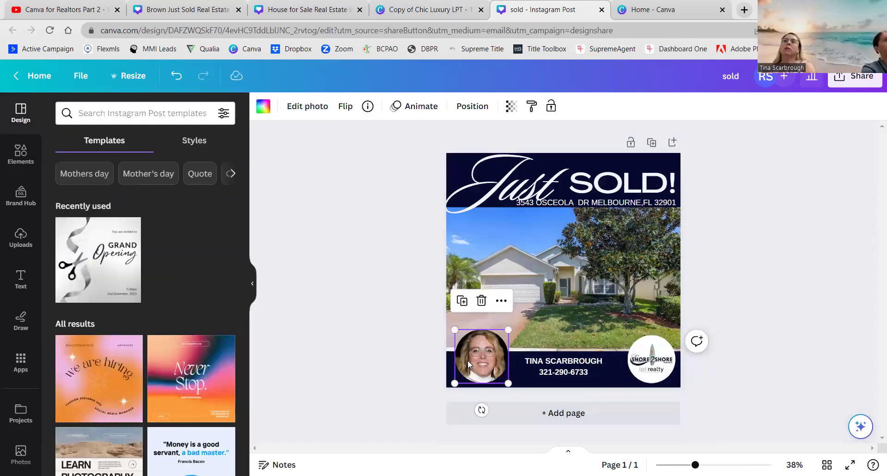
{"action": "double_click", "coordinate": [484, 360]}
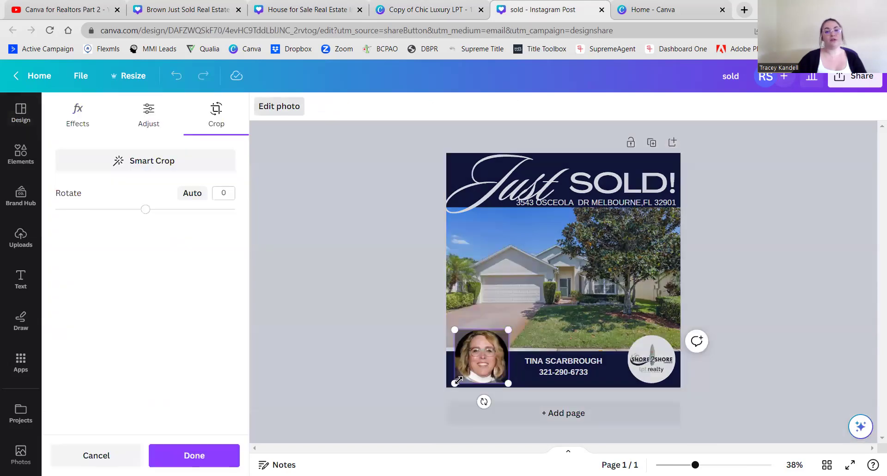
{"action": "left_click_drag", "start_coordinate": [478, 364], "coordinate": [481, 356]}
{"action": "left_click", "coordinate": [355, 351]}
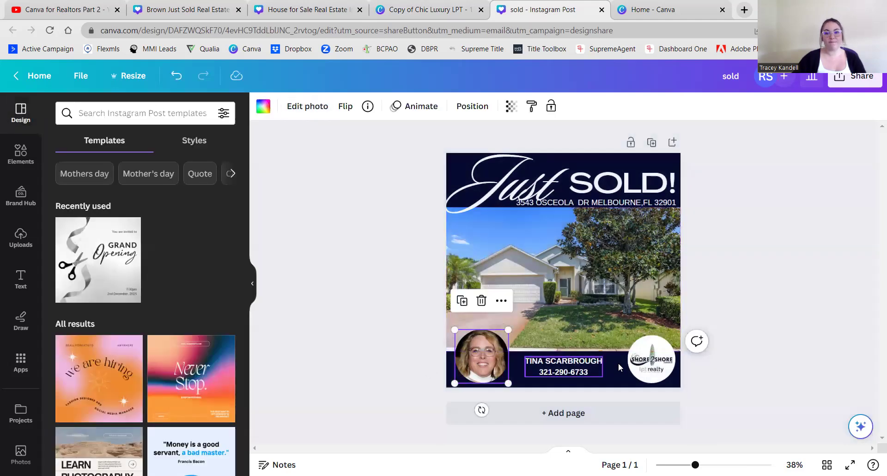
{"action": "left_click", "coordinate": [365, 371]}
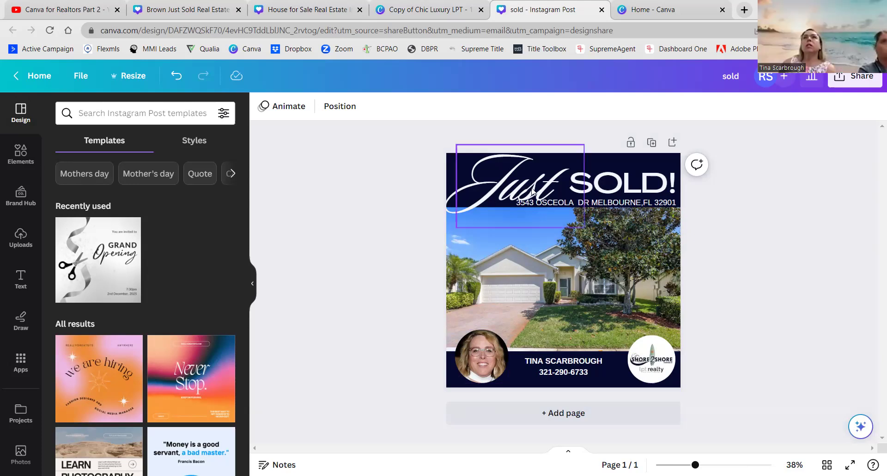
{"action": "left_click", "coordinate": [581, 225]}
{"action": "left_click_drag", "start_coordinate": [580, 224], "coordinate": [562, 214]}
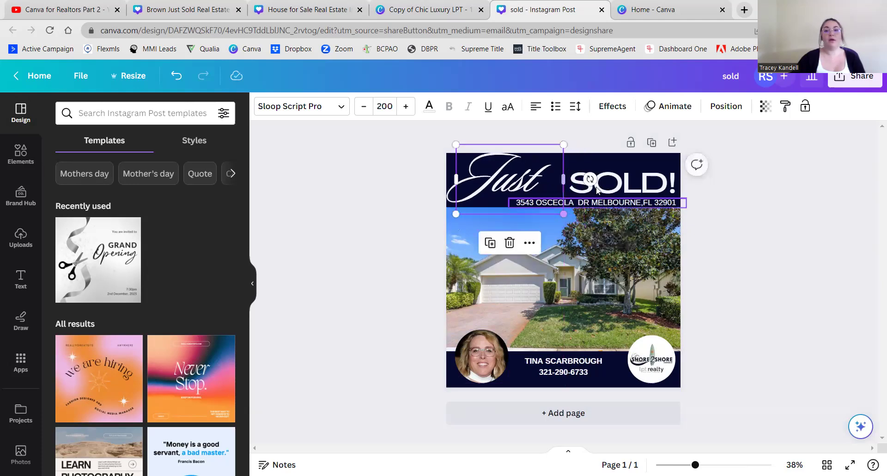
{"action": "left_click", "coordinate": [619, 182]}
{"action": "left_click_drag", "start_coordinate": [619, 181], "coordinate": [594, 179]}
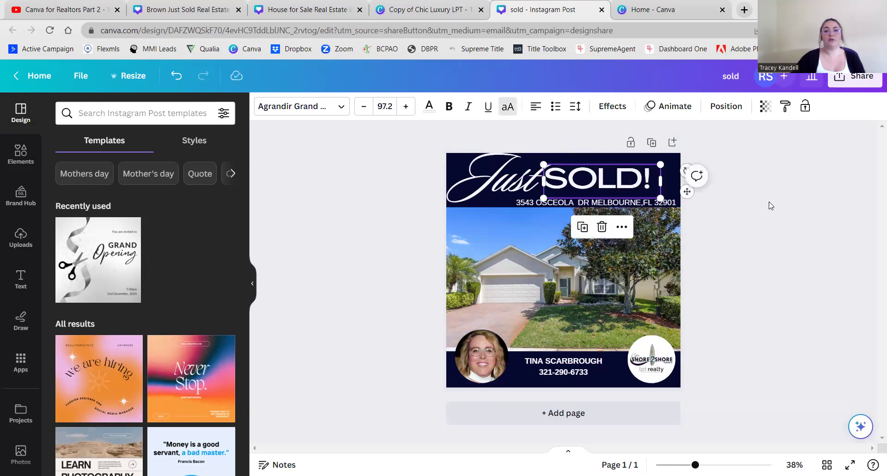
{"action": "left_click", "coordinate": [763, 240]}
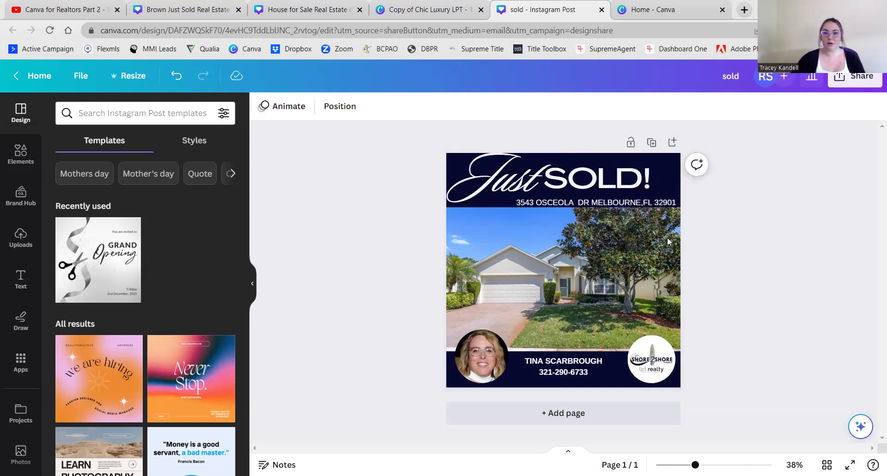
{"action": "left_click", "coordinate": [593, 175]}
{"action": "left_click", "coordinate": [782, 223]}
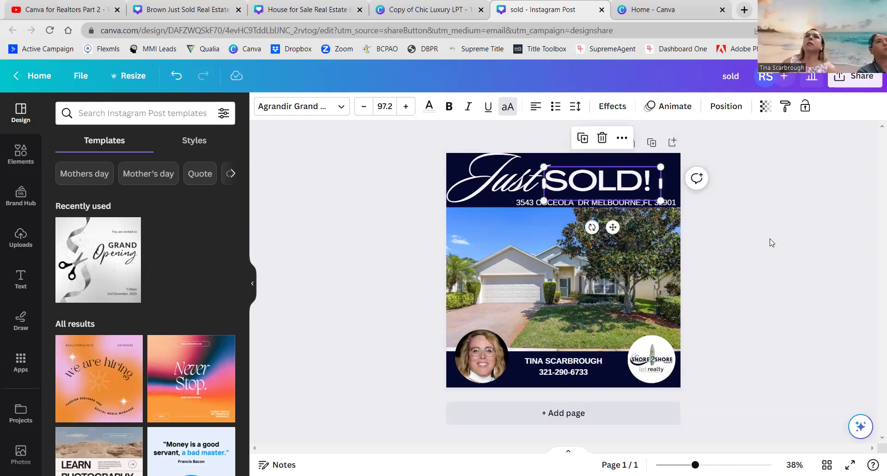
{"action": "left_click", "coordinate": [660, 207]}
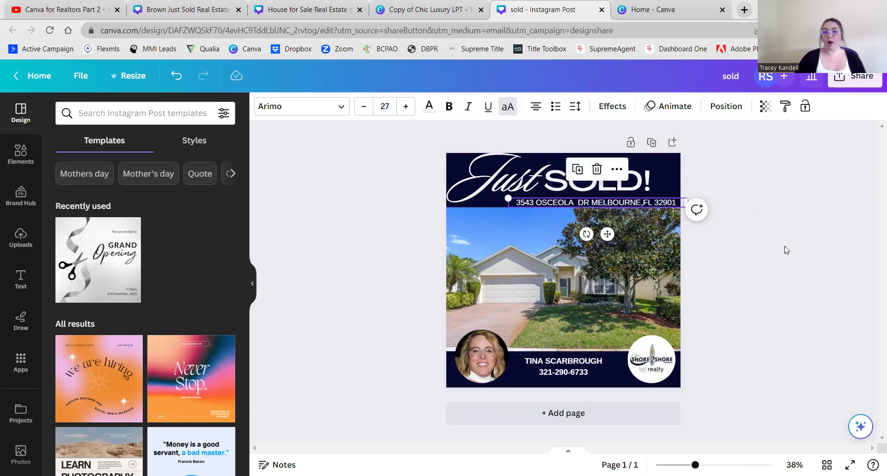
{"action": "key", "text": "Up"}
{"action": "key", "text": "Up"}
{"action": "key", "text": "Up"}
{"action": "key", "text": "Up"}
{"action": "key", "text": "Up"}
{"action": "key", "text": "Up"}
{"action": "key", "text": "Up"}
{"action": "key", "text": "Up"}
{"action": "key", "text": "Down"}
{"action": "key", "text": "Down"}
{"action": "key", "text": "Down"}
{"action": "key", "text": "Down"}
{"action": "key", "text": "Down"}
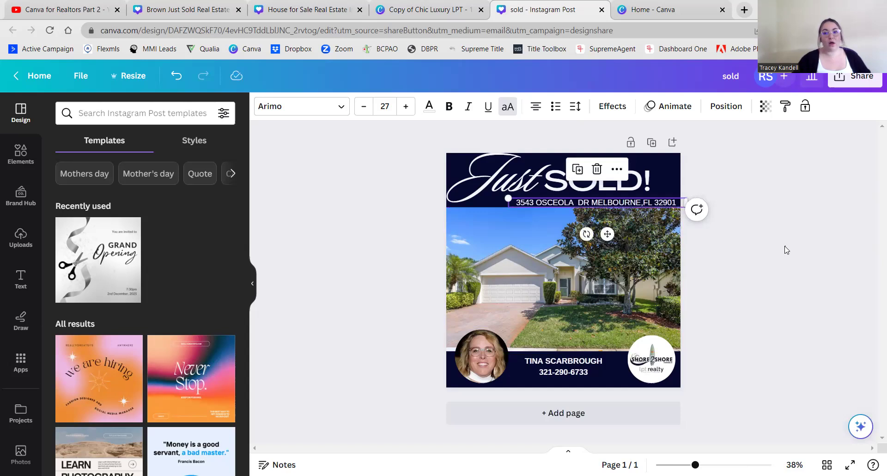
{"action": "left_click", "coordinate": [787, 250]}
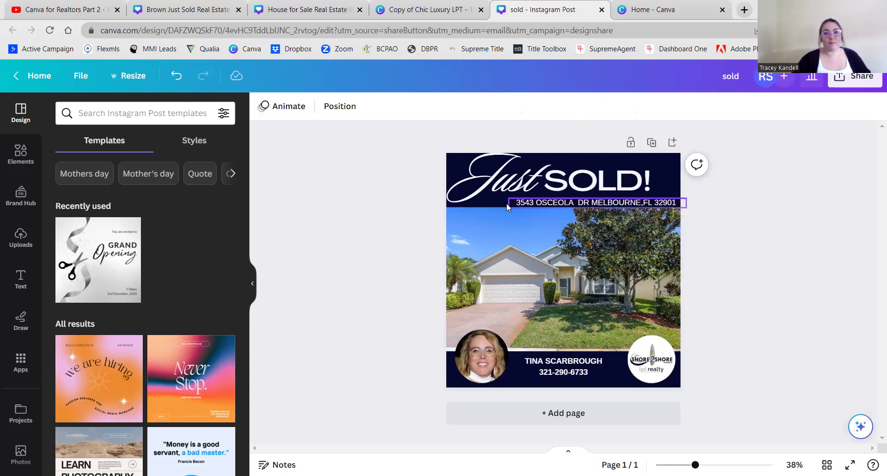
{"action": "left_click", "coordinate": [629, 205]}
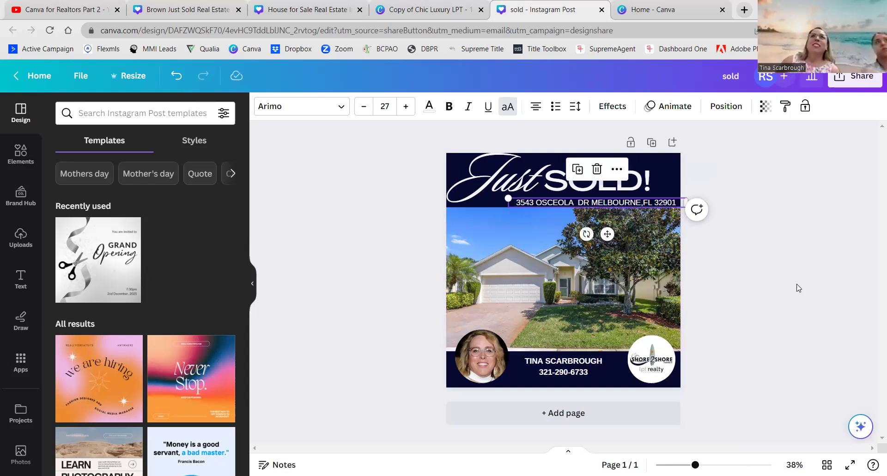
{"action": "key", "text": "Up"}
{"action": "key", "text": "Up"}
{"action": "key", "text": "Up"}
{"action": "key", "text": "Up"}
{"action": "key", "text": "Up"}
{"action": "key", "text": "Up"}
{"action": "key", "text": "Up"}
{"action": "key", "text": "Up"}
{"action": "key", "text": "Up"}
{"action": "key", "text": "Up"}
{"action": "key", "text": "Up"}
{"action": "key", "text": "Up"}
{"action": "key", "text": "Up"}
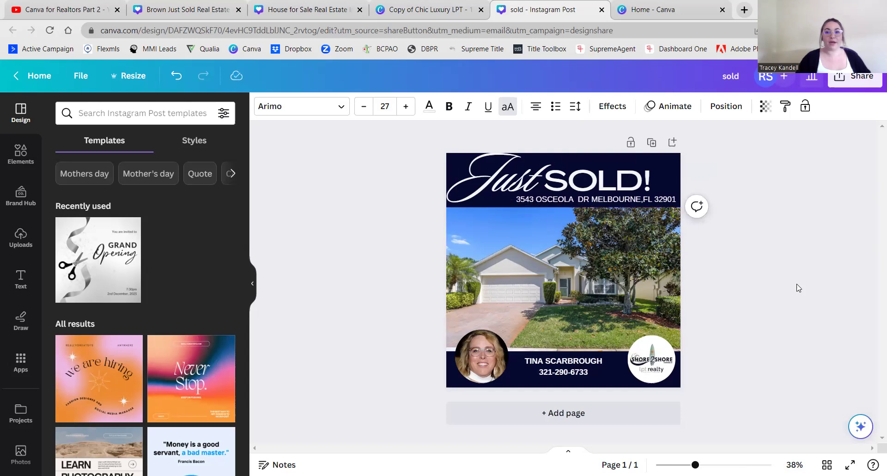
{"action": "key", "text": "Up"}
{"action": "key", "text": "Up"}
{"action": "key", "text": "Left"}
{"action": "key", "text": "Left"}
{"action": "key", "text": "Left"}
{"action": "key", "text": "Left"}
{"action": "key", "text": "Left"}
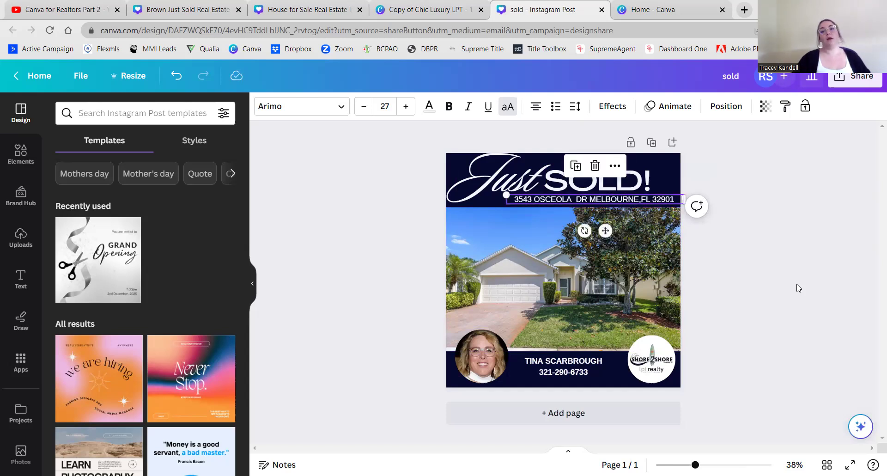
{"action": "key", "text": "Escape"}
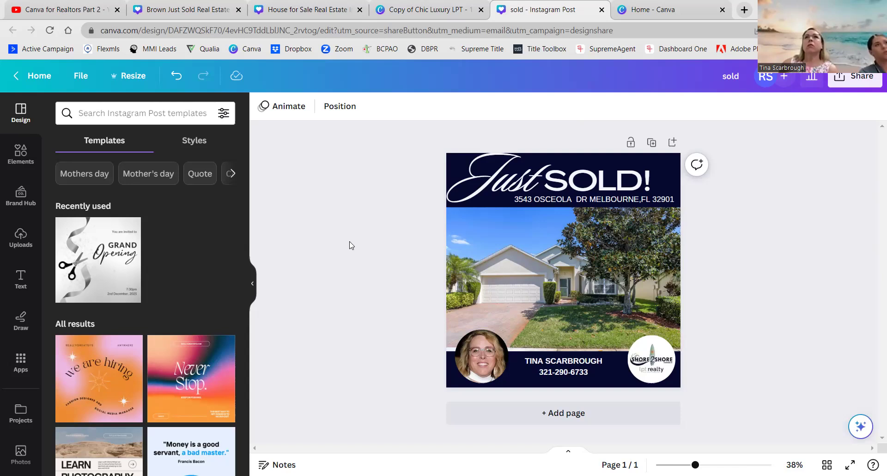
{"action": "key", "text": "ctrl+z"}
{"action": "key", "text": "ctrl+z"}
{"action": "key", "text": "ctrl+z"}
{"action": "key", "text": "ctrl+z"}
{"action": "key", "text": "ctrl+z"}
{"action": "key", "text": "ctrl+z"}
{"action": "key", "text": "ctrl+z"}
{"action": "key", "text": "ctrl+z"}
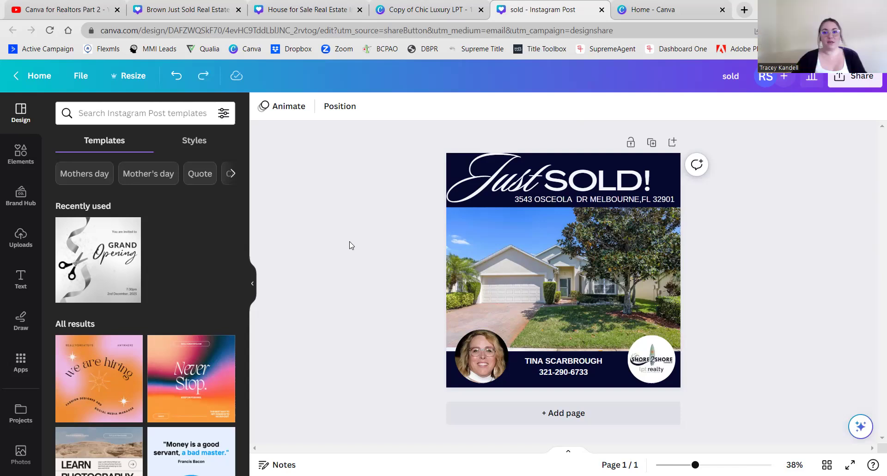
{"action": "key", "text": "ctrl+z"}
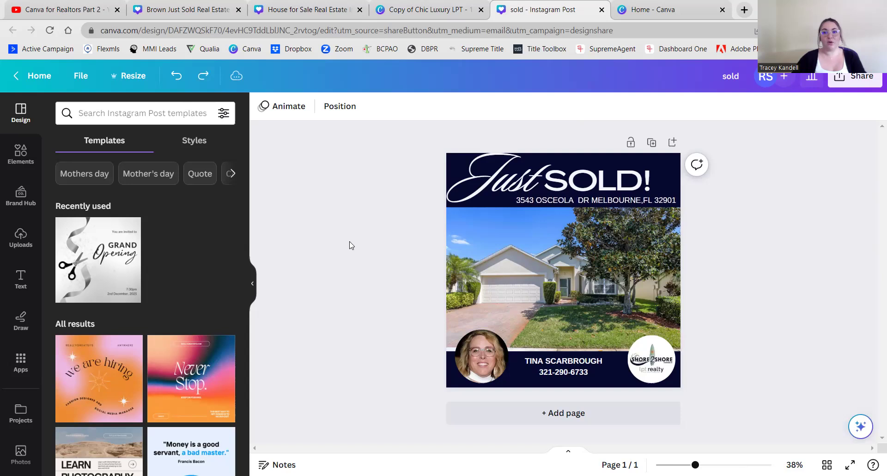
{"action": "key", "text": "ctrl+z"}
{"action": "key", "text": "ctrl+z"}
{"action": "key", "text": "ctrl+z"}
{"action": "key", "text": "ctrl+z"}
{"action": "key", "text": "ctrl+z"}
{"action": "key", "text": "ctrl+z"}
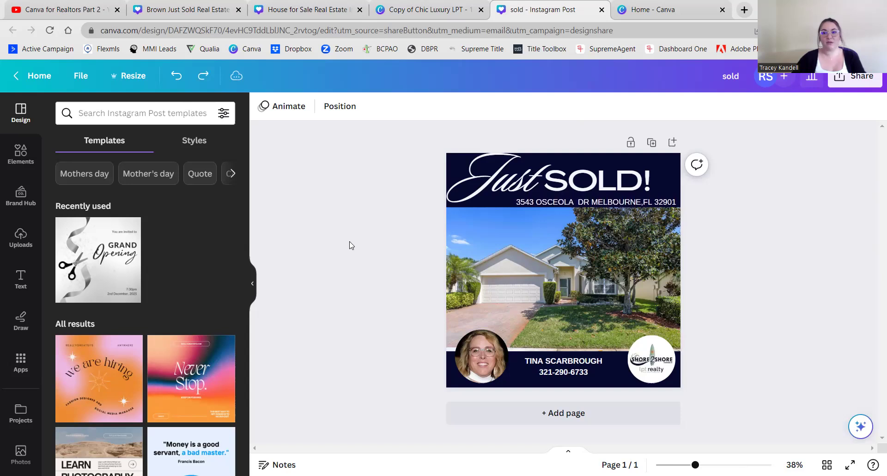
{"action": "key", "text": "ctrl+z"}
{"action": "key", "text": "ctrl+z"}
{"action": "key", "text": "ctrl+z"}
{"action": "key", "text": "ctrl+z"}
{"action": "key", "text": "ctrl+z"}
{"action": "key", "text": "ctrl+z"}
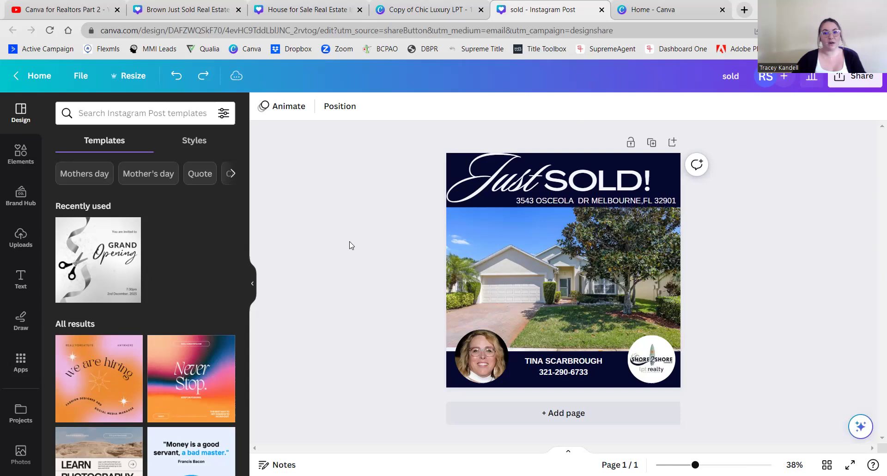
{"action": "key", "text": "ctrl+z"}
{"action": "key", "text": "ctrl+z"}
{"action": "key", "text": "ctrl+z"}
{"action": "key", "text": "ctrl+z"}
{"action": "key", "text": "ctrl+z"}
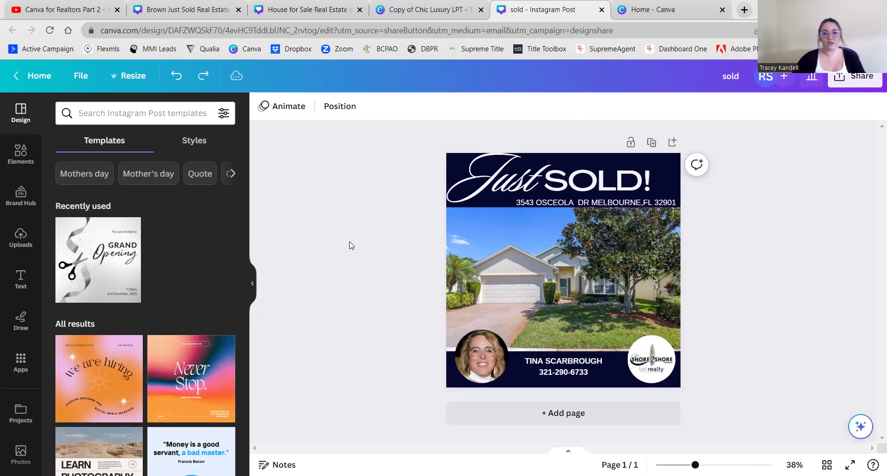
{"action": "key", "text": "ctrl+z"}
{"action": "key", "text": "ctrl+z"}
{"action": "key", "text": "ctrl+z"}
{"action": "key", "text": "ctrl+z"}
{"action": "key", "text": "ctrl+z"}
{"action": "key", "text": "ctrl+z"}
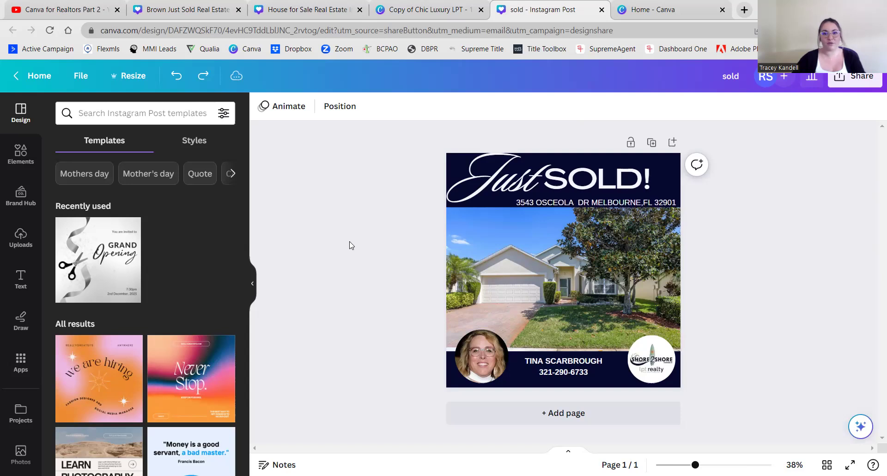
{"action": "key", "text": "ctrl+z"}
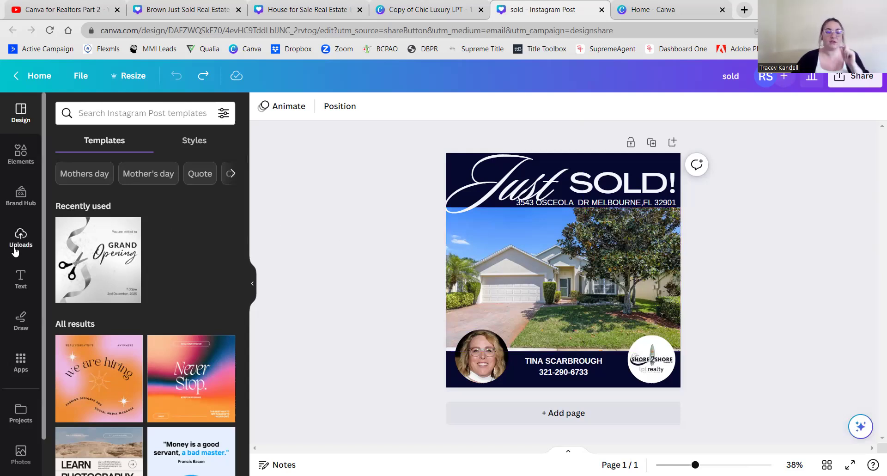
- Add a square shape, stretch it into a thin wide bar, and colour it navy
{"action": "left_click", "coordinate": [19, 159]}
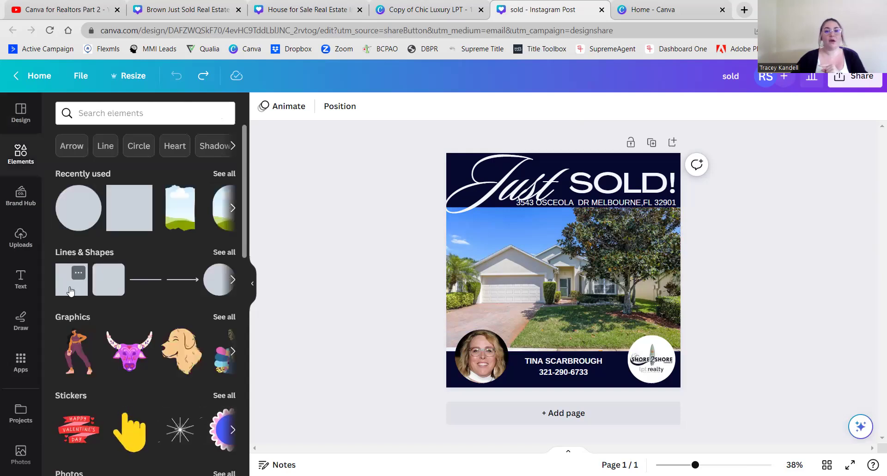
{"action": "key", "text": "r"}
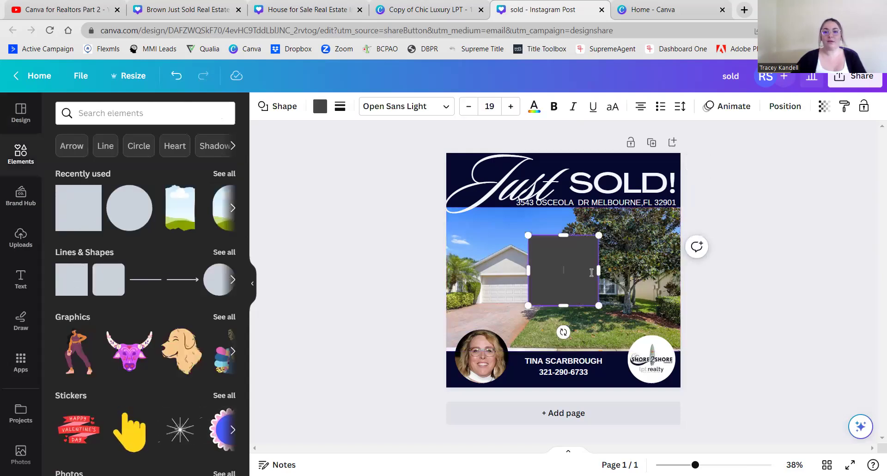
{"action": "left_click_drag", "start_coordinate": [595, 271], "coordinate": [693, 274]}
{"action": "left_click_drag", "start_coordinate": [617, 305], "coordinate": [617, 253]}
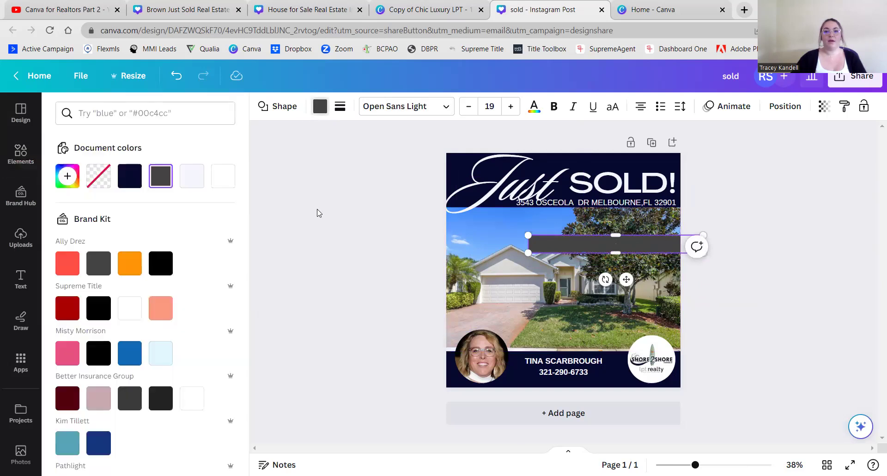
{"action": "left_click", "coordinate": [138, 183]}
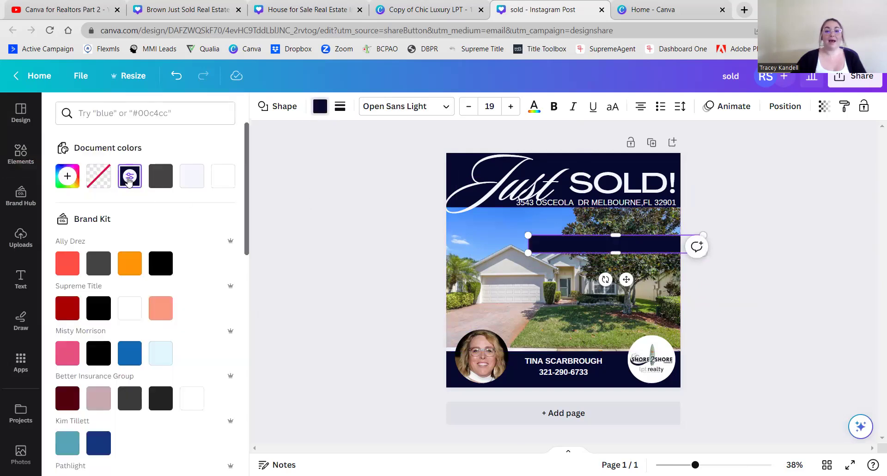
{"action": "left_click", "coordinate": [326, 276]}
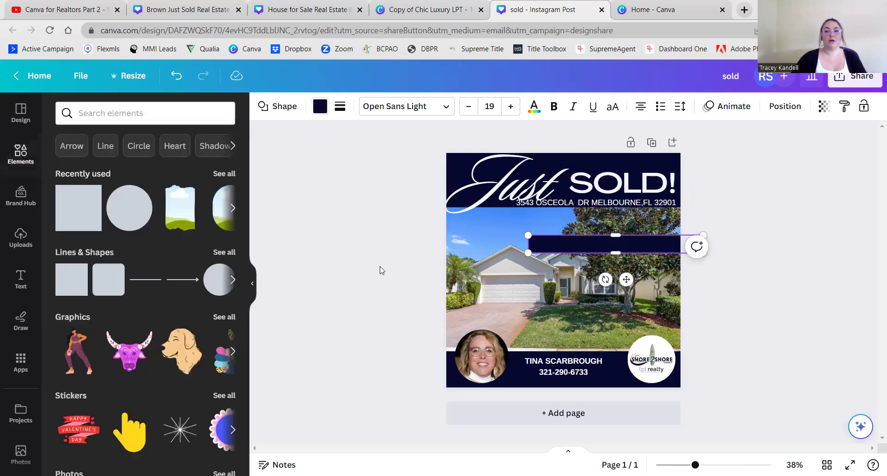
- Set the navy bar's transparency to 33 and move it just below the address line
{"action": "left_click", "coordinate": [822, 105]}
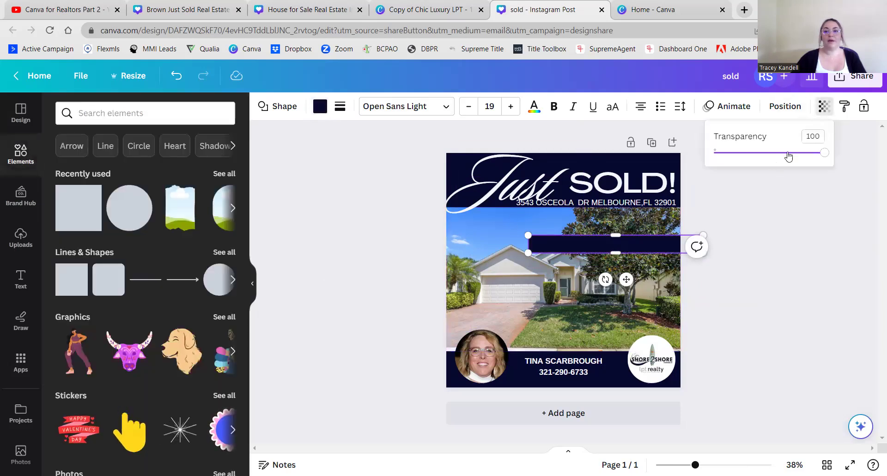
{"action": "left_click_drag", "start_coordinate": [827, 155], "coordinate": [751, 157]}
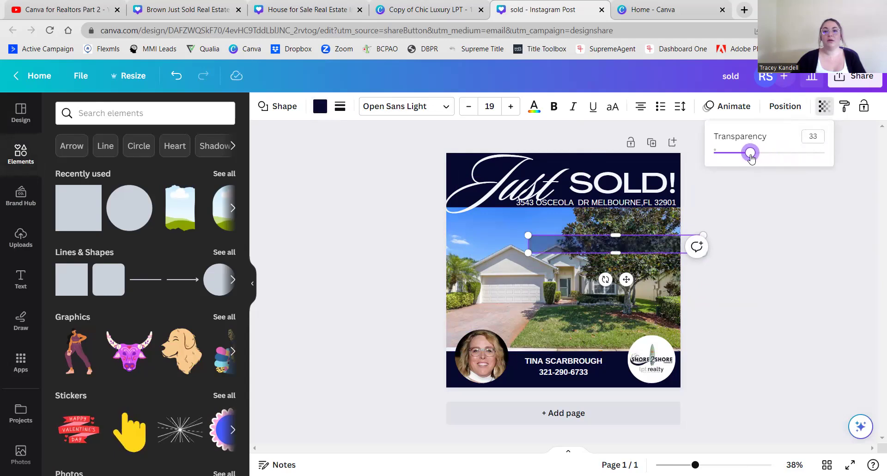
{"action": "left_click", "coordinate": [771, 227]}
{"action": "left_click", "coordinate": [698, 277]}
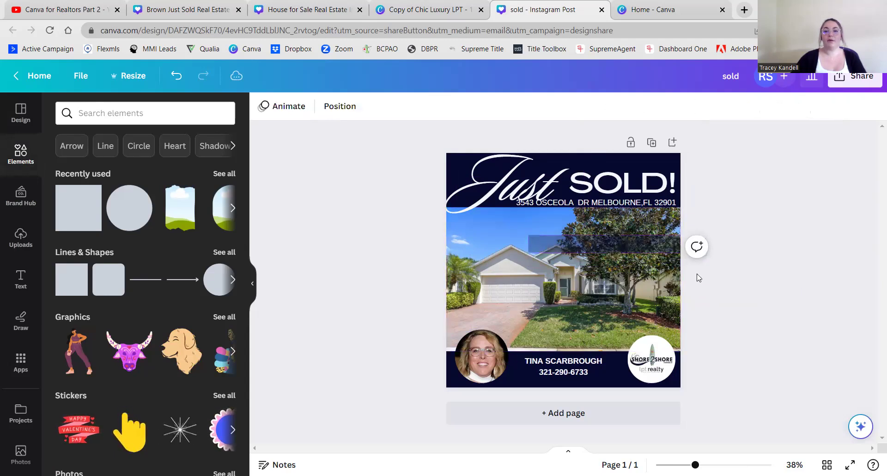
{"action": "left_click", "coordinate": [613, 248]}
{"action": "left_click_drag", "start_coordinate": [613, 248], "coordinate": [600, 218]}
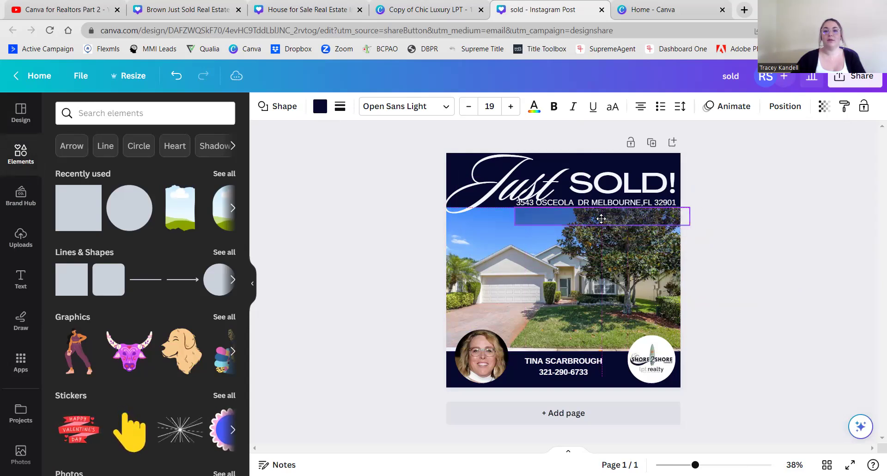
- Drag the address text down onto the navy bar and nudge it six steps left
{"action": "left_click", "coordinate": [707, 190]}
{"action": "left_click_drag", "start_coordinate": [654, 209], "coordinate": [656, 215]}
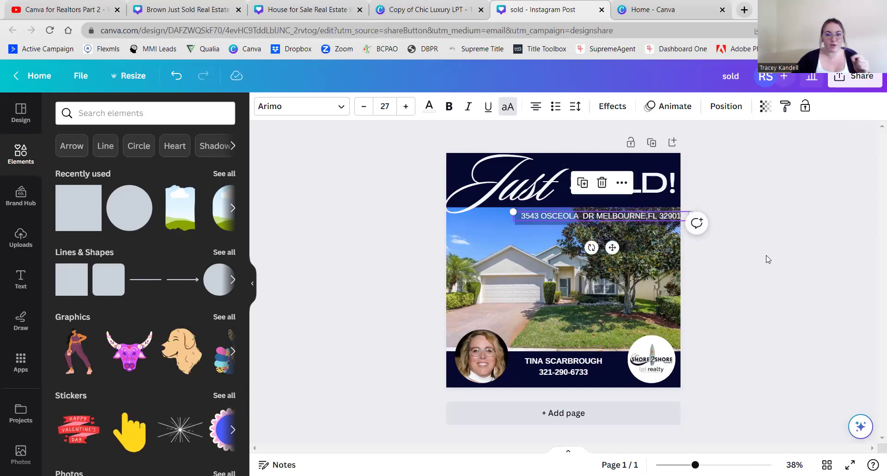
{"action": "left_click", "coordinate": [768, 258]}
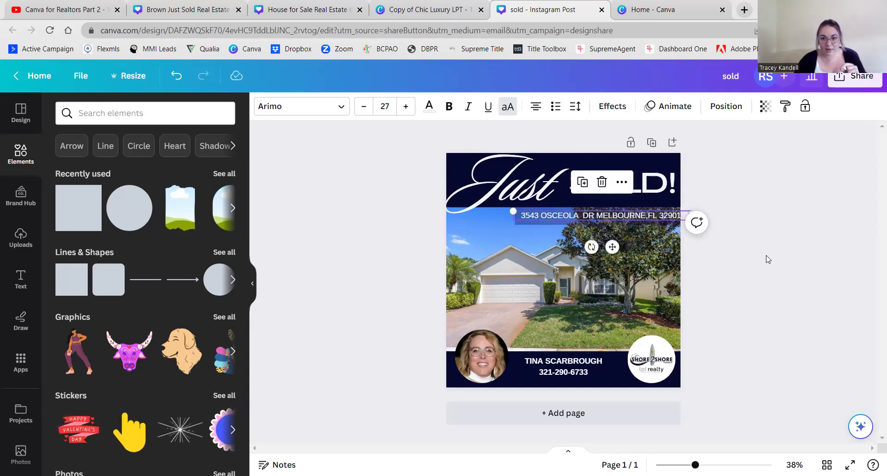
{"action": "key", "text": "Left"}
{"action": "key", "text": "Left"}
{"action": "key", "text": "Left"}
{"action": "key", "text": "Left"}
{"action": "key", "text": "Left"}
{"action": "key", "text": "Left"}
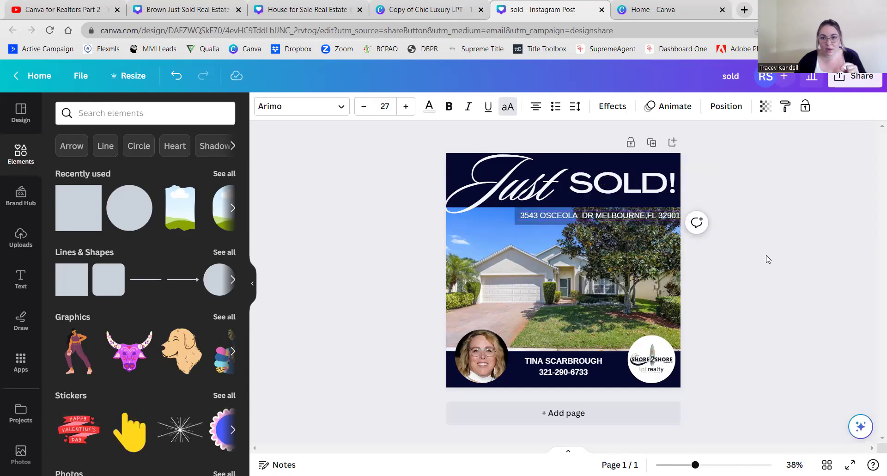
{"action": "key", "text": "Left"}
{"action": "key", "text": "Left"}
{"action": "key", "text": "Left"}
{"action": "key", "text": "Left"}
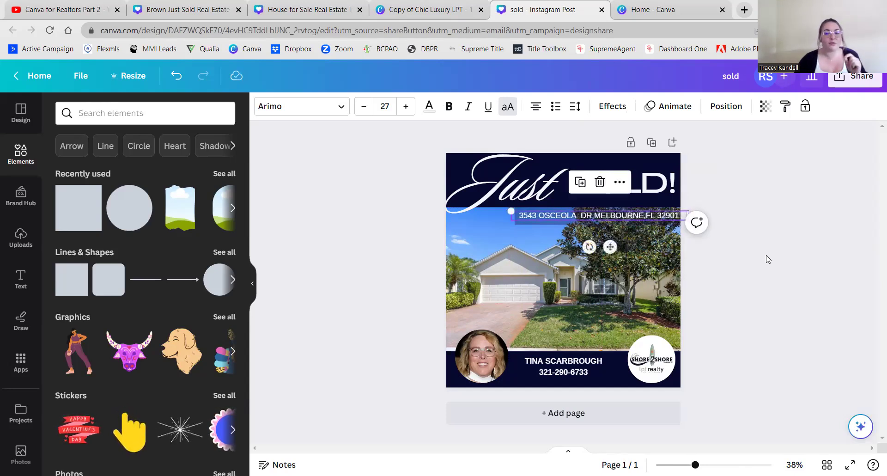
{"action": "key", "text": "Left"}
{"action": "key", "text": "Left"}
{"action": "key", "text": "Left"}
{"action": "key", "text": "Left"}
{"action": "key", "text": "Left"}
{"action": "key", "text": "Left"}
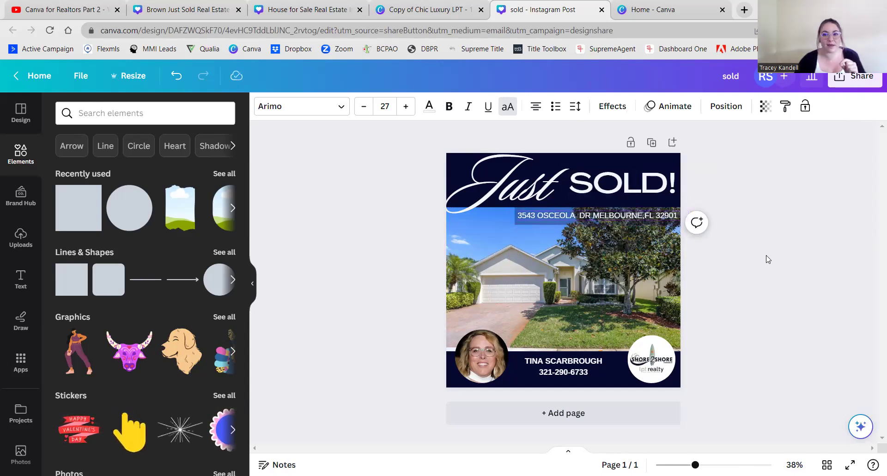
{"action": "key", "text": "Left"}
{"action": "key", "text": "Left"}
{"action": "key", "text": "Left"}
{"action": "key", "text": "Left"}
{"action": "key", "text": "Left"}
{"action": "key", "text": "Left"}
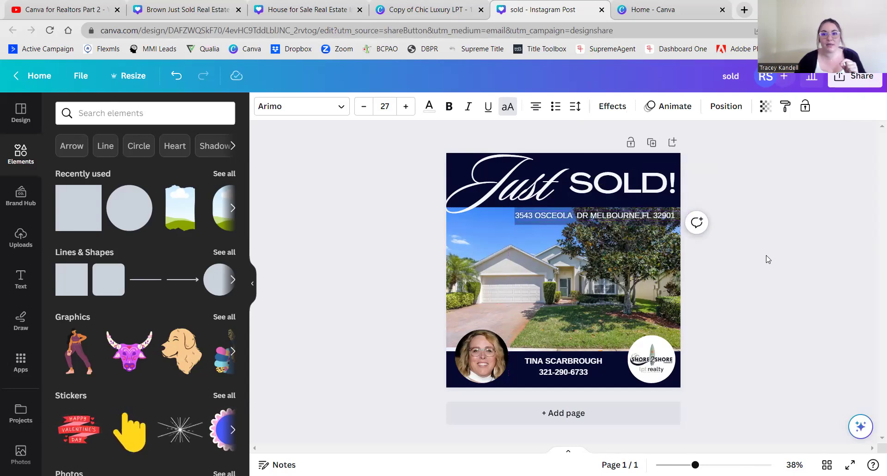
{"action": "key", "text": "Left"}
{"action": "key", "text": "Left"}
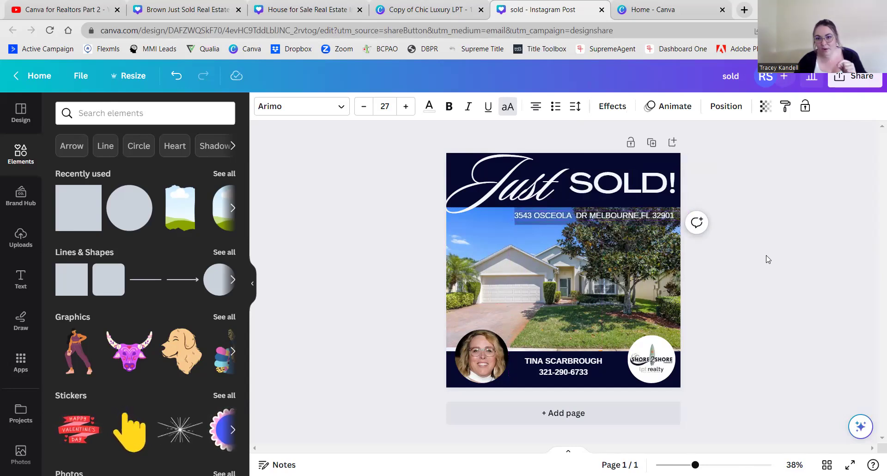
{"action": "key", "text": "Left"}
{"action": "key", "text": "Left"}
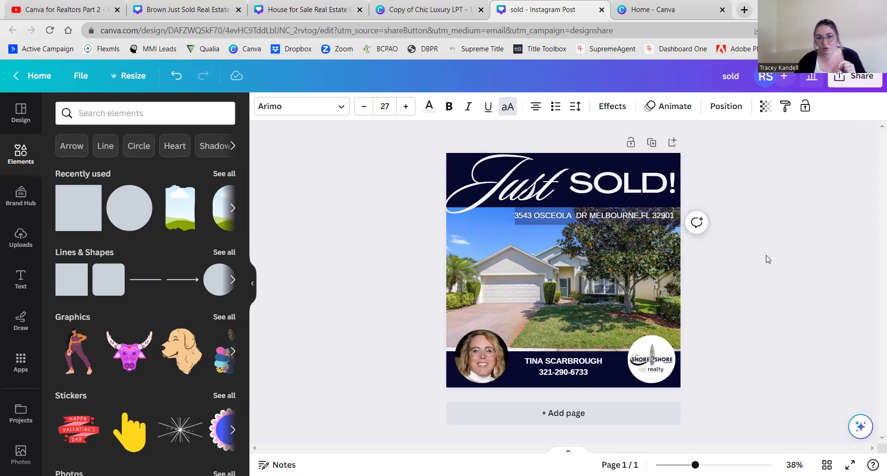
{"action": "left_click", "coordinate": [744, 206]}
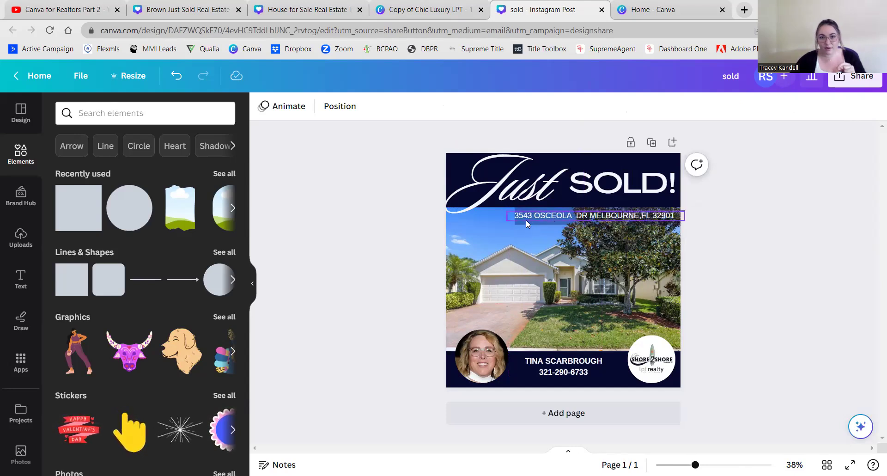
- Widen the navy address bar slightly to the left
{"action": "left_click", "coordinate": [623, 225]}
{"action": "left_click_drag", "start_coordinate": [512, 216], "coordinate": [508, 216]}
{"action": "left_click", "coordinate": [388, 241]}
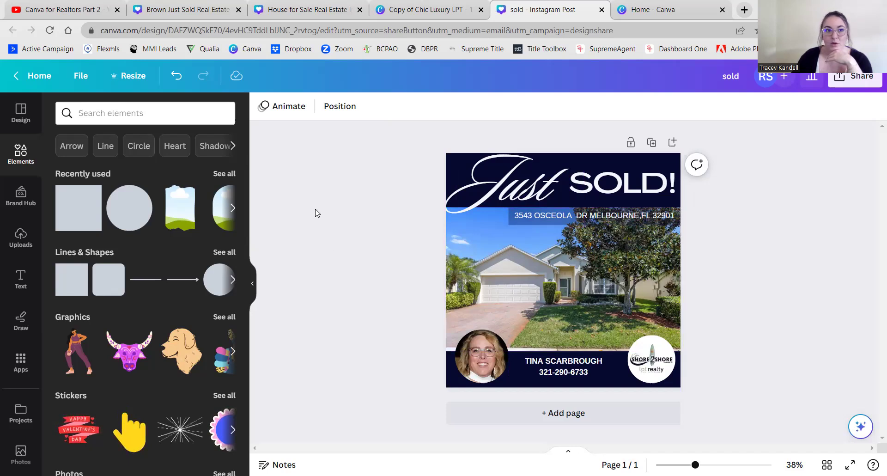
{"action": "left_click", "coordinate": [130, 81]}
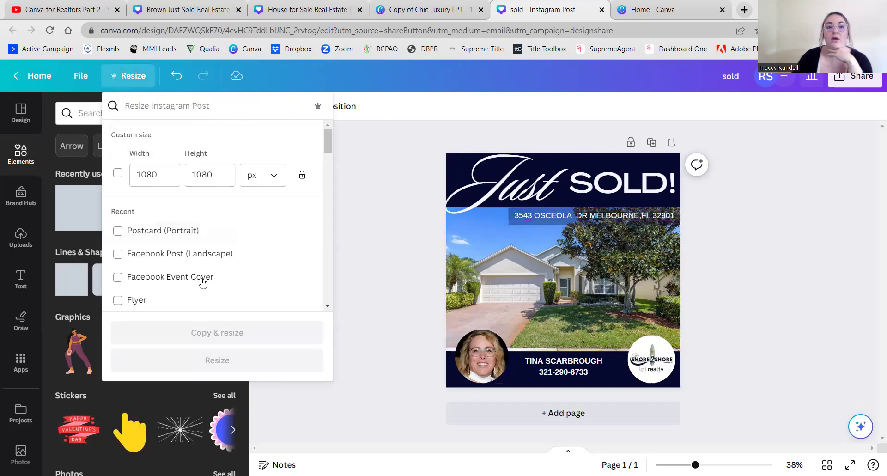
- Make a resized Instagram Story copy of the post by searching 'story'
{"action": "left_click", "coordinate": [183, 111]}
{"action": "type", "text": "story"}
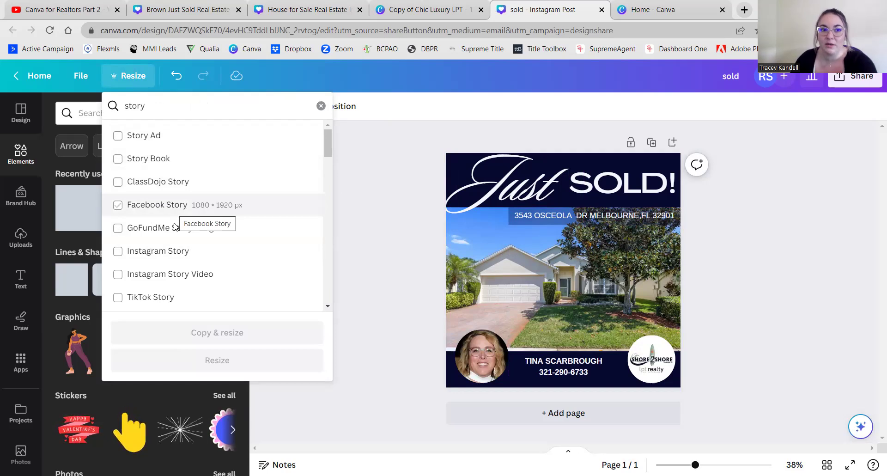
{"action": "left_click", "coordinate": [162, 253]}
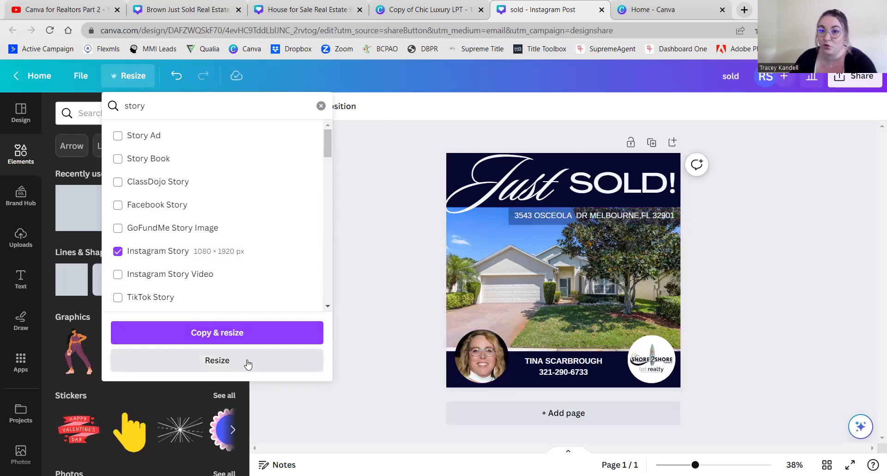
{"action": "left_click", "coordinate": [225, 336]}
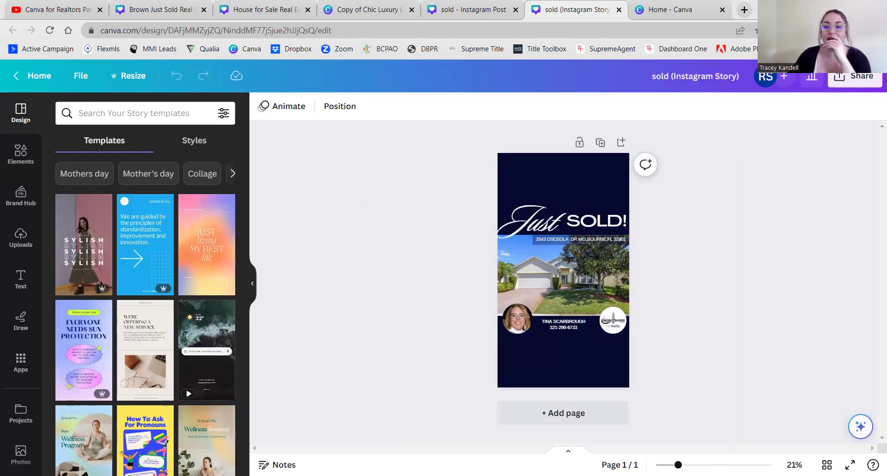
- Zoom the story view to 36% and gather the Just SOLD! heading pieces at the top
{"action": "left_click_drag", "start_coordinate": [678, 465], "coordinate": [693, 465]}
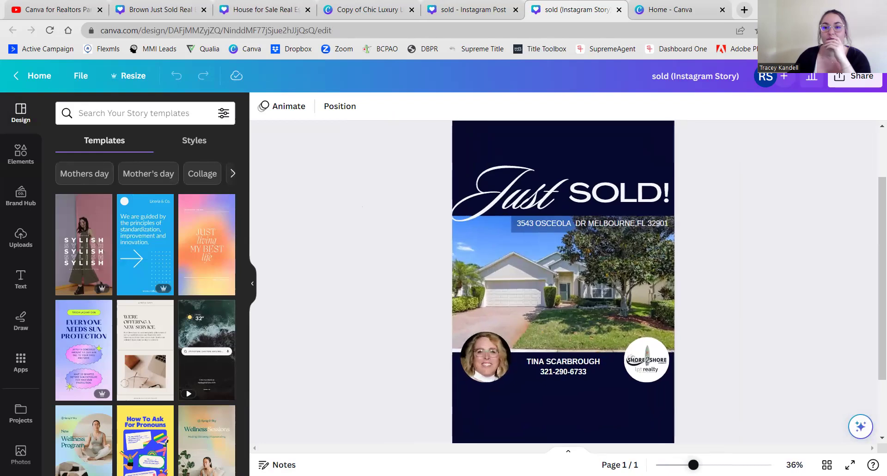
{"action": "scroll", "coordinate": [762, 386], "scroll_direction": "up", "scroll_amount": 2}
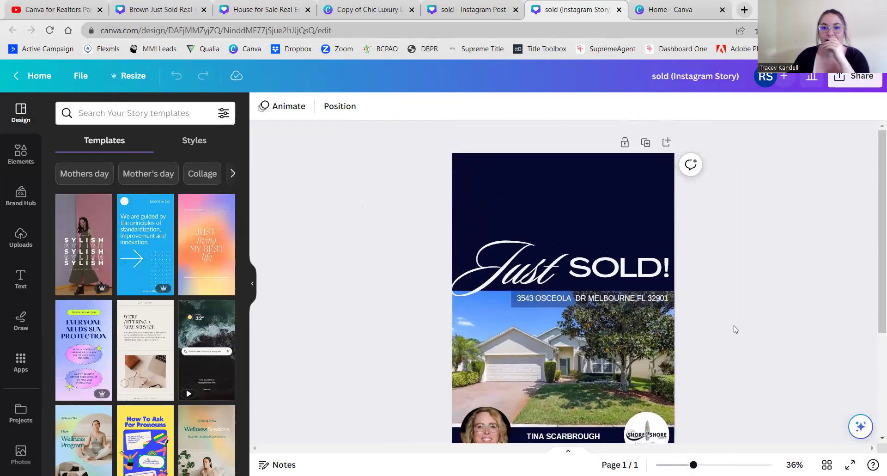
{"action": "scroll", "coordinate": [734, 330], "scroll_direction": "down", "scroll_amount": 3}
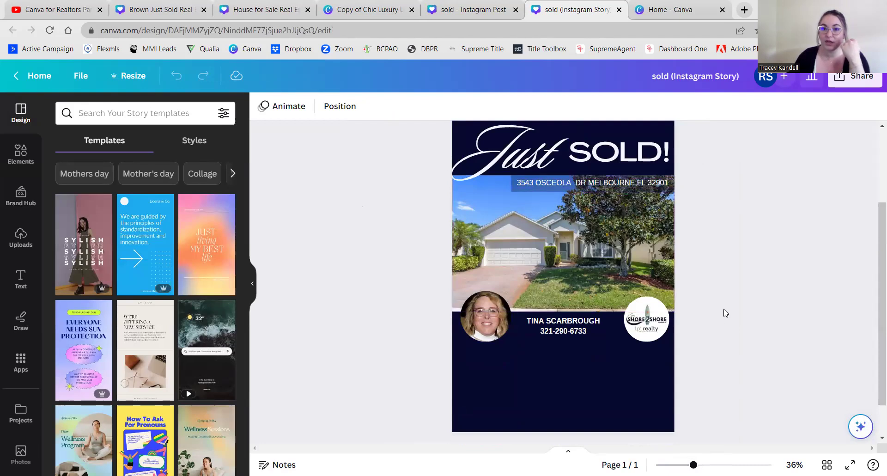
{"action": "scroll", "coordinate": [726, 313], "scroll_direction": "up", "scroll_amount": 2}
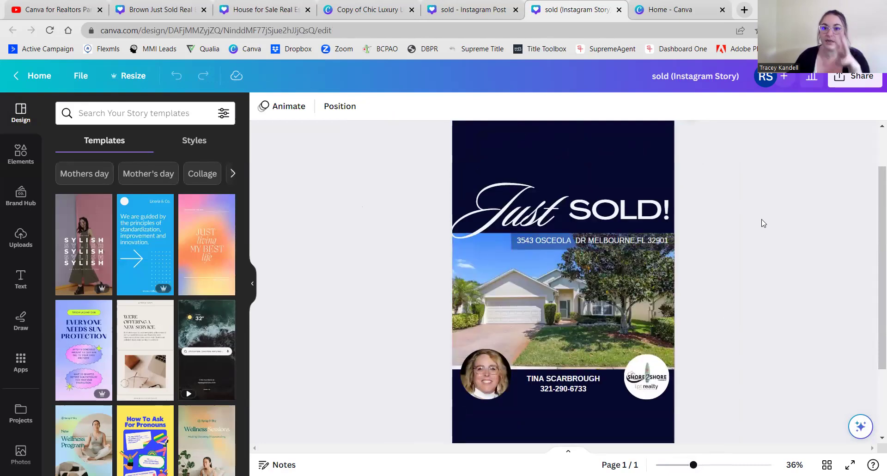
{"action": "scroll", "coordinate": [758, 224], "scroll_direction": "up", "scroll_amount": 2}
{"action": "scroll", "coordinate": [755, 224], "scroll_direction": "down", "scroll_amount": 2}
{"action": "scroll", "coordinate": [745, 227], "scroll_direction": "up", "scroll_amount": 2}
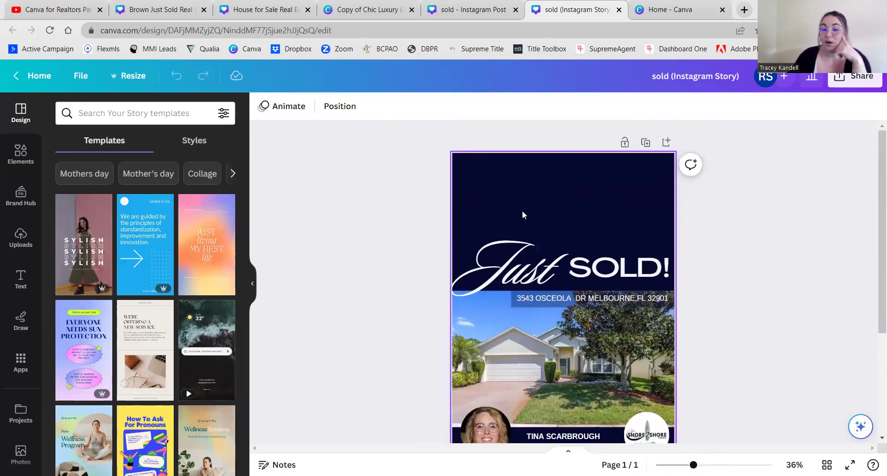
{"action": "left_click_drag", "start_coordinate": [495, 222], "coordinate": [613, 193]}
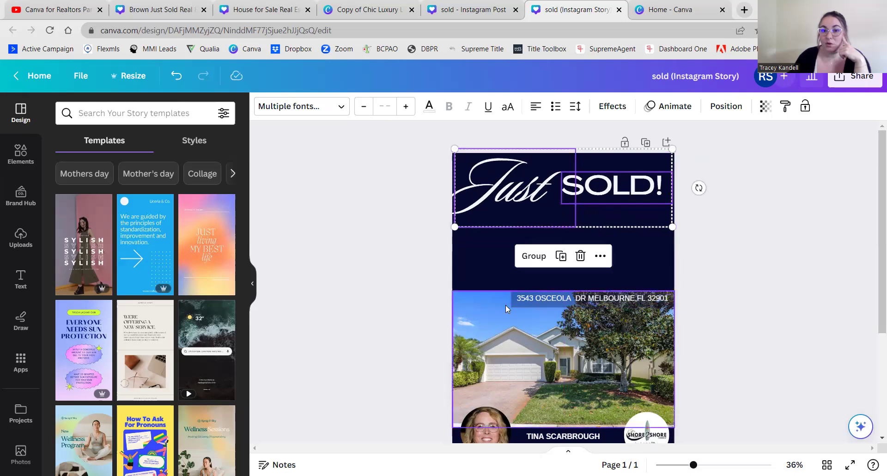
- Move the house photo up beneath the heading and adjust its bottom edge
{"action": "left_click_drag", "start_coordinate": [490, 304], "coordinate": [491, 240]}
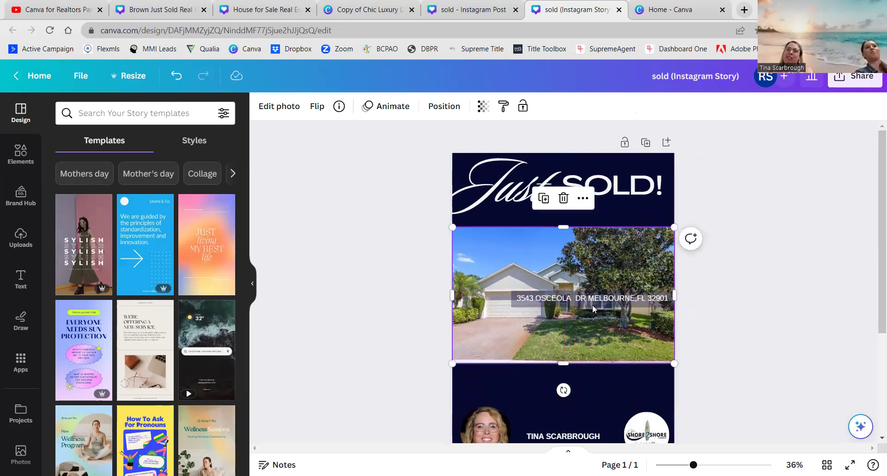
{"action": "right_click", "coordinate": [481, 263]}
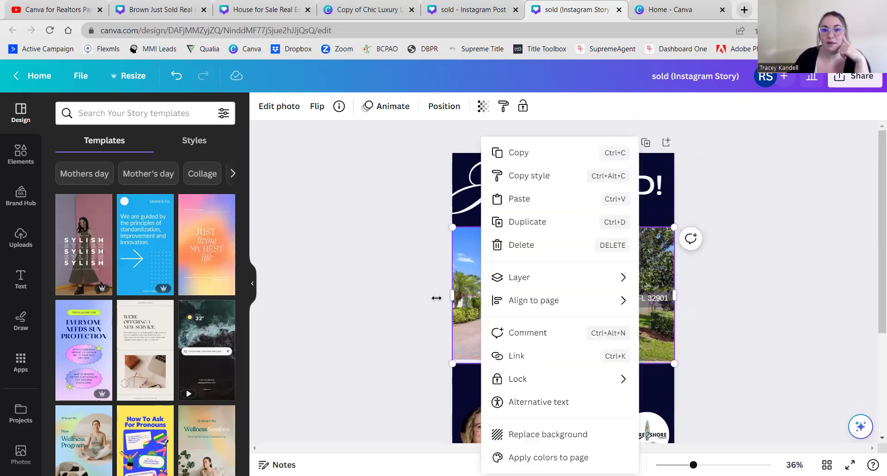
{"action": "left_click", "coordinate": [434, 298]}
{"action": "left_click", "coordinate": [562, 349]}
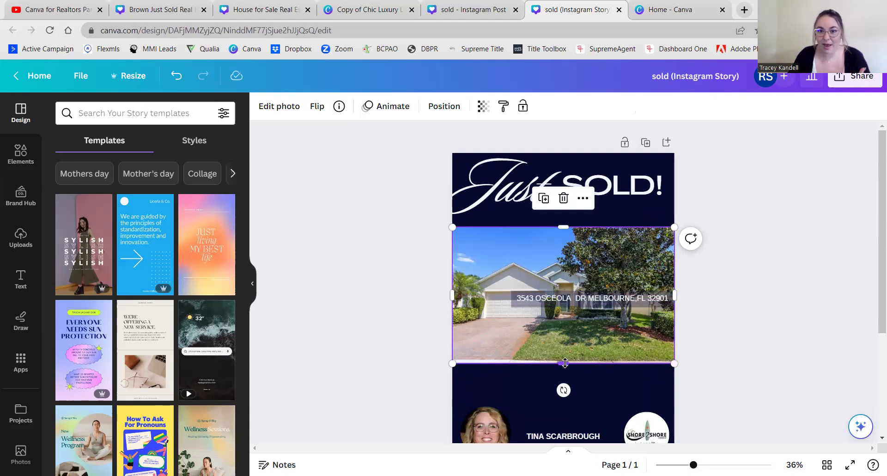
{"action": "left_click_drag", "start_coordinate": [566, 360], "coordinate": [569, 359]}
{"action": "left_click", "coordinate": [723, 347]}
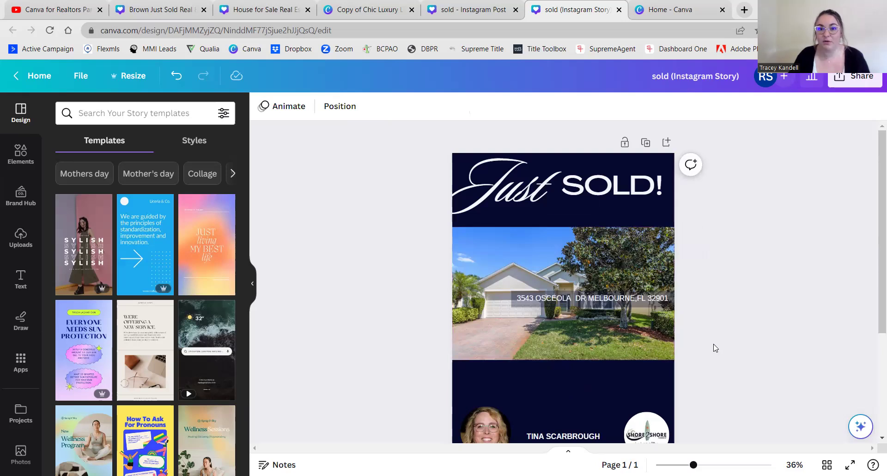
- Nudge the house photo up flush against the Just SOLD! header
{"action": "scroll", "coordinate": [681, 382], "scroll_direction": "down", "scroll_amount": 2}
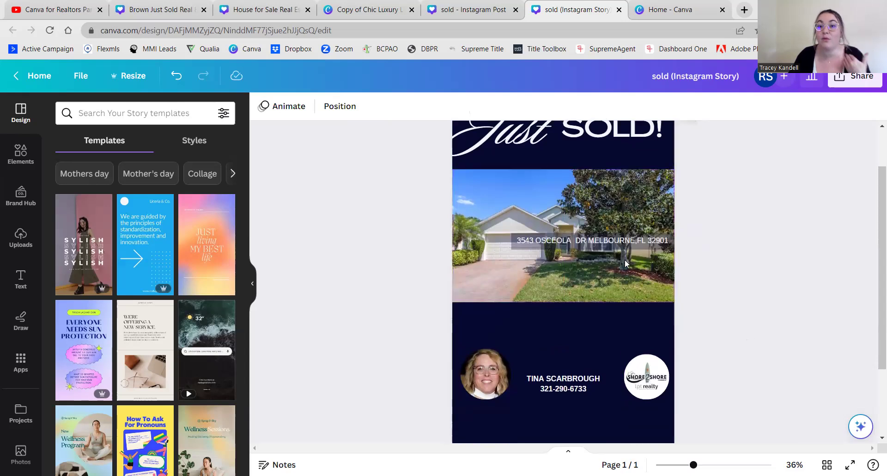
{"action": "scroll", "coordinate": [754, 248], "scroll_direction": "up", "scroll_amount": 2}
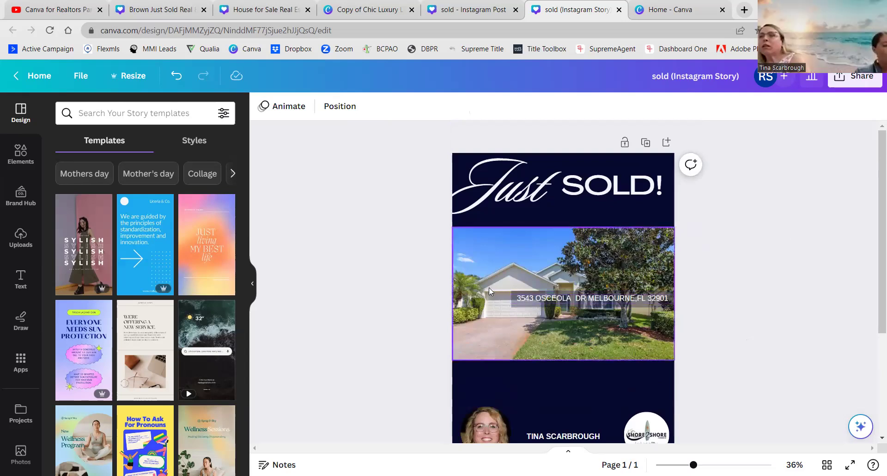
{"action": "left_click", "coordinate": [482, 252]}
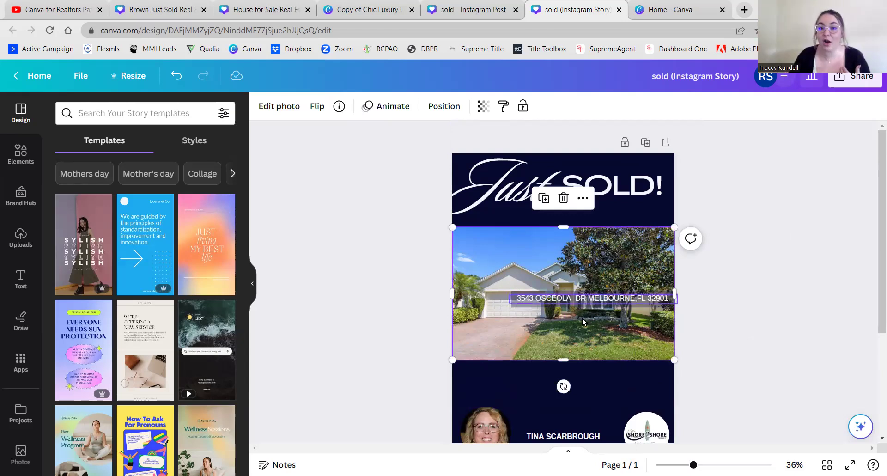
{"action": "mouse_move", "coordinate": [575, 297]}
{"action": "left_mouse_down"}
{"action": "mouse_move", "coordinate": [577, 281]}
{"action": "mouse_move", "coordinate": [575, 311]}
{"action": "mouse_move", "coordinate": [573, 290]}
{"action": "mouse_move", "coordinate": [576, 297]}
{"action": "left_mouse_up"}
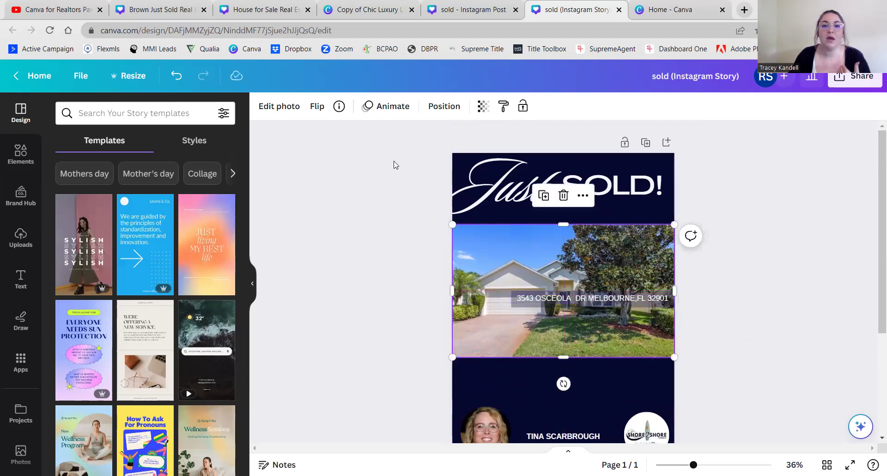
- Lock the house photo in place
{"action": "right_click", "coordinate": [484, 264]}
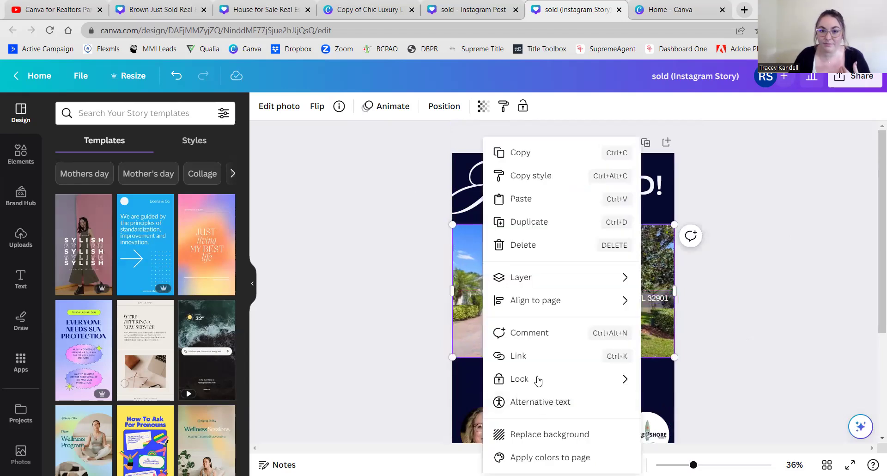
{"action": "mouse_move", "coordinate": [540, 376]}
{"action": "left_click", "coordinate": [707, 388]}
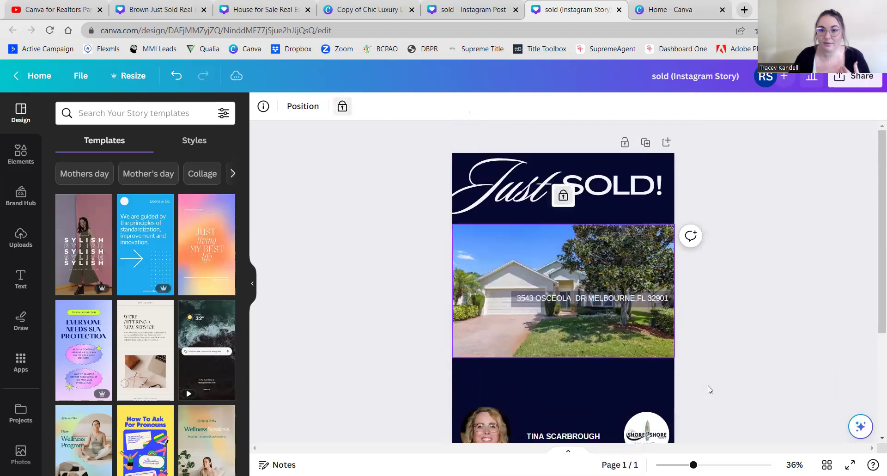
- Group the address with its backing box and move it just below Just SOLD!
{"action": "left_click", "coordinate": [559, 294]}
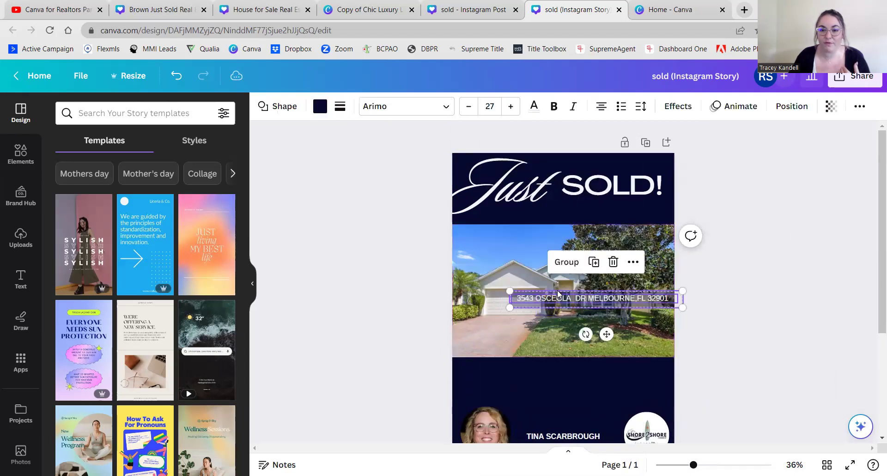
{"action": "left_click", "coordinate": [567, 262]}
{"action": "left_click_drag", "start_coordinate": [627, 303], "coordinate": [631, 215]}
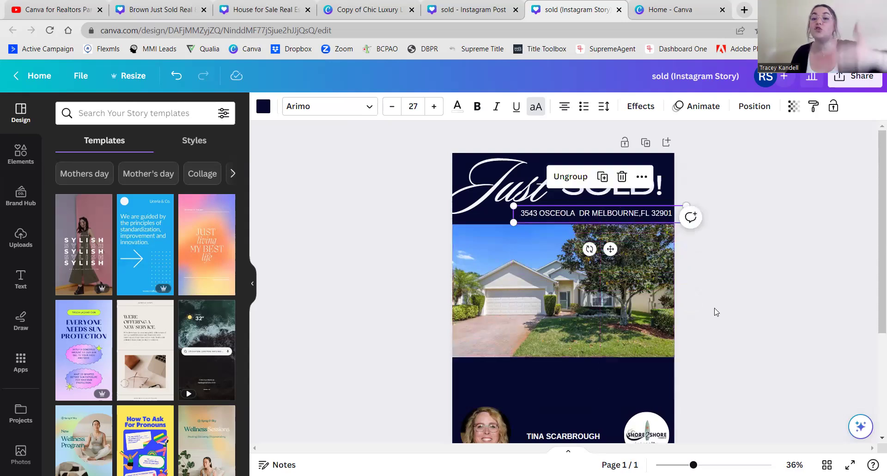
{"action": "left_click", "coordinate": [725, 289]}
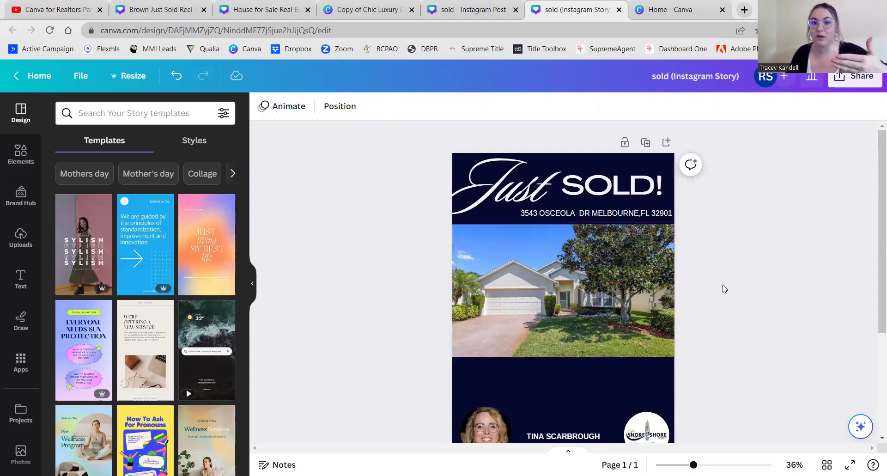
{"action": "left_click", "coordinate": [636, 212]}
{"action": "left_click_drag", "start_coordinate": [634, 212], "coordinate": [631, 214]}
{"action": "left_click", "coordinate": [744, 264]}
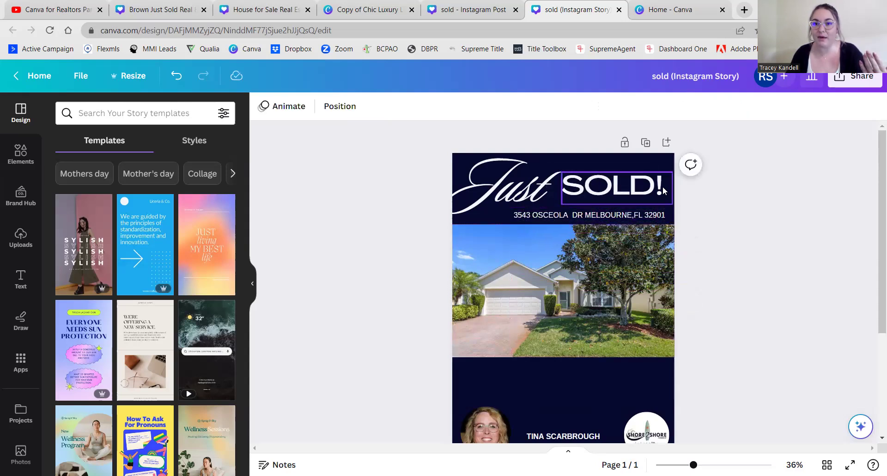
- Fine-tune the address text's position slightly left beneath the heading
{"action": "left_click", "coordinate": [658, 216]}
{"action": "left_click_drag", "start_coordinate": [658, 215], "coordinate": [660, 209]}
{"action": "left_click", "coordinate": [706, 164]}
{"action": "left_click", "coordinate": [647, 217]}
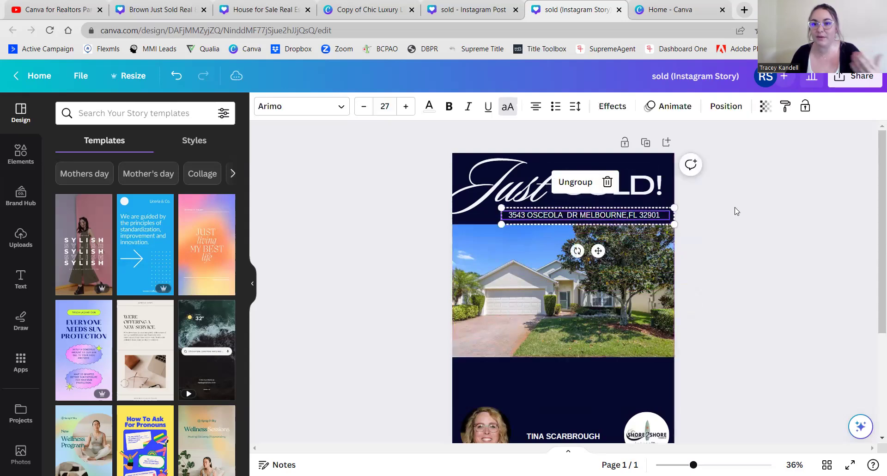
{"action": "left_click", "coordinate": [692, 237]}
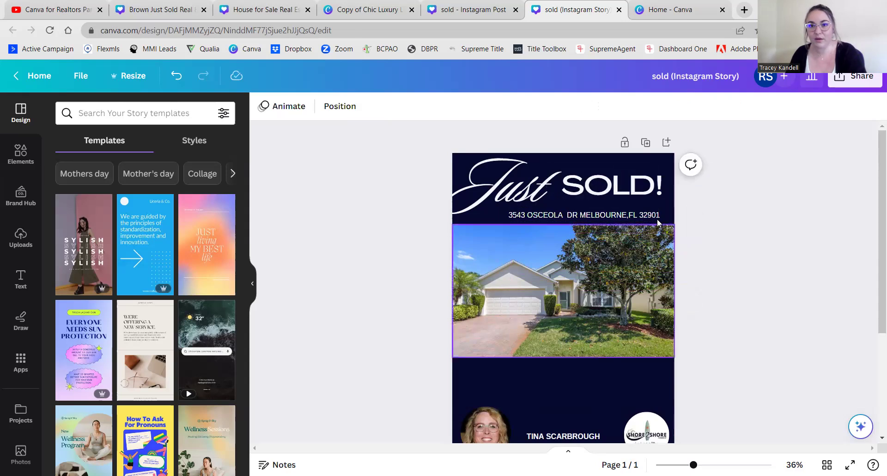
{"action": "left_click", "coordinate": [669, 223]}
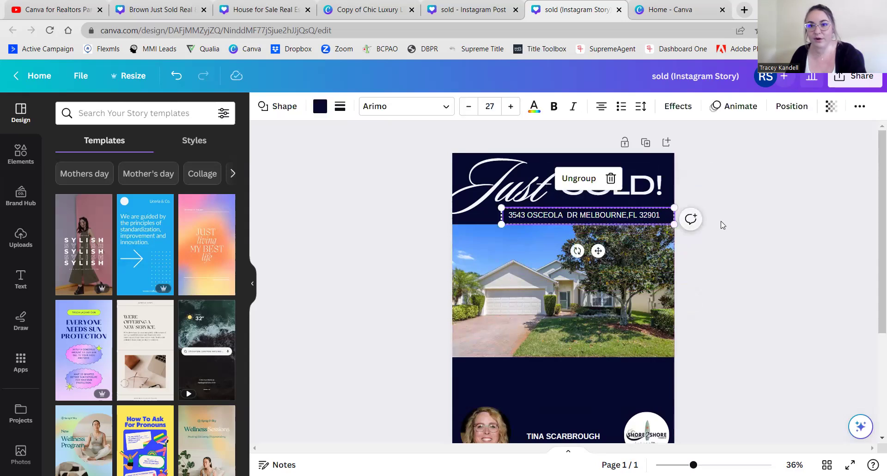
{"action": "left_click", "coordinate": [702, 239]}
{"action": "left_click", "coordinate": [670, 223]}
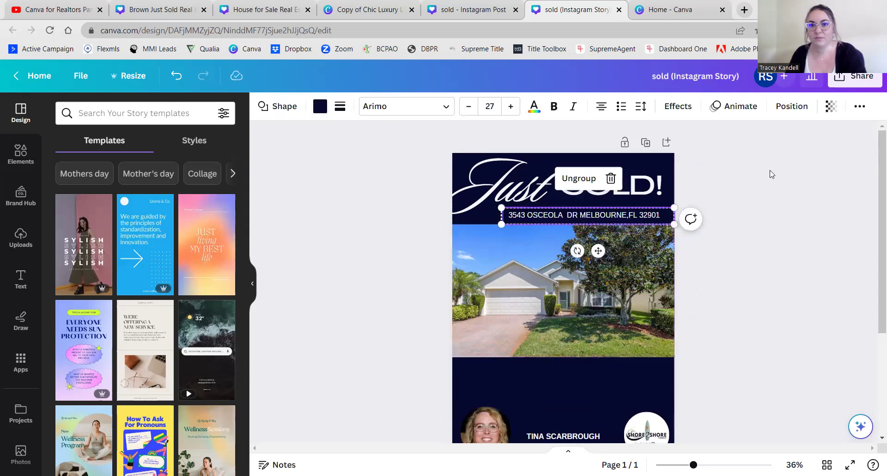
{"action": "left_click", "coordinate": [812, 212]}
{"action": "left_click", "coordinate": [663, 219]}
{"action": "left_click", "coordinate": [663, 216]}
{"action": "left_click", "coordinate": [747, 194]}
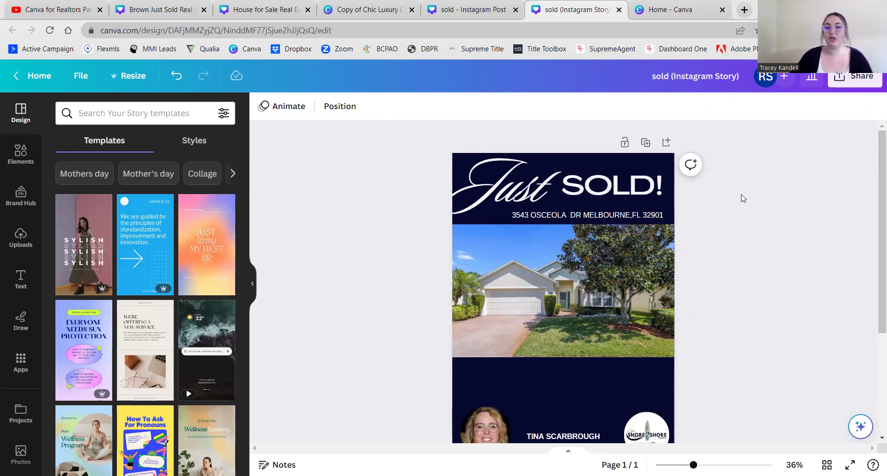
{"action": "left_click", "coordinate": [572, 216]}
- Fix the address: add a period after DR, a space after the comma, remove OSCEOLA's extra space
{"action": "left_click", "coordinate": [576, 215]}
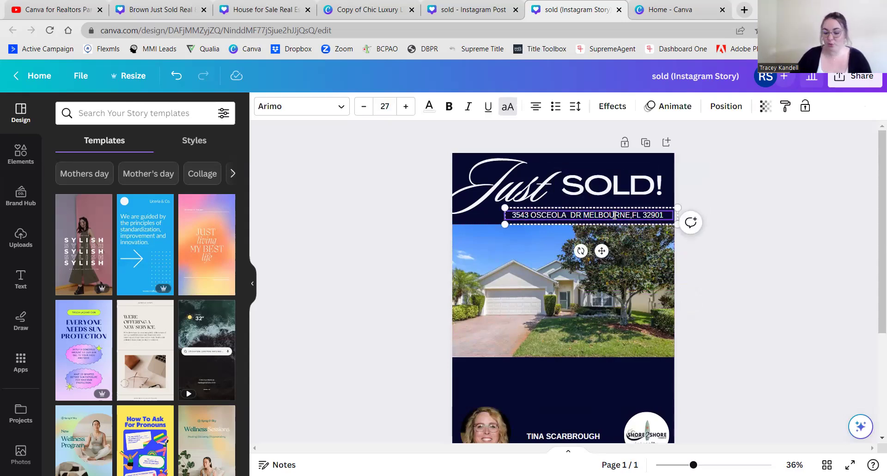
{"action": "type", "text": "."}
{"action": "left_click", "coordinate": [634, 216]}
{"action": "left_click", "coordinate": [790, 212]}
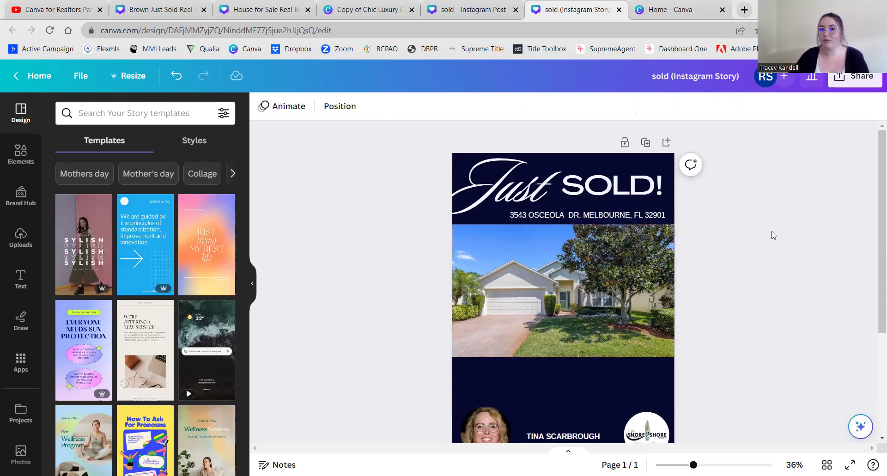
{"action": "scroll", "coordinate": [748, 254], "scroll_direction": "down", "scroll_amount": 2}
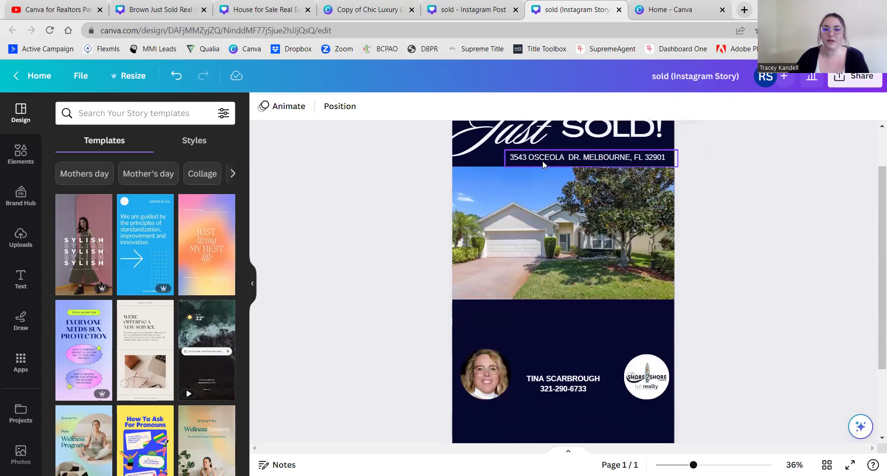
{"action": "left_click", "coordinate": [572, 159]}
{"action": "double_click", "coordinate": [568, 157]}
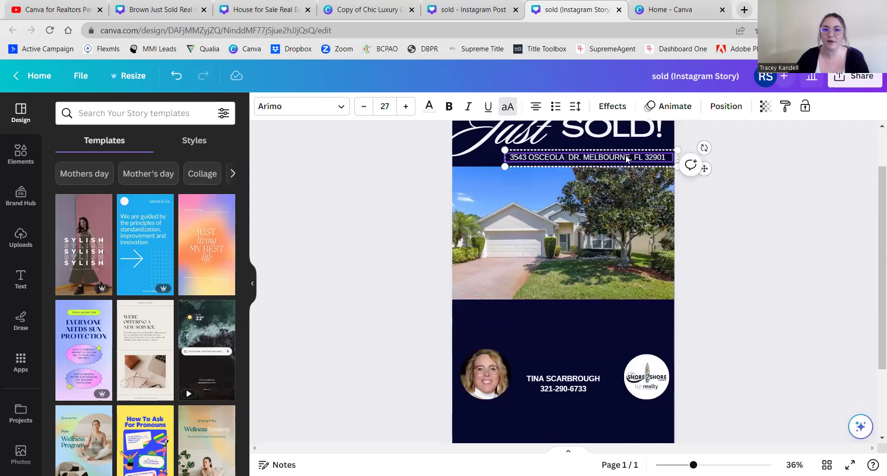
{"action": "key", "text": "BackSpace"}
{"action": "left_click", "coordinate": [738, 228]}
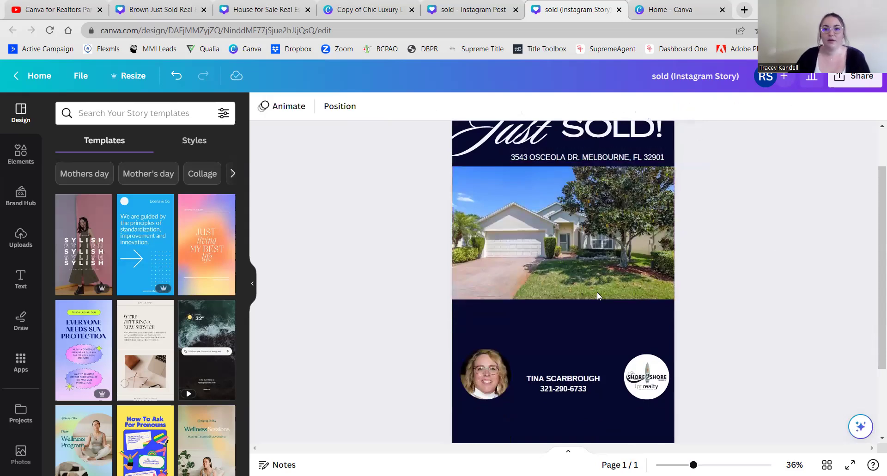
- Place the realty logo, agent headshot and name/phone text in one row along the bottom
{"action": "scroll", "coordinate": [764, 329], "scroll_direction": "down", "scroll_amount": 2}
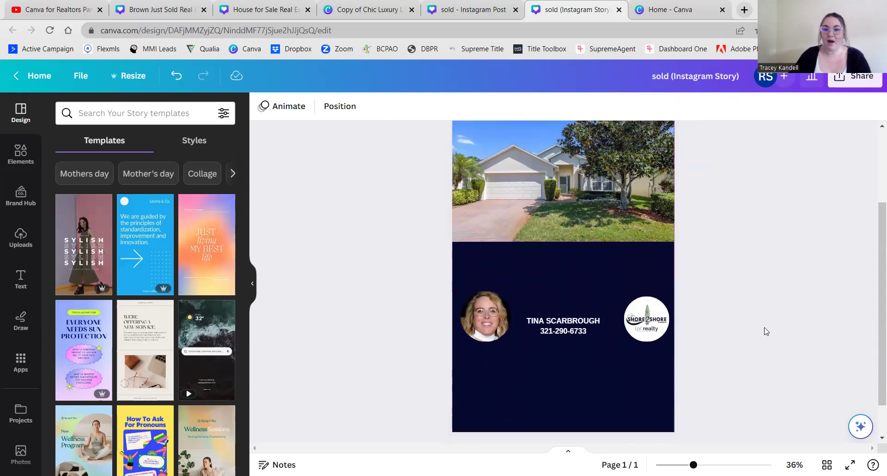
{"action": "scroll", "coordinate": [766, 331], "scroll_direction": "down", "scroll_amount": 1}
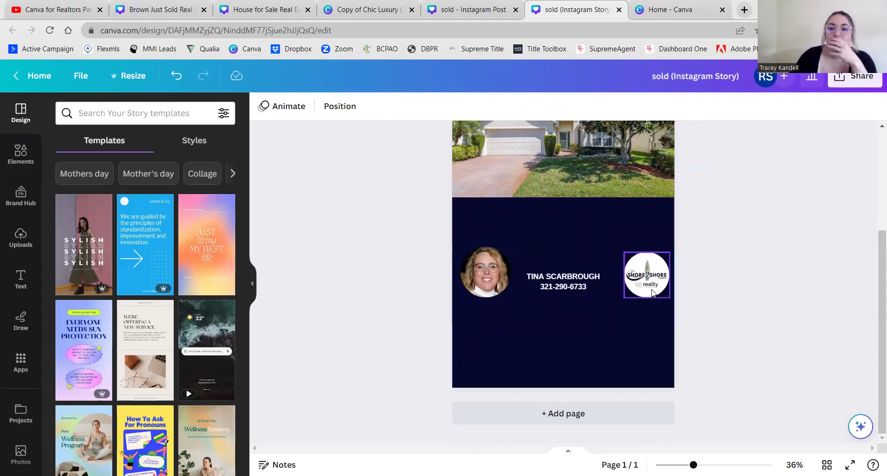
{"action": "left_click_drag", "start_coordinate": [653, 292], "coordinate": [638, 358]}
{"action": "left_click_drag", "start_coordinate": [488, 288], "coordinate": [491, 360]}
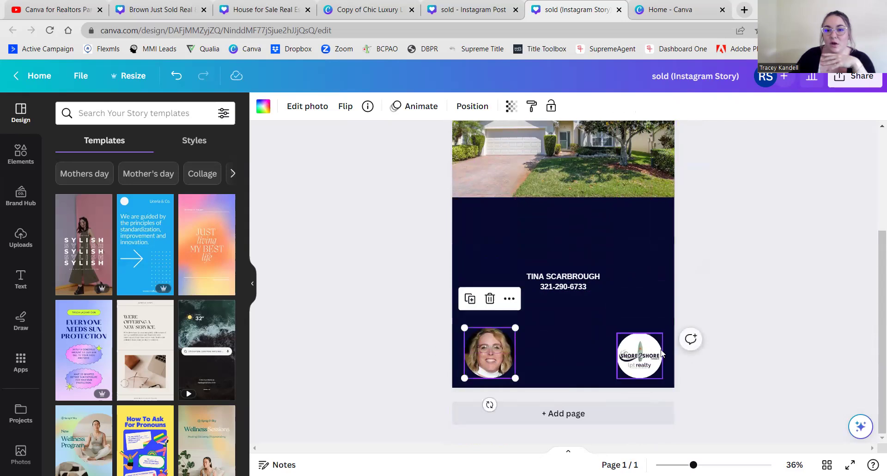
{"action": "left_click", "coordinate": [569, 285]}
{"action": "left_click_drag", "start_coordinate": [569, 284], "coordinate": [572, 350]}
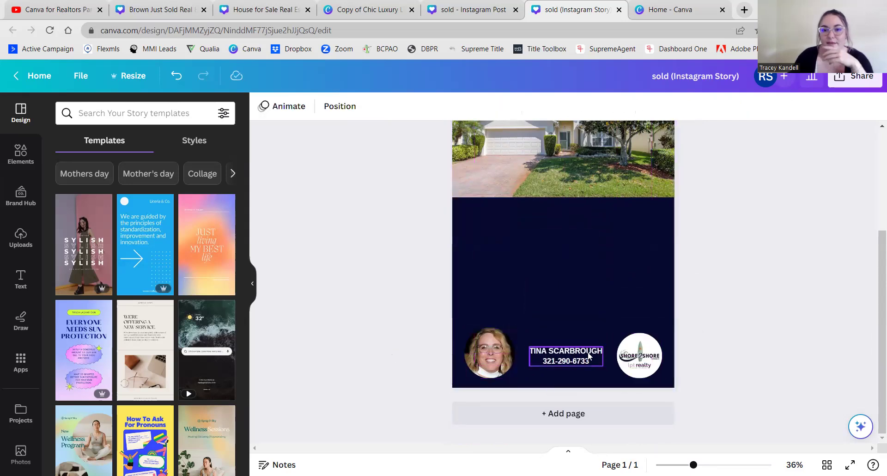
{"action": "scroll", "coordinate": [360, 325], "scroll_direction": "up", "scroll_amount": 2}
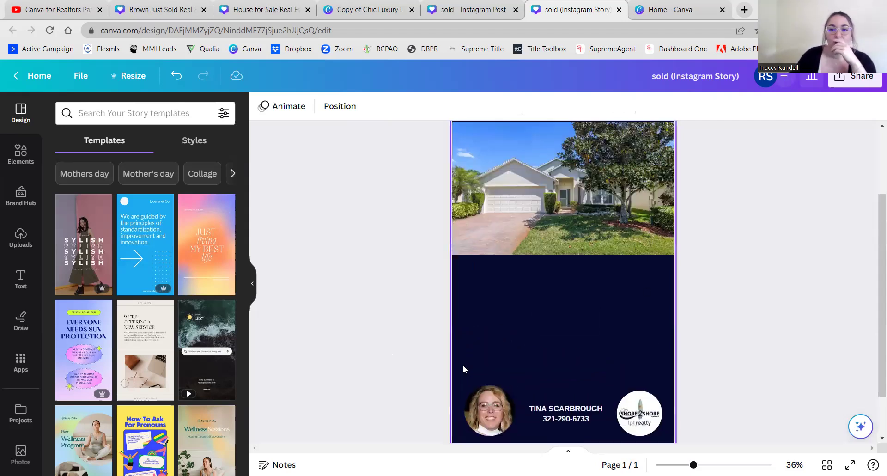
{"action": "scroll", "coordinate": [373, 331], "scroll_direction": "up", "scroll_amount": 3}
{"action": "scroll", "coordinate": [373, 329], "scroll_direction": "down", "scroll_amount": 2}
{"action": "scroll", "coordinate": [373, 330], "scroll_direction": "up", "scroll_amount": 2}
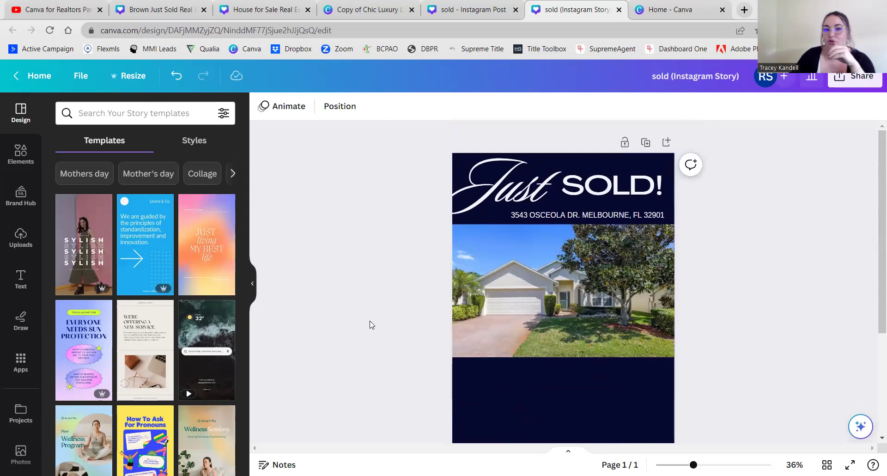
{"action": "scroll", "coordinate": [371, 324], "scroll_direction": "down", "scroll_amount": 2}
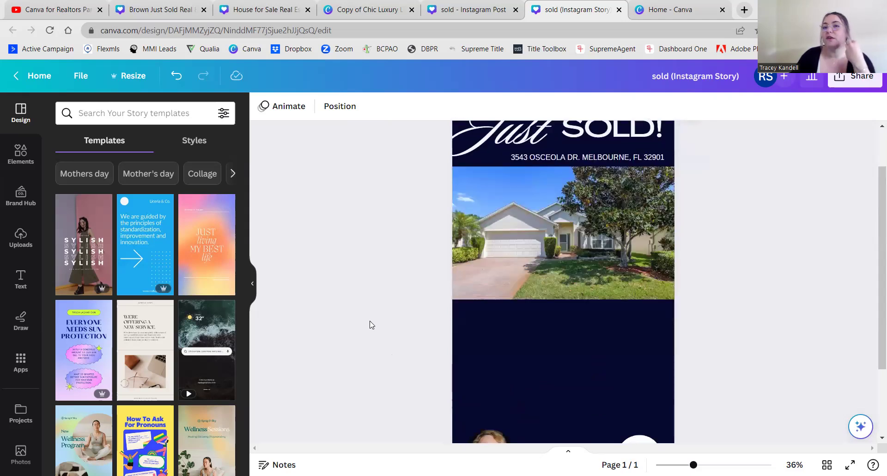
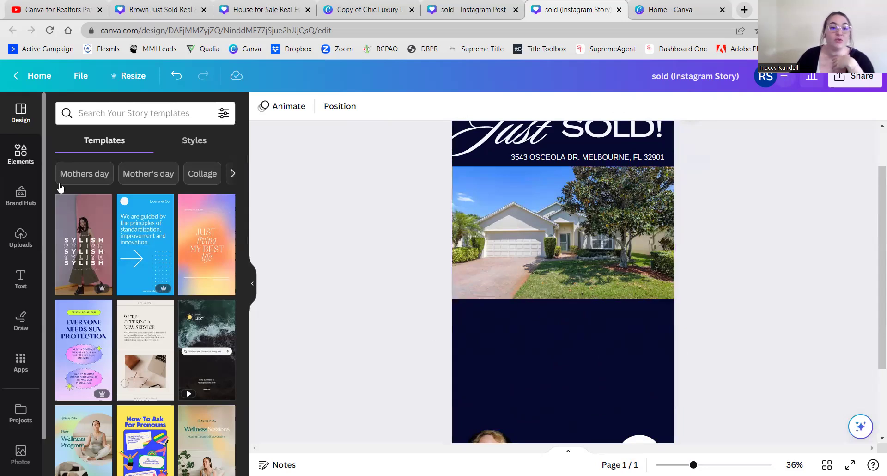
- Search the Elements library for 'chat box' graphics
{"action": "left_click", "coordinate": [22, 156]}
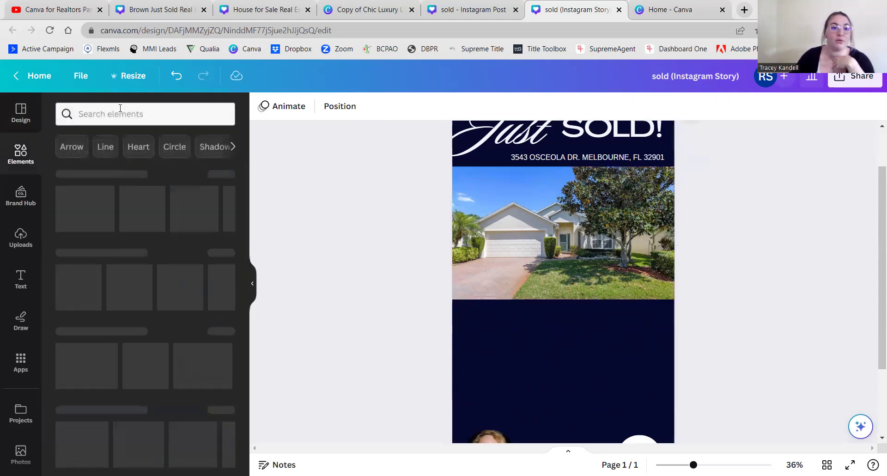
{"action": "left_click", "coordinate": [113, 115]}
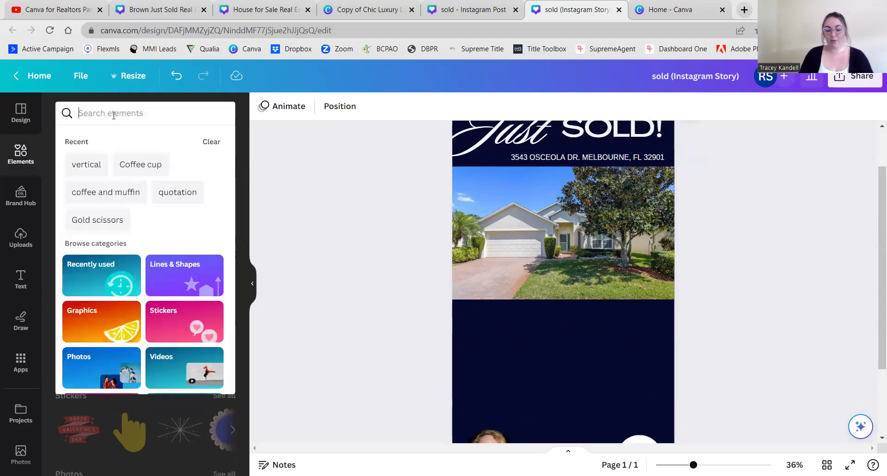
{"action": "type", "text": "chat bo"}
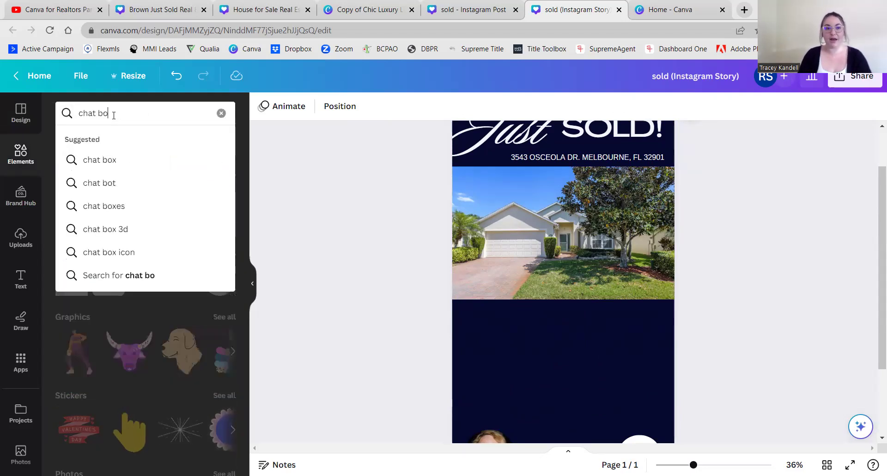
{"action": "type", "text": "x"}
{"action": "key", "text": "Return"}
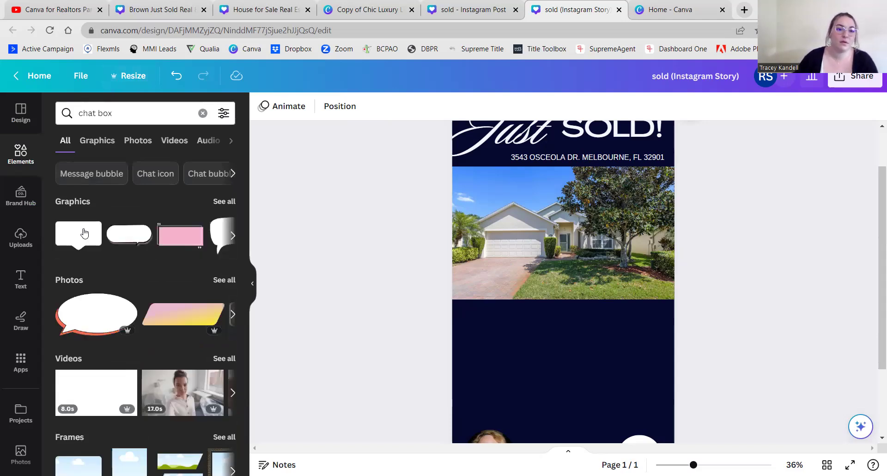
- Try the white speech-bubble graphic on the design, moving it slightly lower
{"action": "left_click", "coordinate": [87, 232]}
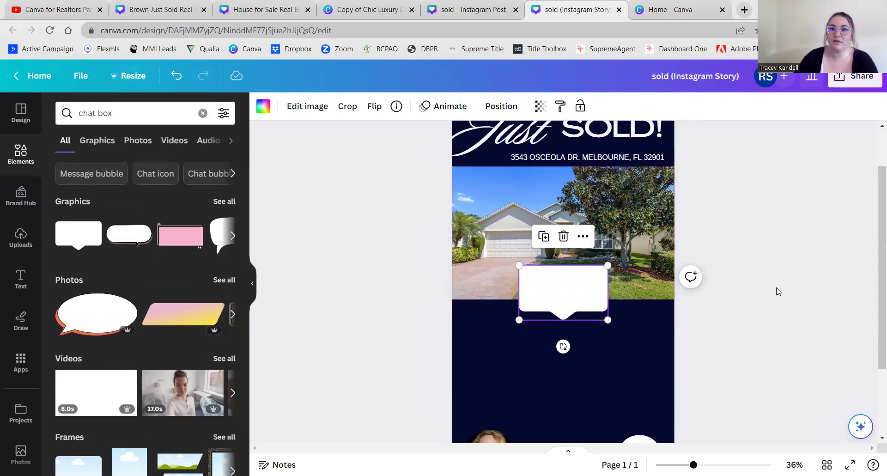
{"action": "left_click_drag", "start_coordinate": [551, 307], "coordinate": [558, 312]}
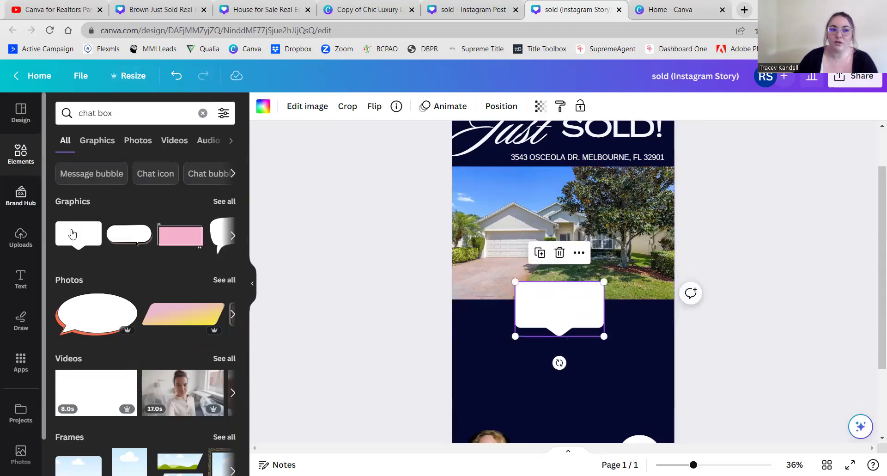
{"action": "left_click", "coordinate": [392, 314]}
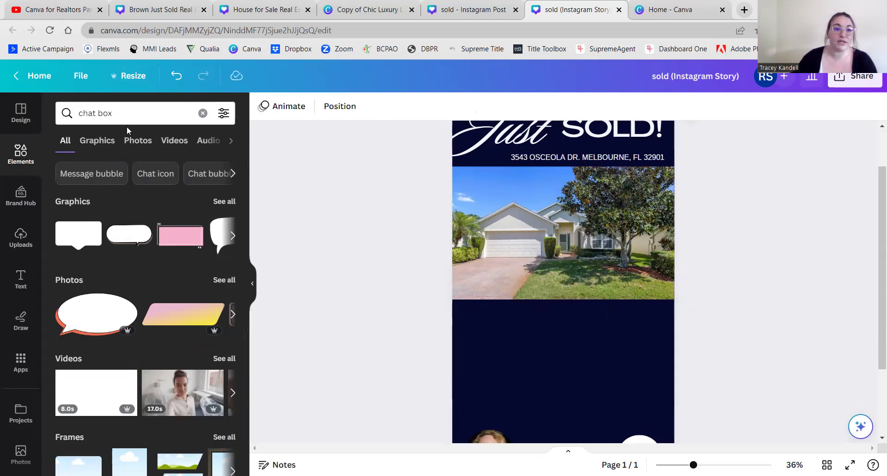
{"action": "left_click", "coordinate": [136, 114]}
- Replace the chat box search with a search for 'twitter'
{"action": "key", "text": "BackSpace"}
{"action": "key", "text": "BackSpace"}
{"action": "key", "text": "BackSpace"}
{"action": "key", "text": "BackSpace"}
{"action": "key", "text": "BackSpace"}
{"action": "key", "text": "BackSpace"}
{"action": "key", "text": "BackSpace"}
{"action": "key", "text": "BackSpace"}
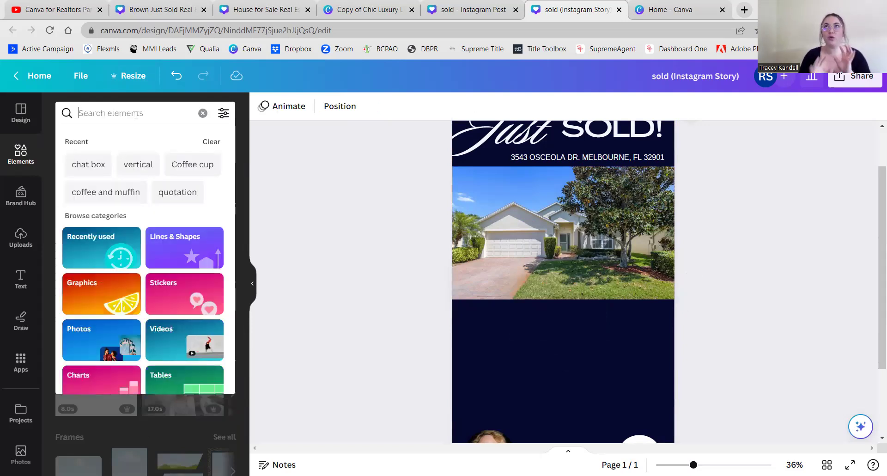
{"action": "type", "text": "twitter"}
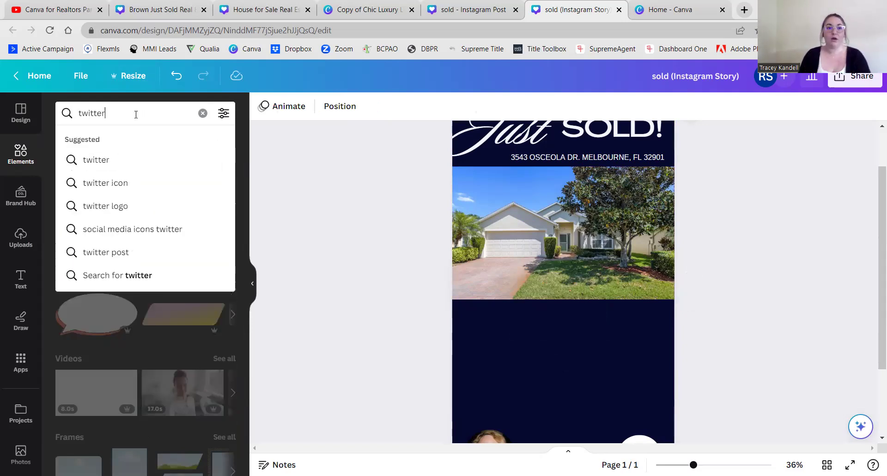
{"action": "key", "text": "Return"}
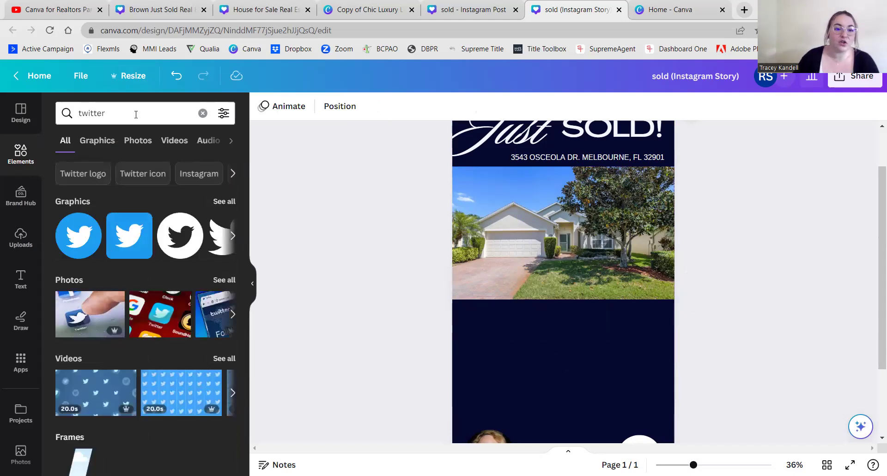
{"action": "scroll", "coordinate": [133, 151], "scroll_direction": "down", "scroll_amount": 1}
{"action": "scroll", "coordinate": [114, 132], "scroll_direction": "up", "scroll_amount": 1}
- Search 'twitter post' graphics, then add and remove a trial post-frame graphic
{"action": "left_click", "coordinate": [119, 112]}
{"action": "type", "text": "p"}
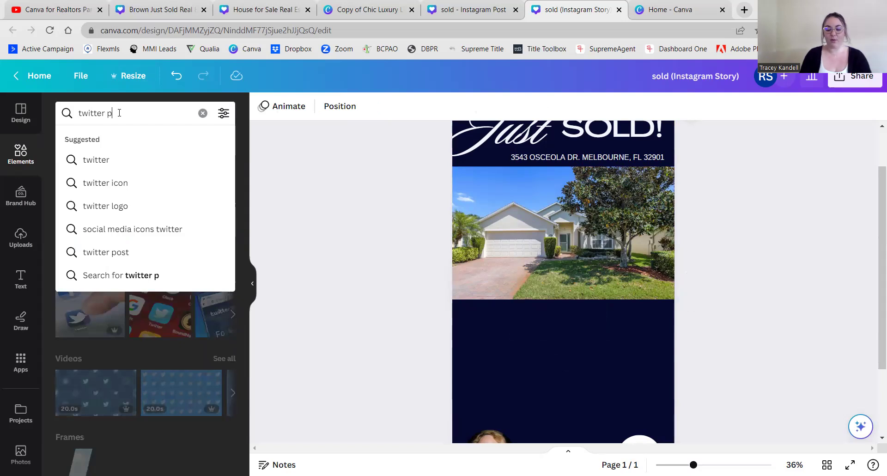
{"action": "type", "text": "ost"}
{"action": "key", "text": "Return"}
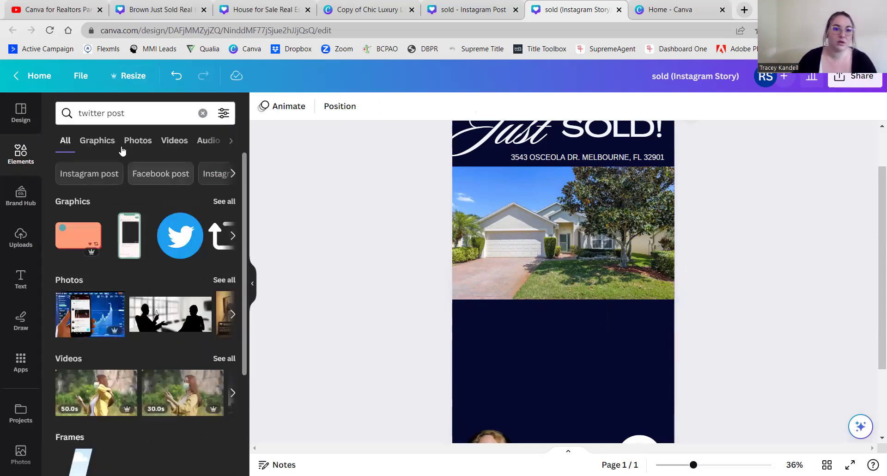
{"action": "left_click", "coordinate": [112, 144]}
{"action": "scroll", "coordinate": [178, 316], "scroll_direction": "down", "scroll_amount": 1}
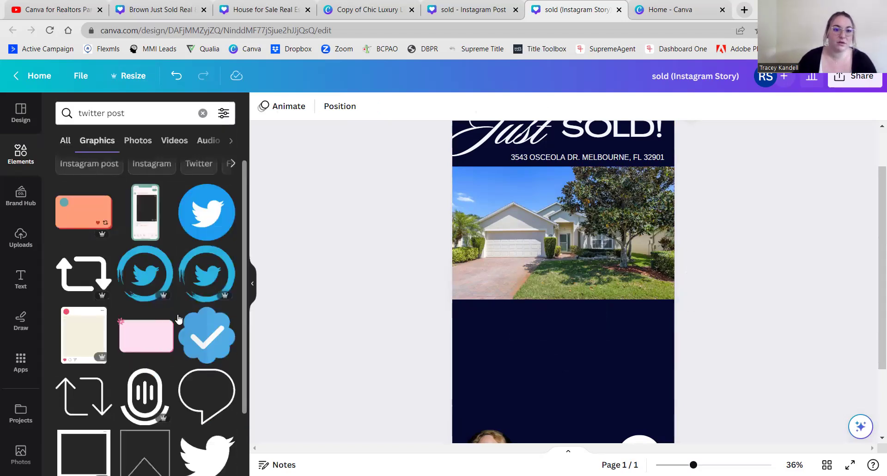
{"action": "scroll", "coordinate": [179, 318], "scroll_direction": "down", "scroll_amount": 1}
{"action": "scroll", "coordinate": [138, 277], "scroll_direction": "down", "scroll_amount": 1}
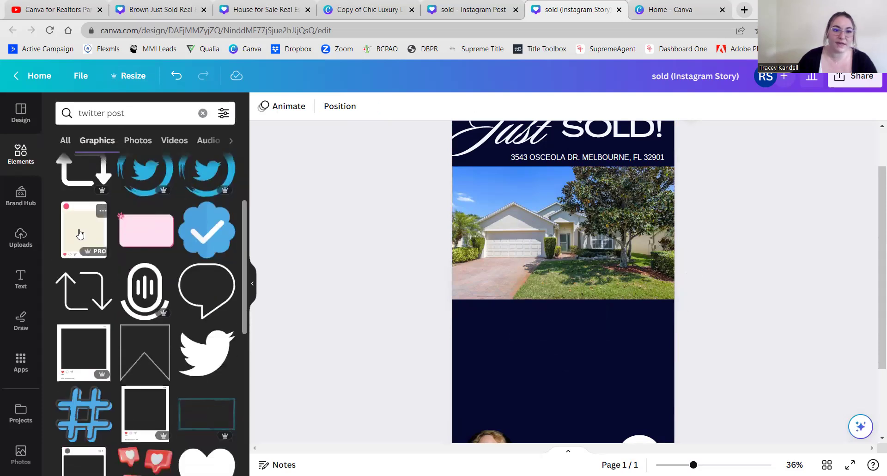
{"action": "left_click", "coordinate": [80, 235]}
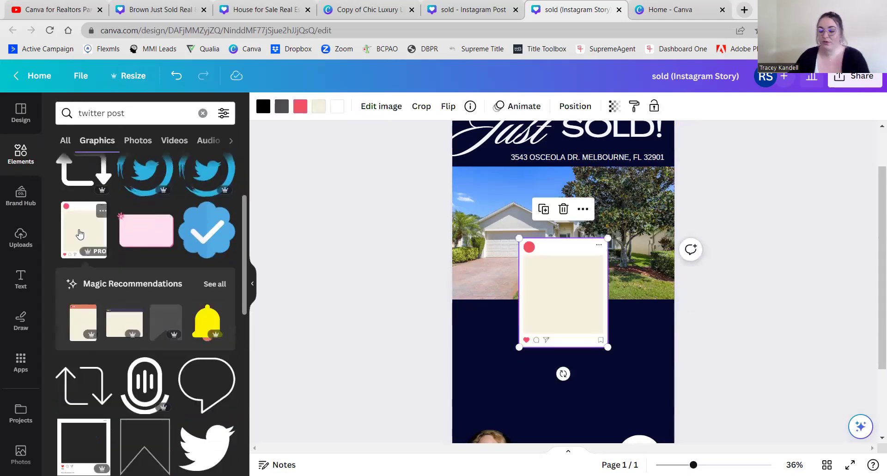
{"action": "key", "text": "Delete"}
- Browse the results and narrow them to the Twitter chip's bird logos and badges
{"action": "scroll", "coordinate": [108, 298], "scroll_direction": "down", "scroll_amount": 1}
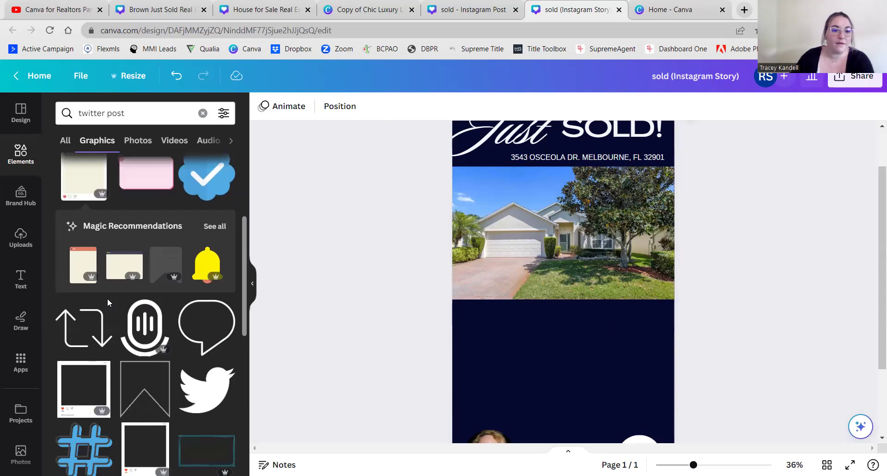
{"action": "scroll", "coordinate": [107, 298], "scroll_direction": "down", "scroll_amount": 2}
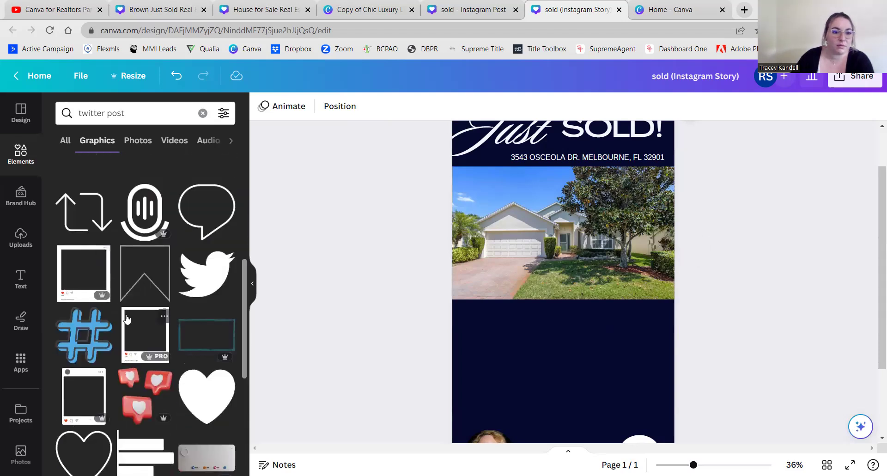
{"action": "scroll", "coordinate": [134, 314], "scroll_direction": "down", "scroll_amount": 2}
{"action": "scroll", "coordinate": [146, 386], "scroll_direction": "down", "scroll_amount": 1}
{"action": "scroll", "coordinate": [146, 387], "scroll_direction": "down", "scroll_amount": 2}
{"action": "scroll", "coordinate": [139, 277], "scroll_direction": "up", "scroll_amount": 4}
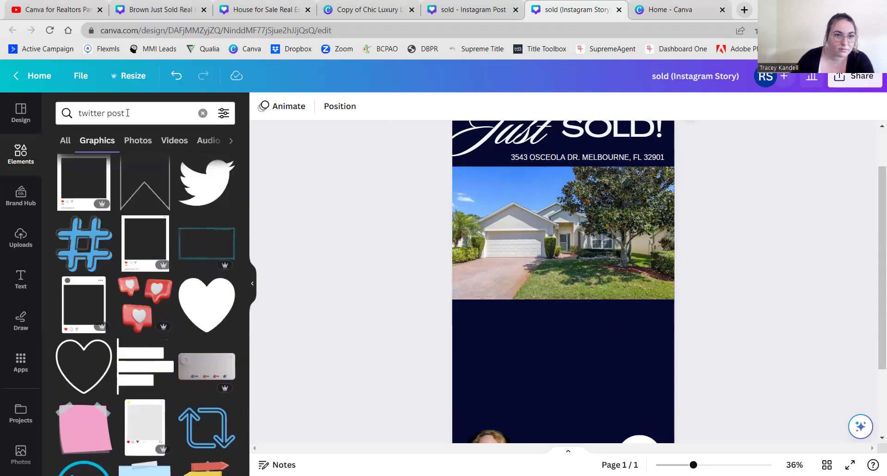
{"action": "scroll", "coordinate": [139, 281], "scroll_direction": "down", "scroll_amount": 5}
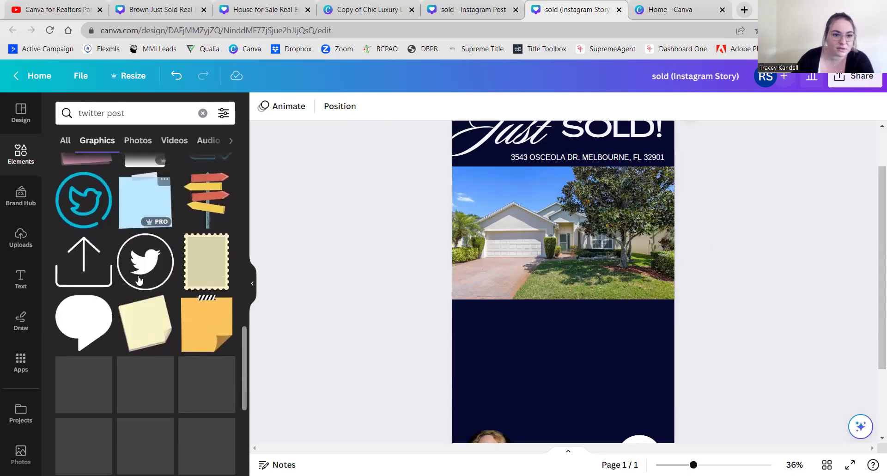
{"action": "scroll", "coordinate": [134, 305], "scroll_direction": "down", "scroll_amount": 2}
{"action": "scroll", "coordinate": [131, 319], "scroll_direction": "up", "scroll_amount": 10}
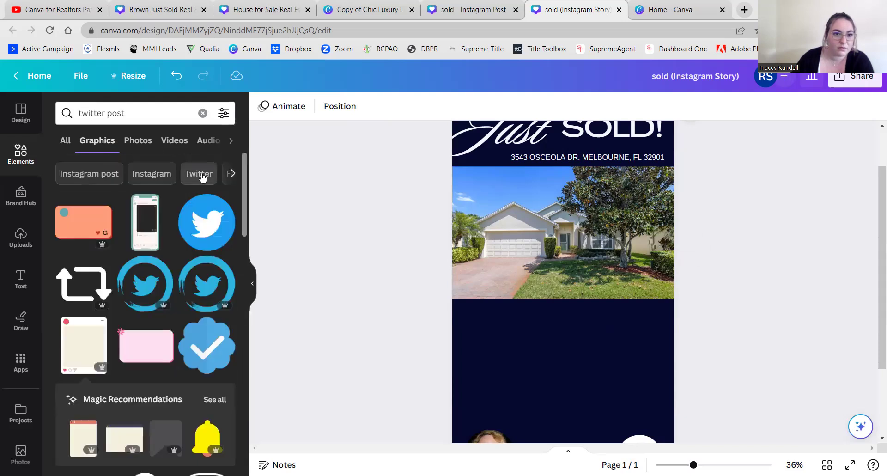
{"action": "left_click", "coordinate": [199, 175]}
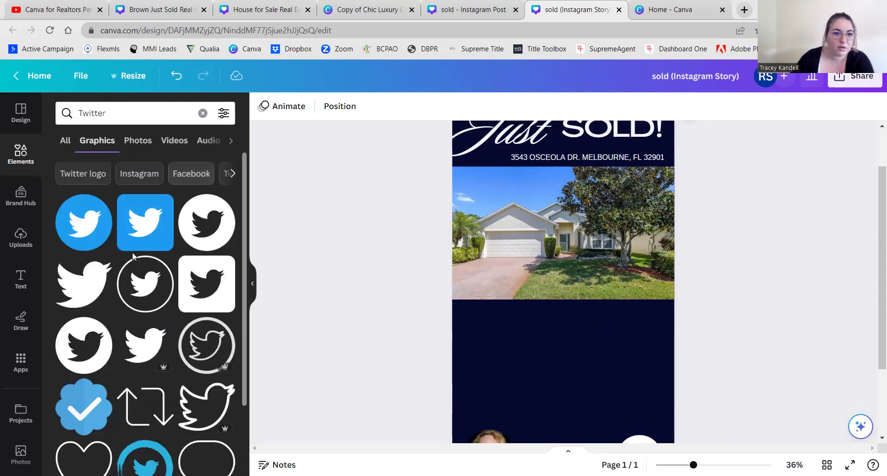
{"action": "scroll", "coordinate": [117, 283], "scroll_direction": "down", "scroll_amount": 2}
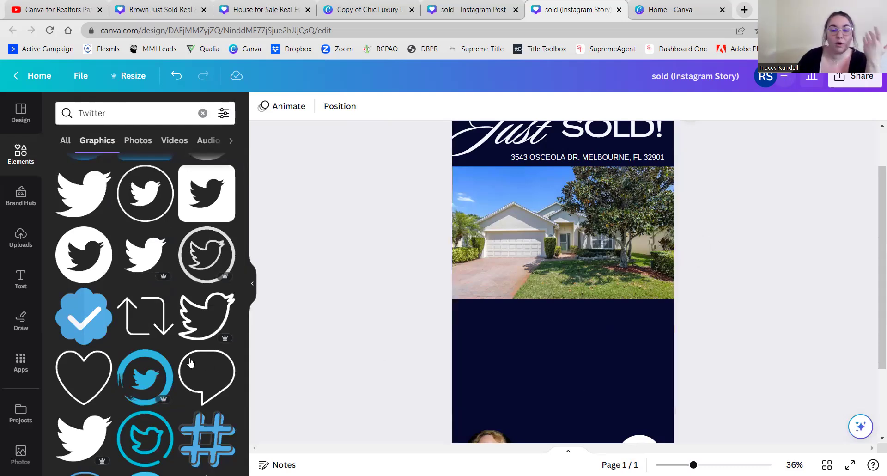
{"action": "scroll", "coordinate": [191, 362], "scroll_direction": "down", "scroll_amount": 5}
{"action": "scroll", "coordinate": [191, 361], "scroll_direction": "down", "scroll_amount": 3}
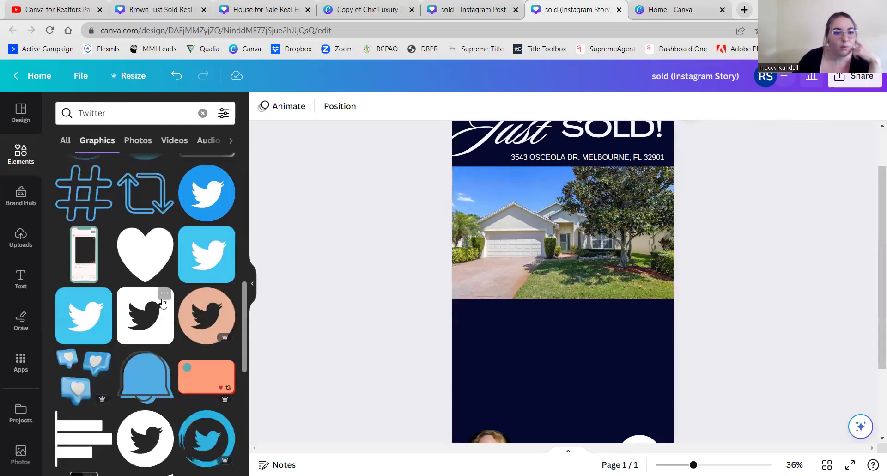
{"action": "scroll", "coordinate": [156, 271], "scroll_direction": "down", "scroll_amount": 4}
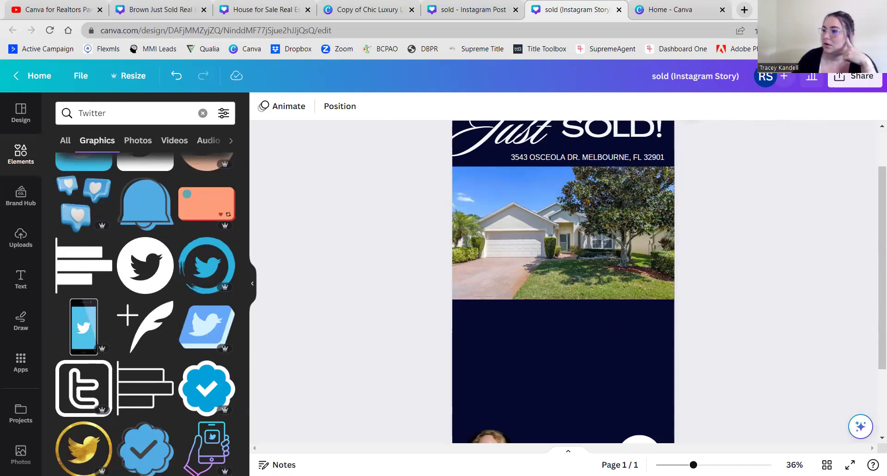
{"action": "left_click", "coordinate": [67, 9]}
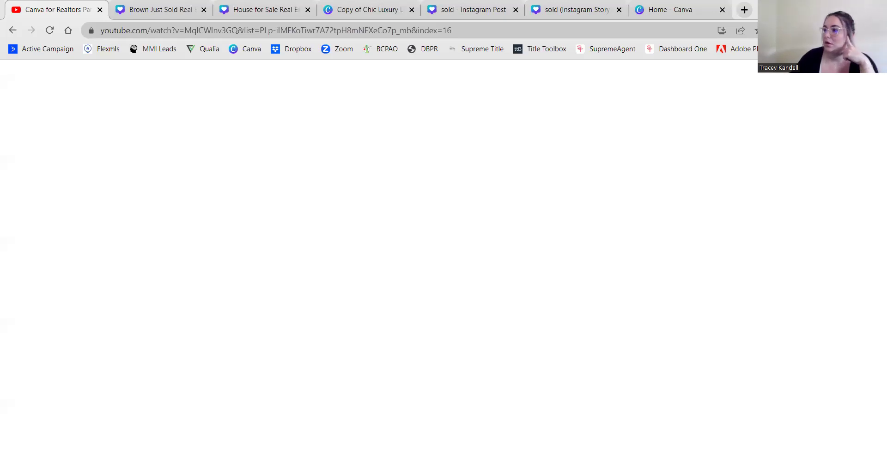
- Back in the design, search elements for 'twitter box' and browse the results
{"action": "left_click_drag", "start_coordinate": [57, 10], "coordinate": [67, 93]}
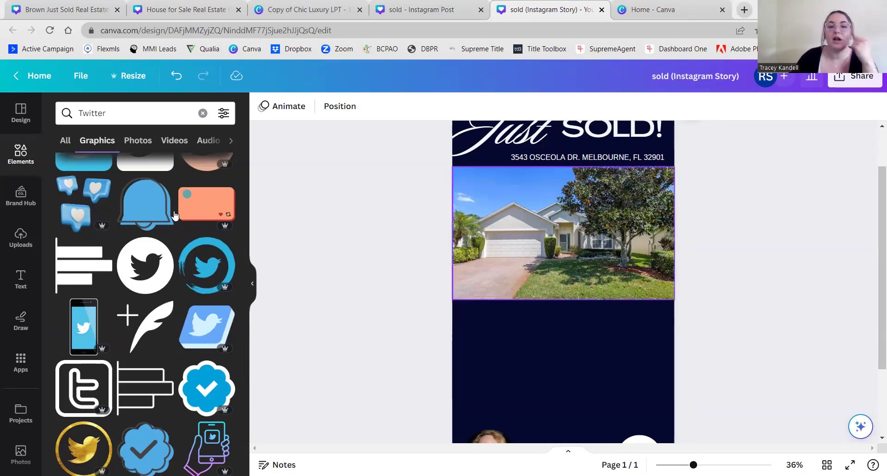
{"action": "left_click", "coordinate": [147, 111]}
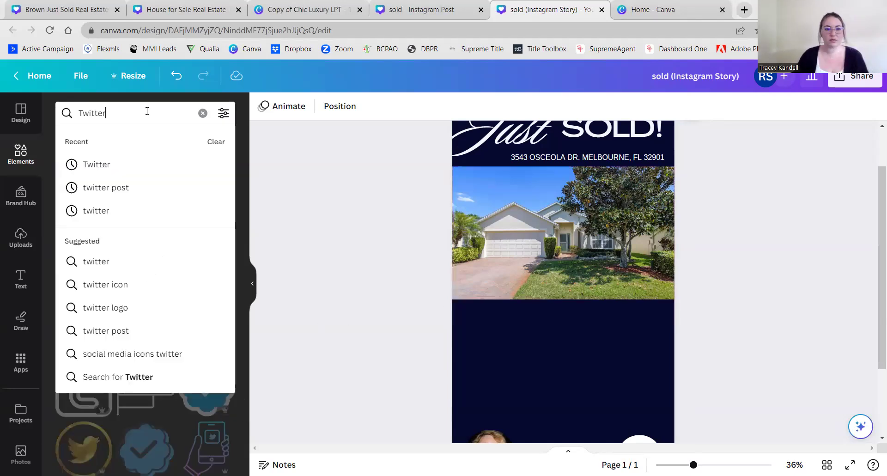
{"action": "type", "text": "box"}
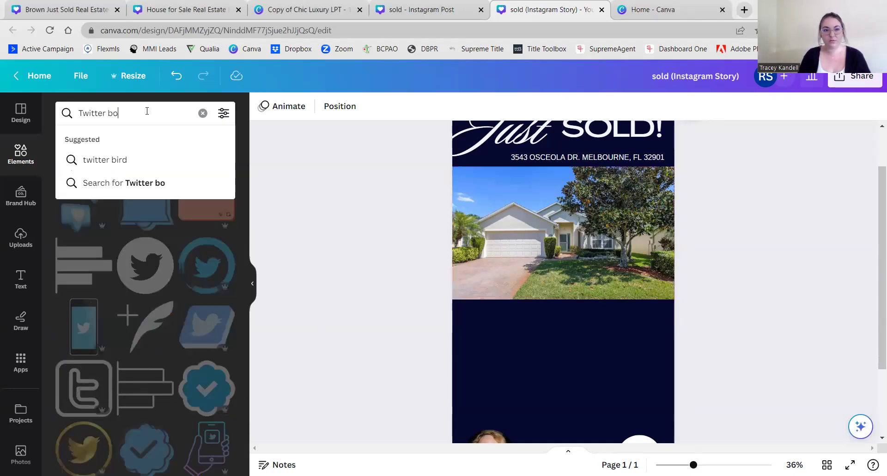
{"action": "key", "text": "Return"}
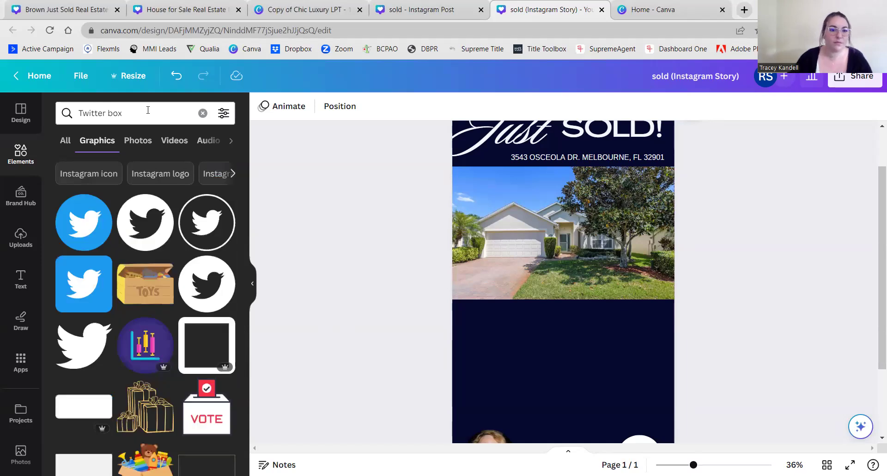
{"action": "scroll", "coordinate": [156, 413], "scroll_direction": "down", "scroll_amount": 3}
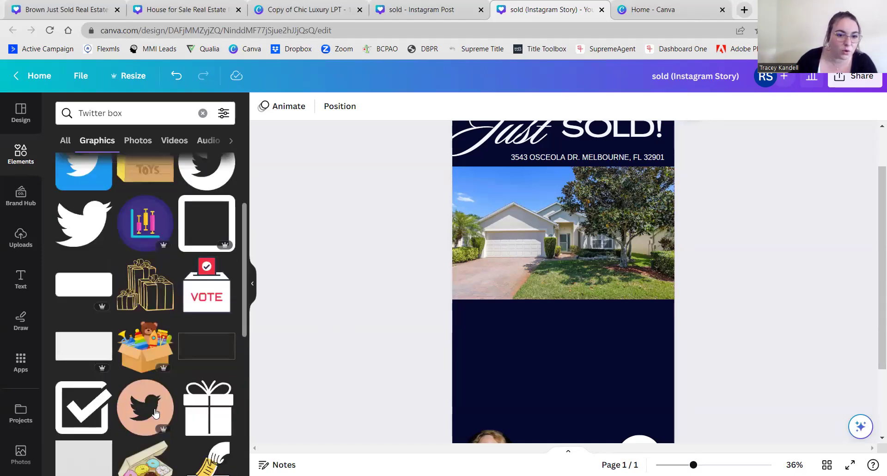
{"action": "scroll", "coordinate": [155, 411], "scroll_direction": "down", "scroll_amount": 3}
{"action": "scroll", "coordinate": [156, 411], "scroll_direction": "up", "scroll_amount": 6}
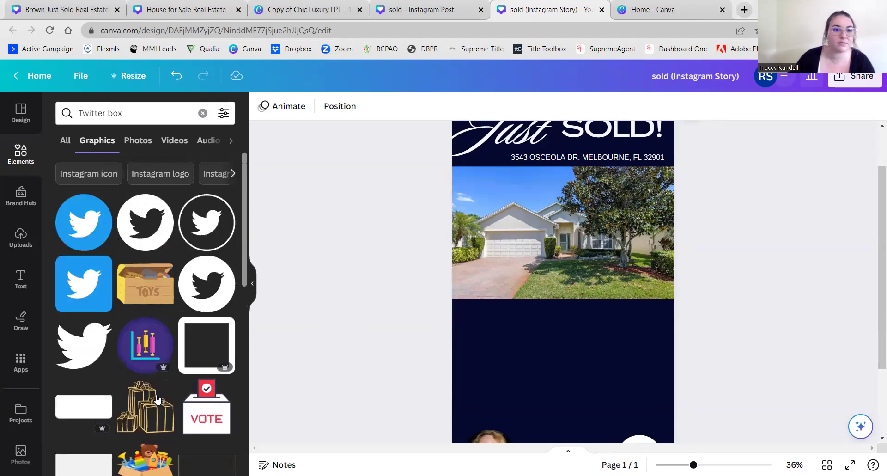
- Return to the 'twitter post' results and add the orange post-card graphic
{"action": "left_click", "coordinate": [141, 111]}
{"action": "key", "text": "BackSpace"}
{"action": "key", "text": "BackSpace"}
{"action": "key", "text": "BackSpace"}
{"action": "key", "text": "BackSpace"}
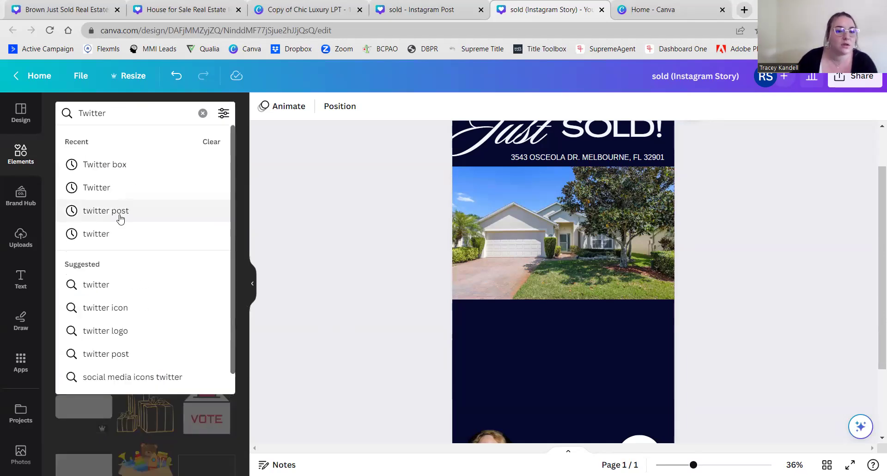
{"action": "left_click", "coordinate": [98, 352]}
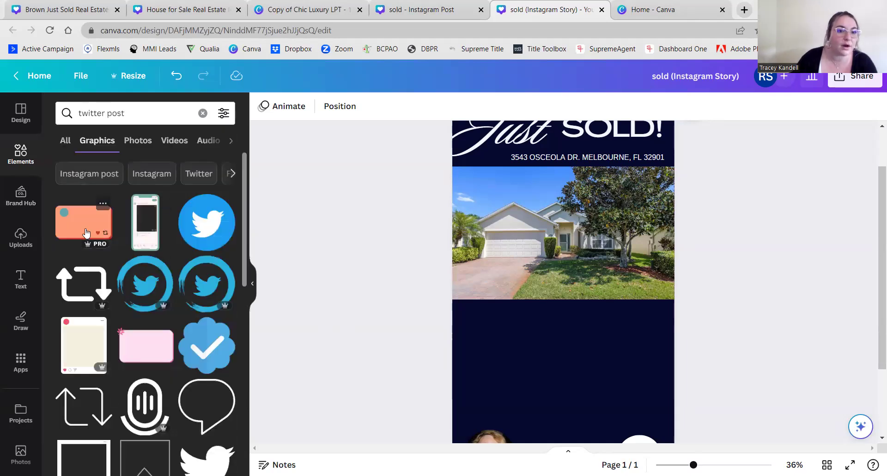
{"action": "left_click", "coordinate": [98, 231]}
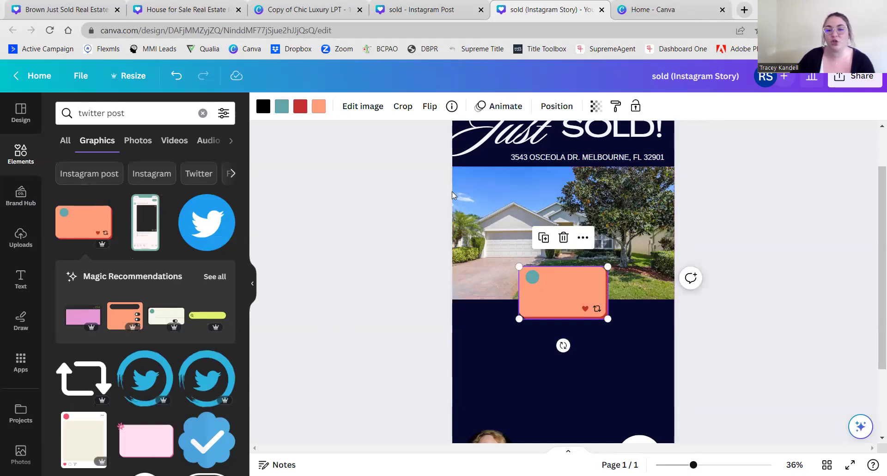
- Recolour the post card's fill from orange to white and its red heart to black
{"action": "left_click", "coordinate": [319, 106]}
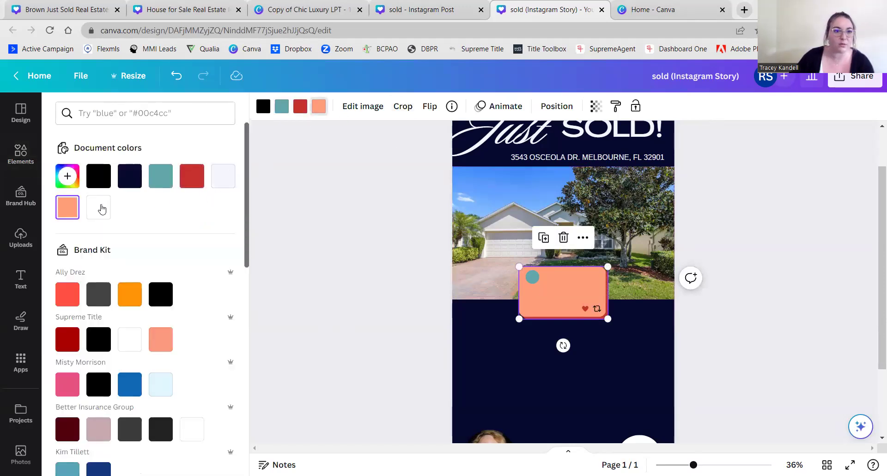
{"action": "left_click", "coordinate": [100, 210]}
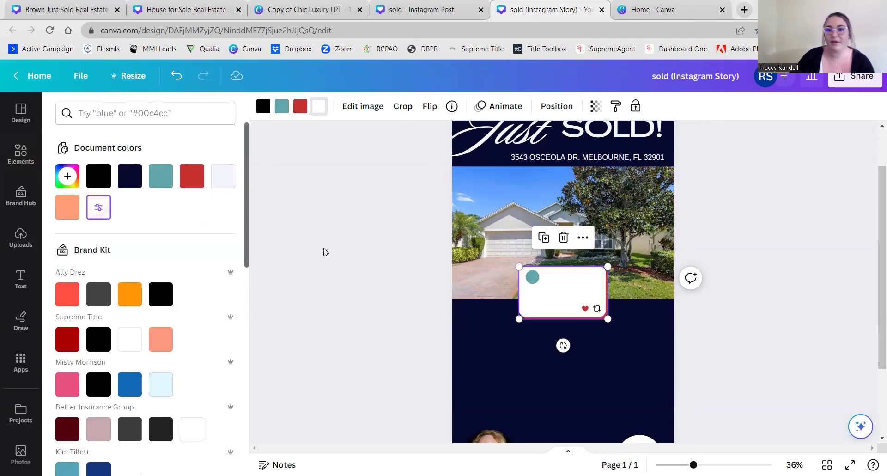
{"action": "left_click", "coordinate": [297, 107]}
{"action": "left_click", "coordinate": [98, 175]}
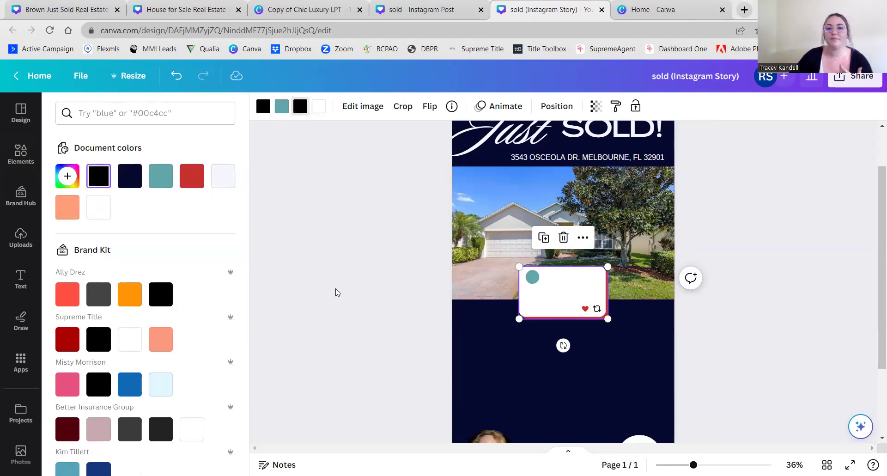
{"action": "left_click", "coordinate": [322, 273]}
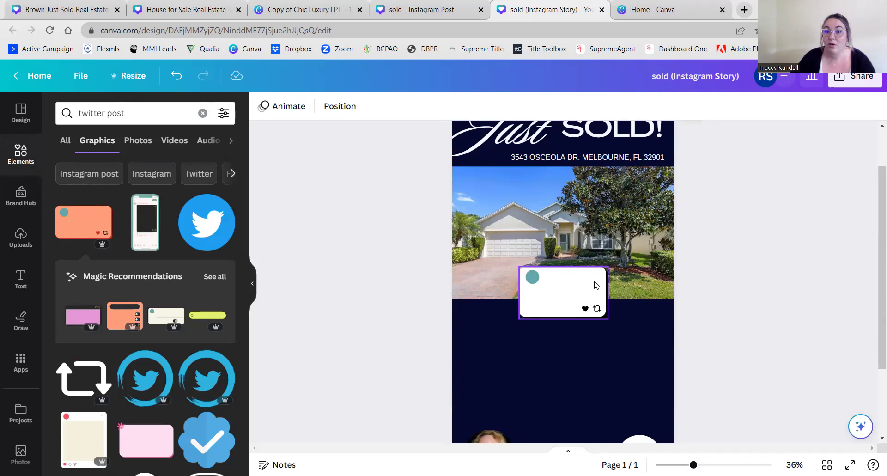
- Add a small body text element and nudge it into place
{"action": "left_click", "coordinate": [20, 278]}
{"action": "left_click", "coordinate": [138, 272]}
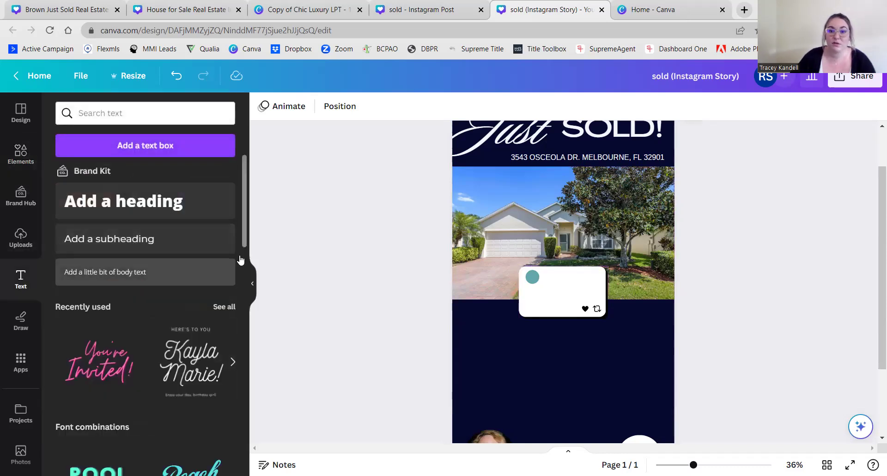
{"action": "left_click_drag", "start_coordinate": [573, 310], "coordinate": [572, 307]}
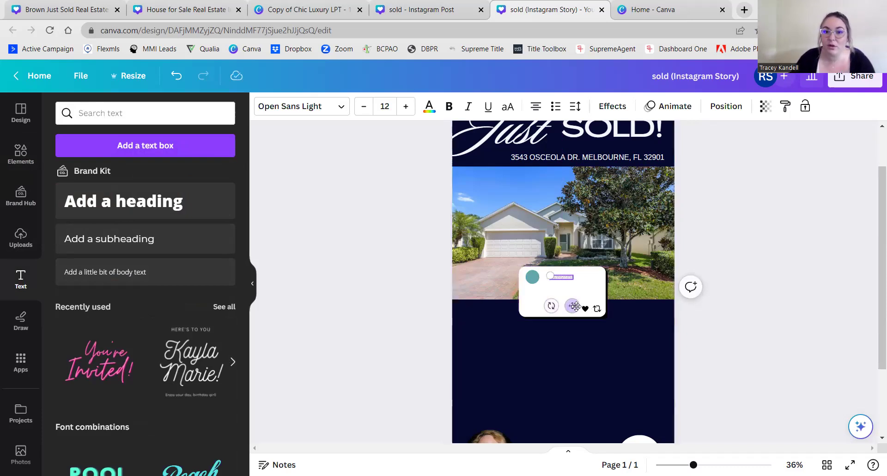
{"action": "left_click_drag", "start_coordinate": [572, 306], "coordinate": [572, 307]}
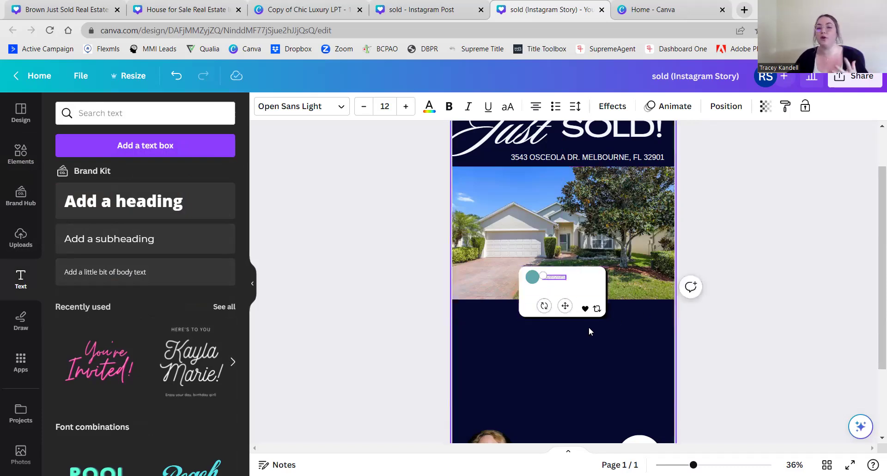
- Enlarge the post card over the navy area and place a new body text box onto it
{"action": "left_click", "coordinate": [604, 312]}
{"action": "left_click_drag", "start_coordinate": [605, 317], "coordinate": [559, 336]}
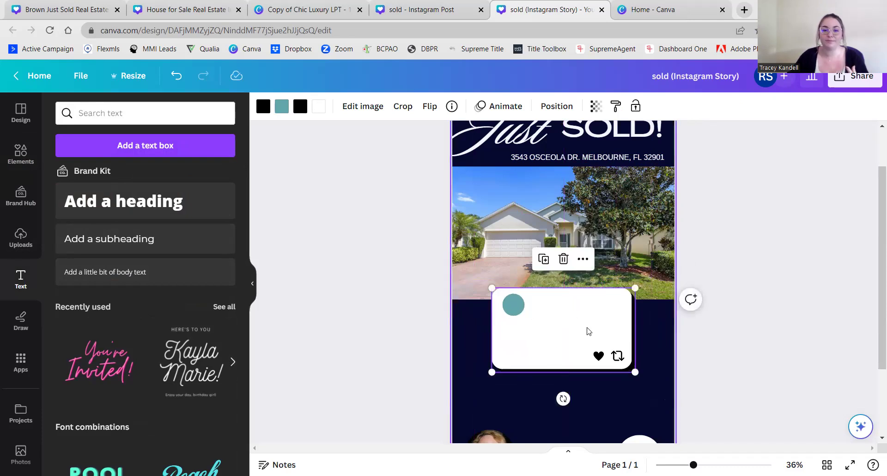
{"action": "left_click_drag", "start_coordinate": [98, 275], "coordinate": [568, 374]}
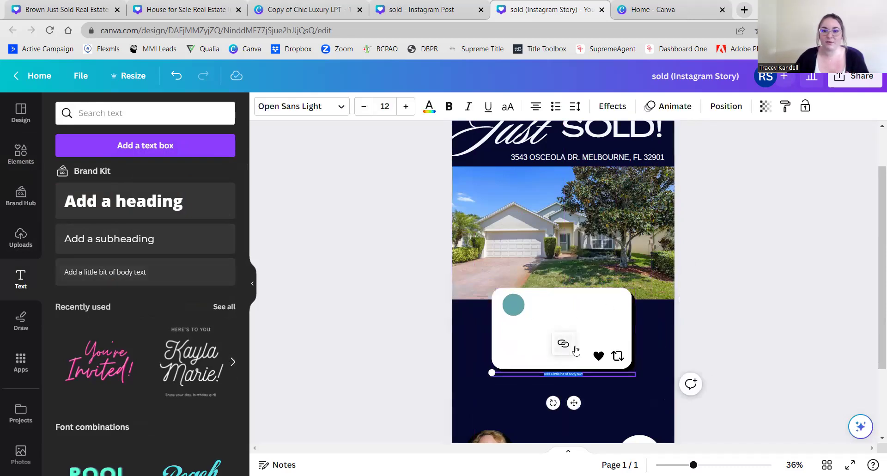
{"action": "left_click_drag", "start_coordinate": [576, 404], "coordinate": [574, 346]}
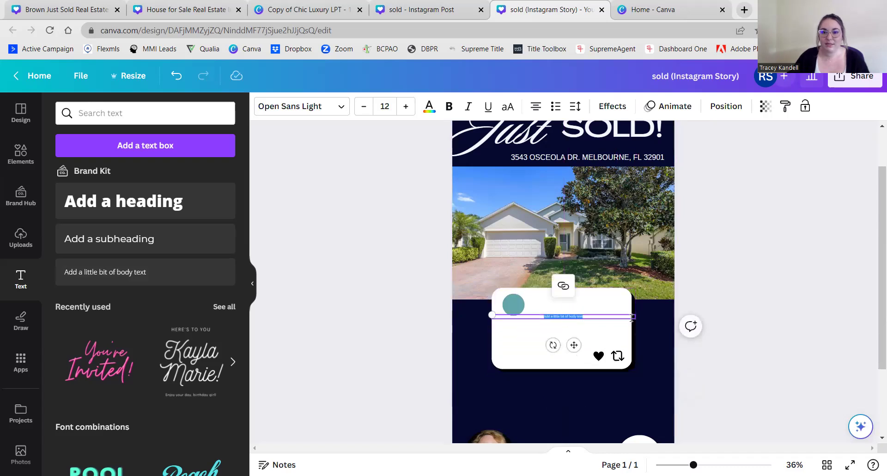
{"action": "left_click_drag", "start_coordinate": [633, 319], "coordinate": [674, 383]}
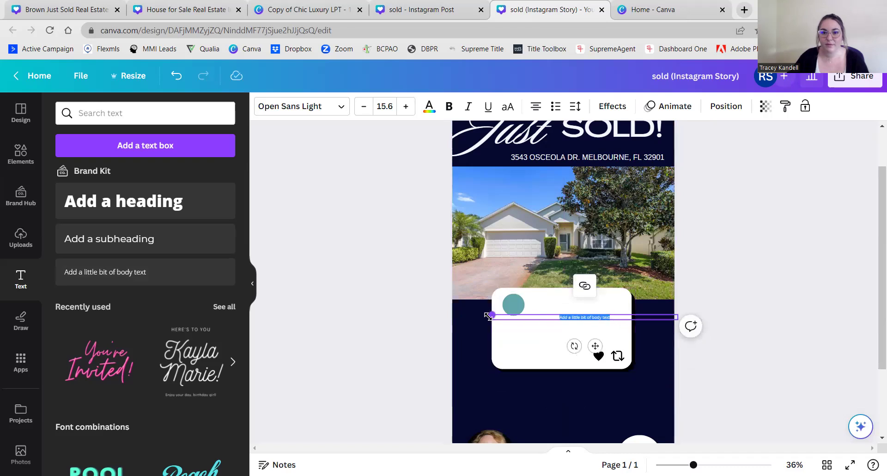
{"action": "mouse_move", "coordinate": [492, 317]}
{"action": "left_mouse_down"}
{"action": "mouse_move", "coordinate": [471, 344]}
{"action": "mouse_move", "coordinate": [467, 317]}
{"action": "mouse_move", "coordinate": [500, 318]}
{"action": "mouse_move", "coordinate": [492, 316]}
{"action": "left_mouse_up"}
- Raise the text's font size and fit the text box inside the card
{"action": "left_click", "coordinate": [406, 106]}
{"action": "left_click", "coordinate": [406, 106]}
{"action": "left_click", "coordinate": [406, 106]}
{"action": "left_click", "coordinate": [406, 106]}
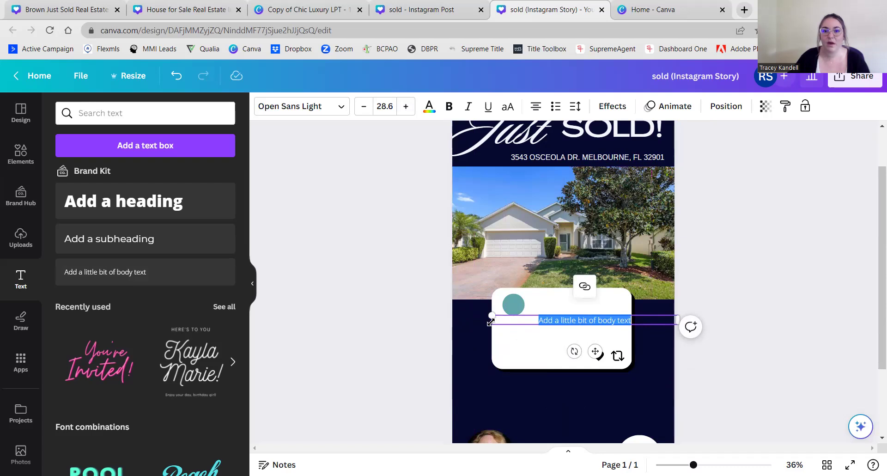
{"action": "left_click_drag", "start_coordinate": [676, 318], "coordinate": [593, 319]}
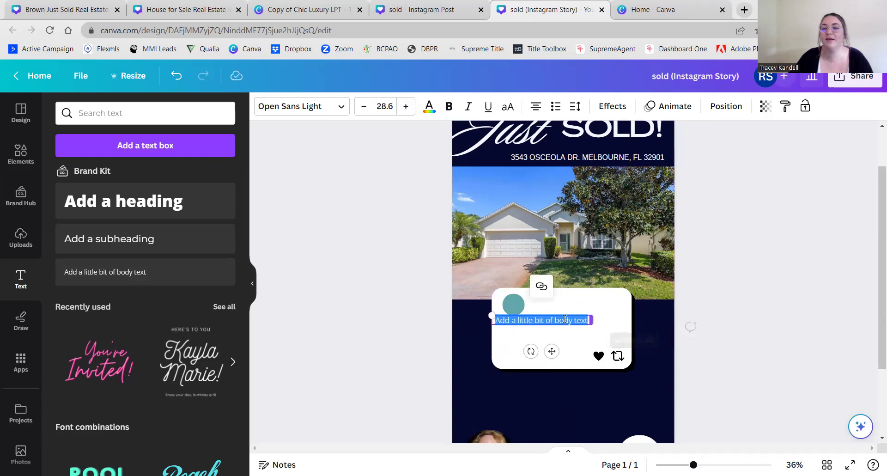
{"action": "left_click_drag", "start_coordinate": [552, 351], "coordinate": [578, 337]}
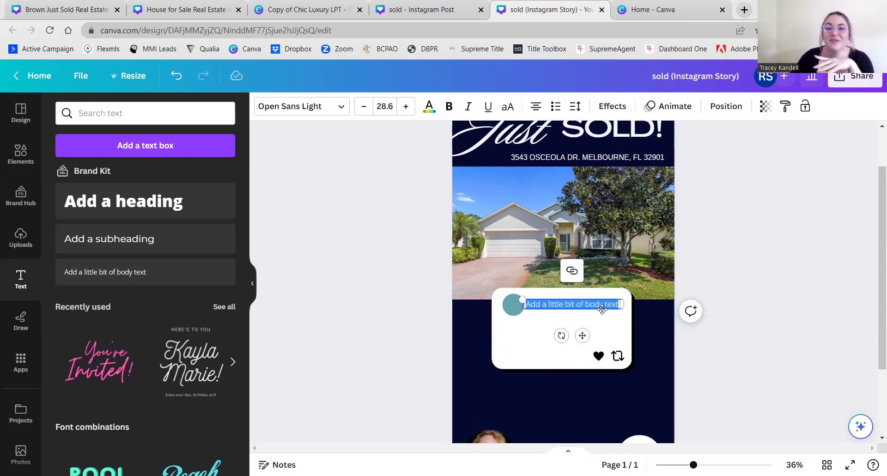
{"action": "left_click_drag", "start_coordinate": [623, 308], "coordinate": [599, 307]}
{"action": "left_click_drag", "start_coordinate": [571, 333], "coordinate": [577, 333]}
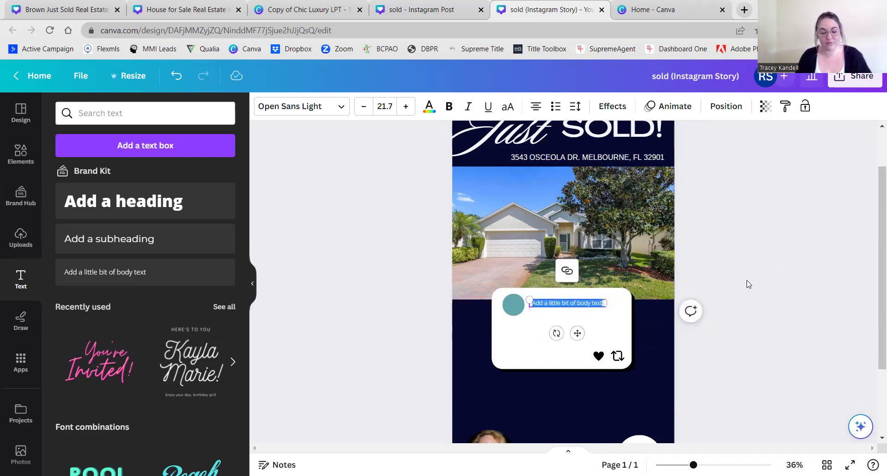
- Replace the placeholder with the realtor's username handle in black
{"action": "key", "text": "BackSpace"}
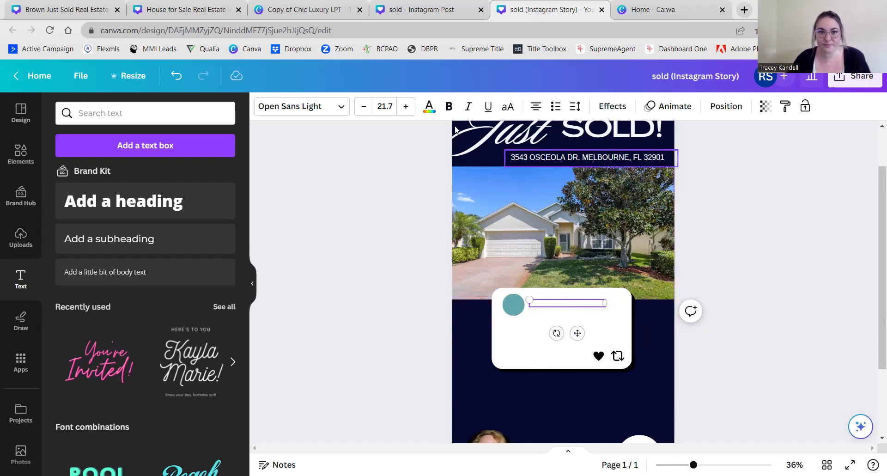
{"action": "left_click", "coordinate": [429, 107]}
{"action": "left_click", "coordinate": [99, 175]}
{"action": "type", "text": "sydneyrealtor"}
{"action": "key", "text": "ctrl+a"}
{"action": "left_click", "coordinate": [224, 176]}
{"action": "left_click", "coordinate": [96, 177]}
{"action": "left_click", "coordinate": [355, 290]}
{"action": "left_click", "coordinate": [355, 291]}
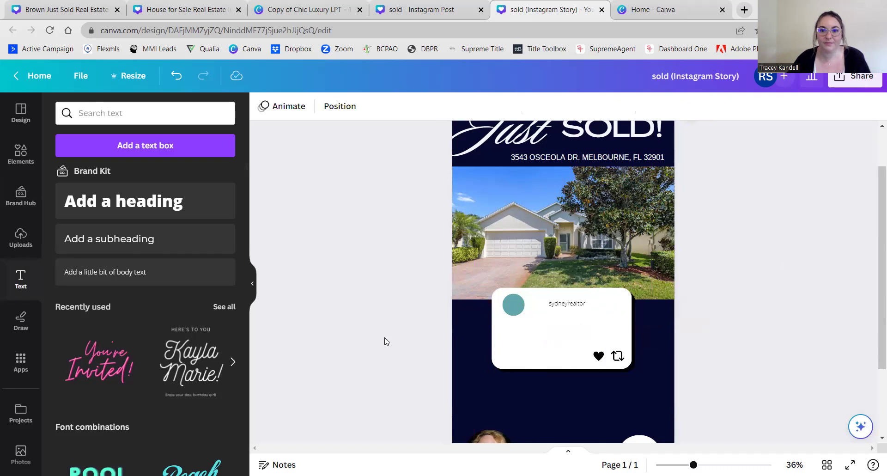
{"action": "left_click", "coordinate": [564, 309]}
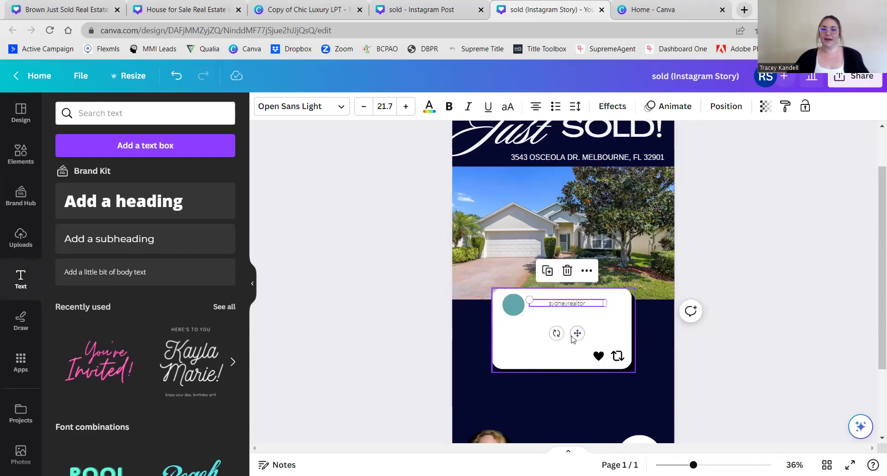
{"action": "left_click", "coordinate": [805, 338]}
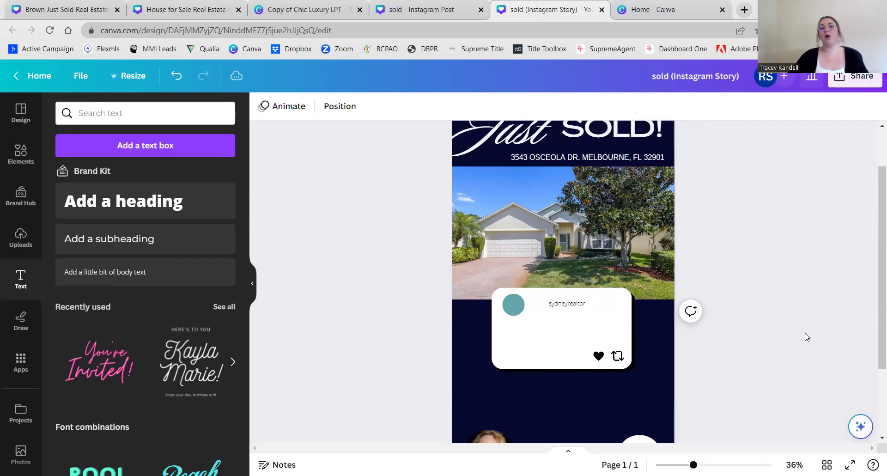
- Delete the post card from the design
{"action": "scroll", "coordinate": [806, 336], "scroll_direction": "up", "scroll_amount": 1}
{"action": "scroll", "coordinate": [807, 336], "scroll_direction": "down", "scroll_amount": 2}
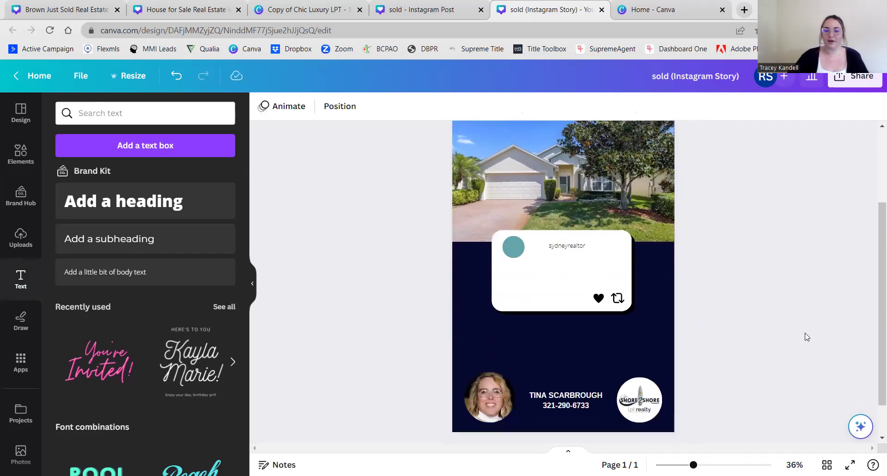
{"action": "scroll", "coordinate": [806, 336], "scroll_direction": "up", "scroll_amount": 1}
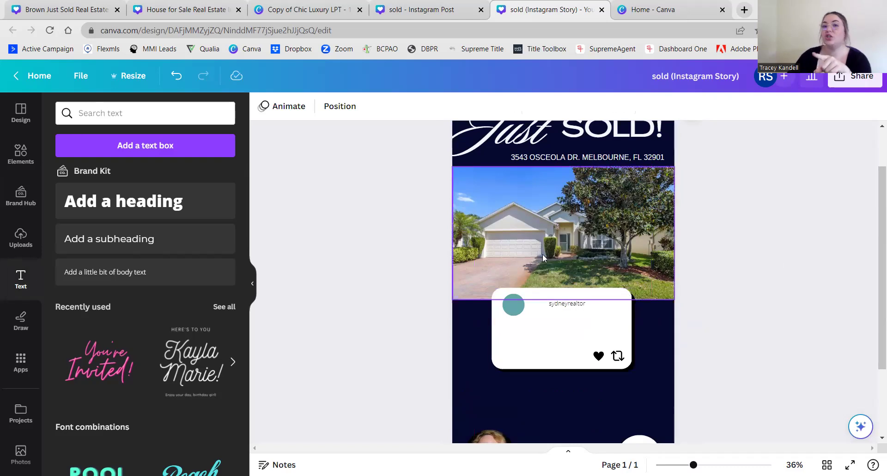
{"action": "left_click", "coordinate": [539, 349]}
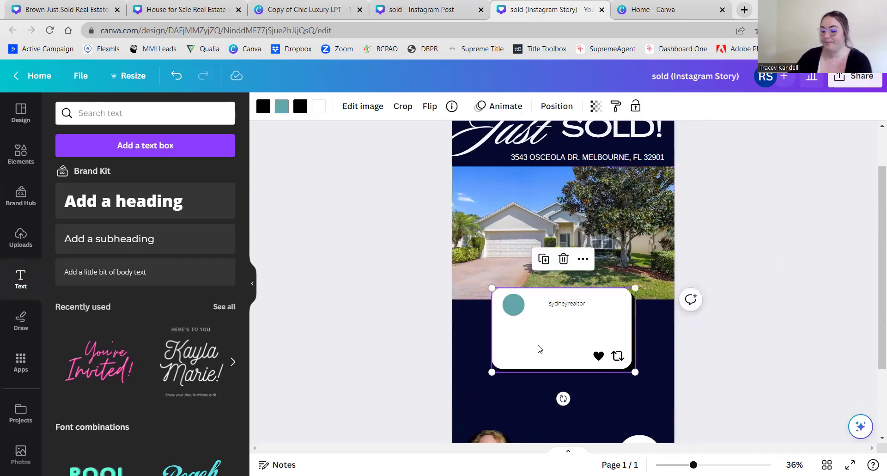
{"action": "key", "text": "Delete"}
{"action": "left_click", "coordinate": [559, 314]}
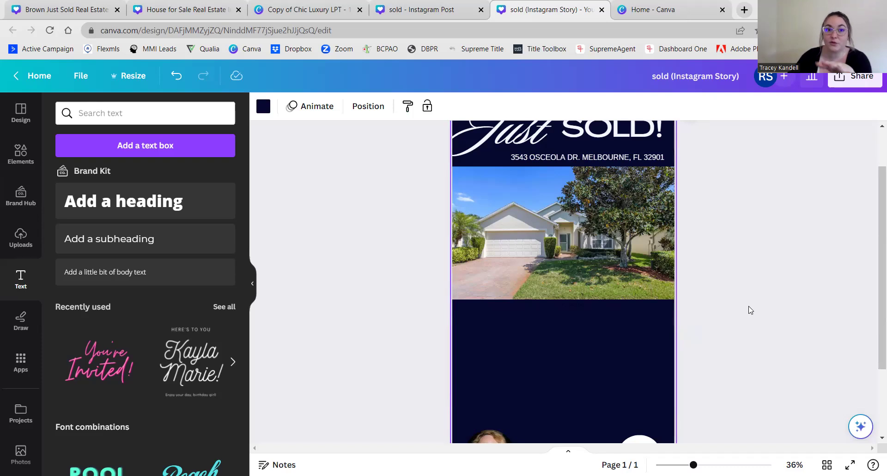
{"action": "scroll", "coordinate": [750, 310], "scroll_direction": "up", "scroll_amount": 2}
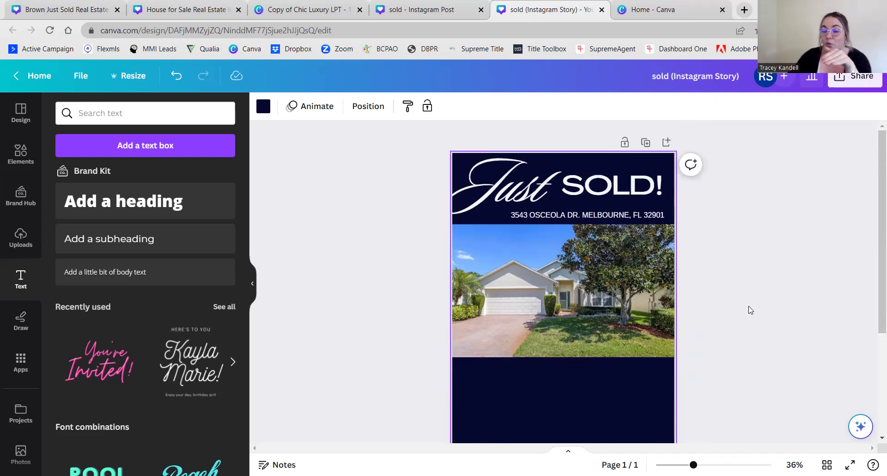
{"action": "scroll", "coordinate": [750, 310], "scroll_direction": "down", "scroll_amount": 4}
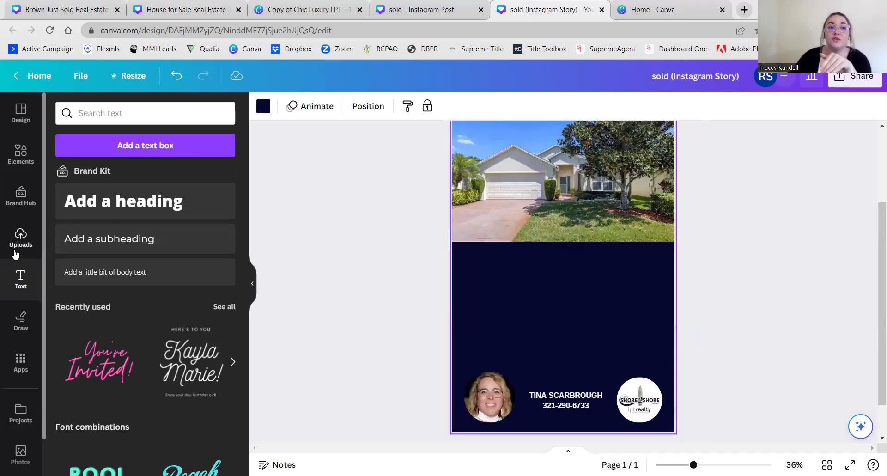
{"action": "left_click", "coordinate": [21, 155]}
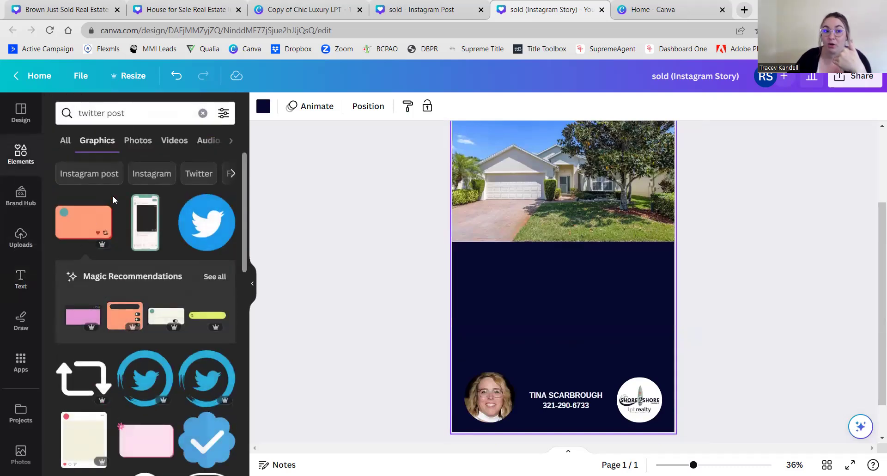
{"action": "left_click", "coordinate": [153, 317]}
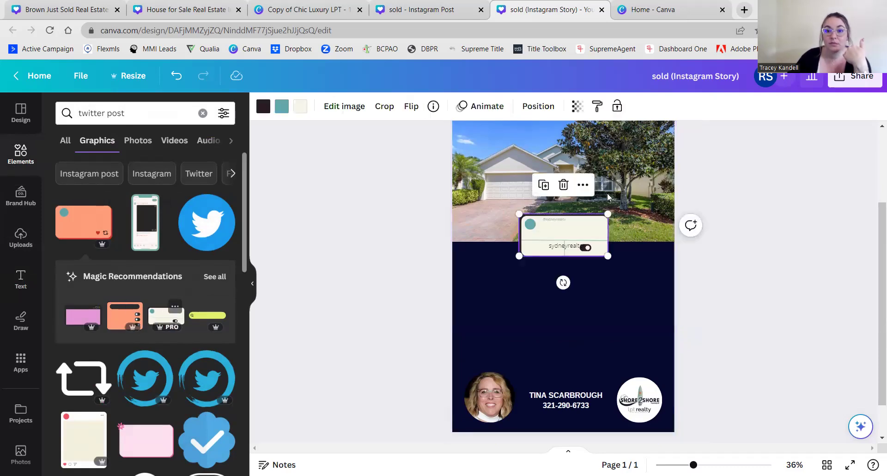
{"action": "mouse_move", "coordinate": [579, 230]}
{"action": "left_mouse_down"}
{"action": "mouse_move", "coordinate": [578, 260]}
{"action": "mouse_move", "coordinate": [576, 238]}
{"action": "left_mouse_up"}
{"action": "key", "text": "Delete"}
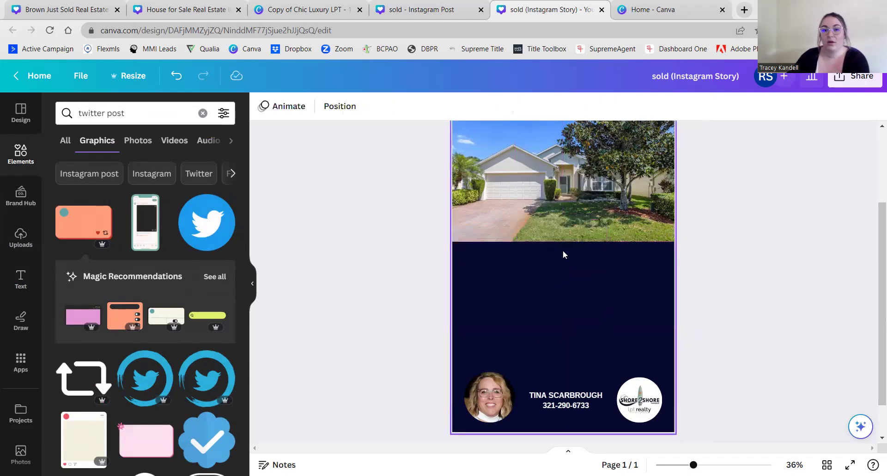
{"action": "left_click", "coordinate": [565, 251]}
{"action": "left_click", "coordinate": [372, 306]}
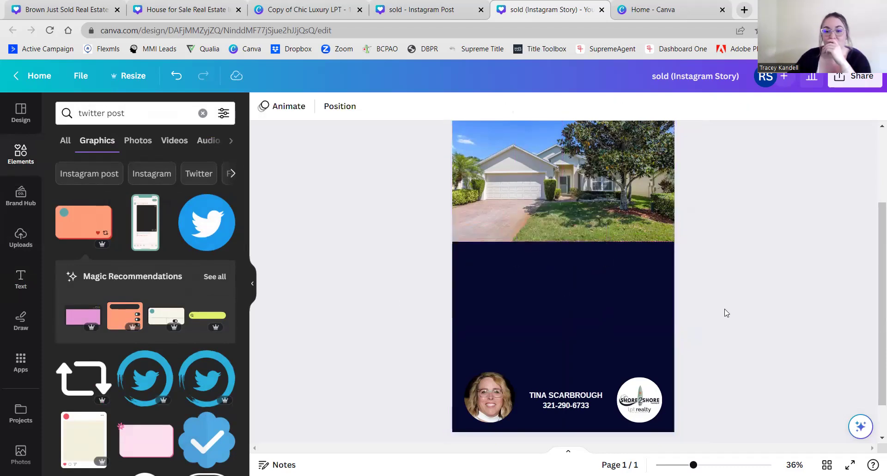
{"action": "scroll", "coordinate": [733, 301], "scroll_direction": "up", "scroll_amount": 3}
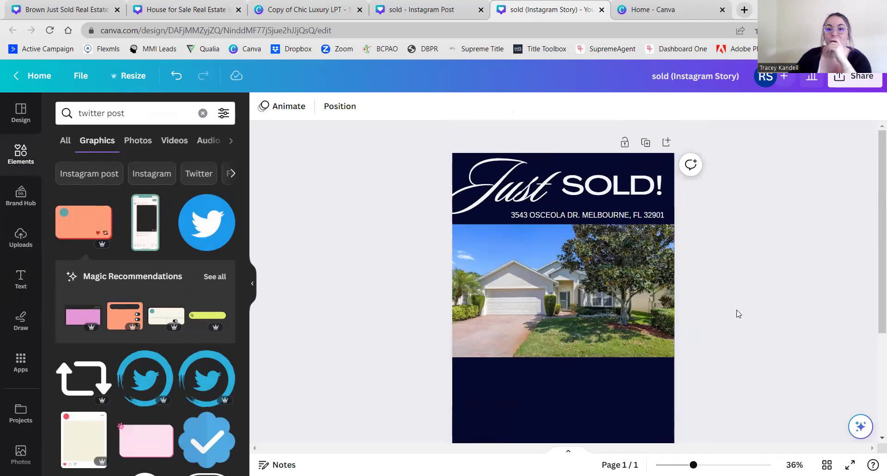
{"action": "scroll", "coordinate": [736, 311], "scroll_direction": "down", "scroll_amount": 1}
{"action": "scroll", "coordinate": [743, 322], "scroll_direction": "down", "scroll_amount": 2}
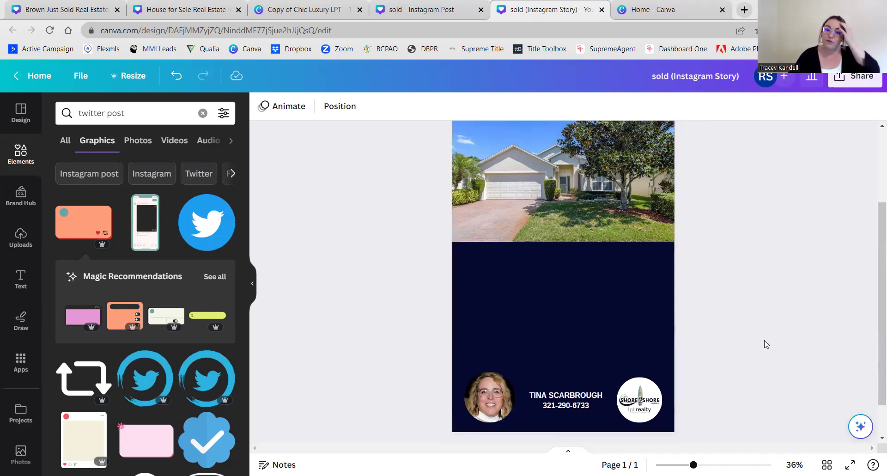
{"action": "scroll", "coordinate": [734, 281], "scroll_direction": "up", "scroll_amount": 2}
{"action": "scroll", "coordinate": [734, 281], "scroll_direction": "down", "scroll_amount": 2}
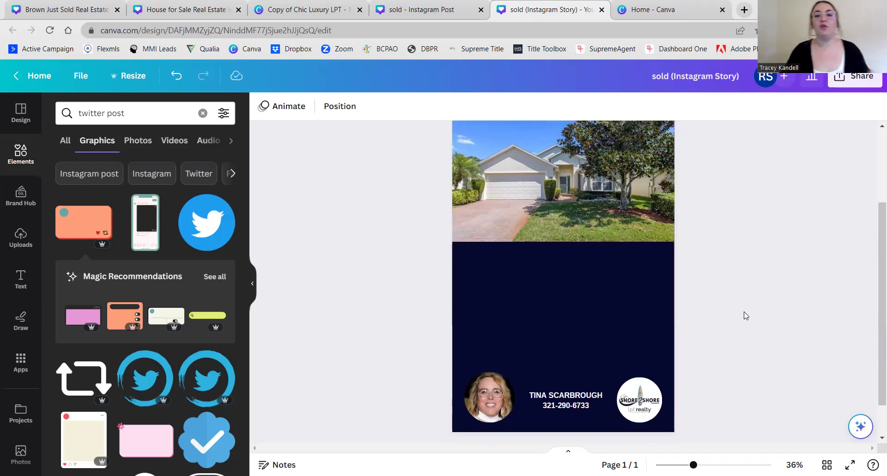
{"action": "scroll", "coordinate": [747, 315], "scroll_direction": "up", "scroll_amount": 2}
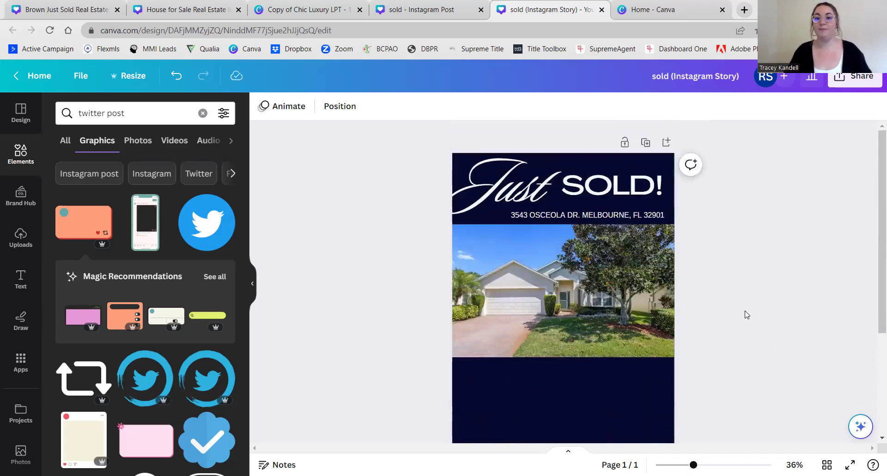
{"action": "scroll", "coordinate": [746, 316], "scroll_direction": "down", "scroll_amount": 1}
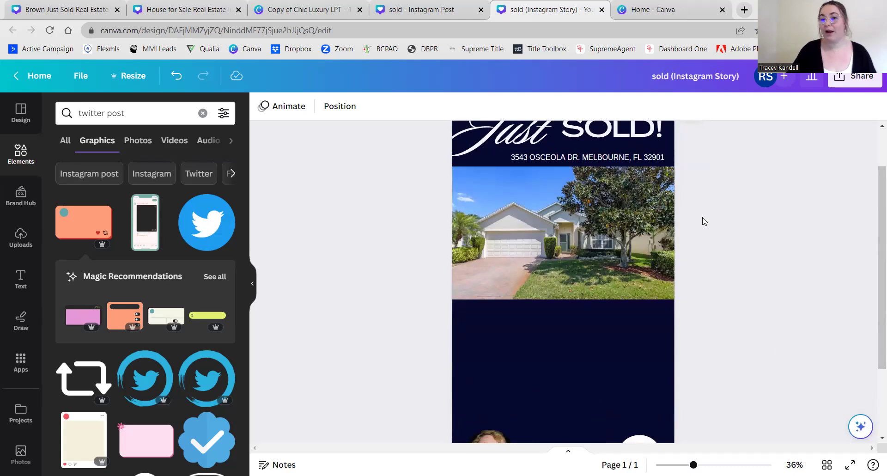
{"action": "scroll", "coordinate": [729, 329], "scroll_direction": "down", "scroll_amount": 1}
{"action": "scroll", "coordinate": [729, 329], "scroll_direction": "up", "scroll_amount": 1}
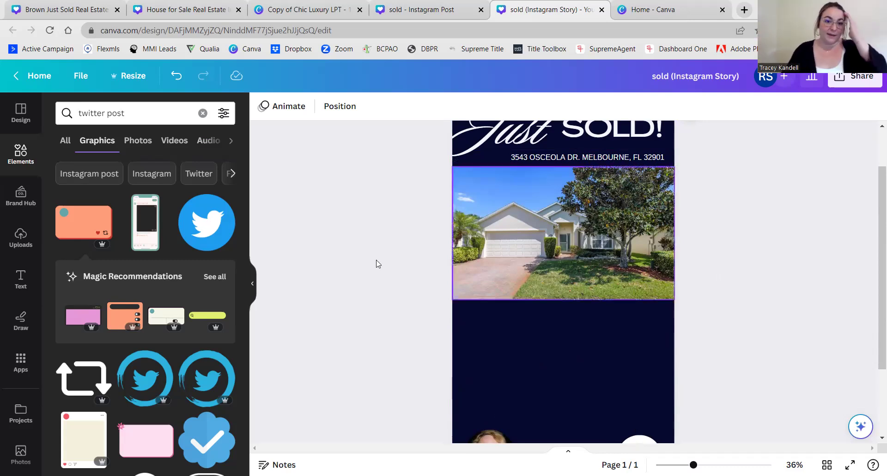
{"action": "left_click", "coordinate": [204, 322]}
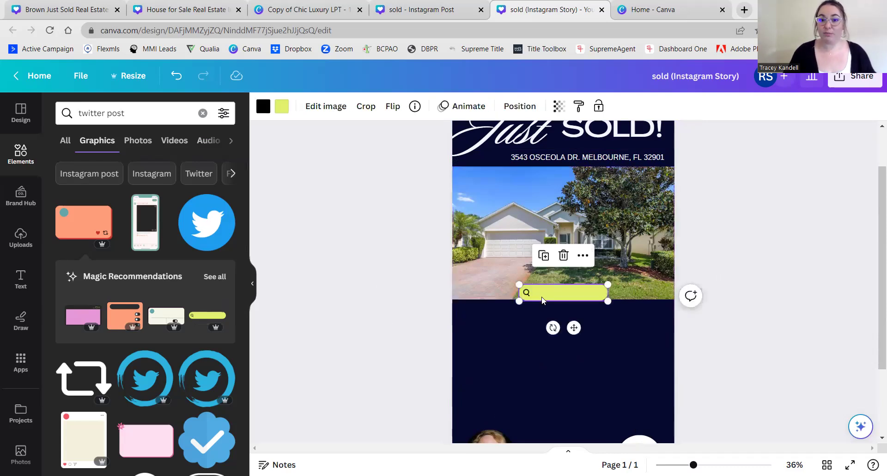
{"action": "left_click_drag", "start_coordinate": [545, 296], "coordinate": [531, 304]}
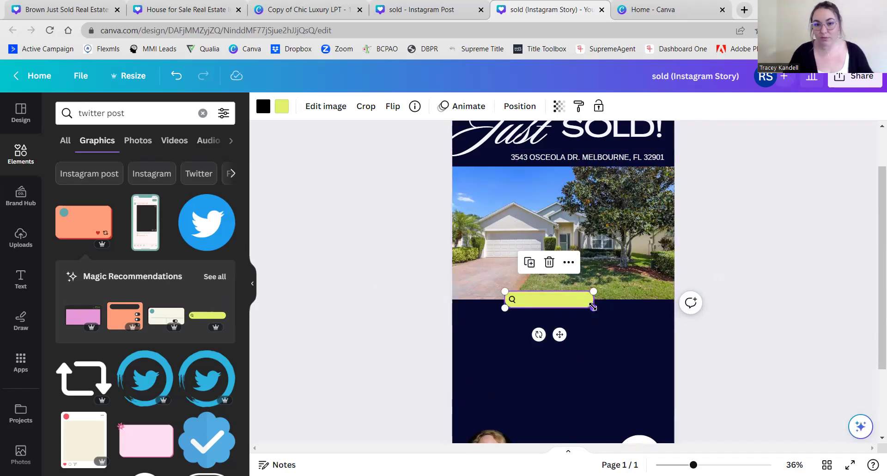
{"action": "key", "text": "Delete"}
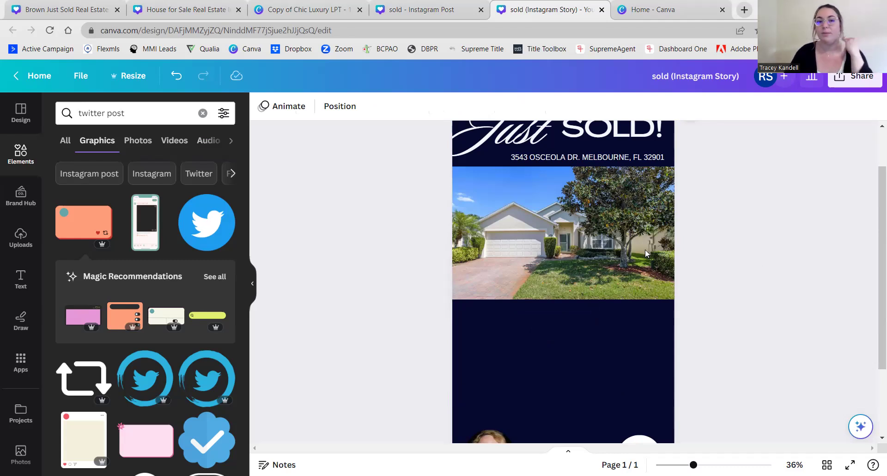
{"action": "scroll", "coordinate": [416, 277], "scroll_direction": "up", "scroll_amount": 2}
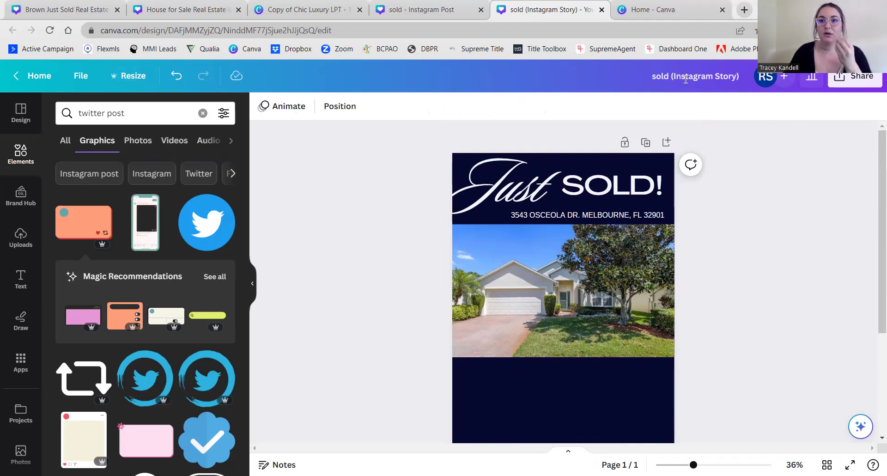
- Rename the design, replacing the Instagram title with 'SOLD POSTS (Story Size)'
{"action": "left_click", "coordinate": [670, 77]}
{"action": "left_click_drag", "start_coordinate": [670, 77], "coordinate": [652, 79]}
{"action": "type", "text": "SOLD POSTS"}
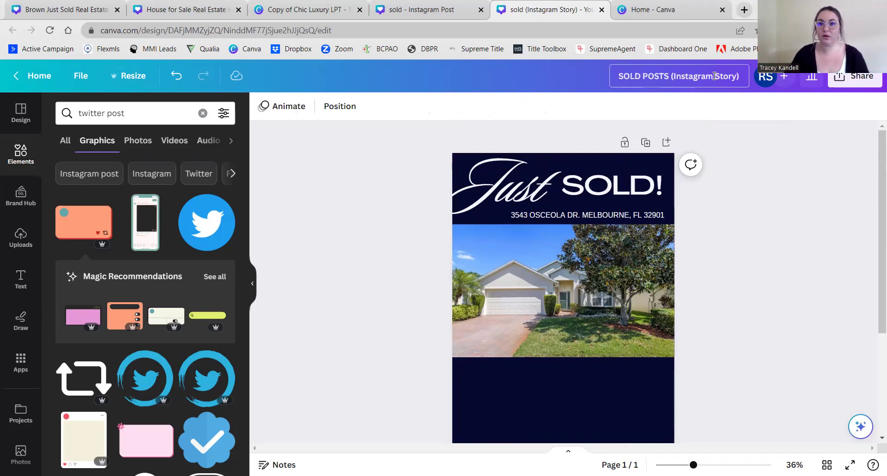
{"action": "left_click_drag", "start_coordinate": [714, 77], "coordinate": [676, 76]}
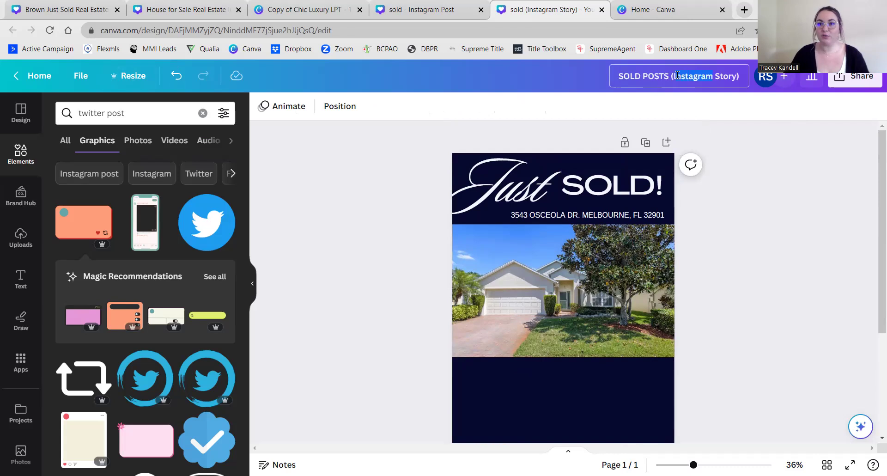
{"action": "key", "text": "BackSpace"}
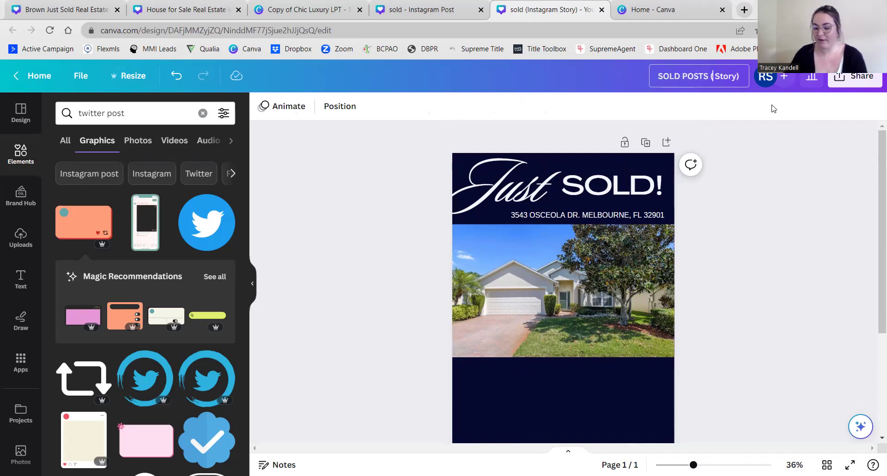
{"action": "key", "text": "Delete"}
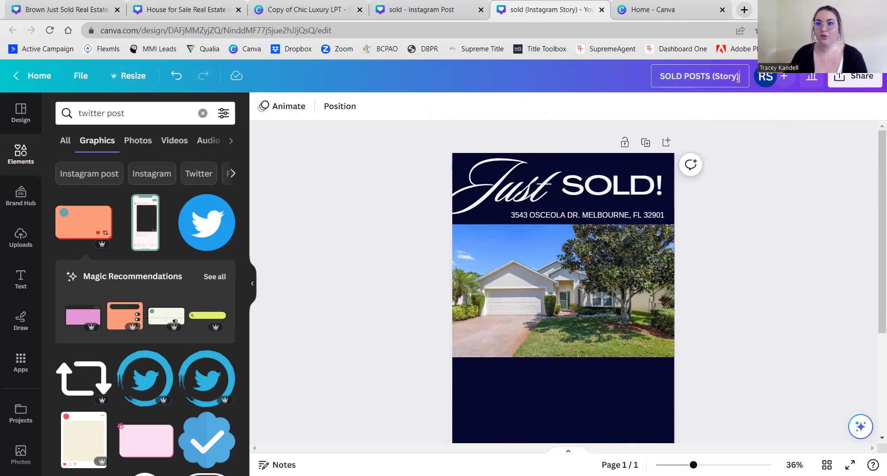
{"action": "type", "text": "siZE"}
{"action": "key", "text": "BackSpace"}
{"action": "key", "text": "BackSpace"}
{"action": "key", "text": "BackSpace"}
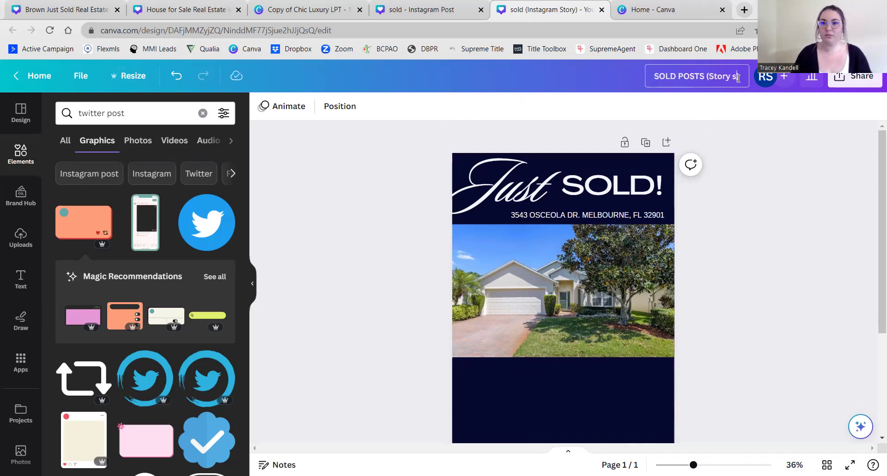
{"action": "key", "text": "BackSpace"}
{"action": "type", "text": "Size)"}
{"action": "left_click", "coordinate": [779, 199]}
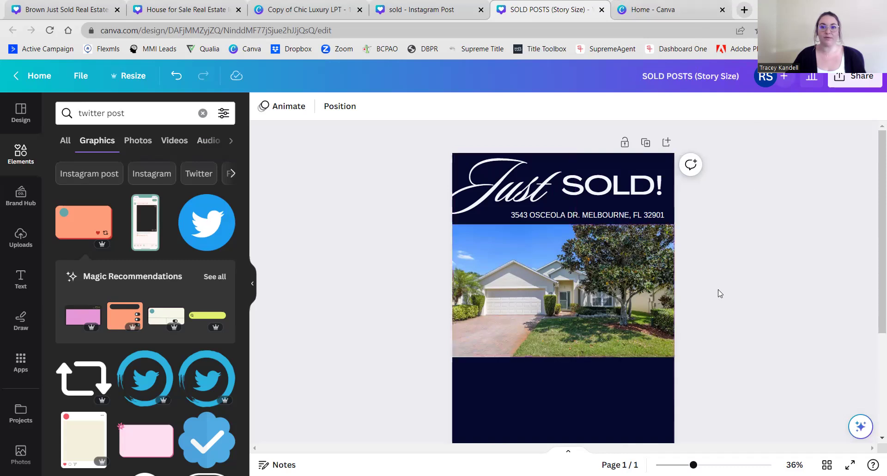
- Duplicate the Just SOLD page to create a second page
{"action": "left_click", "coordinate": [645, 143]}
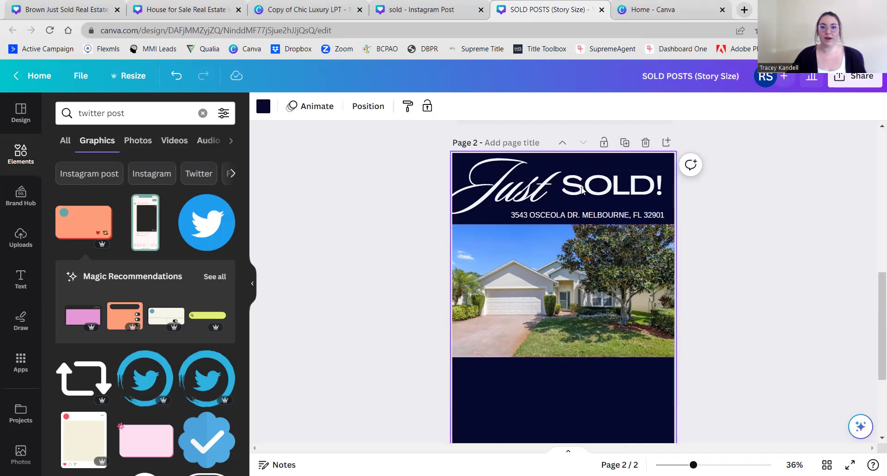
{"action": "scroll", "coordinate": [412, 173], "scroll_direction": "up", "scroll_amount": 5}
{"action": "scroll", "coordinate": [411, 172], "scroll_direction": "down", "scroll_amount": 5}
{"action": "scroll", "coordinate": [408, 196], "scroll_direction": "up", "scroll_amount": 3}
{"action": "scroll", "coordinate": [408, 215], "scroll_direction": "down", "scroll_amount": 4}
{"action": "scroll", "coordinate": [400, 227], "scroll_direction": "up", "scroll_amount": 3}
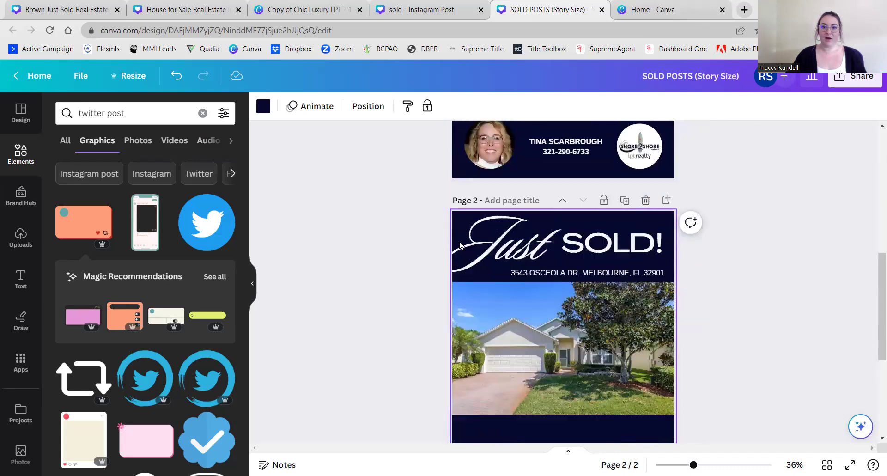
{"action": "scroll", "coordinate": [550, 337], "scroll_direction": "down", "scroll_amount": 3}
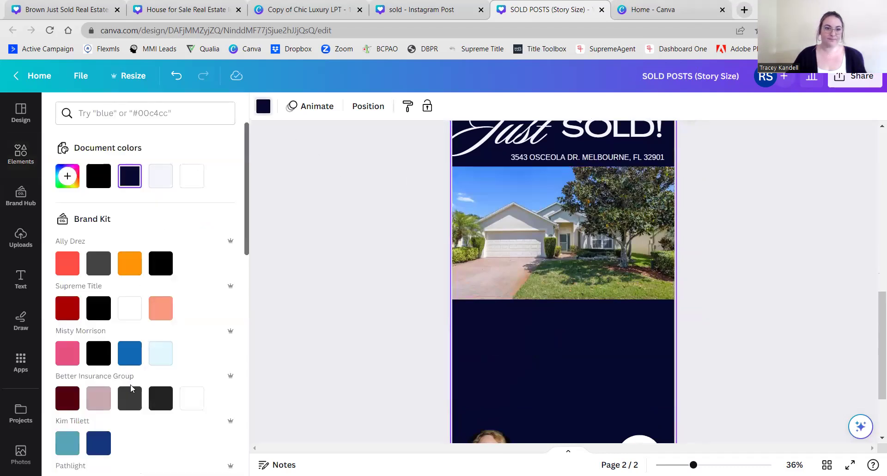
{"action": "scroll", "coordinate": [131, 387], "scroll_direction": "down", "scroll_amount": 10}
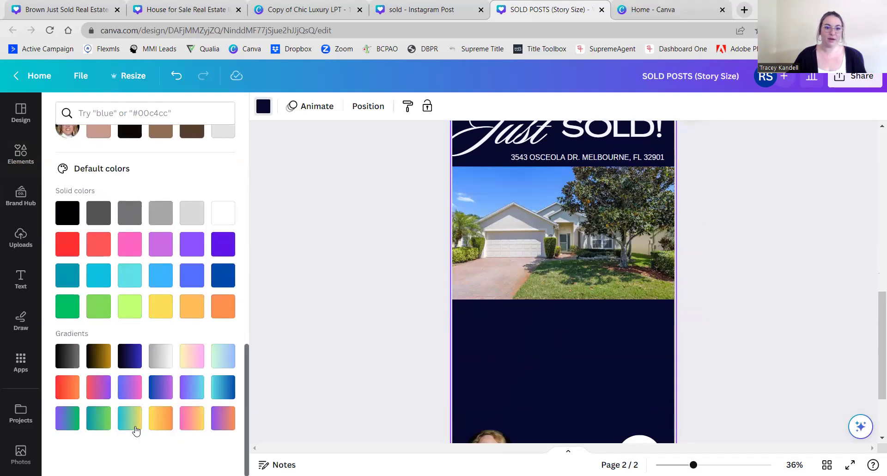
- Change page 2's navy background to the teal-to-yellow gradient
{"action": "left_click", "coordinate": [129, 421]}
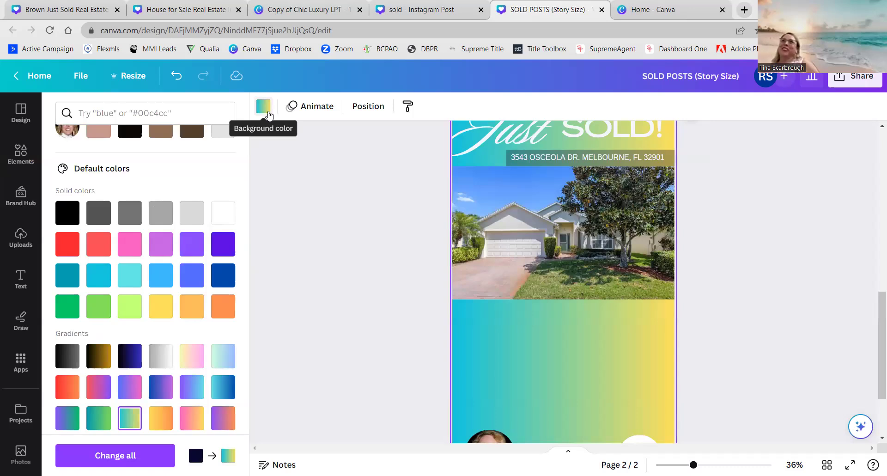
{"action": "left_click", "coordinate": [267, 113]}
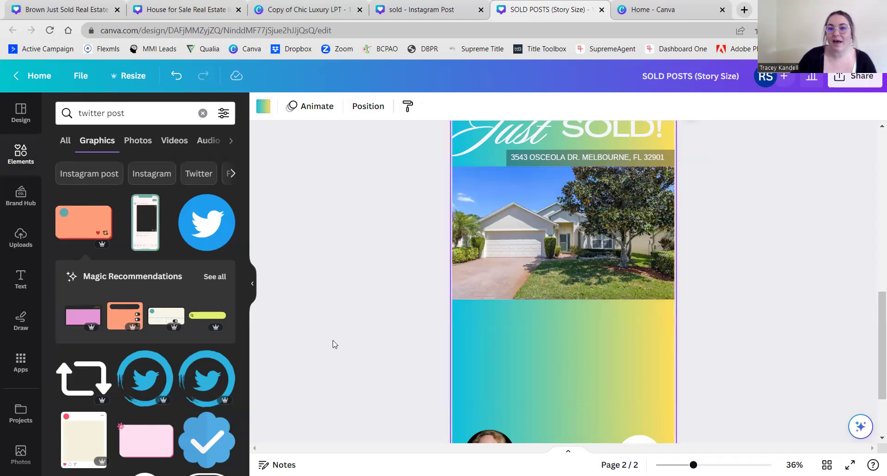
{"action": "scroll", "coordinate": [334, 344], "scroll_direction": "up", "scroll_amount": 3}
{"action": "scroll", "coordinate": [334, 344], "scroll_direction": "down", "scroll_amount": 5}
{"action": "scroll", "coordinate": [566, 426], "scroll_direction": "down", "scroll_amount": 1}
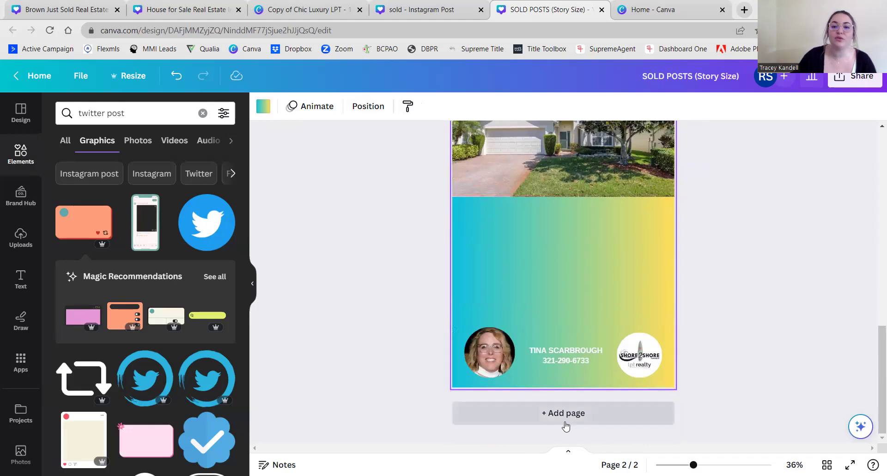
{"action": "scroll", "coordinate": [422, 341], "scroll_direction": "up", "scroll_amount": 1}
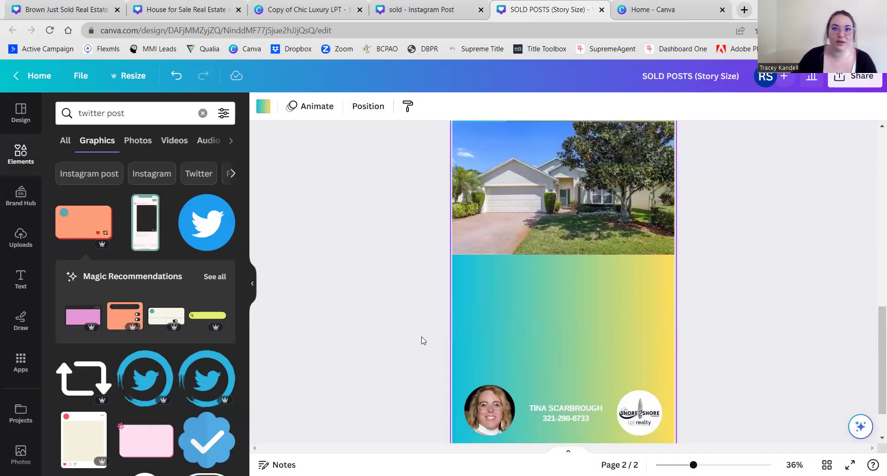
{"action": "scroll", "coordinate": [422, 340], "scroll_direction": "down", "scroll_amount": 1}
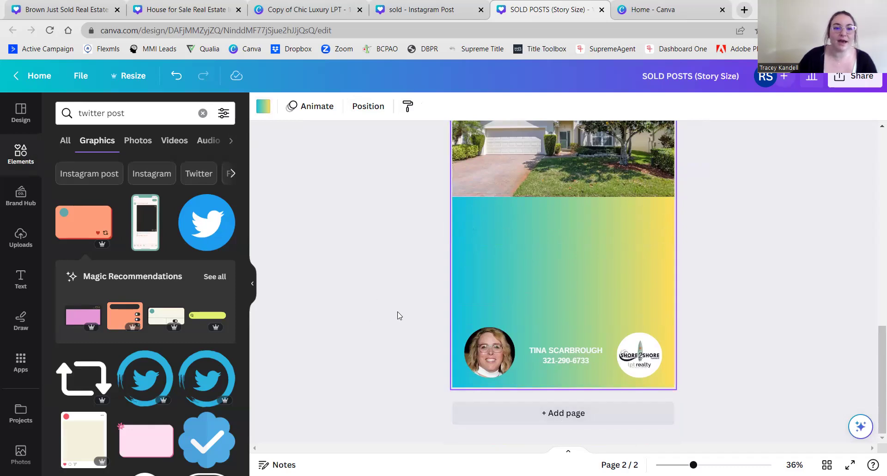
{"action": "scroll", "coordinate": [409, 352], "scroll_direction": "up", "scroll_amount": 3}
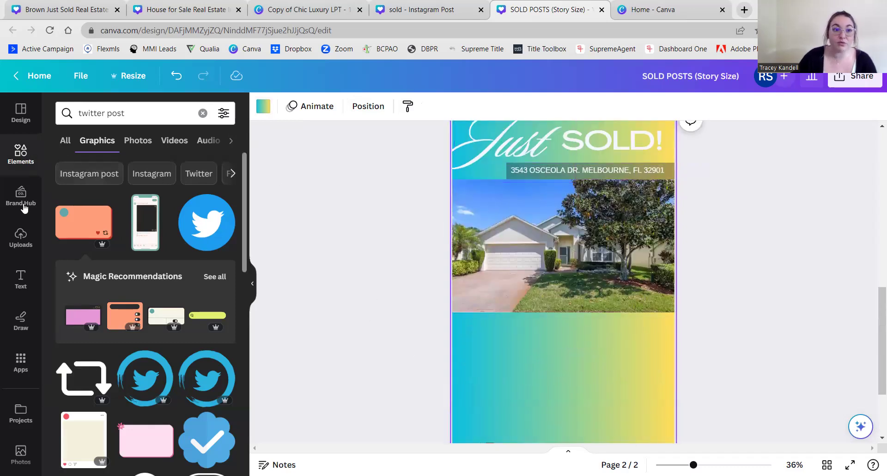
- Clear the twitter post search and add a plain square shape filled white to page 2
{"action": "left_click", "coordinate": [64, 140]}
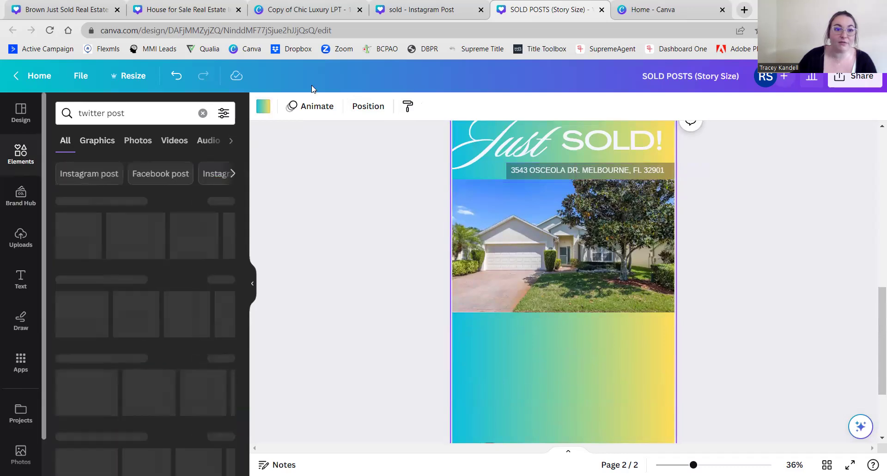
{"action": "left_click", "coordinate": [203, 114]}
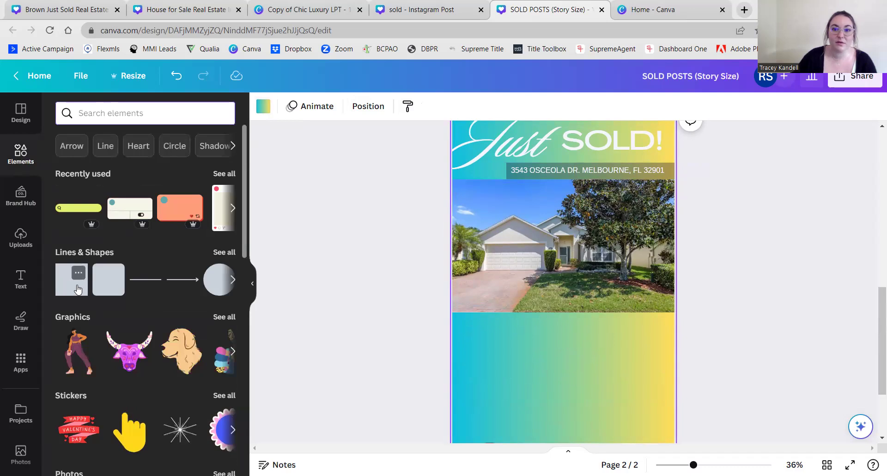
{"action": "left_click", "coordinate": [78, 289]}
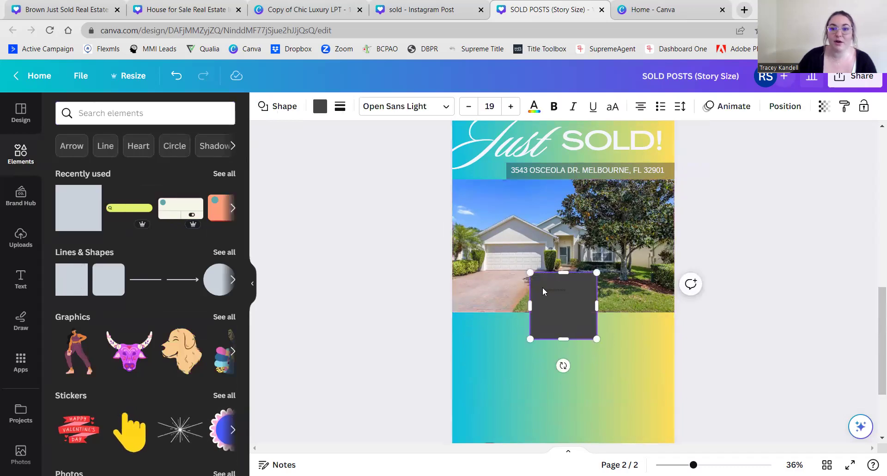
{"action": "left_click", "coordinate": [320, 106]}
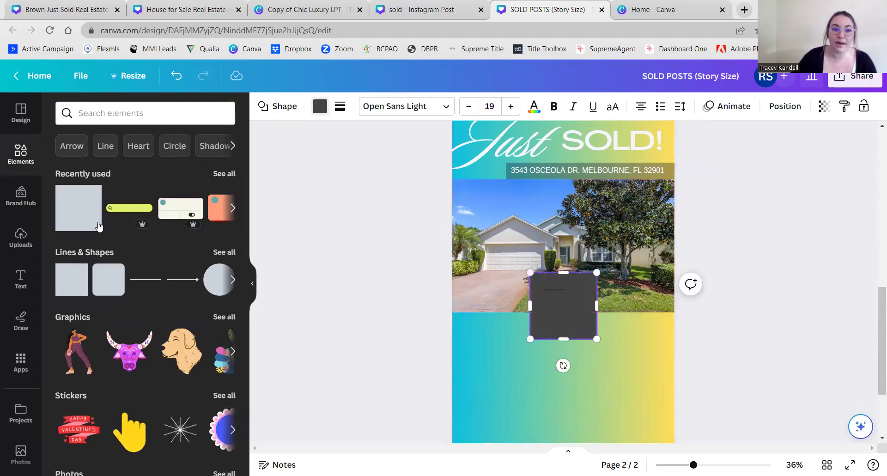
{"action": "left_click", "coordinate": [74, 217]}
{"action": "scroll", "coordinate": [416, 319], "scroll_direction": "up", "scroll_amount": 2}
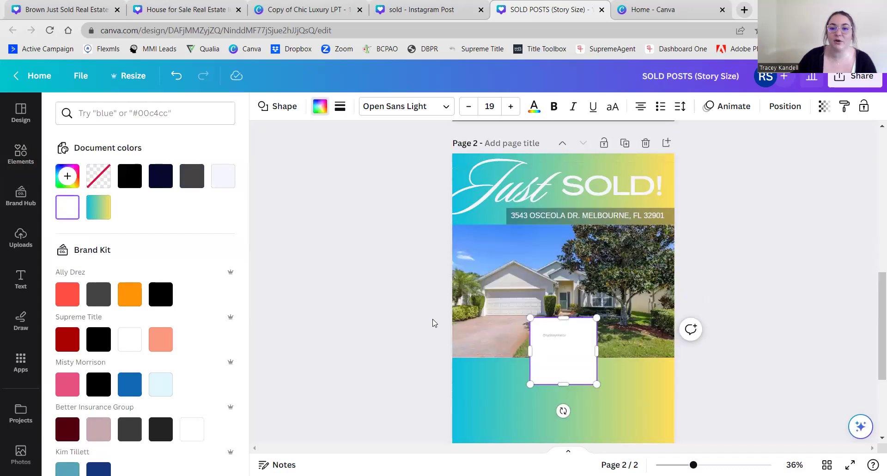
{"action": "scroll", "coordinate": [709, 332], "scroll_direction": "down", "scroll_amount": 1}
{"action": "left_click", "coordinate": [555, 290]}
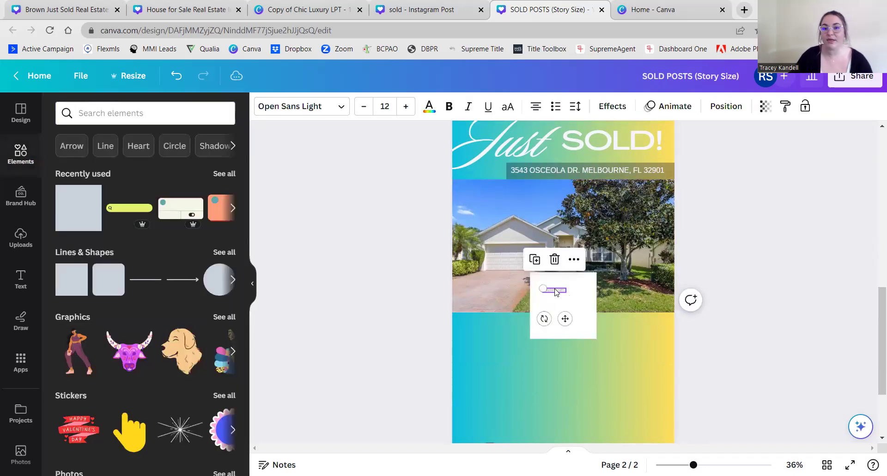
{"action": "key", "text": "Escape"}
- Stretch the gradient box to cover the whole second page
{"action": "left_click", "coordinate": [548, 296]}
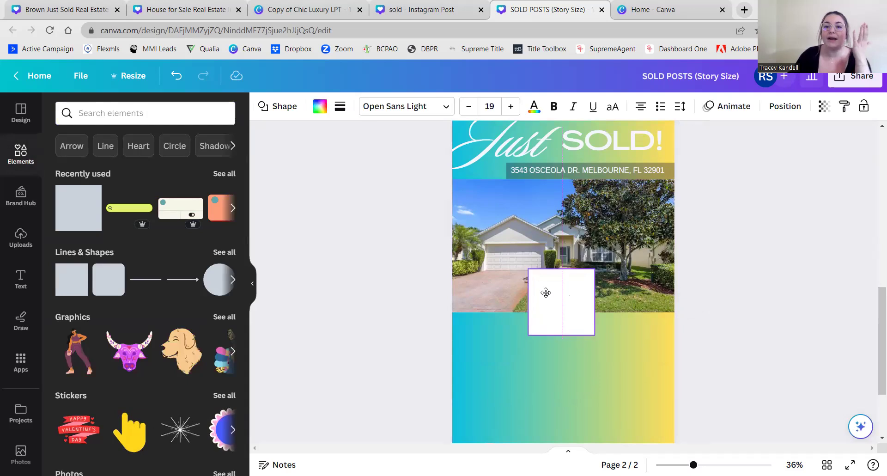
{"action": "scroll", "coordinate": [547, 296], "scroll_direction": "up", "scroll_amount": 2}
{"action": "left_click_drag", "start_coordinate": [525, 377], "coordinate": [424, 204]}
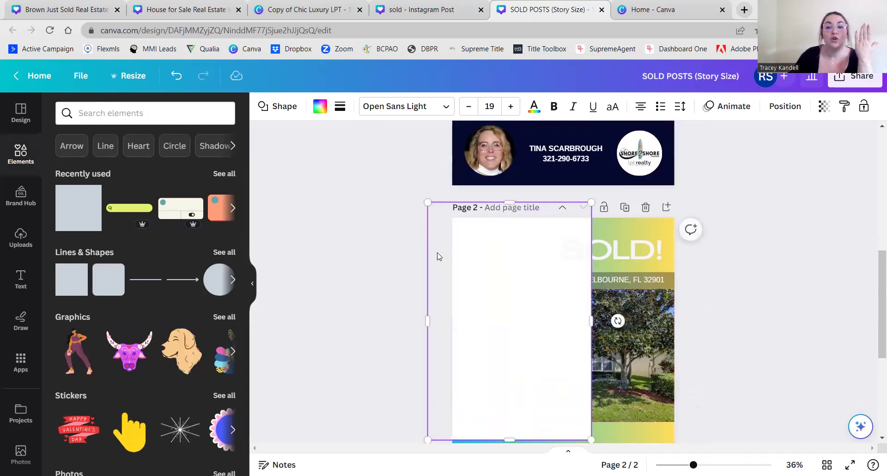
{"action": "scroll", "coordinate": [607, 226], "scroll_direction": "down", "scroll_amount": 4}
{"action": "left_click_drag", "start_coordinate": [592, 215], "coordinate": [687, 391]}
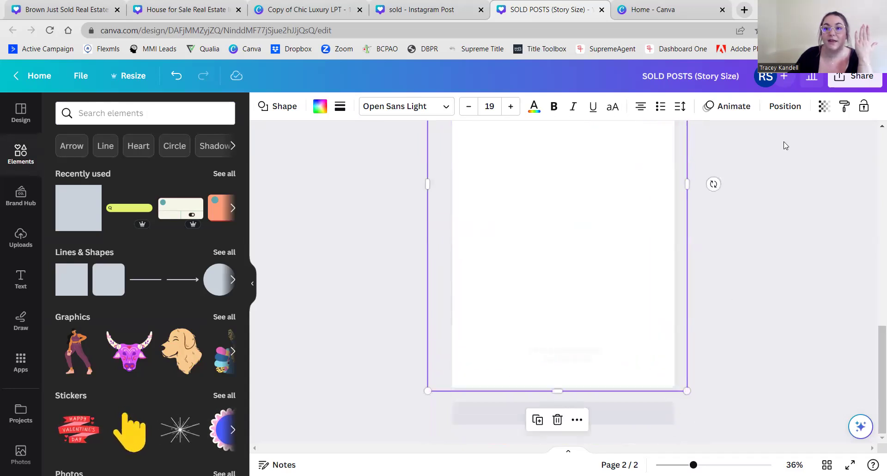
- Send the box to the back and set its transparency to 49
{"action": "left_click", "coordinate": [785, 107]}
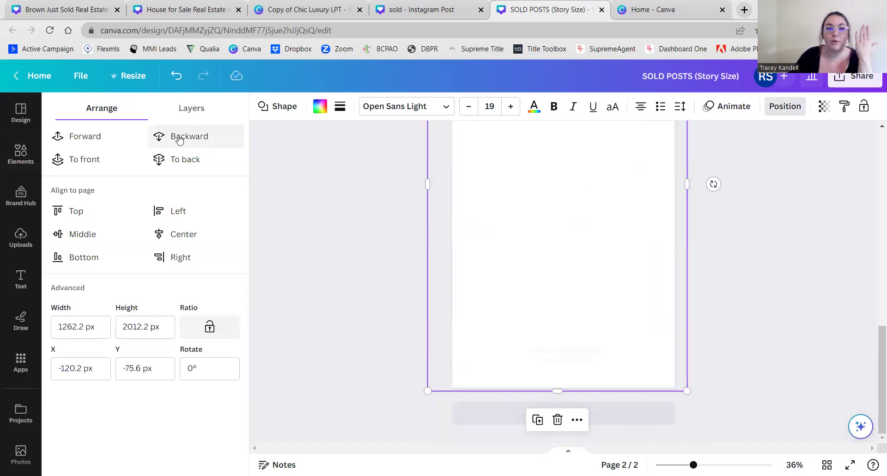
{"action": "left_click", "coordinate": [191, 167]}
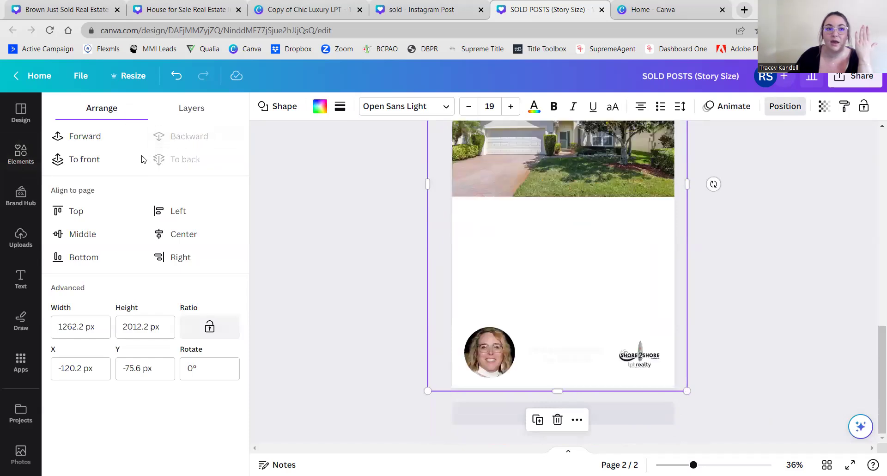
{"action": "left_click", "coordinate": [89, 141]}
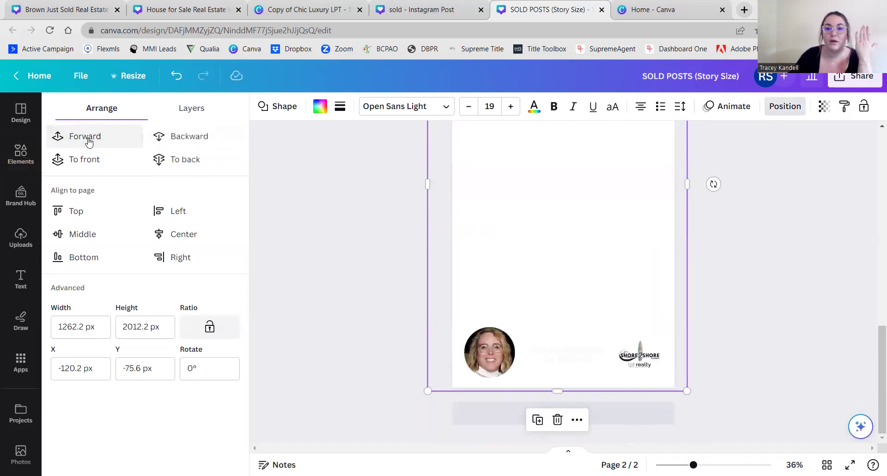
{"action": "scroll", "coordinate": [306, 226], "scroll_direction": "up", "scroll_amount": 3}
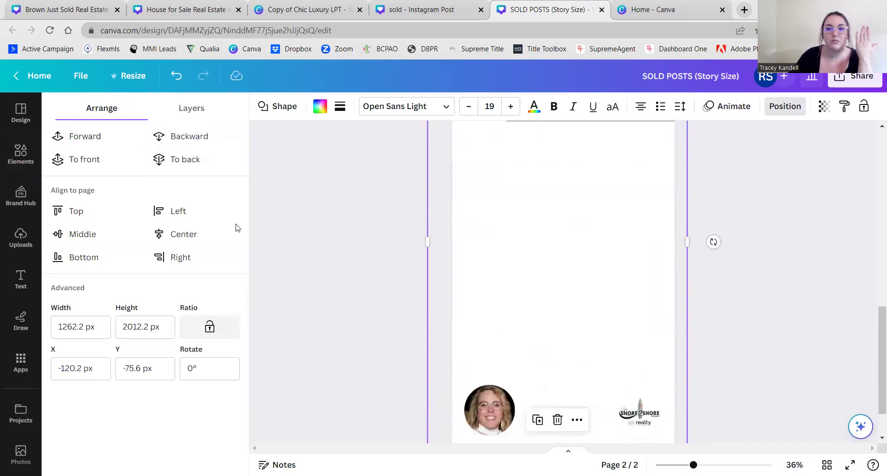
{"action": "left_click", "coordinate": [164, 159]}
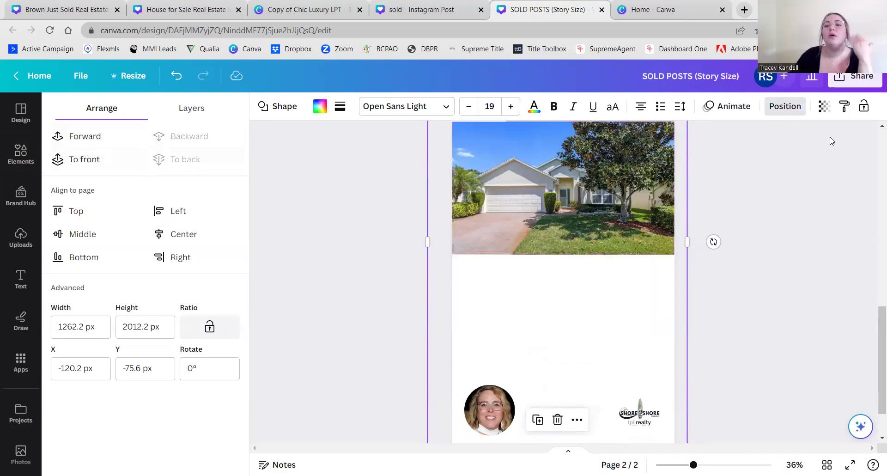
{"action": "left_click", "coordinate": [825, 107]}
{"action": "left_click_drag", "start_coordinate": [823, 153], "coordinate": [762, 158]}
- Color the script 'Just' and the 'SOLD!' heading with the blue swatch
{"action": "left_click", "coordinate": [780, 214]}
{"action": "scroll", "coordinate": [744, 244], "scroll_direction": "up", "scroll_amount": 2}
{"action": "left_click", "coordinate": [742, 243]}
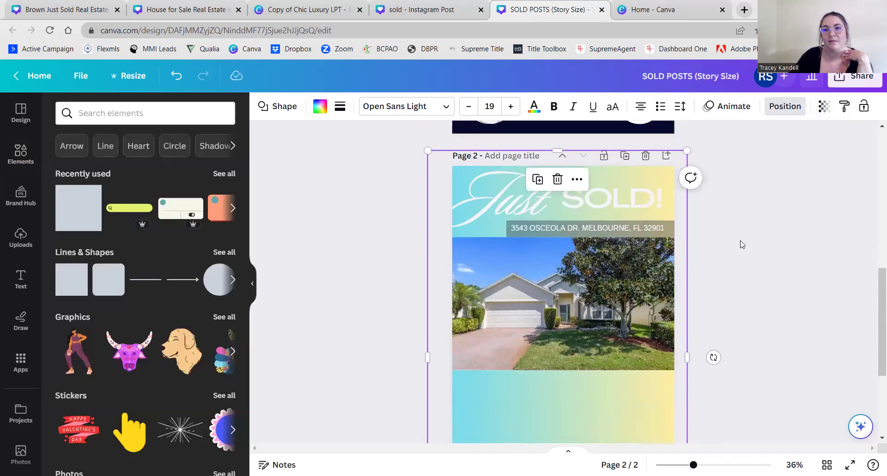
{"action": "left_click", "coordinate": [336, 211]}
{"action": "left_click", "coordinate": [489, 184]}
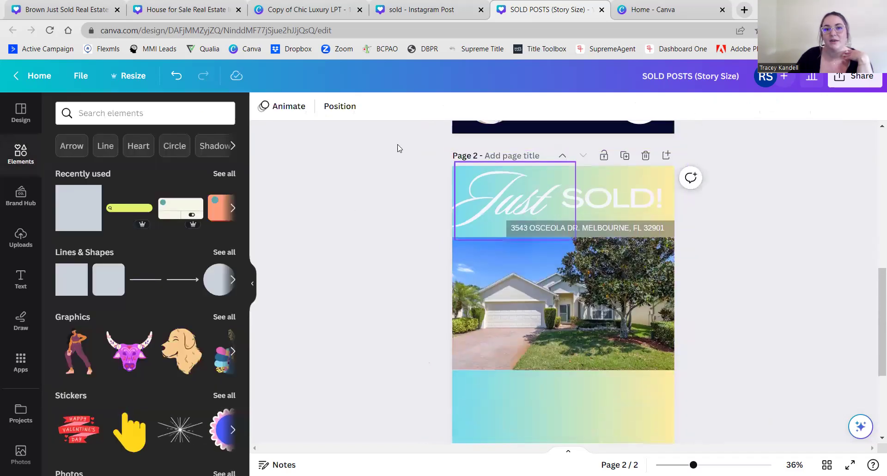
{"action": "left_click", "coordinate": [430, 107]}
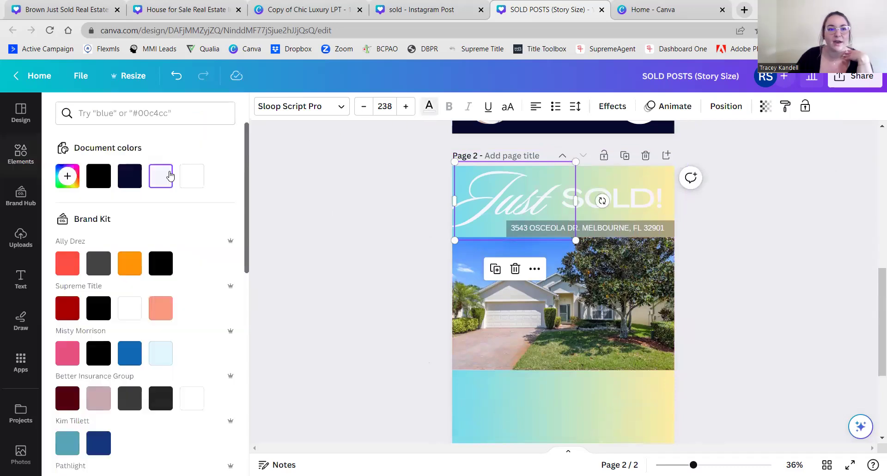
{"action": "scroll", "coordinate": [128, 286], "scroll_direction": "down", "scroll_amount": 1}
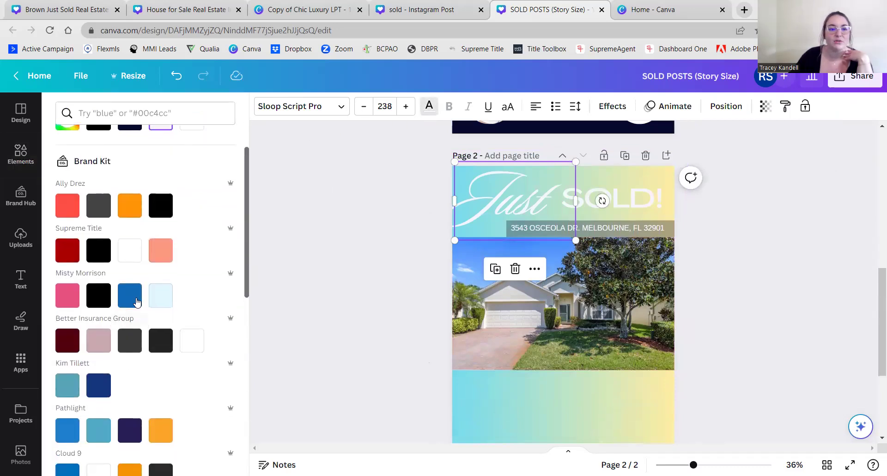
{"action": "left_click", "coordinate": [129, 296]}
{"action": "left_click", "coordinate": [615, 199]}
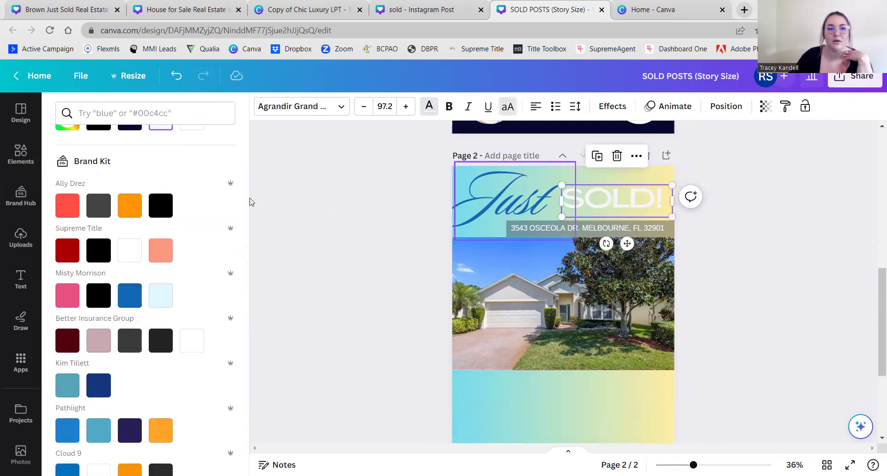
{"action": "left_click", "coordinate": [129, 296]}
{"action": "left_click", "coordinate": [328, 287]}
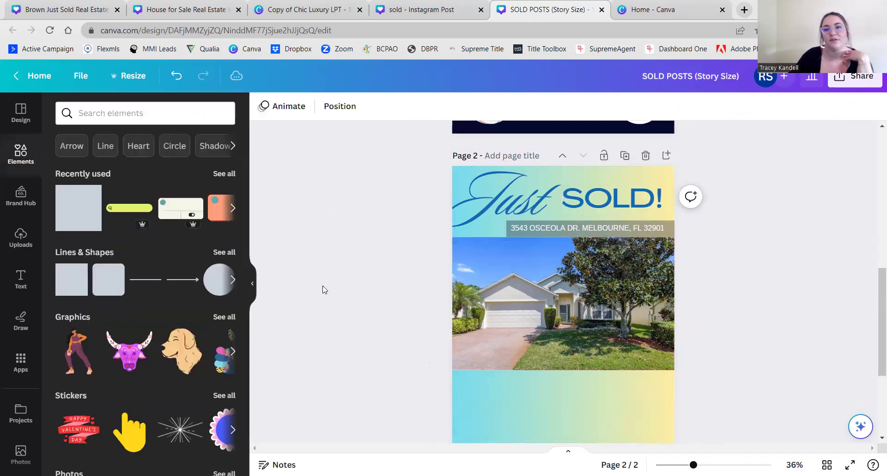
- Make the agent's name and phone number text blue
{"action": "scroll", "coordinate": [323, 289], "scroll_direction": "down", "scroll_amount": 3}
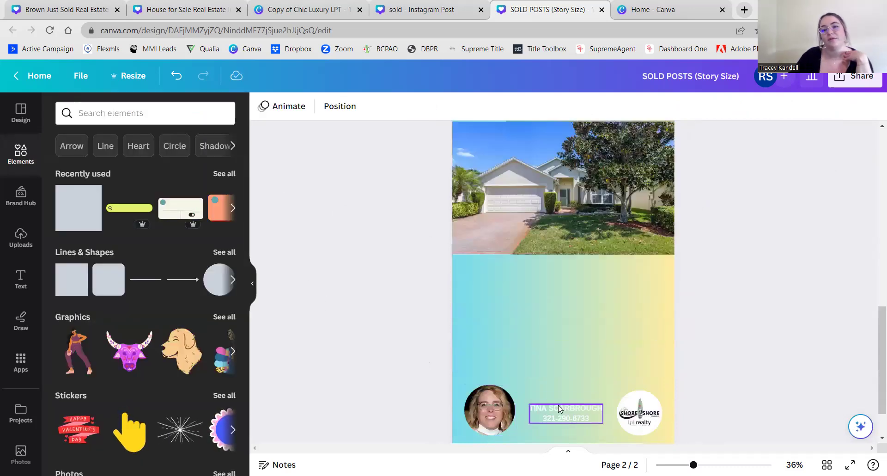
{"action": "left_click", "coordinate": [559, 408]}
{"action": "left_click", "coordinate": [428, 111]}
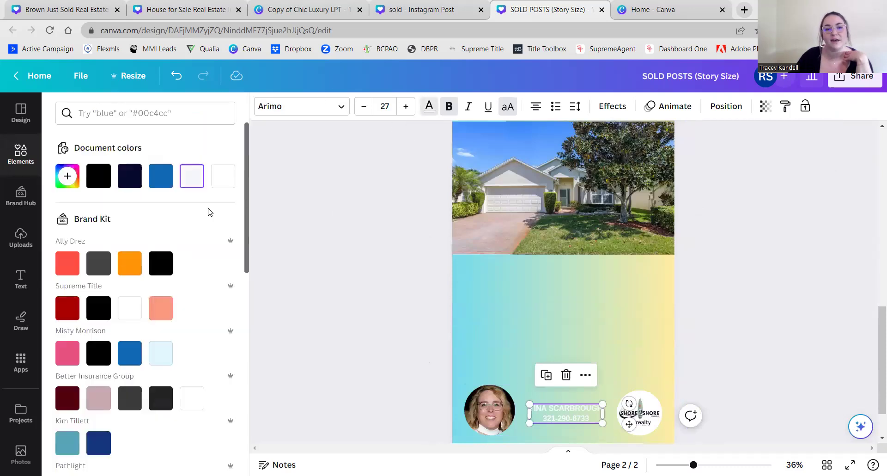
{"action": "left_click", "coordinate": [325, 284]}
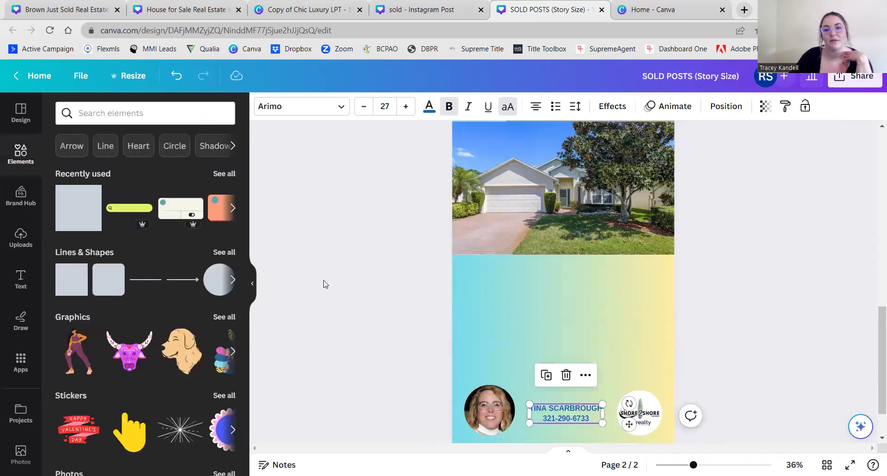
{"action": "left_click", "coordinate": [326, 284]}
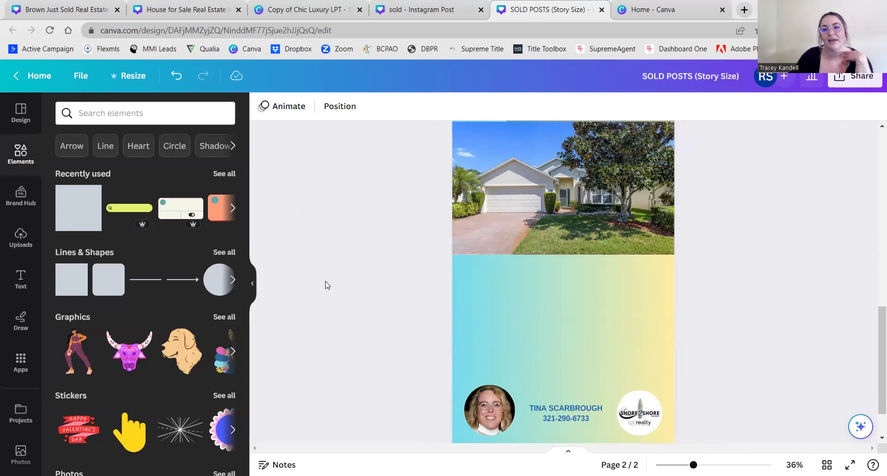
{"action": "scroll", "coordinate": [326, 284], "scroll_direction": "up", "scroll_amount": 2}
{"action": "scroll", "coordinate": [326, 284], "scroll_direction": "up", "scroll_amount": 2}
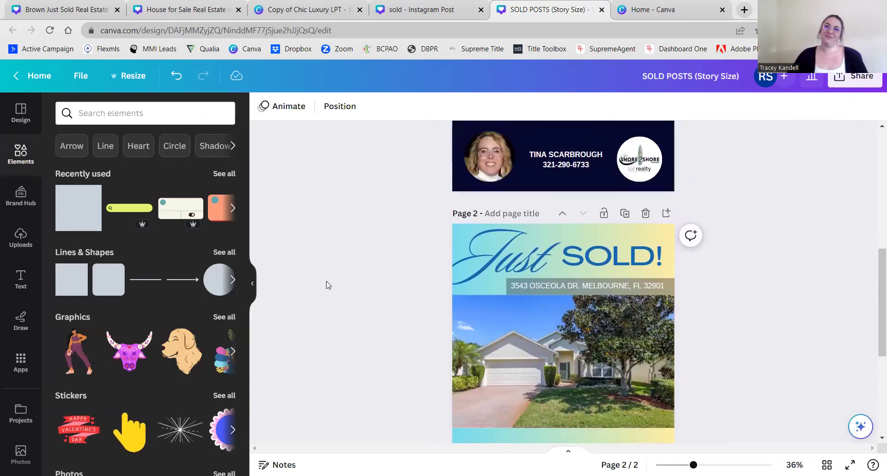
{"action": "scroll", "coordinate": [326, 284], "scroll_direction": "down", "scroll_amount": 1}
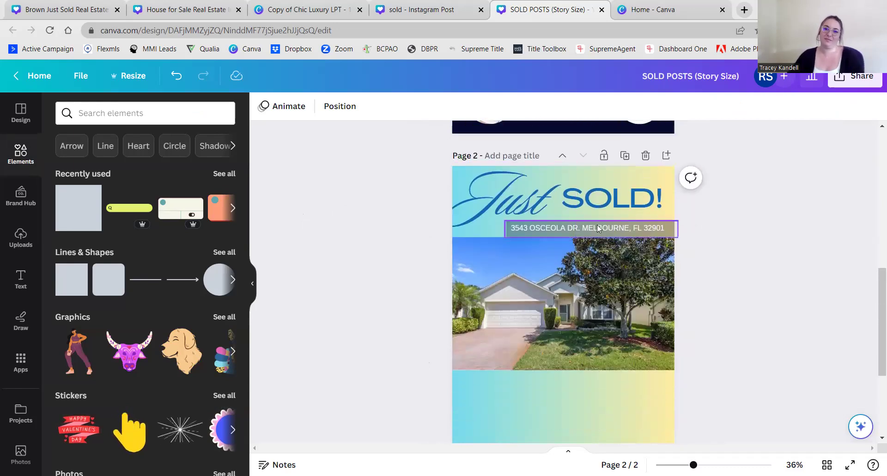
- Ungroup the address text group into separate parts
{"action": "left_click", "coordinate": [587, 232]}
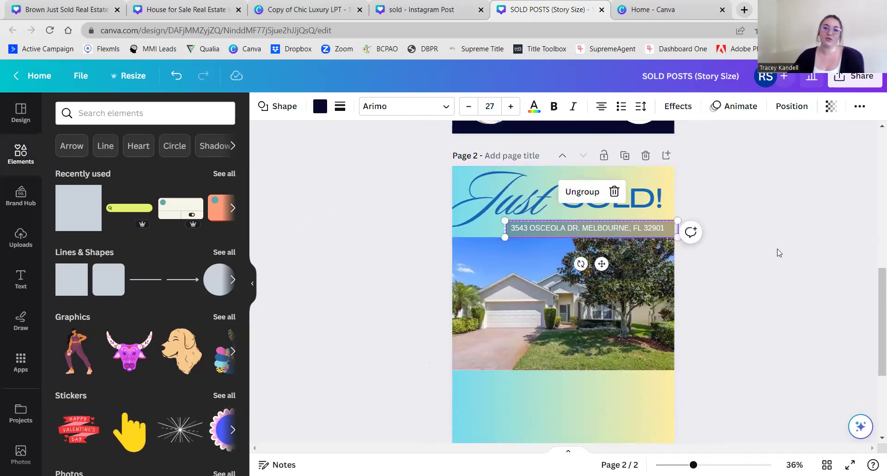
{"action": "left_click", "coordinate": [734, 248]}
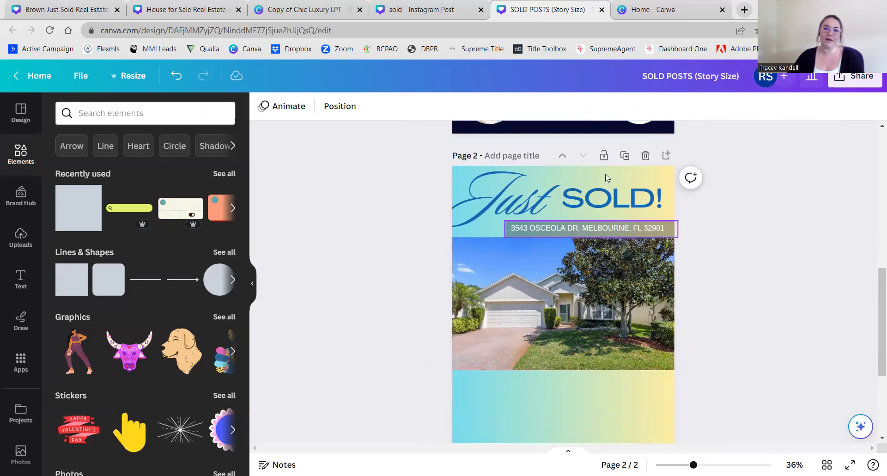
{"action": "left_click", "coordinate": [665, 230]}
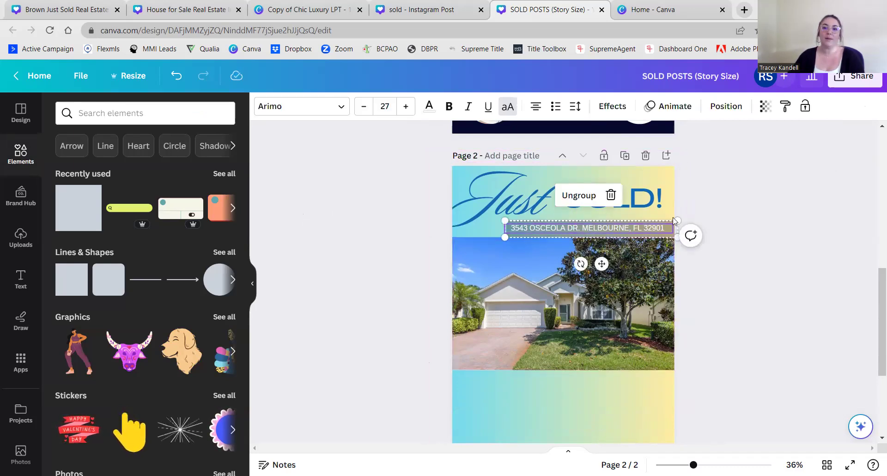
{"action": "left_click", "coordinate": [579, 195]}
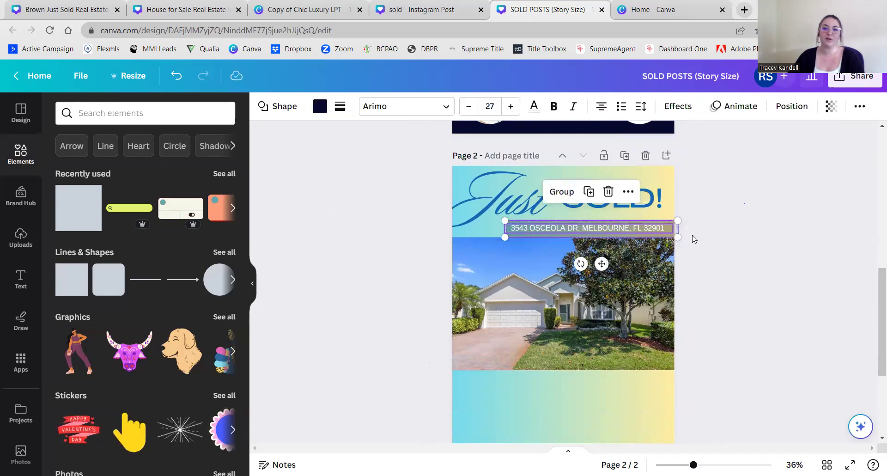
{"action": "left_click", "coordinate": [692, 238]}
- Make the box behind the address white and the address text blue
{"action": "left_click", "coordinate": [669, 236]}
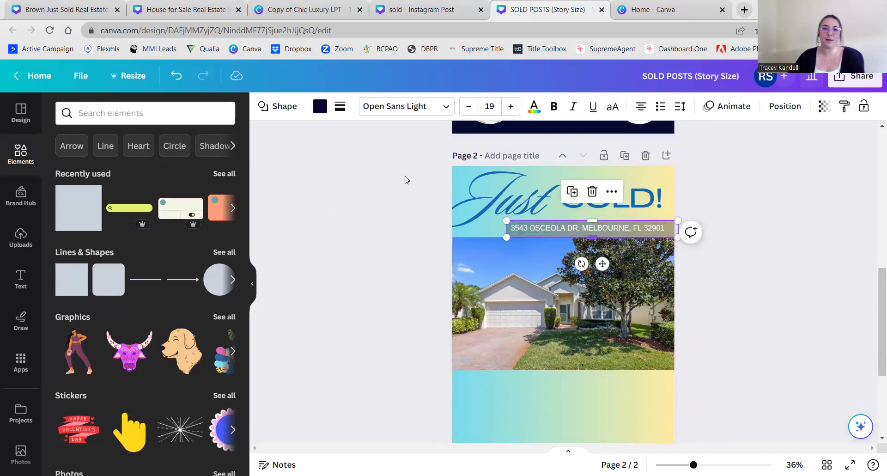
{"action": "left_click", "coordinate": [320, 107]}
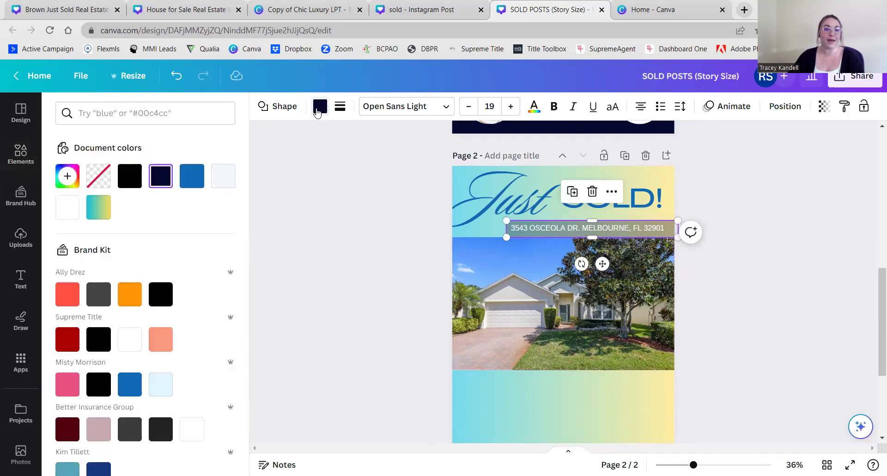
{"action": "left_click", "coordinate": [68, 210]}
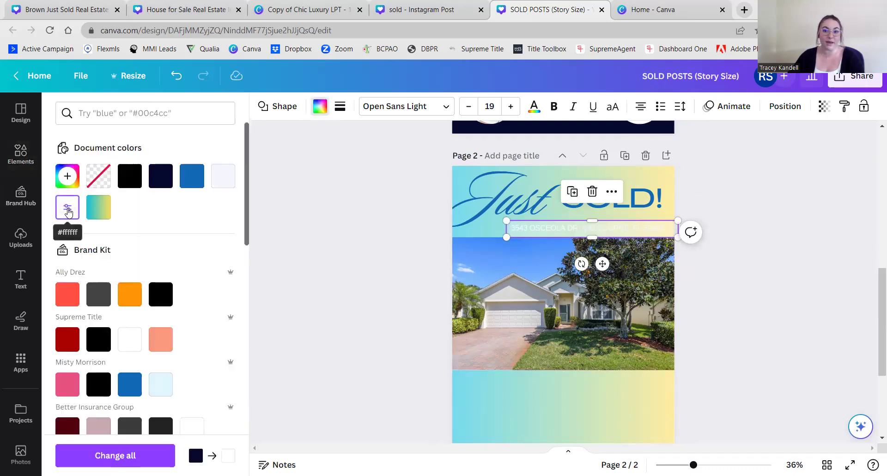
{"action": "left_click", "coordinate": [322, 202]}
{"action": "left_click", "coordinate": [601, 229]}
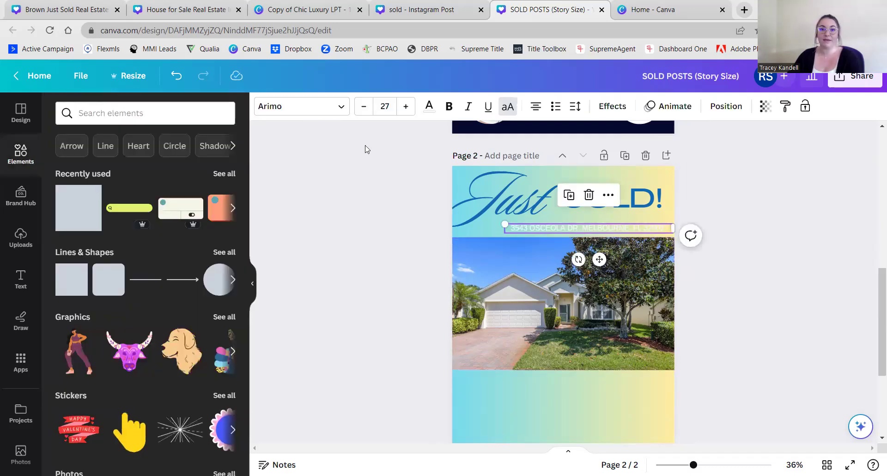
{"action": "left_click", "coordinate": [429, 110]}
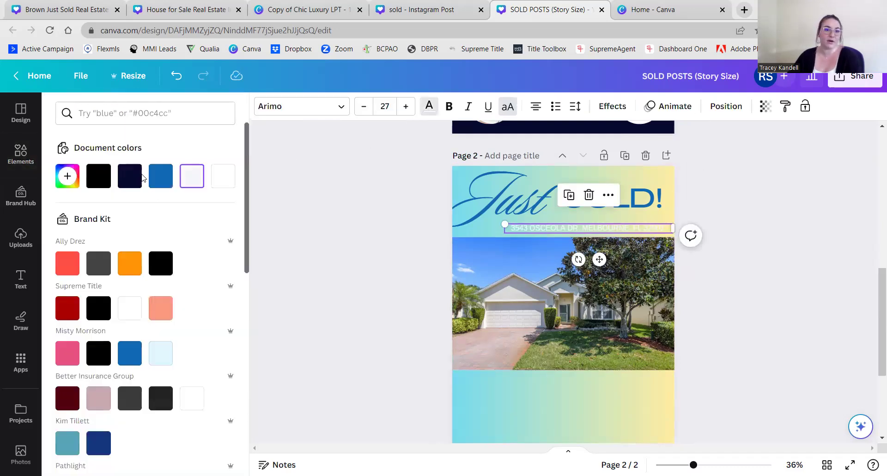
{"action": "left_click", "coordinate": [161, 175]}
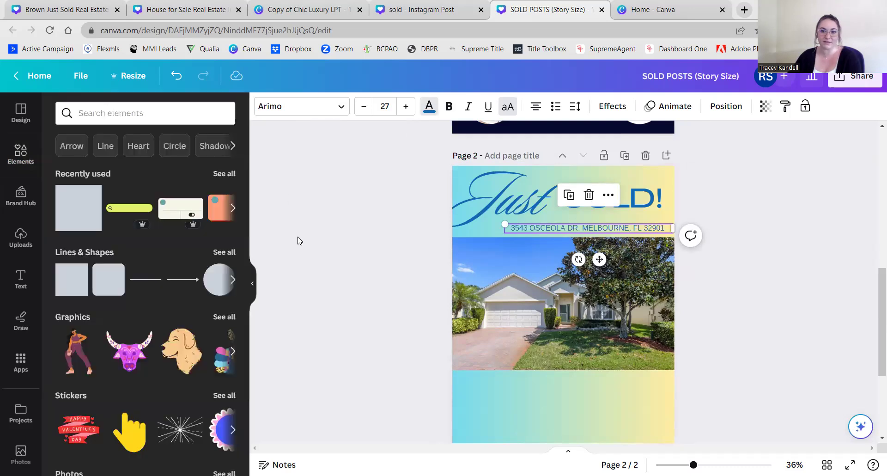
{"action": "left_click", "coordinate": [298, 240]}
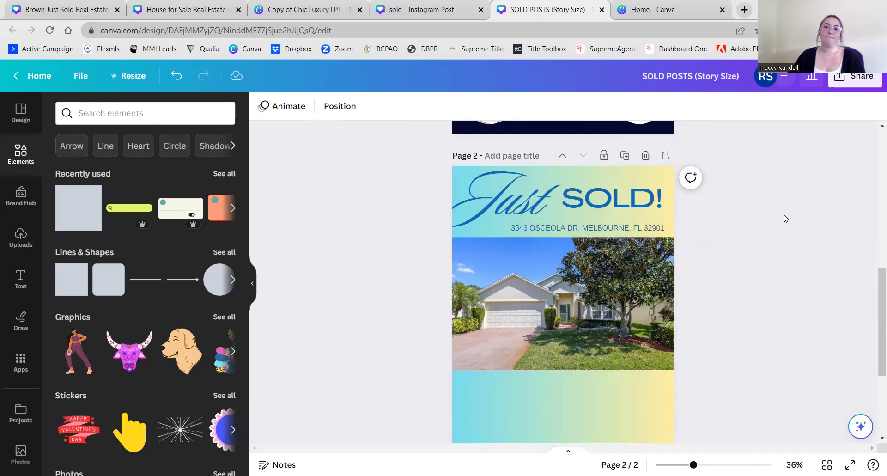
- Switch to the 'sold - Instagram Post' design
{"action": "scroll", "coordinate": [785, 219], "scroll_direction": "down", "scroll_amount": 3}
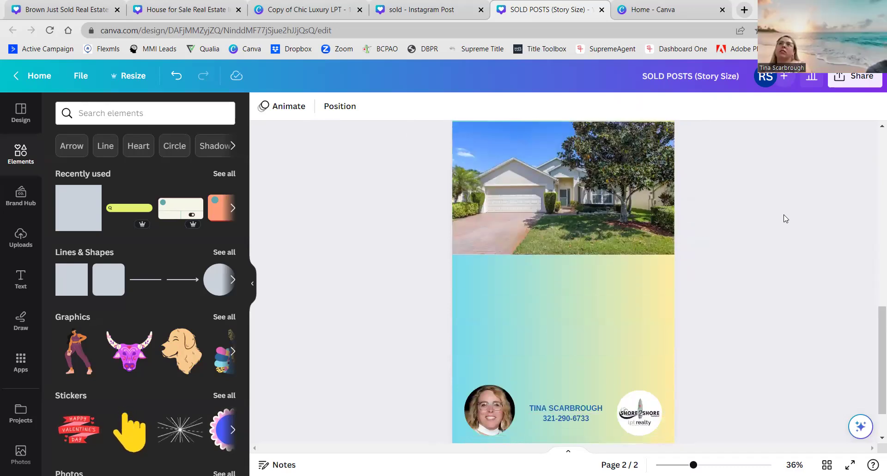
{"action": "scroll", "coordinate": [786, 219], "scroll_direction": "up", "scroll_amount": 3}
{"action": "scroll", "coordinate": [786, 218], "scroll_direction": "down", "scroll_amount": 4}
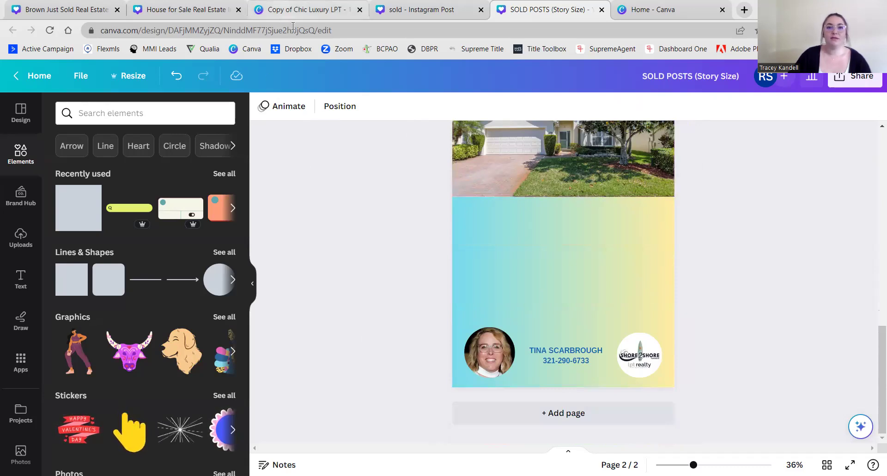
{"action": "left_click", "coordinate": [430, 18]}
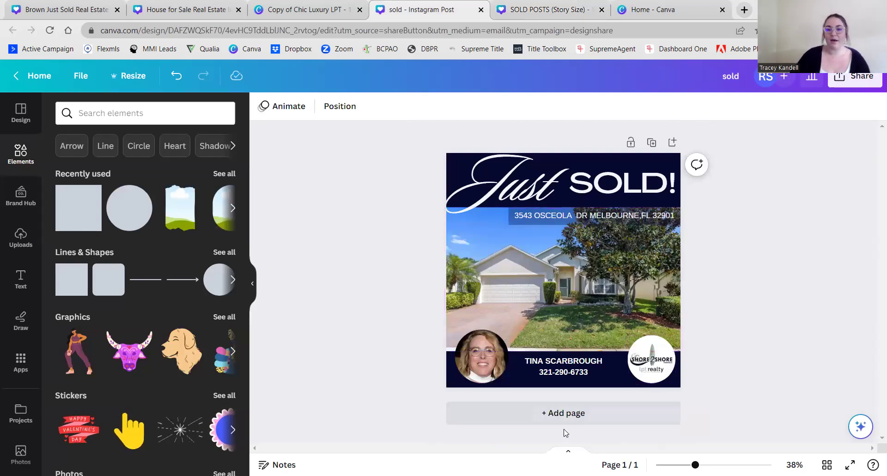
- Add a second page below the Just SOLD post
{"action": "left_click", "coordinate": [565, 413]}
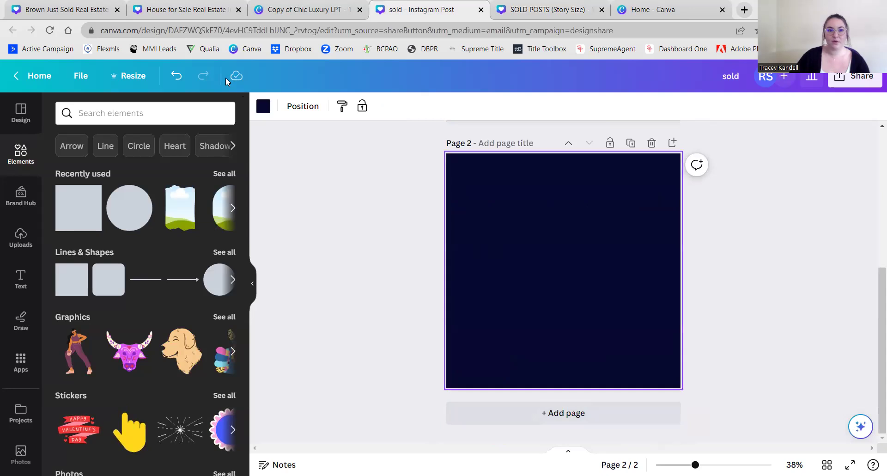
{"action": "scroll", "coordinate": [388, 277], "scroll_direction": "up", "scroll_amount": 3}
{"action": "scroll", "coordinate": [429, 236], "scroll_direction": "up", "scroll_amount": 4}
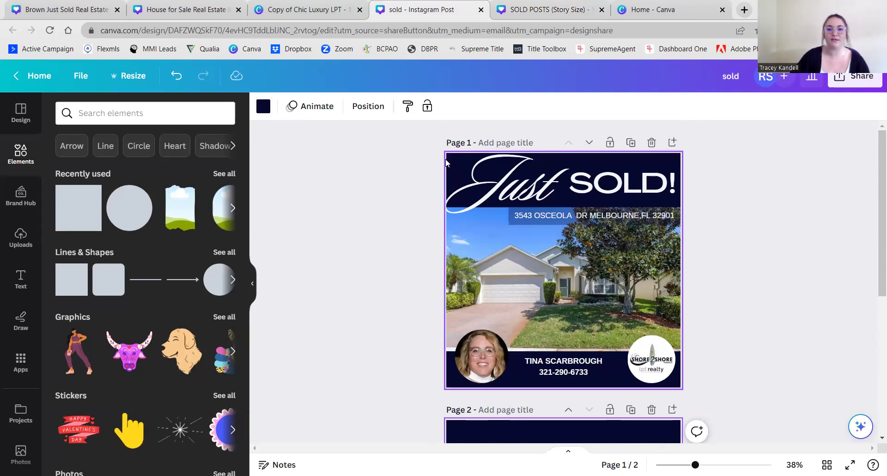
{"action": "scroll", "coordinate": [399, 190], "scroll_direction": "down", "scroll_amount": 4}
{"action": "scroll", "coordinate": [397, 207], "scroll_direction": "down", "scroll_amount": 2}
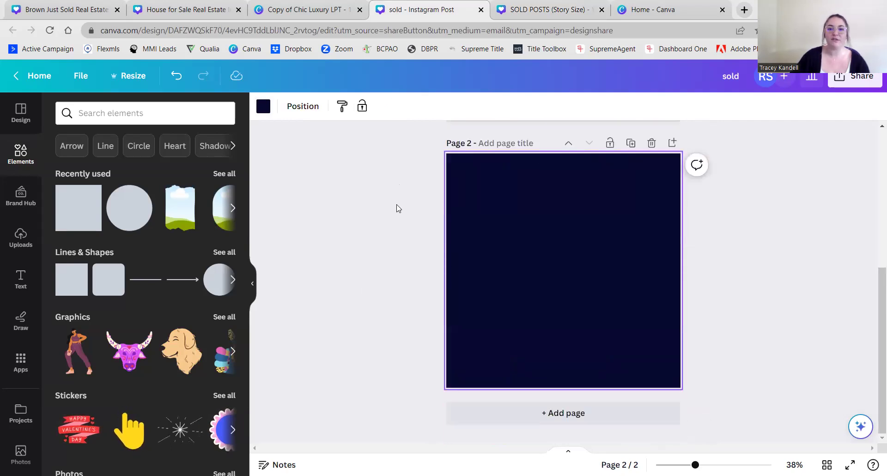
- Give page 2 a white background from Document colours
{"action": "left_click", "coordinate": [152, 180]}
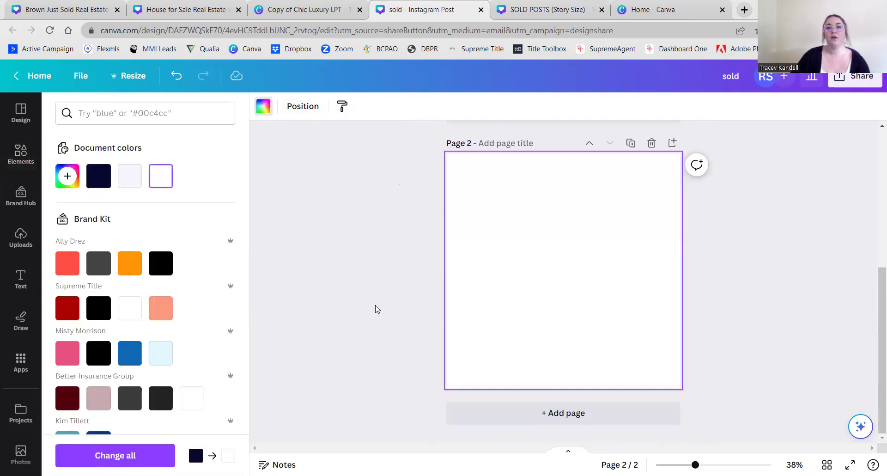
{"action": "left_click", "coordinate": [376, 307]}
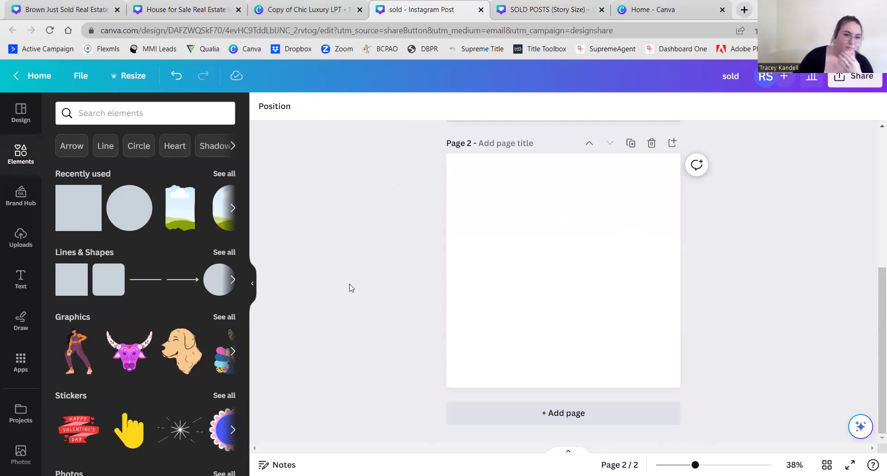
{"action": "scroll", "coordinate": [141, 314], "scroll_direction": "down", "scroll_amount": 15}
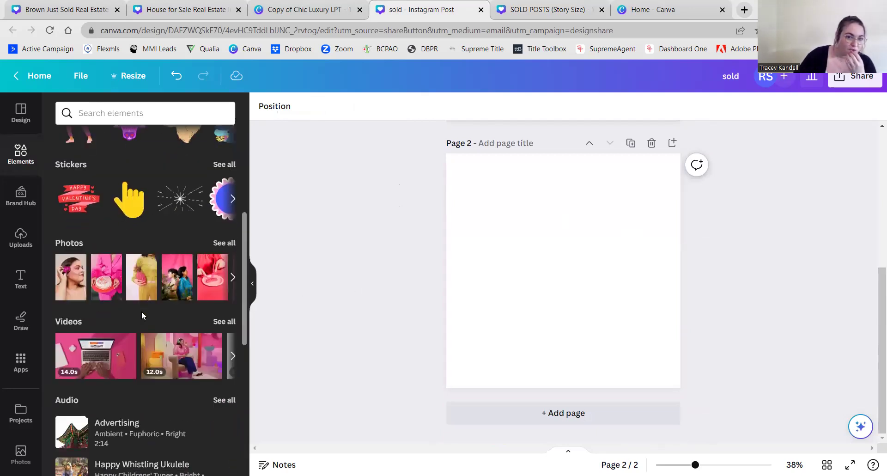
{"action": "scroll", "coordinate": [142, 316], "scroll_direction": "down", "scroll_amount": 2}
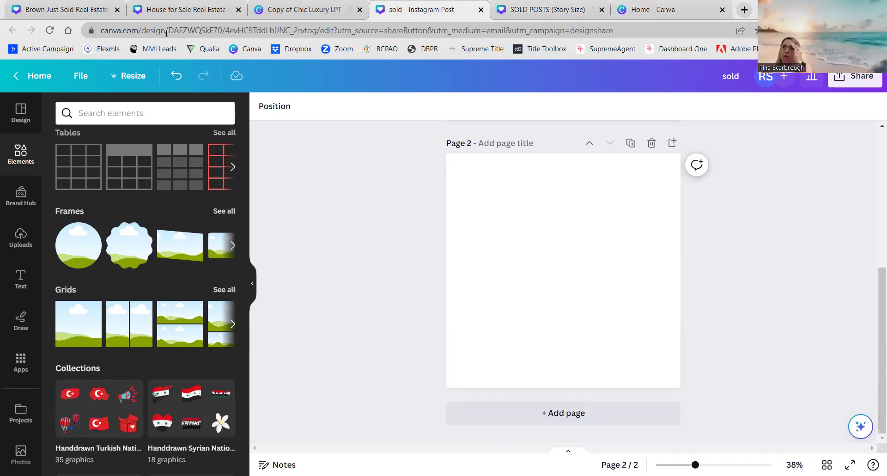
- Review the 'House for Sale' design for reference, then go to the Brown Just Sold design
{"action": "left_click", "coordinate": [187, 14]}
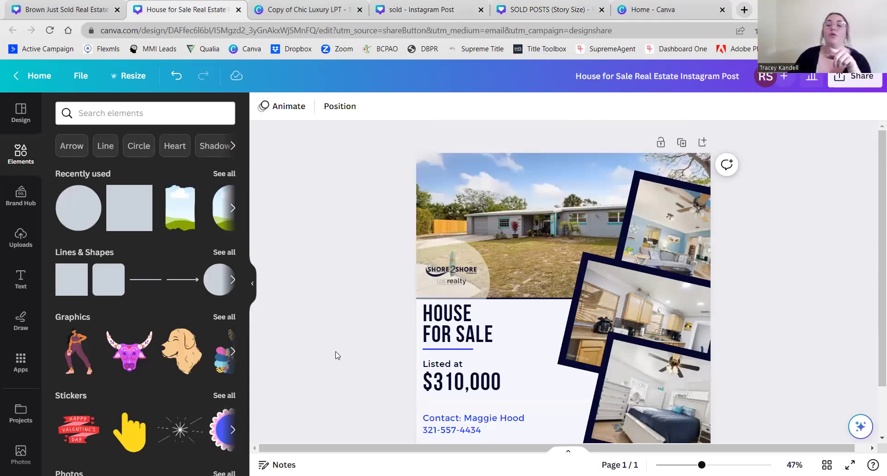
{"action": "scroll", "coordinate": [335, 355], "scroll_direction": "down", "scroll_amount": 1}
{"action": "scroll", "coordinate": [338, 356], "scroll_direction": "up", "scroll_amount": 2}
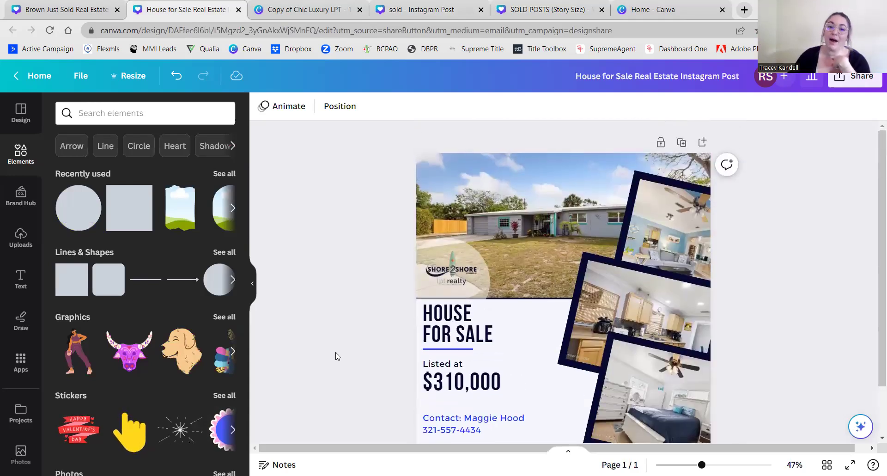
{"action": "scroll", "coordinate": [338, 357], "scroll_direction": "down", "scroll_amount": 2}
{"action": "scroll", "coordinate": [338, 357], "scroll_direction": "up", "scroll_amount": 1}
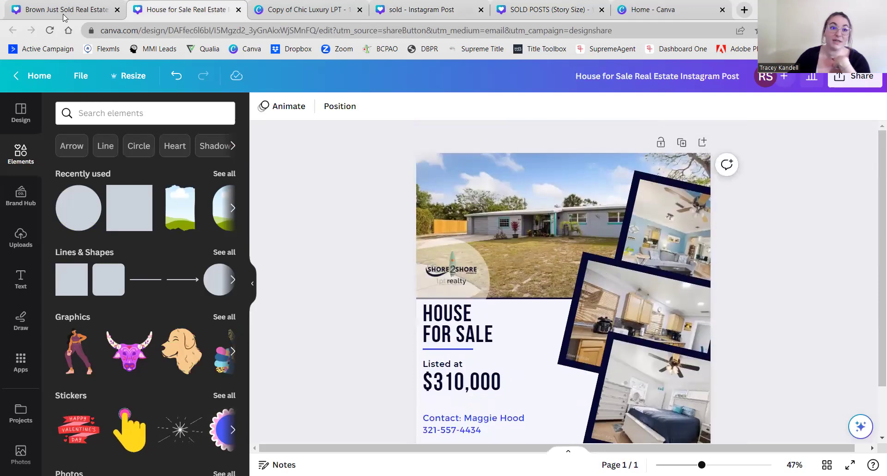
{"action": "left_click", "coordinate": [65, 10]}
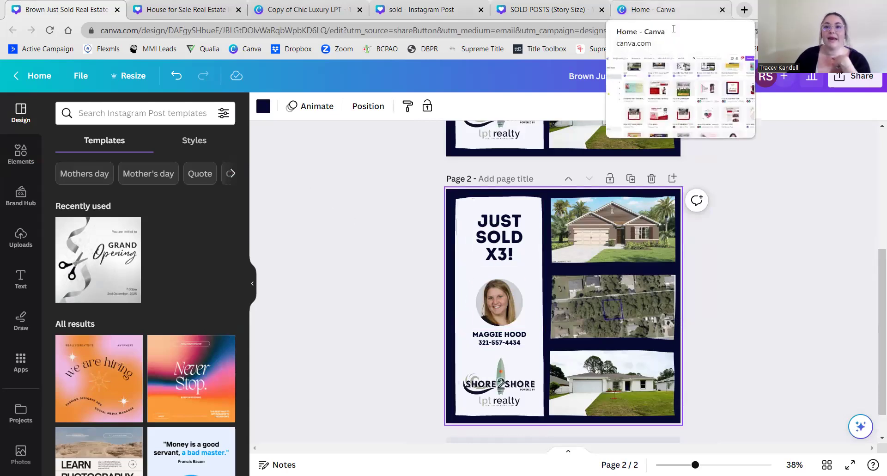
- Back in the sold design, place a full-page photo grid on page 2
{"action": "left_click", "coordinate": [415, 14]}
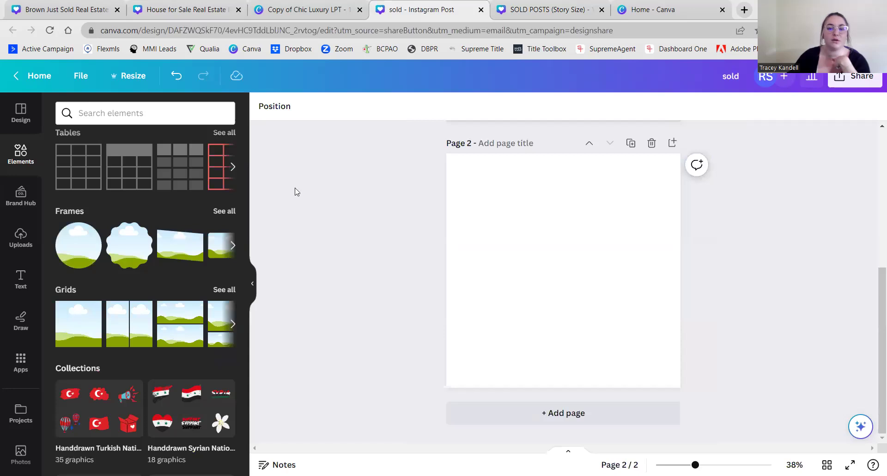
{"action": "left_click_drag", "start_coordinate": [73, 322], "coordinate": [652, 299]}
{"action": "left_click_drag", "start_coordinate": [537, 261], "coordinate": [542, 236]}
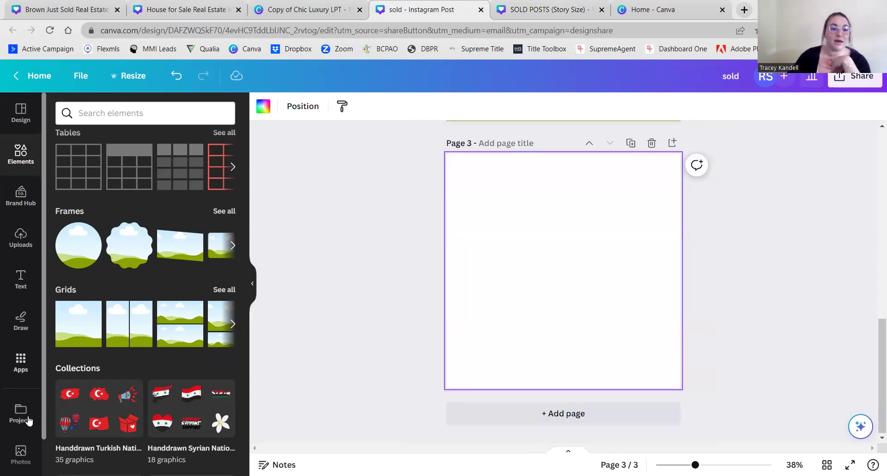
- Search Photos for 'house' and add the blue house photo to page 3, enlarged
{"action": "left_click", "coordinate": [21, 453]}
{"action": "left_click", "coordinate": [125, 116]}
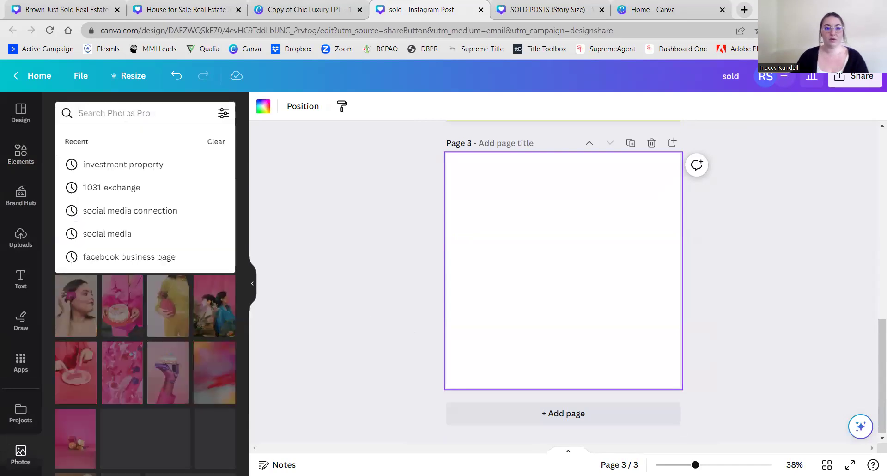
{"action": "type", "text": "house"}
{"action": "key", "text": "Return"}
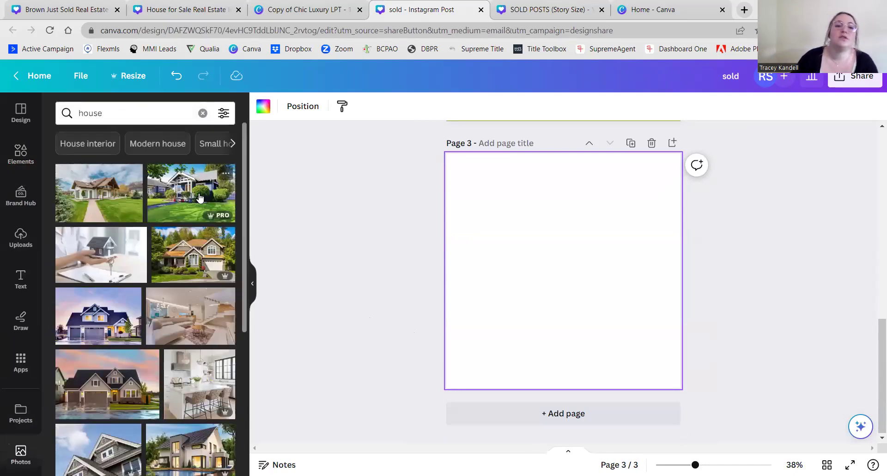
{"action": "left_click", "coordinate": [198, 194]}
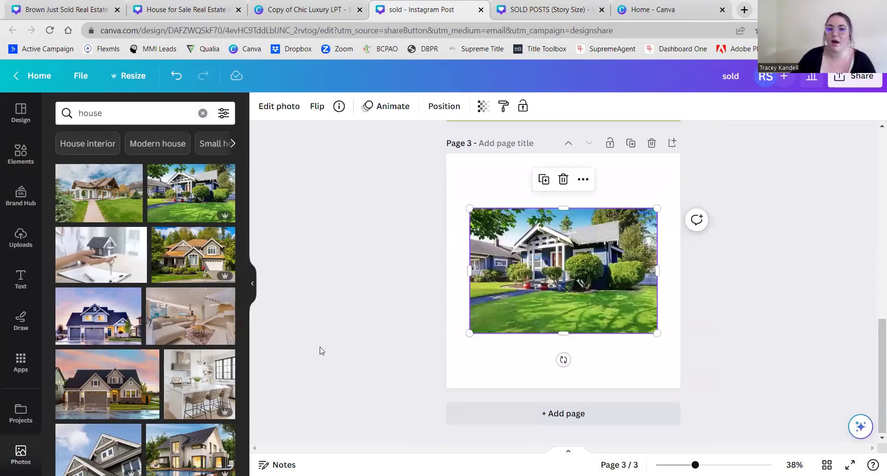
{"action": "left_click_drag", "start_coordinate": [469, 209], "coordinate": [489, 210]}
{"action": "left_click_drag", "start_coordinate": [531, 271], "coordinate": [549, 262]}
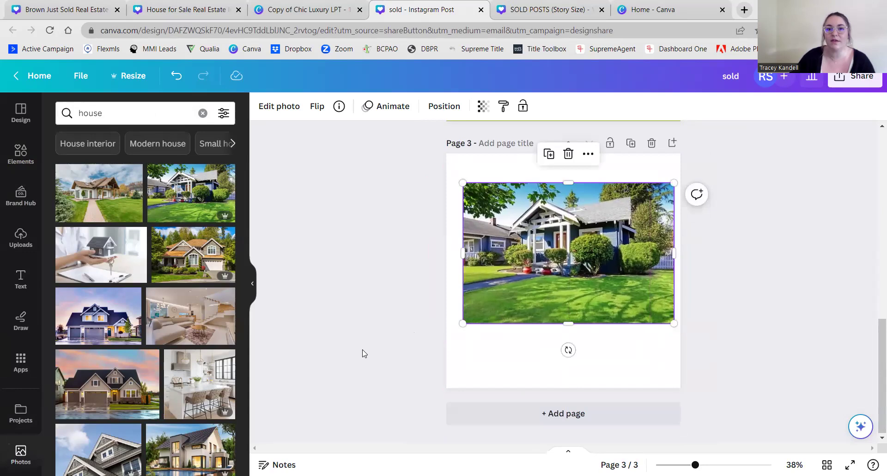
- Drop the blue house photo into page 2's grid so it fills the page
{"action": "scroll", "coordinate": [363, 353], "scroll_direction": "up", "scroll_amount": 3}
{"action": "scroll", "coordinate": [363, 349], "scroll_direction": "up", "scroll_amount": 5}
{"action": "scroll", "coordinate": [351, 349], "scroll_direction": "down", "scroll_amount": 1}
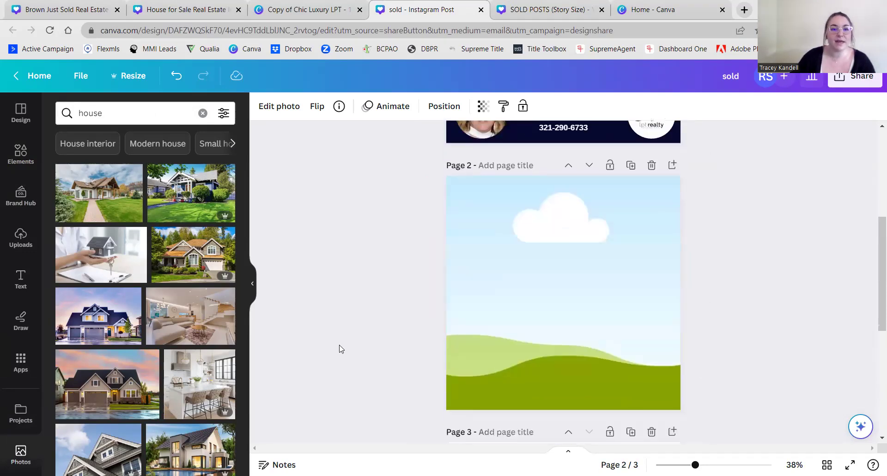
{"action": "left_click_drag", "start_coordinate": [190, 184], "coordinate": [493, 266]}
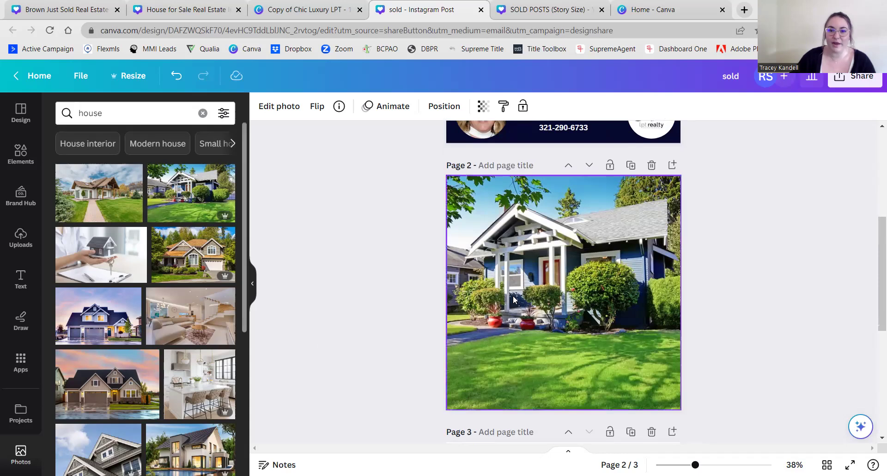
- Shift the house photo within page 2's frame to show the porch and lawn
{"action": "double_click", "coordinate": [574, 277]}
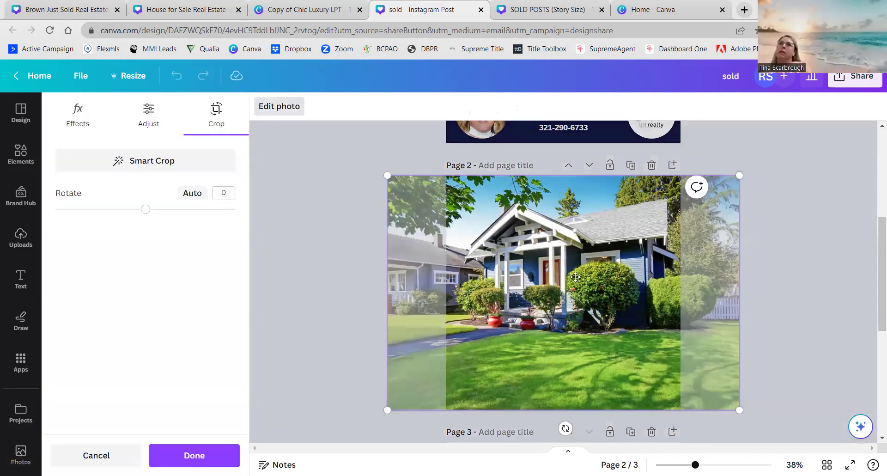
{"action": "left_click_drag", "start_coordinate": [542, 280], "coordinate": [525, 287]}
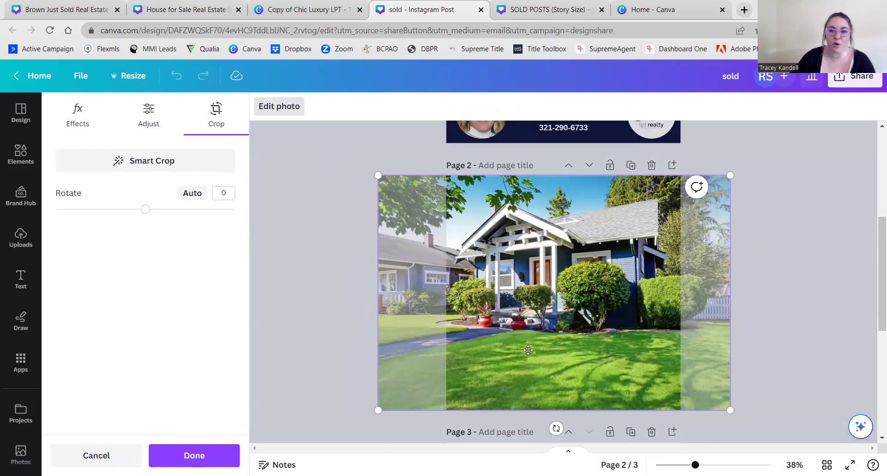
{"action": "left_click", "coordinate": [552, 311]}
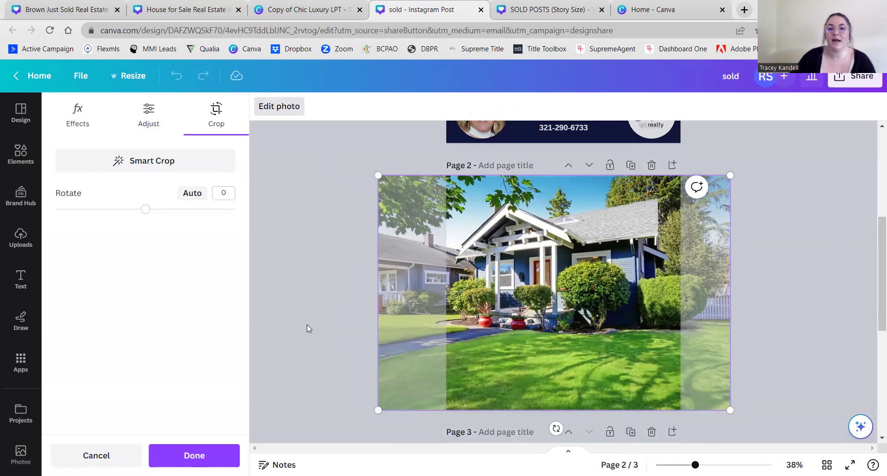
{"action": "left_click", "coordinate": [306, 325]}
{"action": "left_click", "coordinate": [354, 328]}
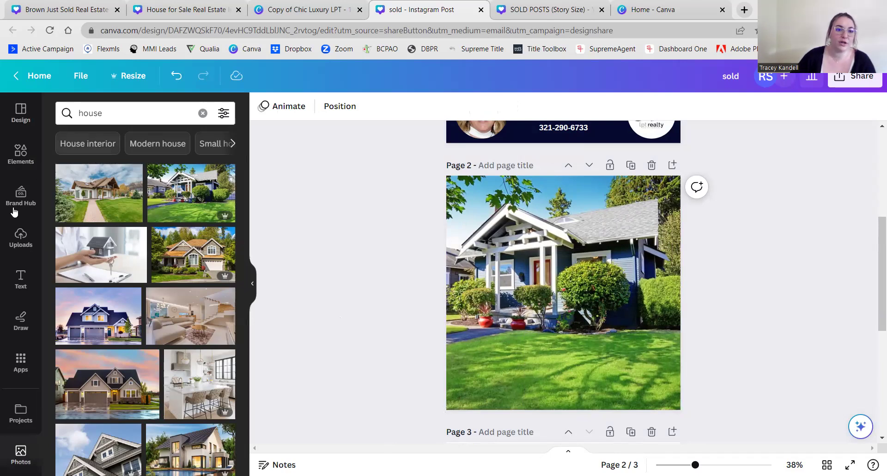
- Add a square shape stretched to cover all of page 2
{"action": "left_click", "coordinate": [21, 154]}
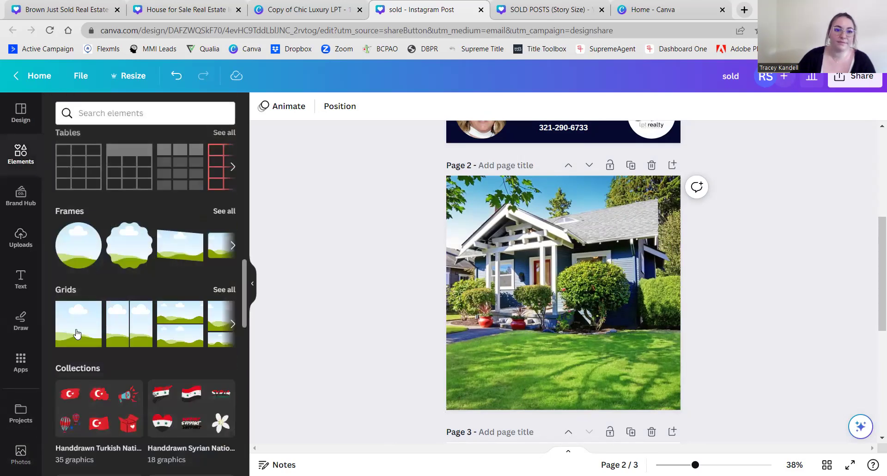
{"action": "scroll", "coordinate": [92, 208], "scroll_direction": "up", "scroll_amount": 15}
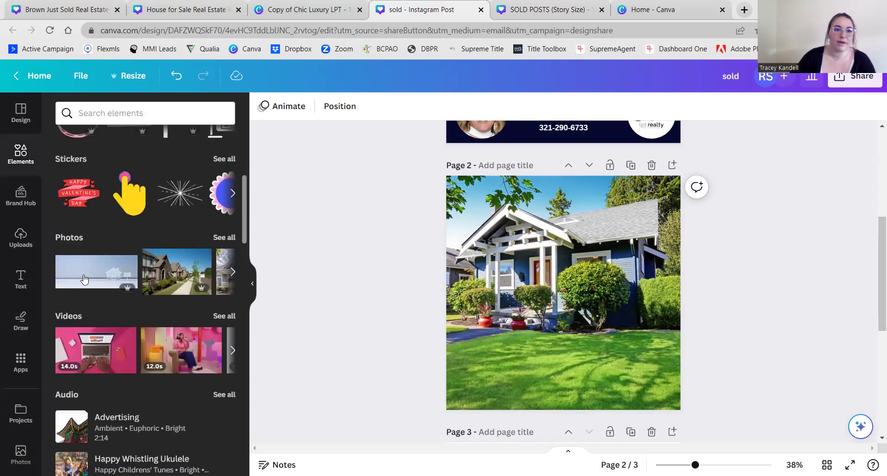
{"action": "left_click", "coordinate": [101, 217]}
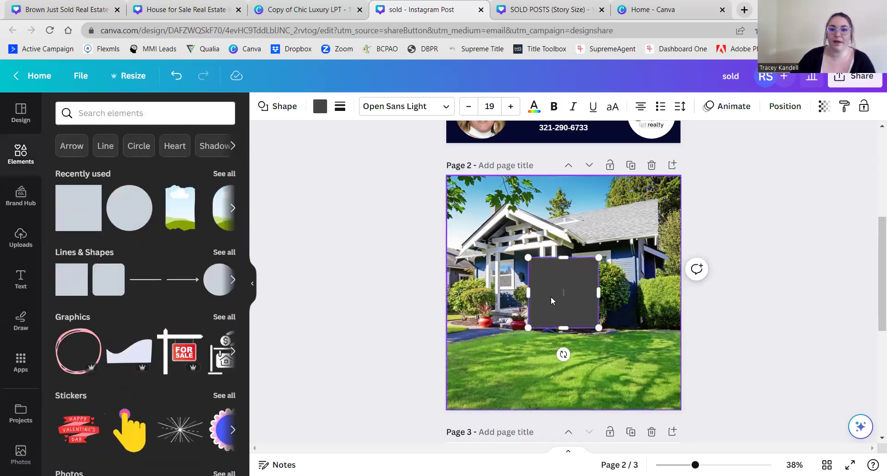
{"action": "left_click_drag", "start_coordinate": [526, 256], "coordinate": [438, 170]}
{"action": "left_click_drag", "start_coordinate": [599, 327], "coordinate": [691, 420]}
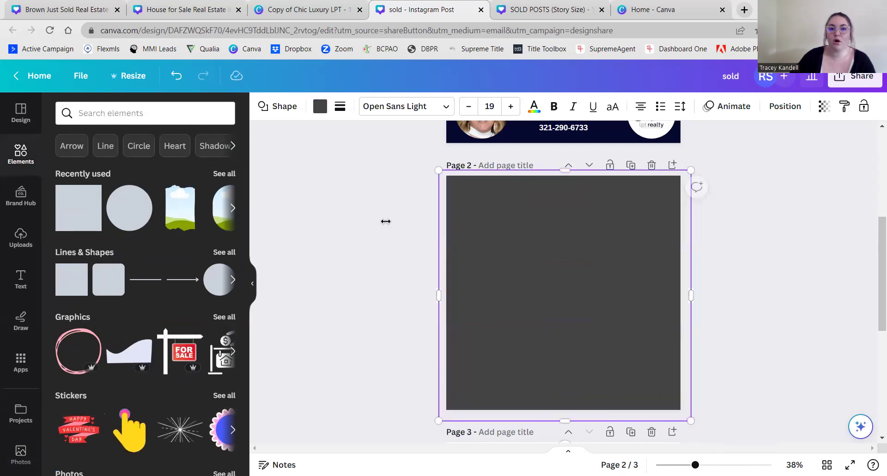
- Fill the square with the teal-to-yellow gradient at transparency 49
{"action": "left_click", "coordinate": [322, 106]}
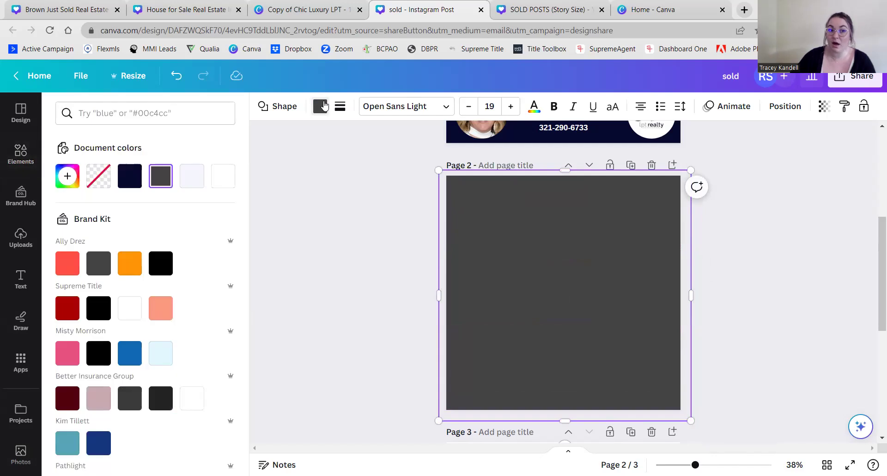
{"action": "scroll", "coordinate": [179, 212], "scroll_direction": "down", "scroll_amount": 4}
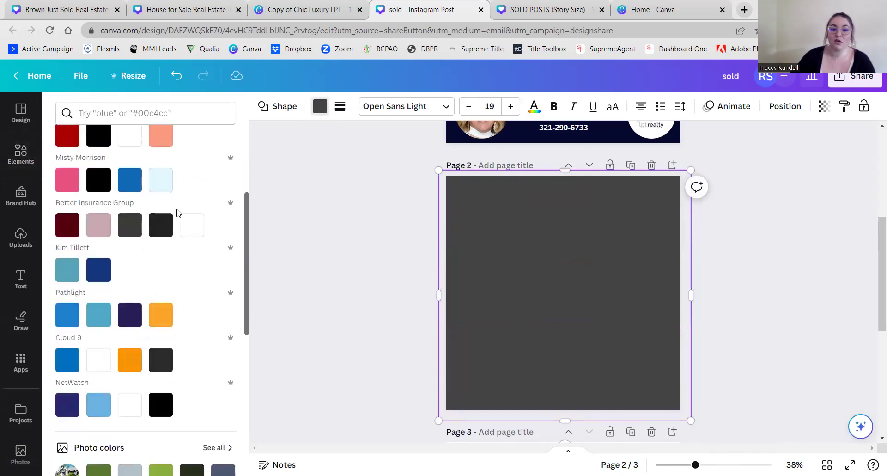
{"action": "scroll", "coordinate": [176, 287], "scroll_direction": "down", "scroll_amount": 5}
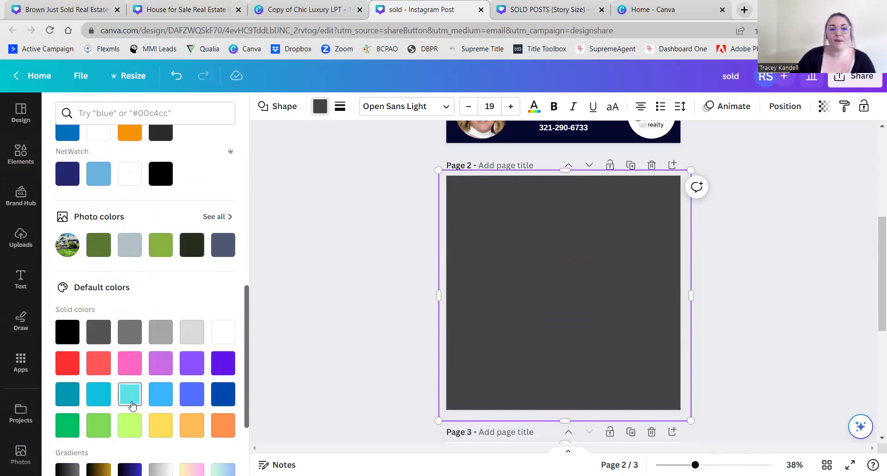
{"action": "scroll", "coordinate": [130, 407], "scroll_direction": "down", "scroll_amount": 3}
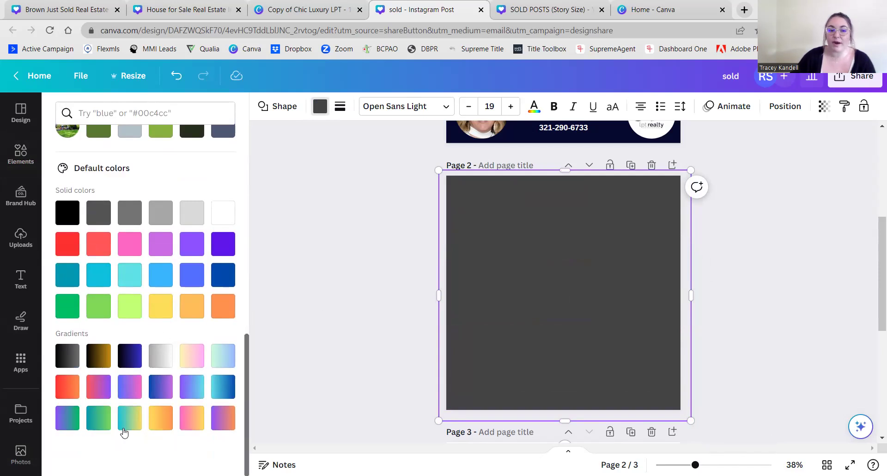
{"action": "left_click", "coordinate": [128, 426]}
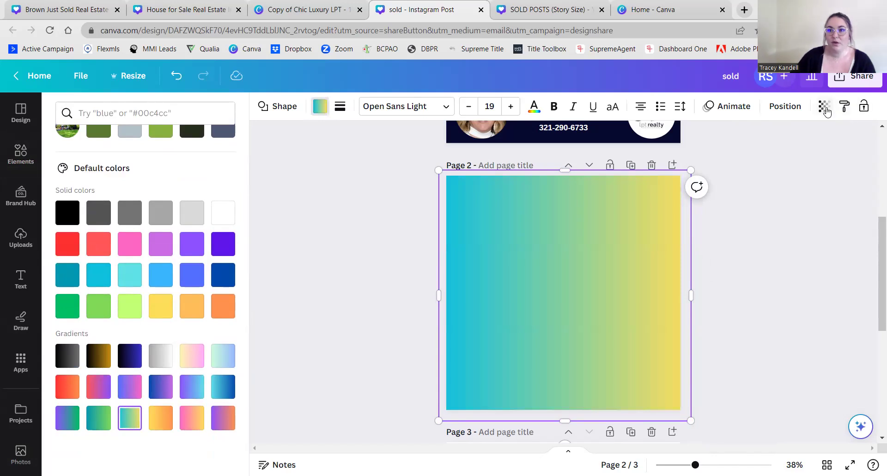
{"action": "left_click", "coordinate": [824, 107]}
{"action": "left_click_drag", "start_coordinate": [807, 161], "coordinate": [768, 163]}
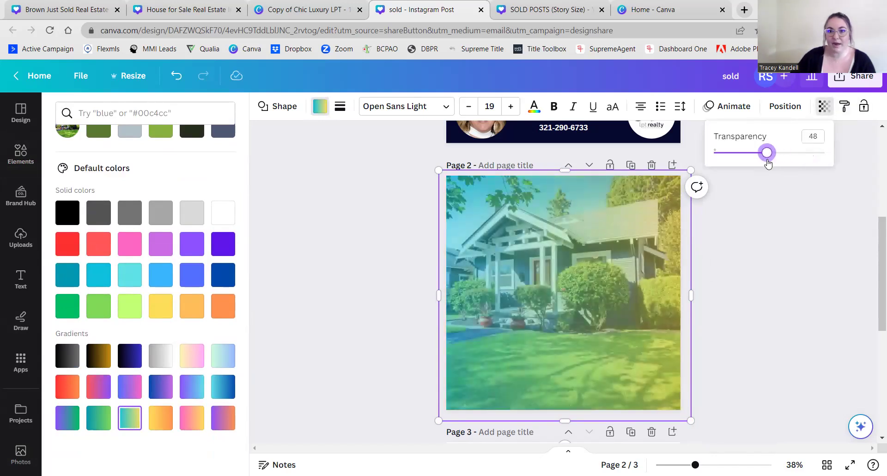
- Try light blue and blue fills on the overlay, then restore the teal-to-yellow gradient
{"action": "left_click", "coordinate": [736, 234]}
{"action": "left_click", "coordinate": [734, 240]}
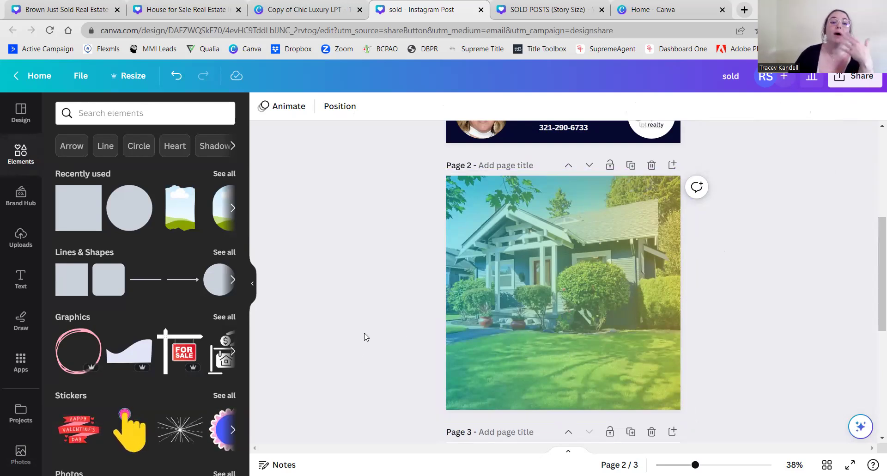
{"action": "left_click", "coordinate": [545, 321]}
{"action": "left_click", "coordinate": [319, 106]}
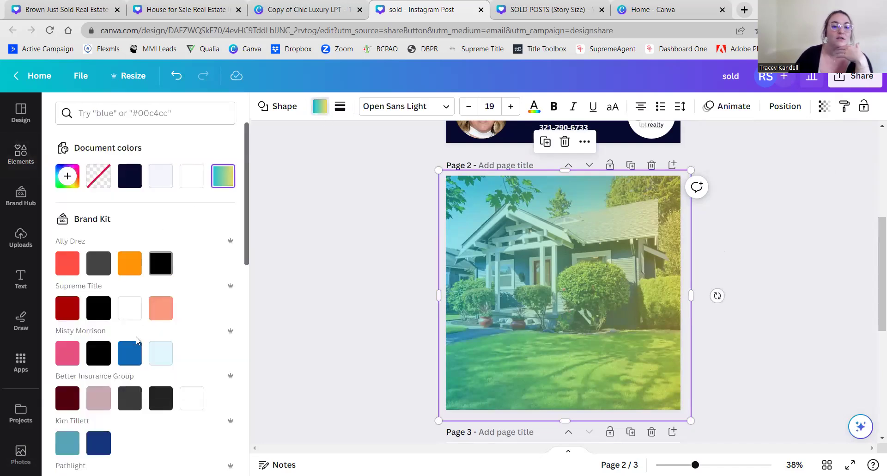
{"action": "scroll", "coordinate": [157, 286], "scroll_direction": "down", "scroll_amount": 2}
{"action": "left_click", "coordinate": [160, 296]}
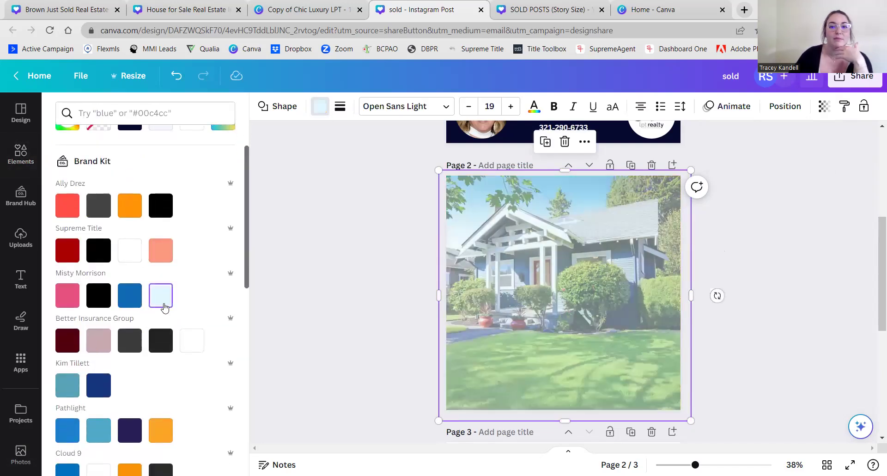
{"action": "left_click", "coordinate": [135, 301]}
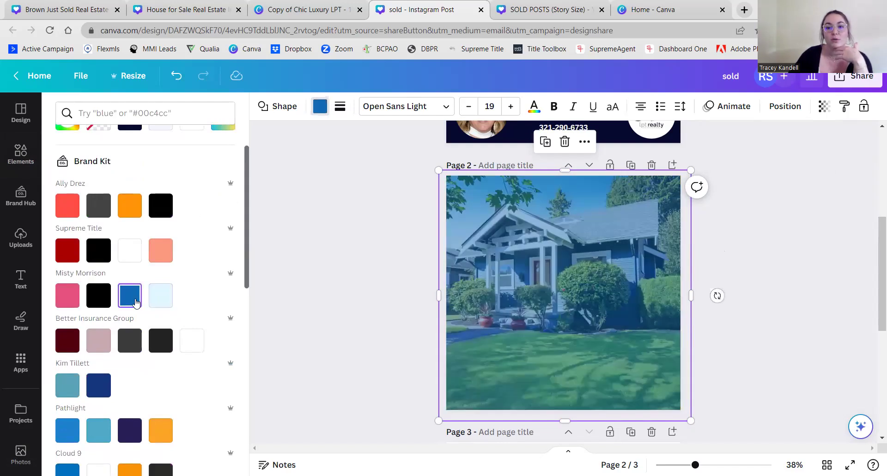
{"action": "scroll", "coordinate": [135, 303], "scroll_direction": "up", "scroll_amount": 2}
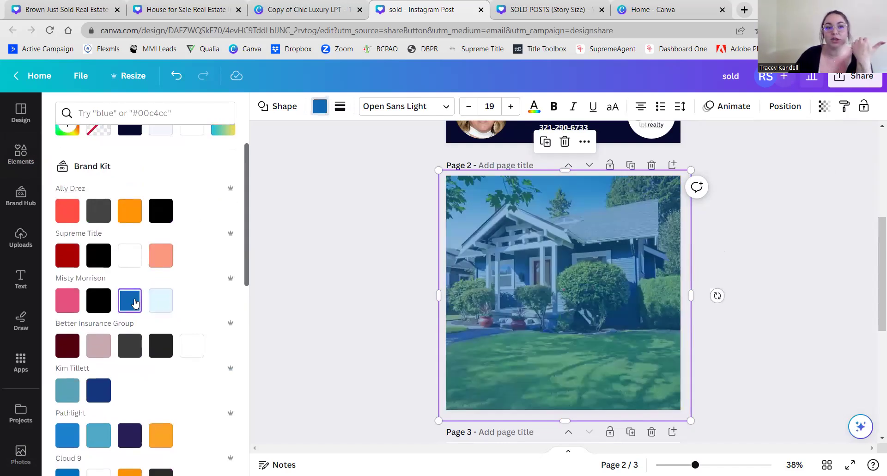
{"action": "left_click", "coordinate": [221, 177]}
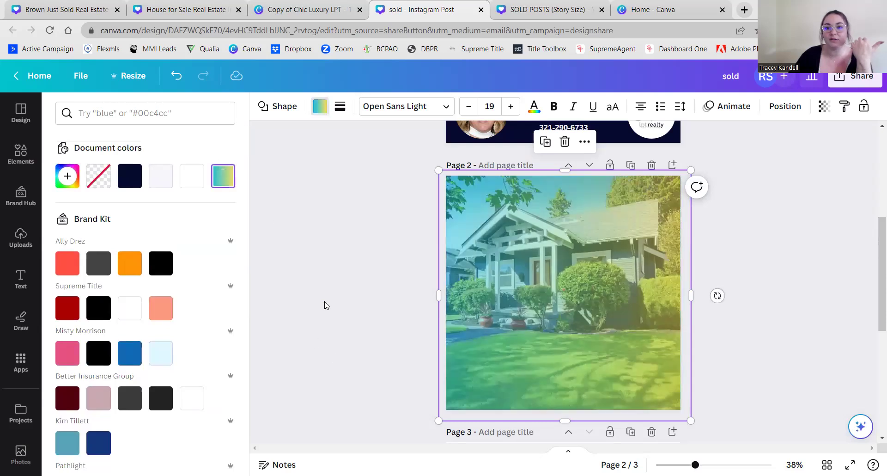
{"action": "left_click", "coordinate": [326, 304]}
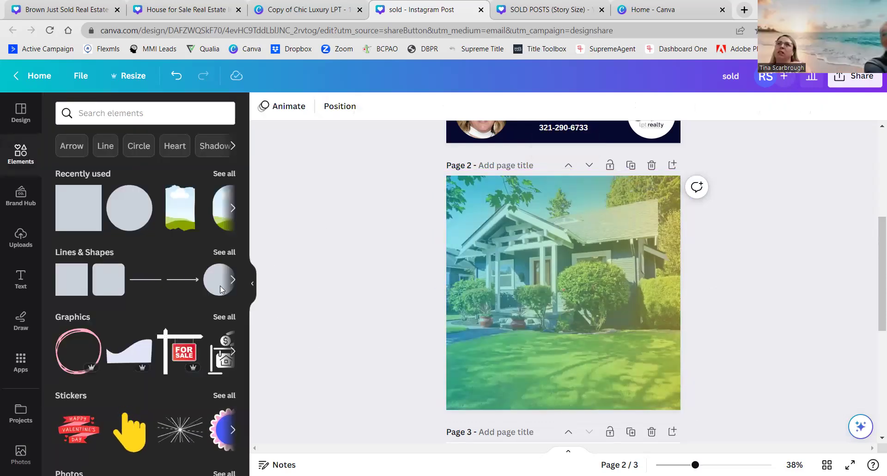
- Lower the gradient overlay's transparency to about 37
{"action": "left_click", "coordinate": [19, 280]}
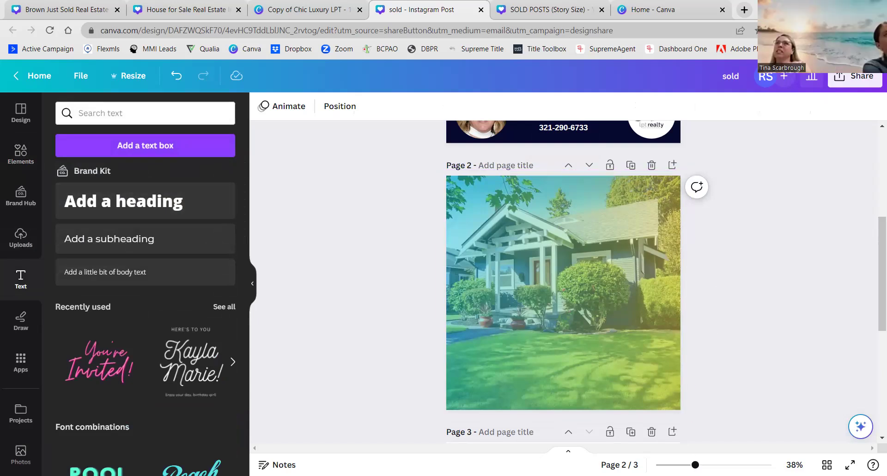
{"action": "left_click_drag", "start_coordinate": [695, 464], "coordinate": [701, 465]}
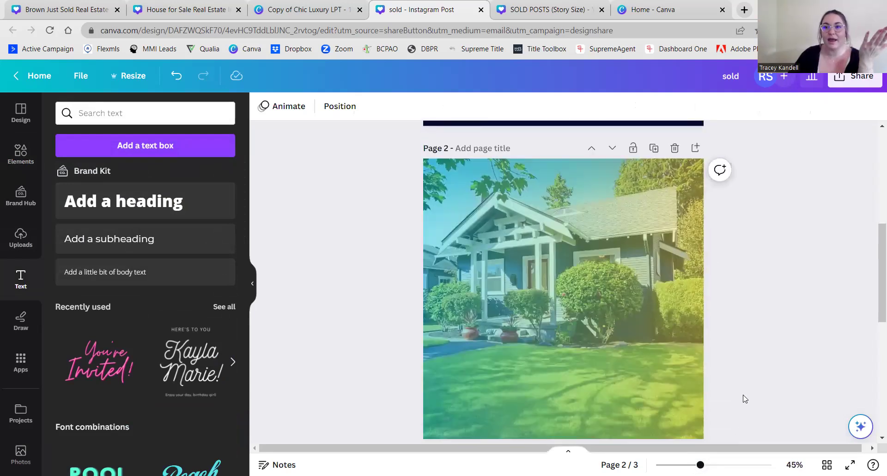
{"action": "left_click", "coordinate": [654, 350]}
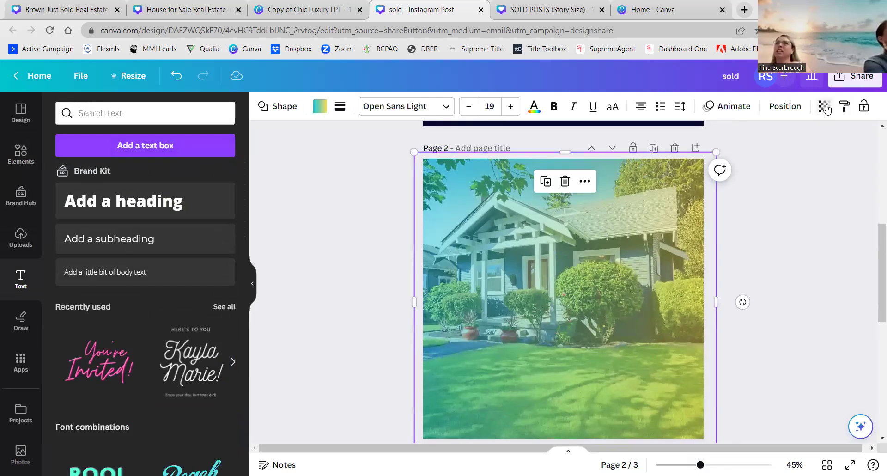
{"action": "left_click", "coordinate": [824, 107]}
{"action": "mouse_move", "coordinate": [768, 156]}
{"action": "left_mouse_down"}
{"action": "mouse_move", "coordinate": [743, 158]}
{"action": "mouse_move", "coordinate": [757, 159]}
{"action": "left_mouse_up"}
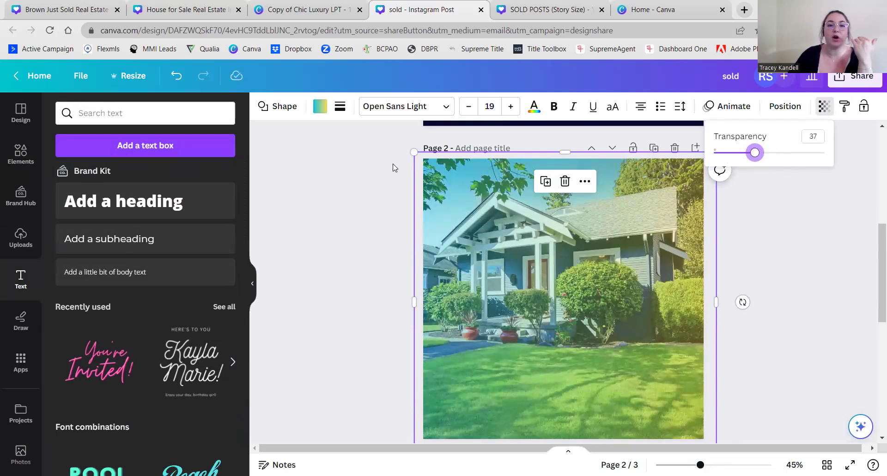
- Change the overlay fill to the blue Pathlight swatch
{"action": "left_click", "coordinate": [320, 107]}
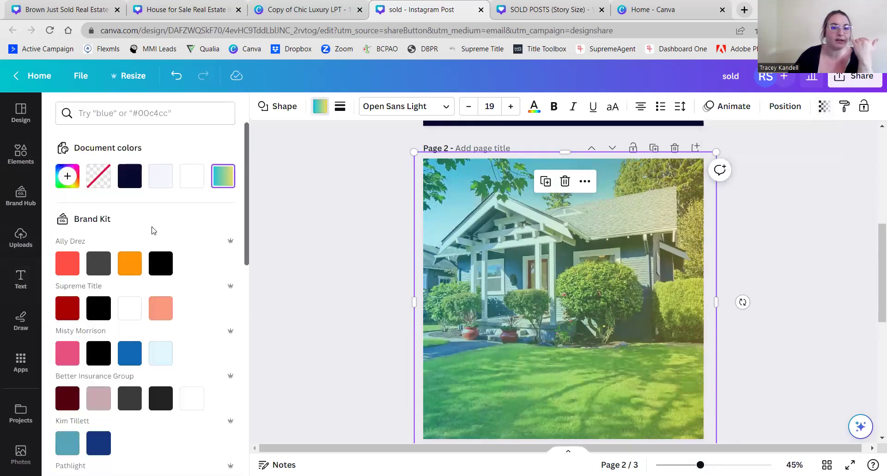
{"action": "scroll", "coordinate": [164, 248], "scroll_direction": "down", "scroll_amount": 5}
{"action": "scroll", "coordinate": [119, 246], "scroll_direction": "up", "scroll_amount": 1}
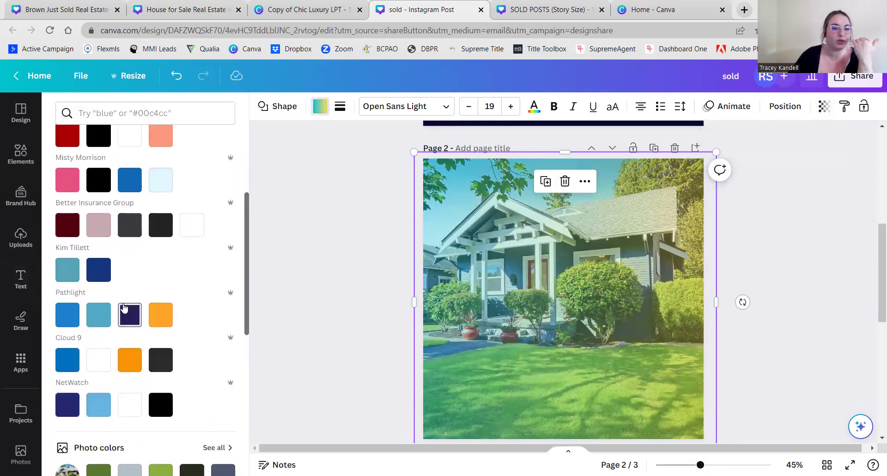
{"action": "scroll", "coordinate": [68, 257], "scroll_direction": "down", "scroll_amount": 1}
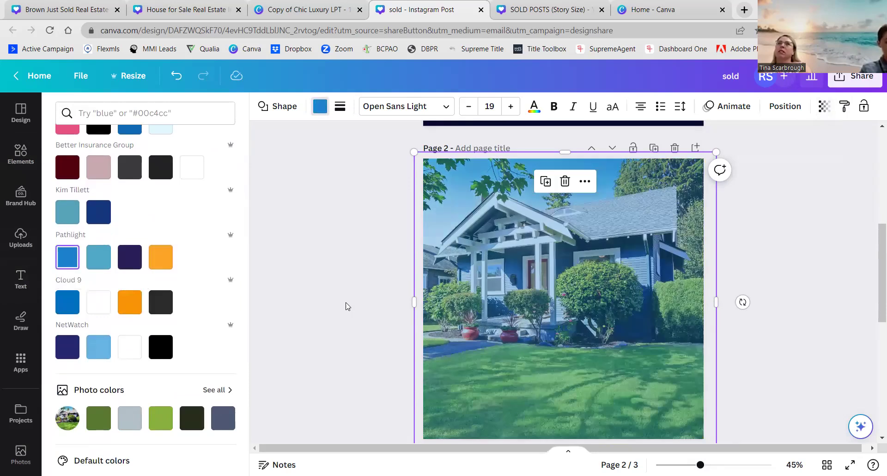
{"action": "left_click", "coordinate": [308, 257]}
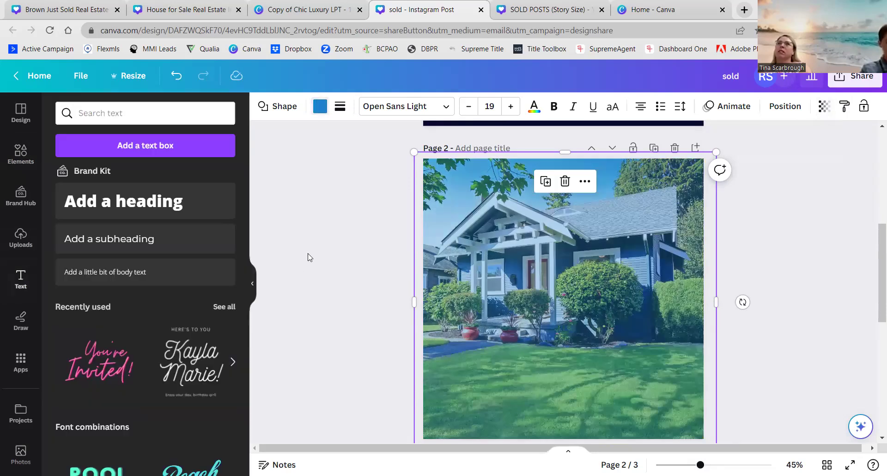
- Raise the blue overlay's transparency to 60 for an even blue tint
{"action": "left_click", "coordinate": [825, 107]}
{"action": "left_click_drag", "start_coordinate": [758, 153], "coordinate": [781, 155]}
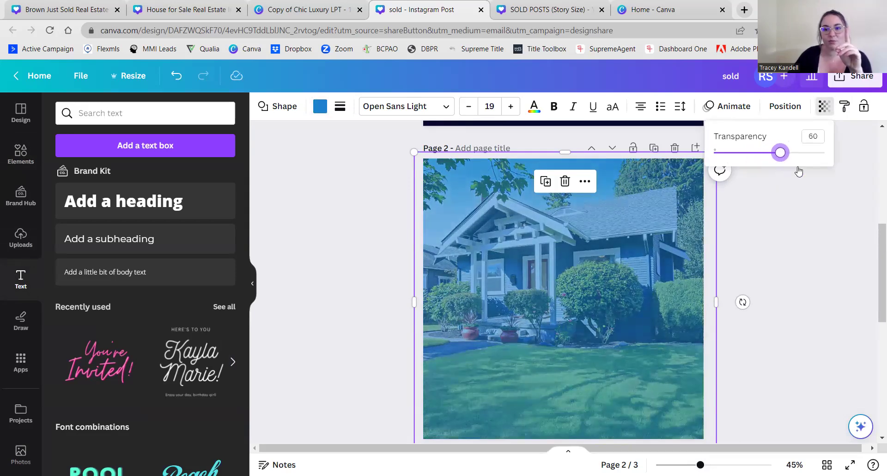
{"action": "left_click", "coordinate": [788, 241]}
{"action": "left_click", "coordinate": [788, 240]}
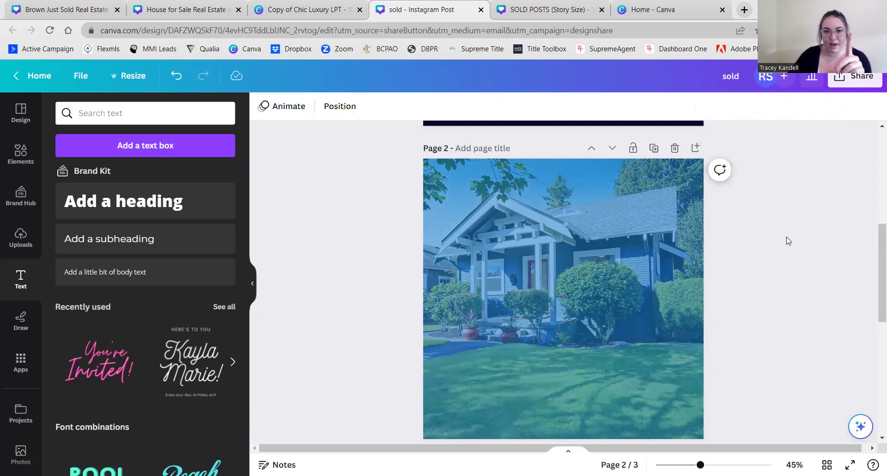
{"action": "scroll", "coordinate": [788, 240], "scroll_direction": "down", "scroll_amount": 2}
{"action": "scroll", "coordinate": [789, 240], "scroll_direction": "up", "scroll_amount": 1}
{"action": "scroll", "coordinate": [788, 241], "scroll_direction": "down", "scroll_amount": 1}
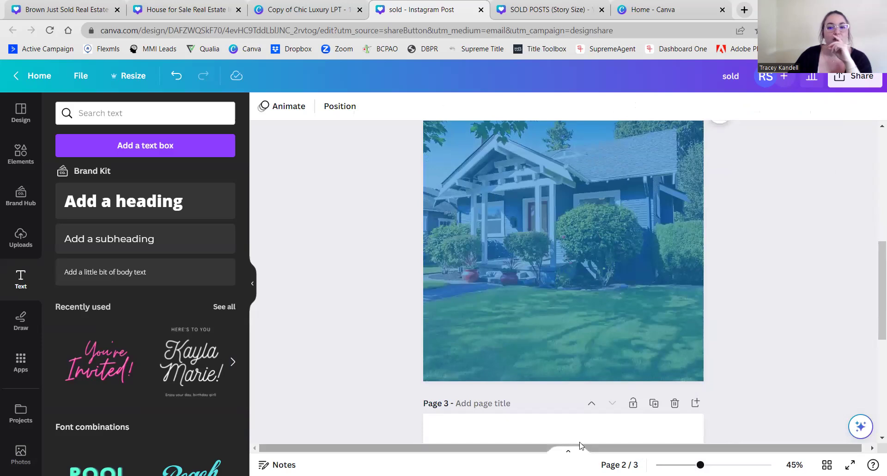
{"action": "left_click_drag", "start_coordinate": [877, 305], "coordinate": [873, 296]}
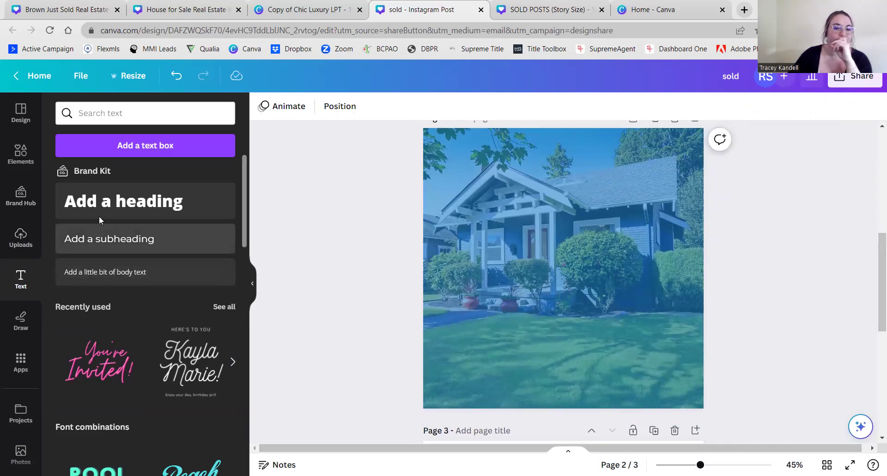
- Add a two-line 'Just Listed' heading on page 2 and enlarge it
{"action": "left_click", "coordinate": [160, 212]}
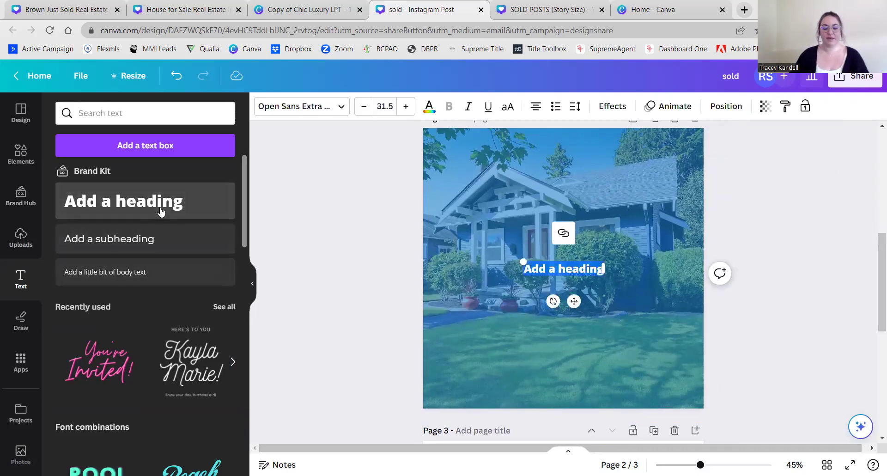
{"action": "type", "text": "Just Listefd"}
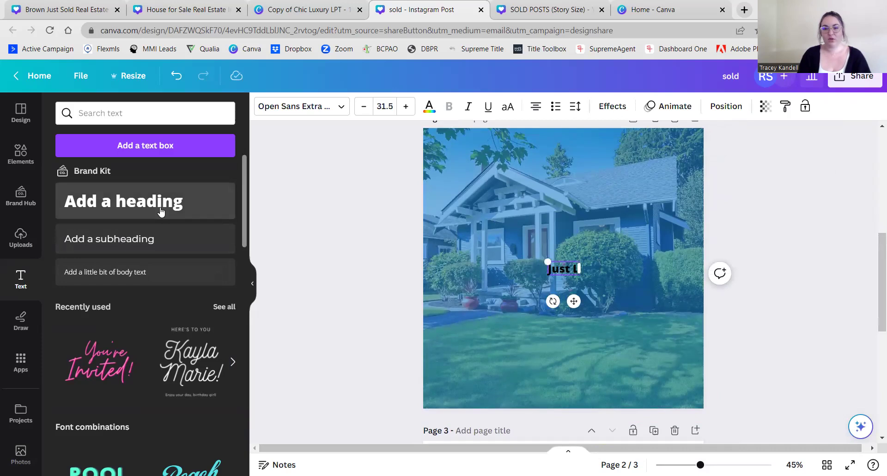
{"action": "key", "text": "BackSpace"}
{"action": "key", "text": "BackSpace"}
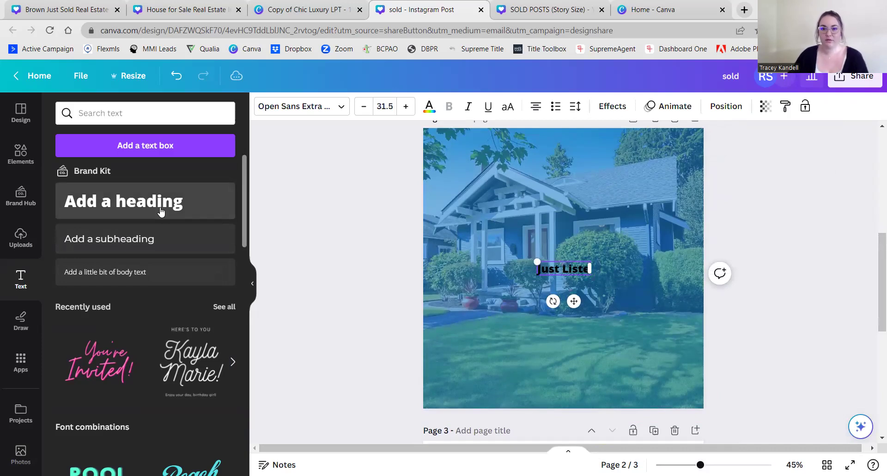
{"action": "type", "text": "d"}
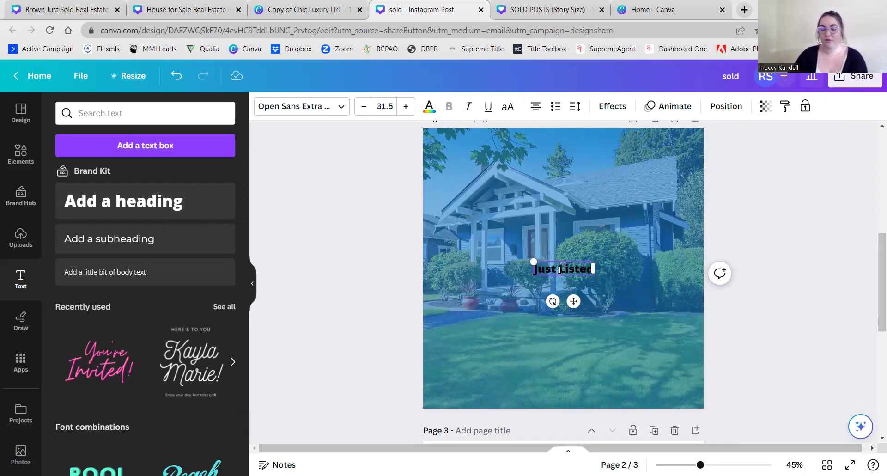
{"action": "key", "text": "Return"}
{"action": "left_click_drag", "start_coordinate": [545, 260], "coordinate": [575, 285]}
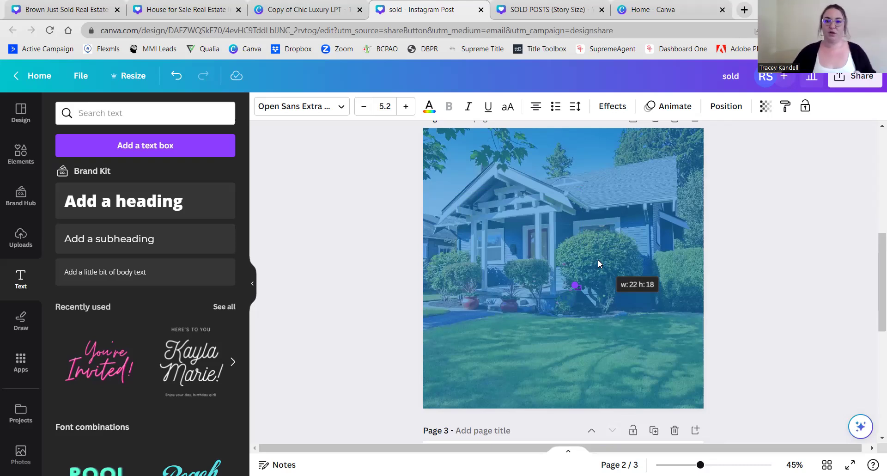
{"action": "left_click_drag", "start_coordinate": [598, 259], "coordinate": [455, 174]}
{"action": "left_click_drag", "start_coordinate": [552, 253], "coordinate": [591, 256]}
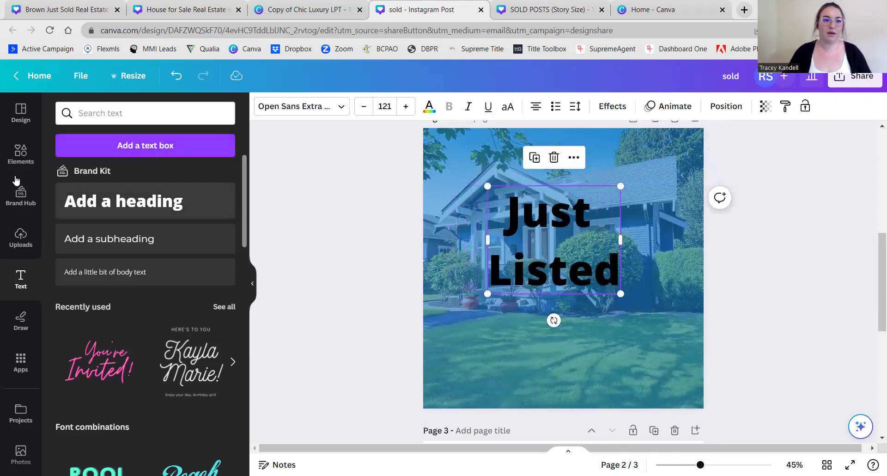
- Switch the heading to the Corinthia script font
{"action": "left_click", "coordinate": [300, 110]}
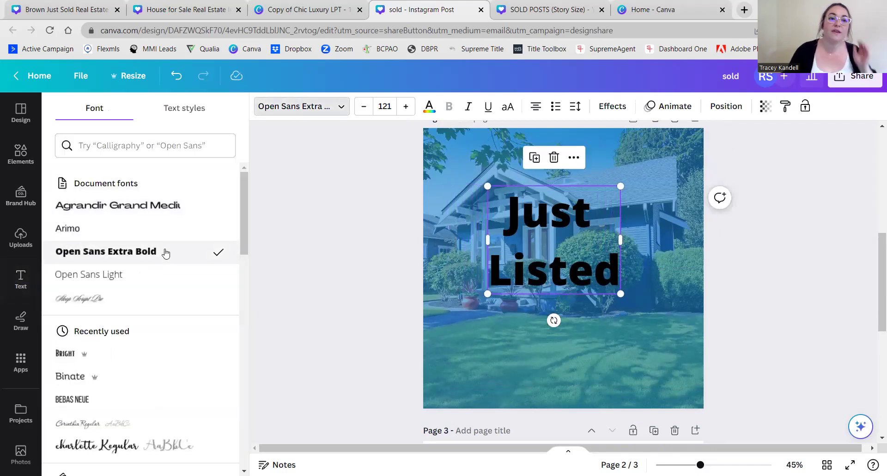
{"action": "scroll", "coordinate": [167, 251], "scroll_direction": "down", "scroll_amount": 4}
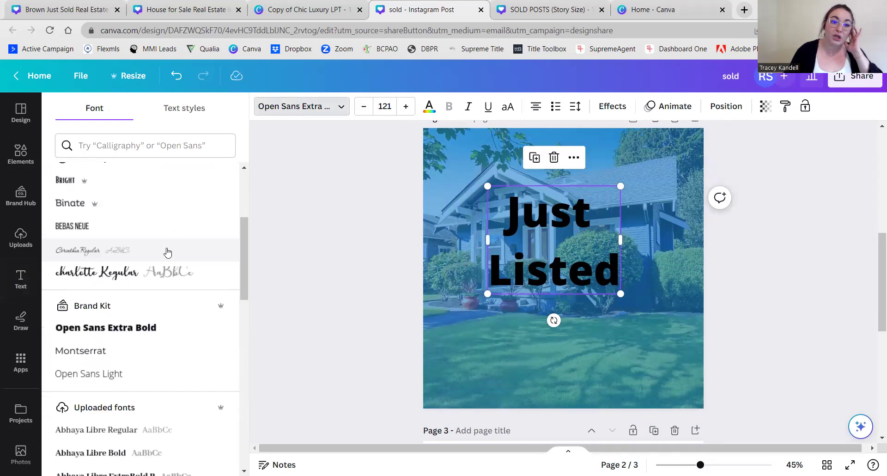
{"action": "scroll", "coordinate": [168, 252], "scroll_direction": "up", "scroll_amount": 1}
{"action": "left_click", "coordinate": [73, 310]}
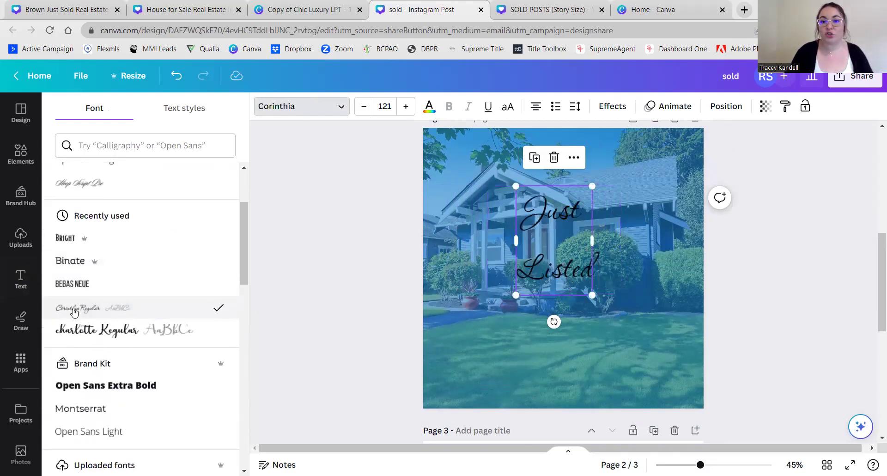
- Try Charlotte and Advetime, then set the heading in the Benedict font
{"action": "scroll", "coordinate": [77, 316], "scroll_direction": "down", "scroll_amount": 6}
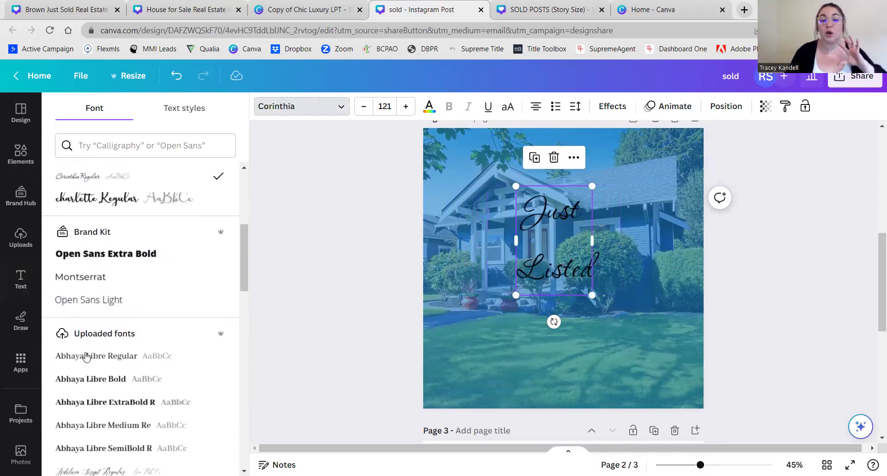
{"action": "scroll", "coordinate": [87, 355], "scroll_direction": "down", "scroll_amount": 4}
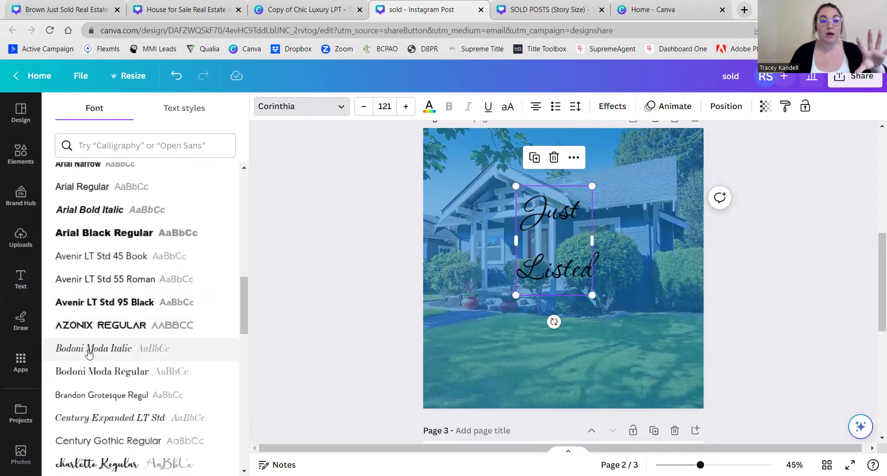
{"action": "scroll", "coordinate": [98, 348], "scroll_direction": "down", "scroll_amount": 1}
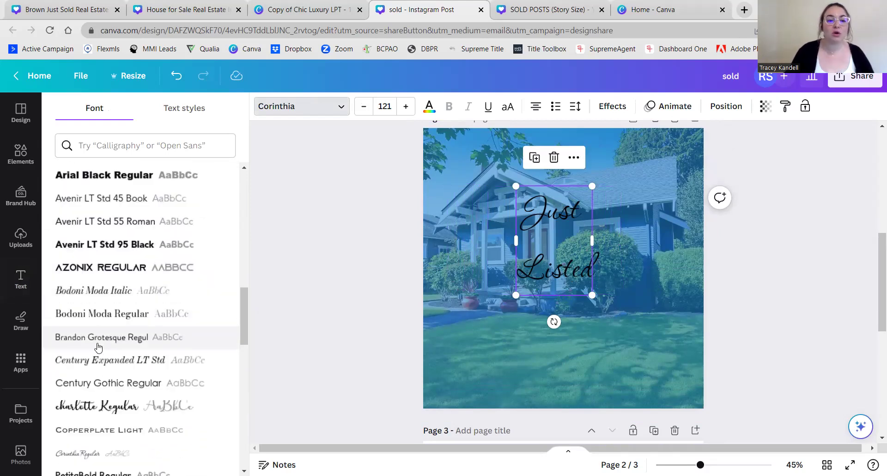
{"action": "scroll", "coordinate": [98, 348], "scroll_direction": "down", "scroll_amount": 1}
{"action": "left_click", "coordinate": [98, 348]}
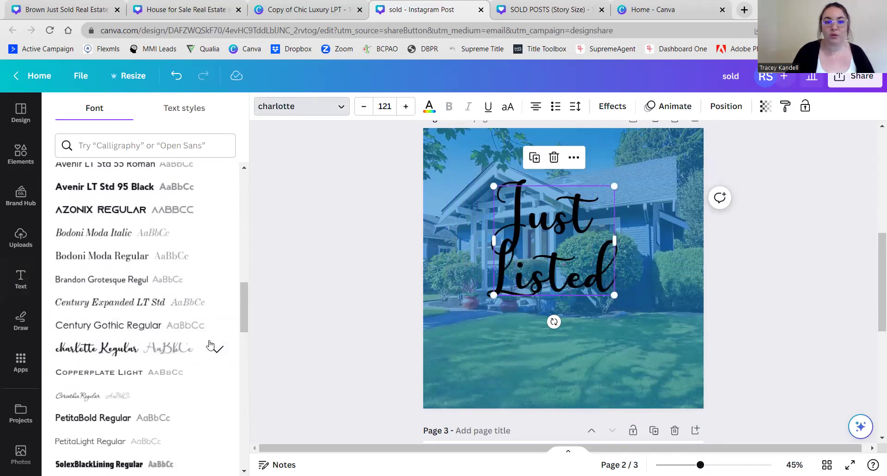
{"action": "scroll", "coordinate": [209, 345], "scroll_direction": "down", "scroll_amount": 4}
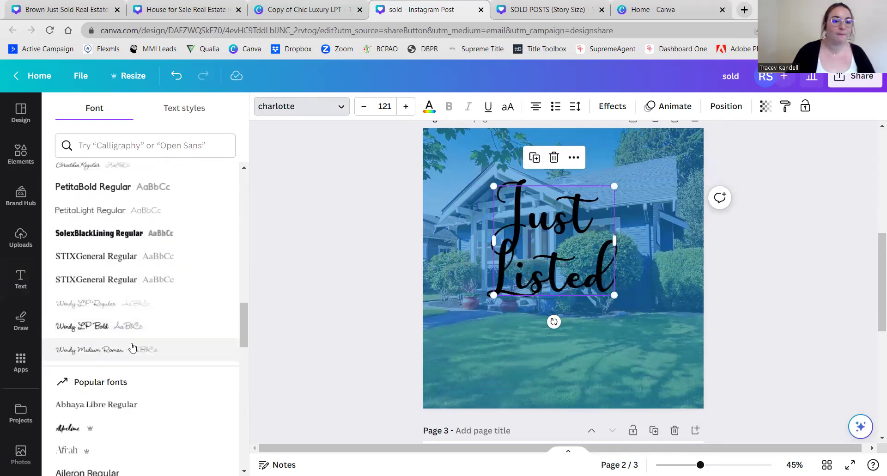
{"action": "left_click", "coordinate": [69, 433]}
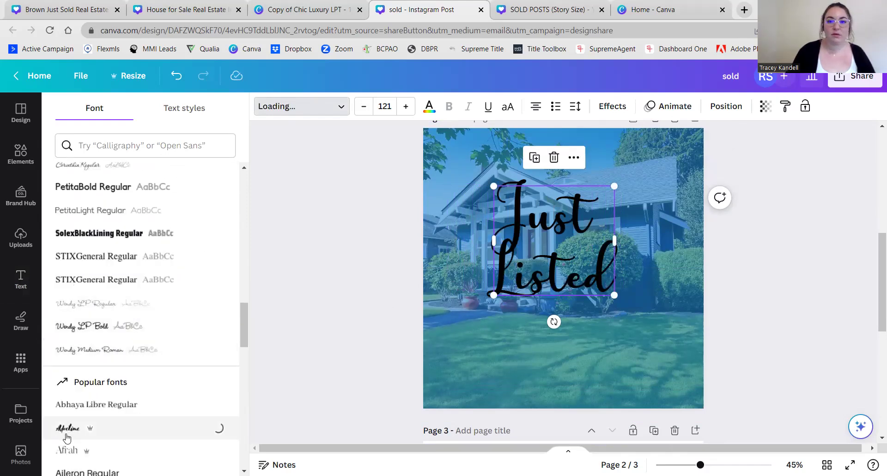
{"action": "scroll", "coordinate": [98, 412], "scroll_direction": "down", "scroll_amount": 8}
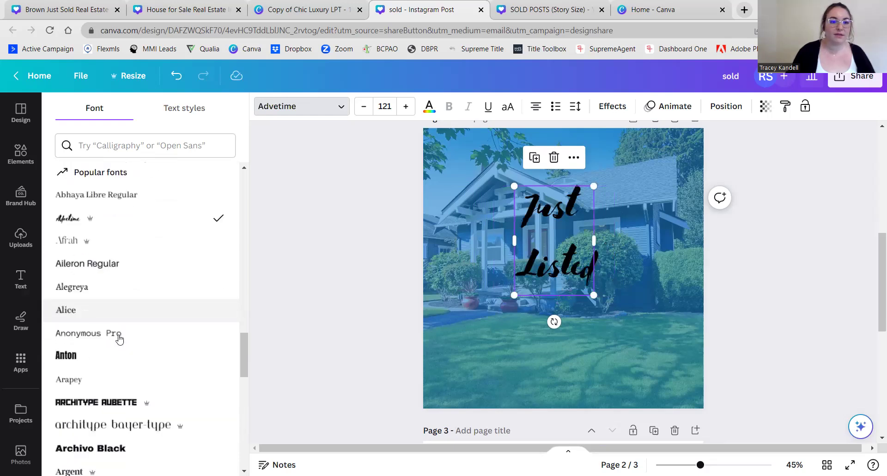
{"action": "scroll", "coordinate": [119, 339], "scroll_direction": "down", "scroll_amount": 2}
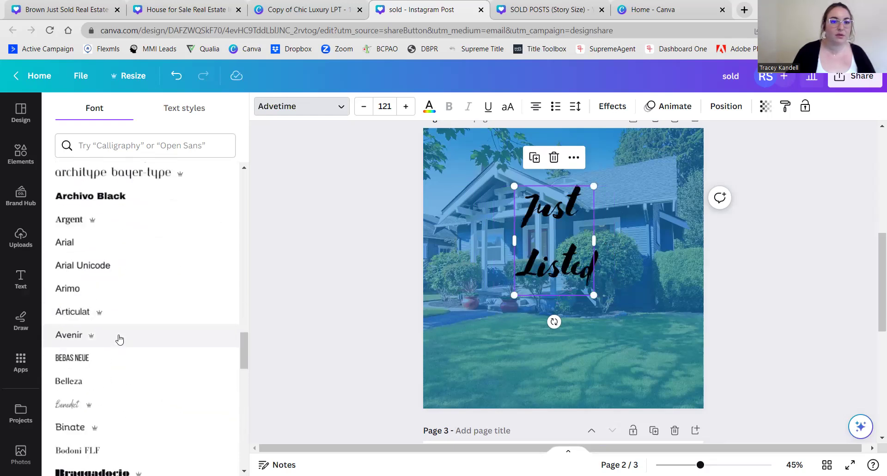
{"action": "left_click", "coordinate": [67, 414]}
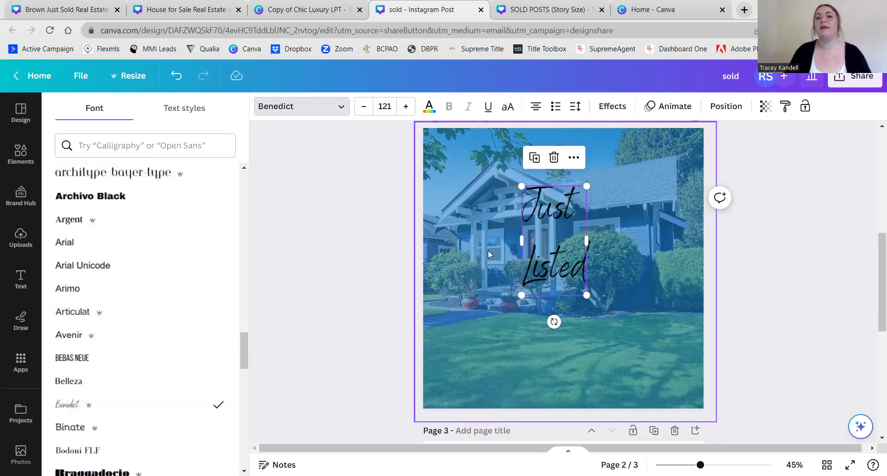
{"action": "key", "text": "Escape"}
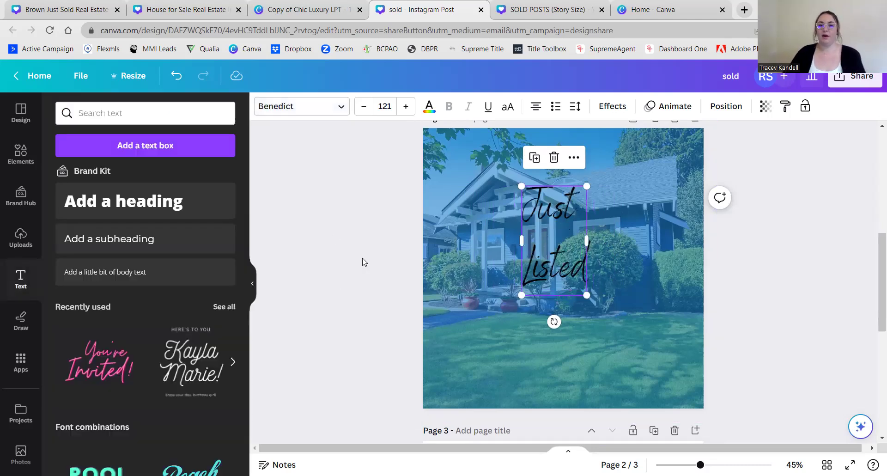
- Enlarge the 'Just Listed' heading to about size 179
{"action": "left_click", "coordinate": [364, 262]}
{"action": "left_click", "coordinate": [578, 237]}
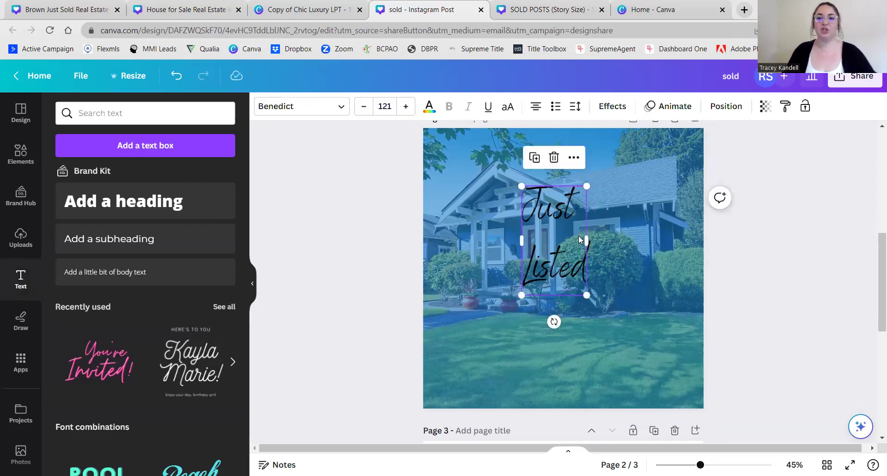
{"action": "left_click_drag", "start_coordinate": [586, 295], "coordinate": [618, 347]}
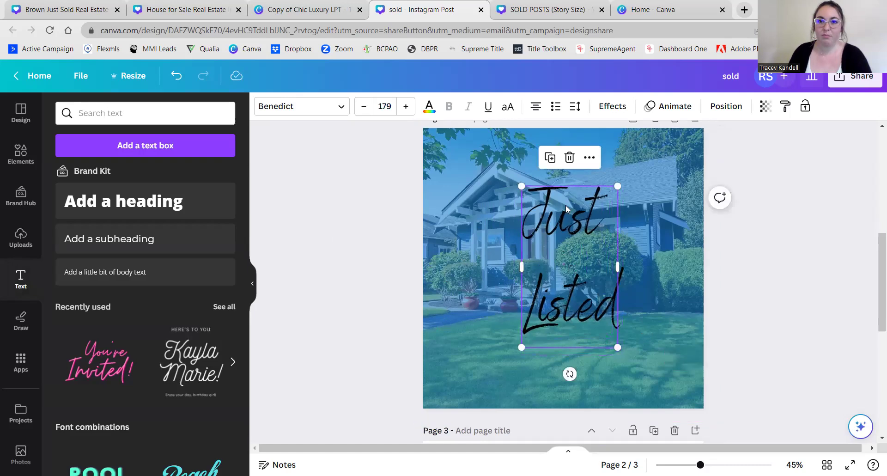
- Set the heading's line spacing to 0.99 and letter spacing to 22, then nudge it left
{"action": "left_click", "coordinate": [575, 107]}
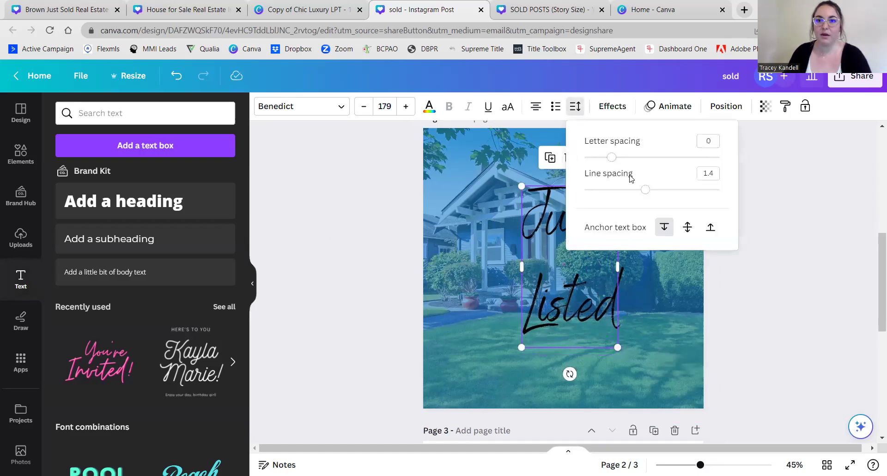
{"action": "left_click_drag", "start_coordinate": [645, 189], "coordinate": [618, 178]}
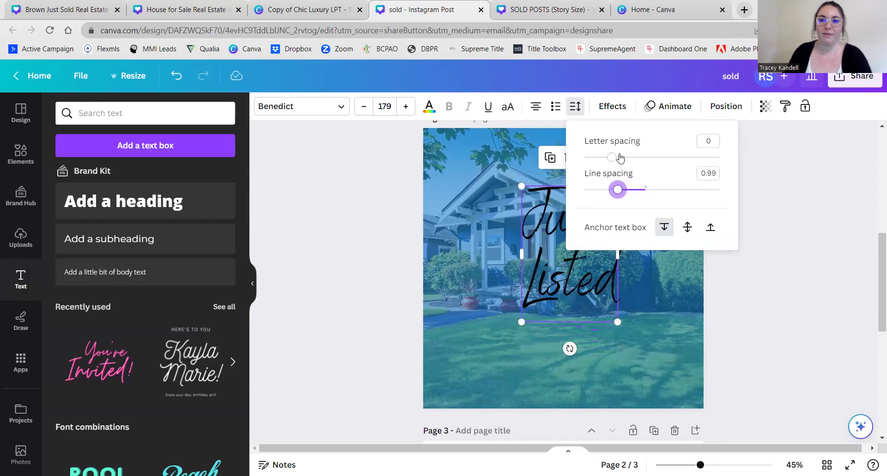
{"action": "mouse_move", "coordinate": [615, 161]}
{"action": "left_mouse_down"}
{"action": "mouse_move", "coordinate": [643, 163]}
{"action": "mouse_move", "coordinate": [615, 150]}
{"action": "left_mouse_up"}
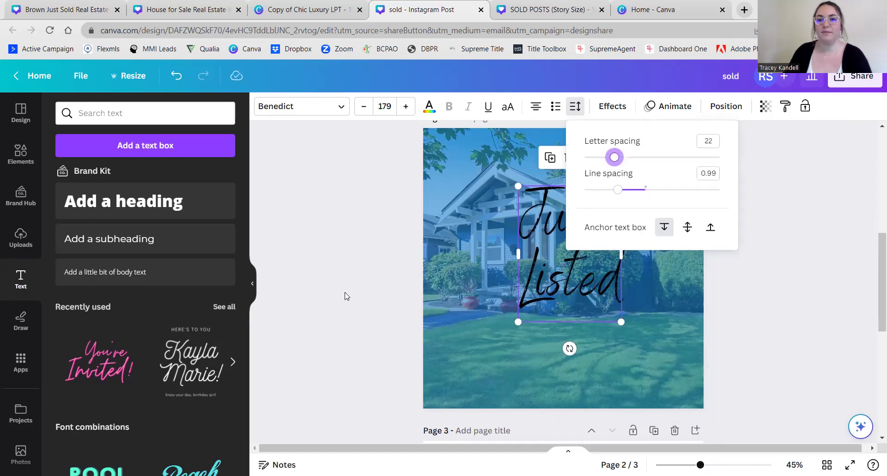
{"action": "left_click", "coordinate": [597, 296]}
{"action": "mouse_move", "coordinate": [591, 295]}
{"action": "left_mouse_down"}
{"action": "mouse_move", "coordinate": [576, 296]}
{"action": "mouse_move", "coordinate": [583, 306]}
{"action": "left_mouse_up"}
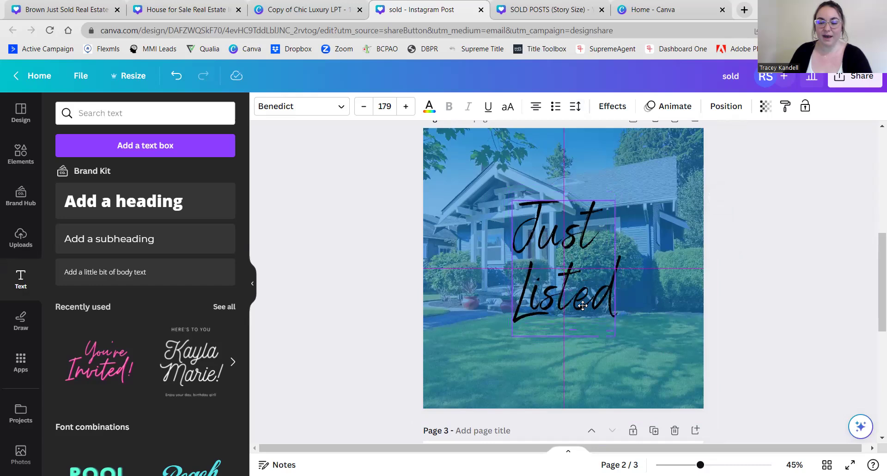
{"action": "left_click", "coordinate": [764, 313]}
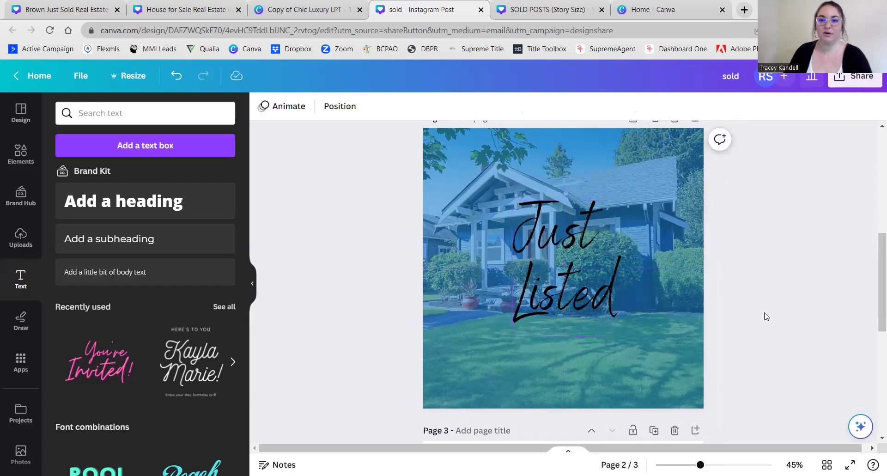
{"action": "left_click", "coordinate": [561, 282]}
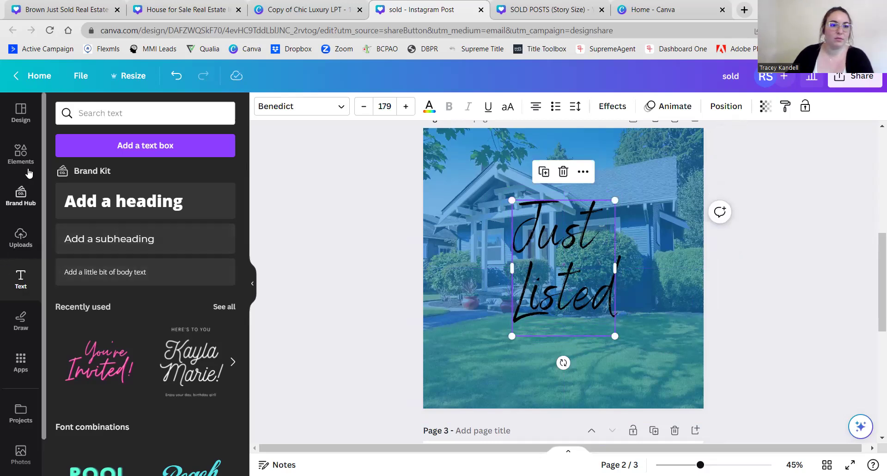
- Add the agents' photo from uploads (search 'rose') and move it lower on the page
{"action": "left_click", "coordinate": [20, 247]}
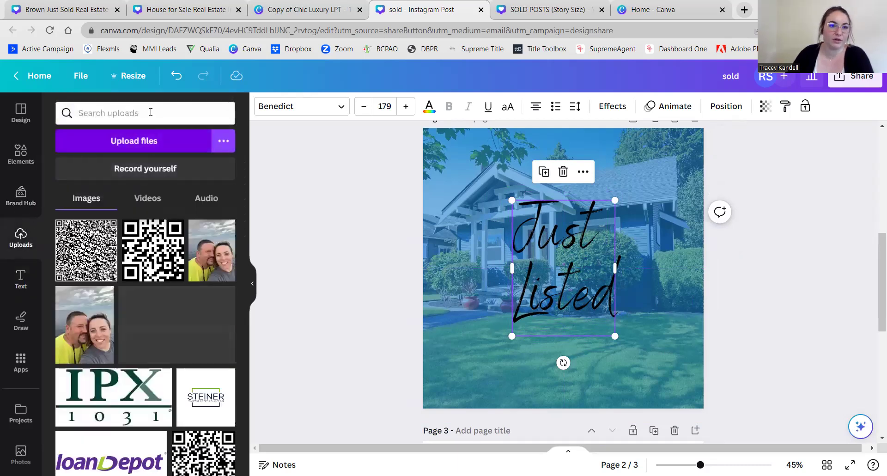
{"action": "mouse_move", "coordinate": [104, 336]}
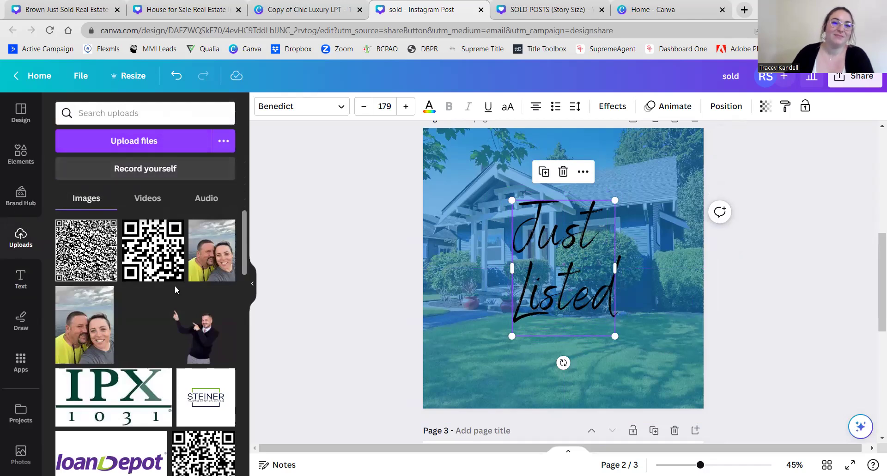
{"action": "scroll", "coordinate": [116, 314], "scroll_direction": "down", "scroll_amount": 4}
{"action": "scroll", "coordinate": [141, 323], "scroll_direction": "up", "scroll_amount": 4}
{"action": "left_click", "coordinate": [151, 107]}
{"action": "type", "text": "rose"}
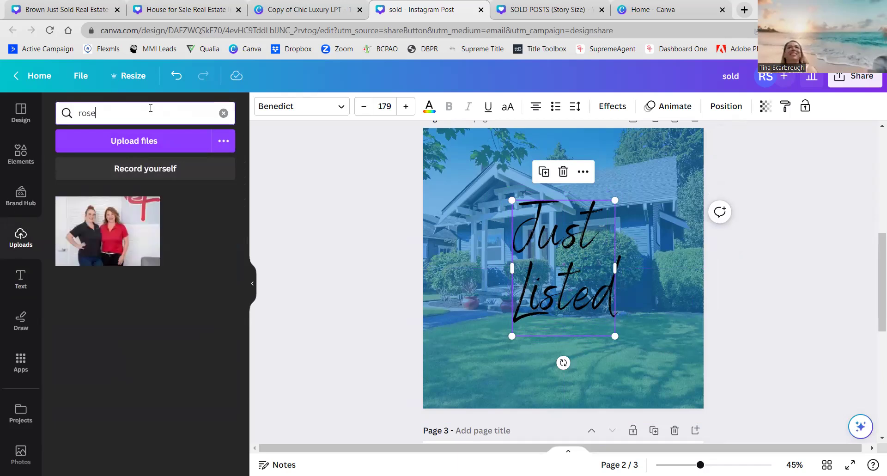
{"action": "left_click", "coordinate": [124, 244]}
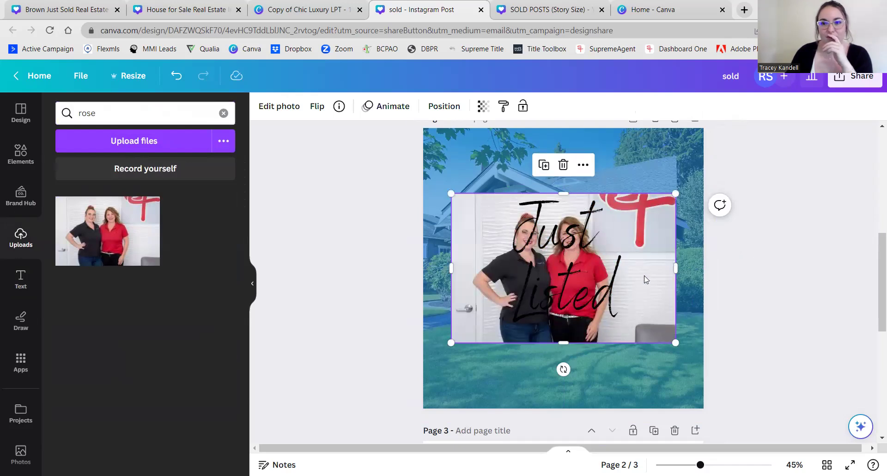
{"action": "left_click_drag", "start_coordinate": [647, 298], "coordinate": [642, 313]}
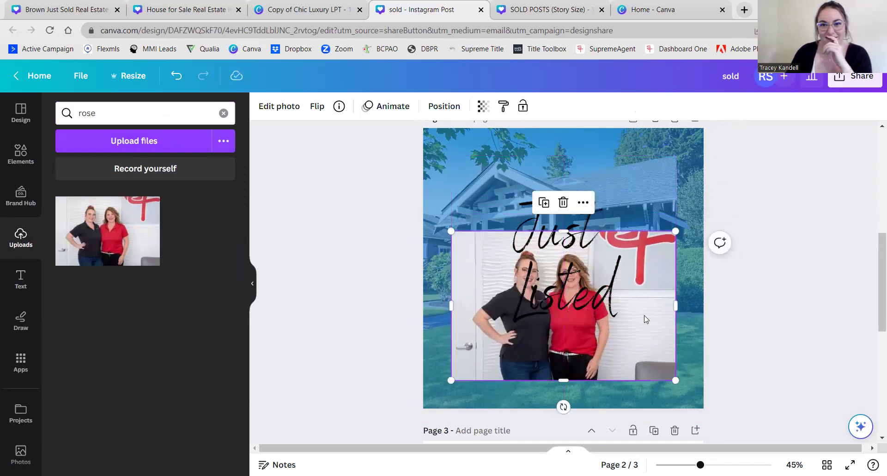
- Remove the photo's background, trim both sides, and shrink it into the bottom-right corner
{"action": "left_click", "coordinate": [280, 111]}
{"action": "left_click", "coordinate": [71, 200]}
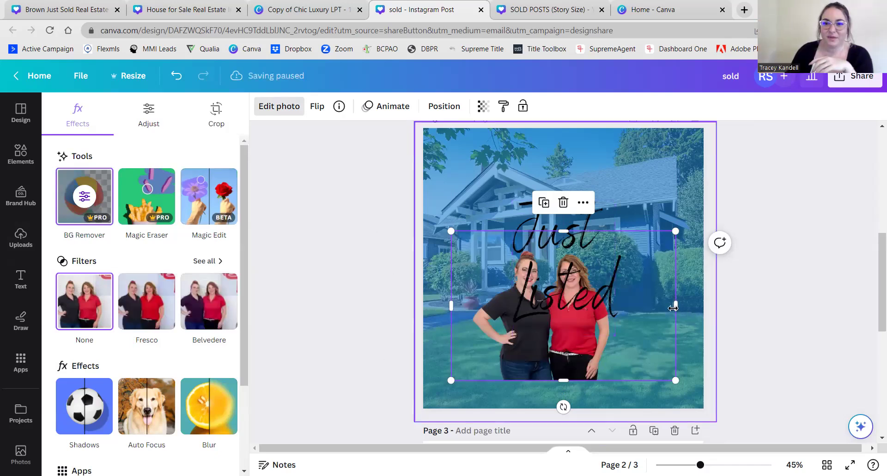
{"action": "left_click_drag", "start_coordinate": [675, 305], "coordinate": [626, 310]}
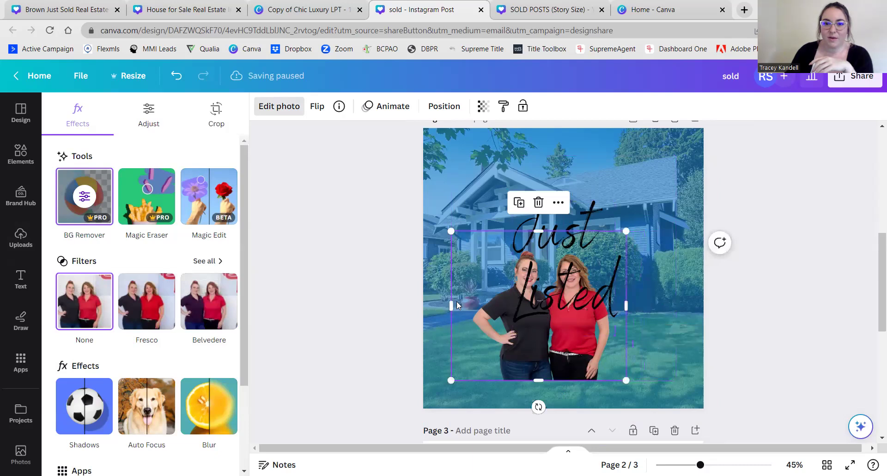
{"action": "left_click_drag", "start_coordinate": [450, 304], "coordinate": [468, 305]}
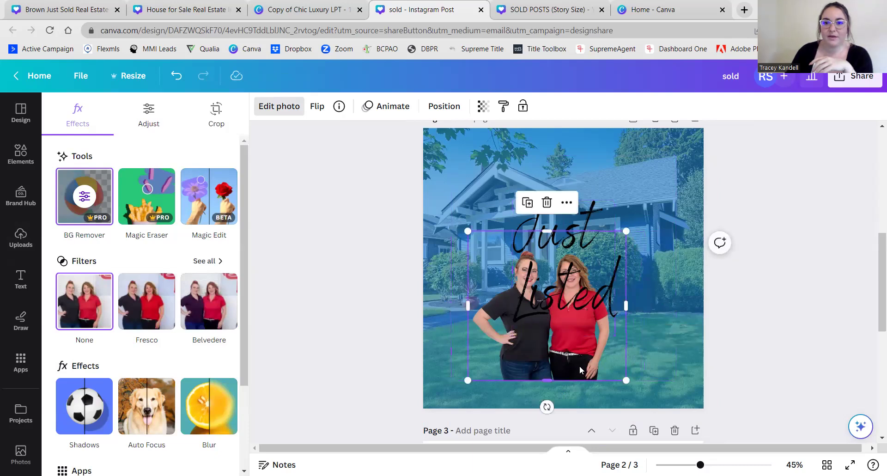
{"action": "left_click_drag", "start_coordinate": [589, 372], "coordinate": [651, 385]}
{"action": "left_click_drag", "start_coordinate": [545, 264], "coordinate": [557, 275]}
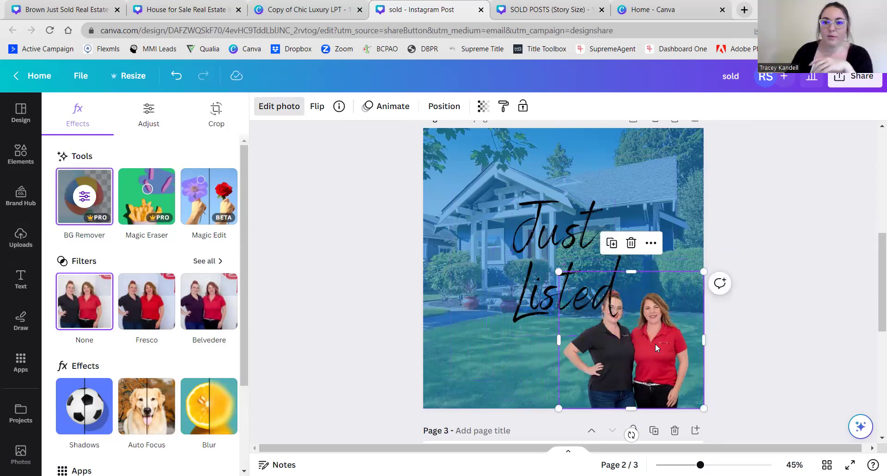
{"action": "left_click", "coordinate": [559, 273]}
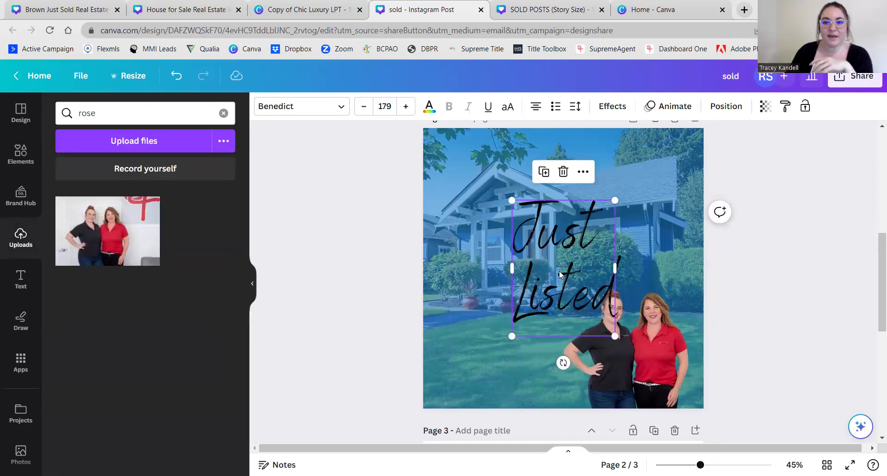
- Centre the heading higher on the page and bring its two lines closer together
{"action": "left_click_drag", "start_coordinate": [558, 261], "coordinate": [560, 219]}
{"action": "left_click", "coordinate": [391, 384]}
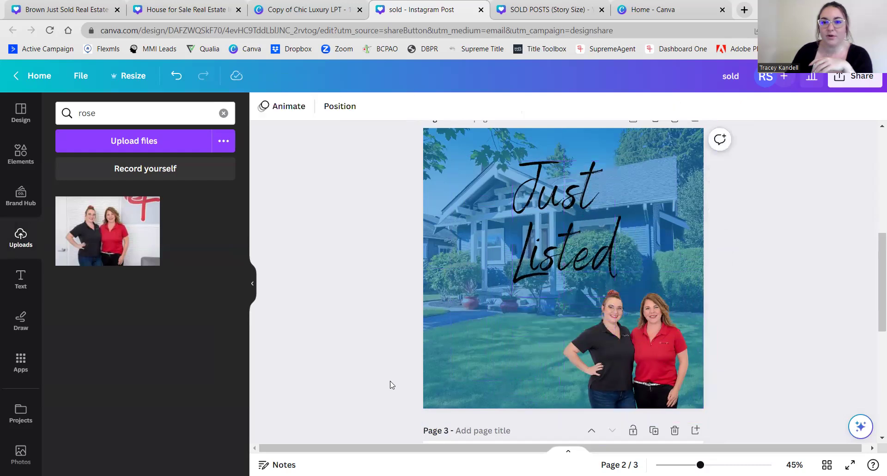
{"action": "left_click", "coordinate": [541, 233]}
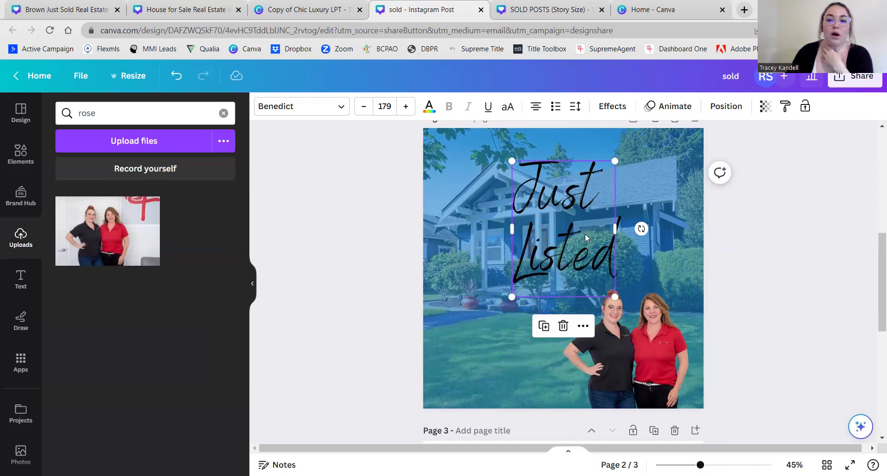
{"action": "left_click", "coordinate": [576, 107]}
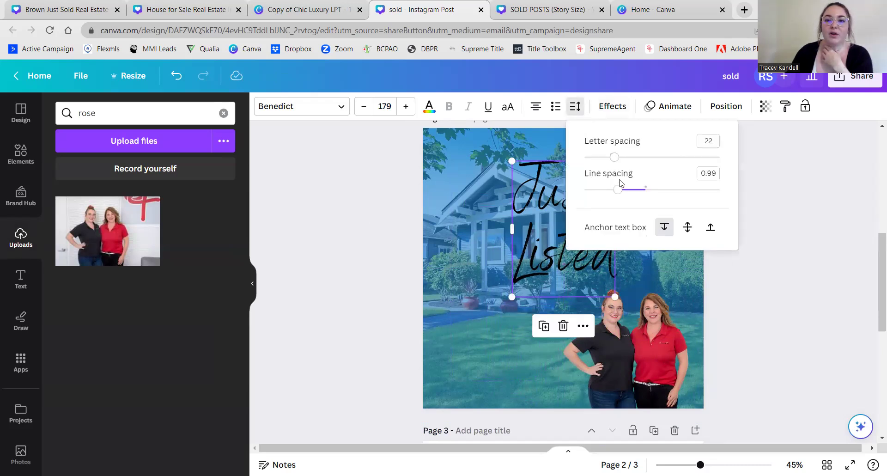
{"action": "left_click_drag", "start_coordinate": [617, 193], "coordinate": [611, 194]}
{"action": "left_click", "coordinate": [371, 224]}
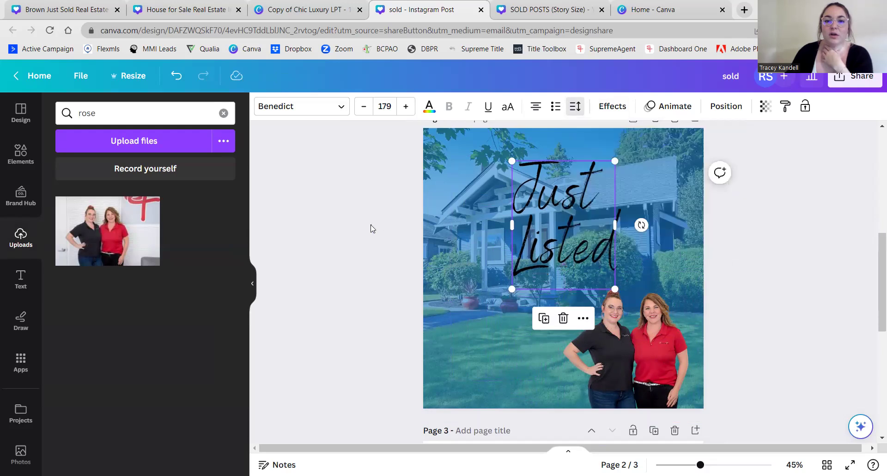
{"action": "left_click_drag", "start_coordinate": [548, 229], "coordinate": [549, 231]}
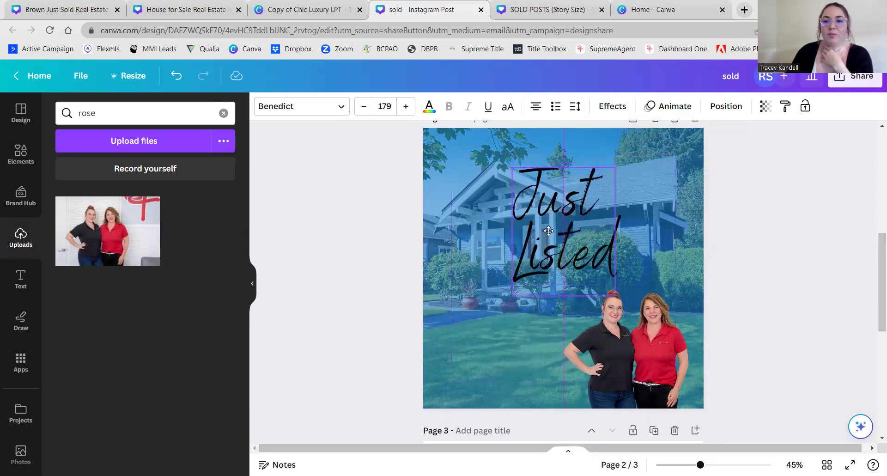
{"action": "left_click", "coordinate": [306, 275]}
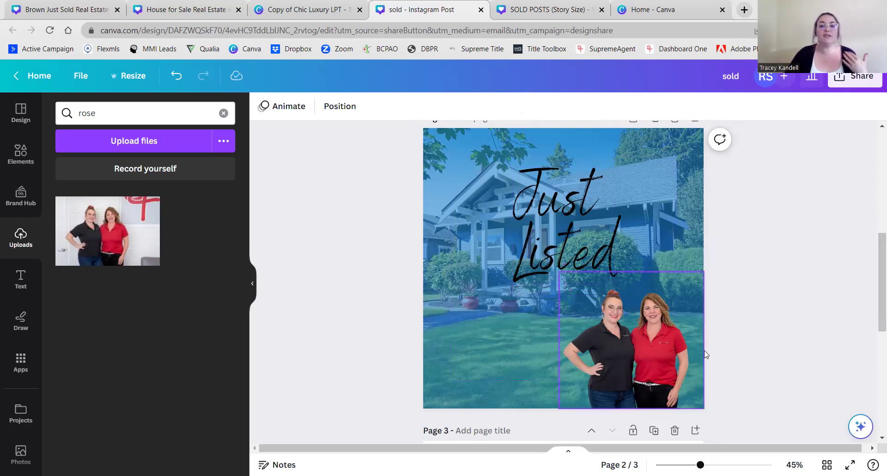
- Lock the page-sized blue-tinted background layer in place
{"action": "left_click", "coordinate": [674, 184]}
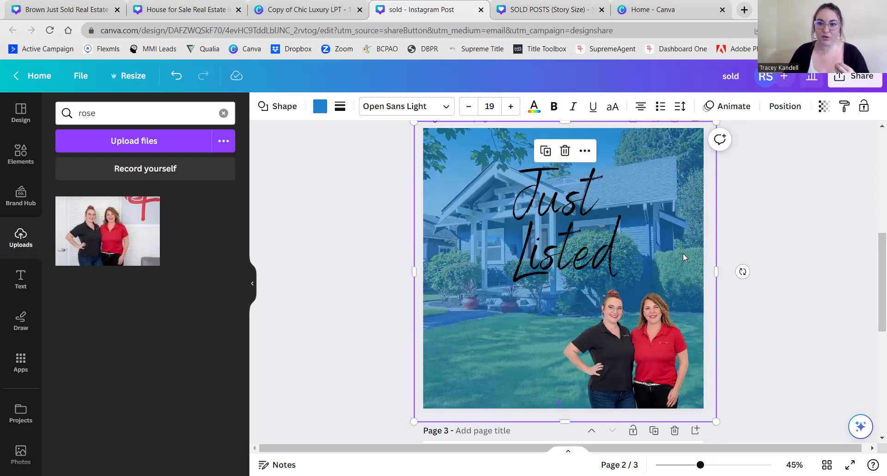
{"action": "right_click", "coordinate": [673, 258]}
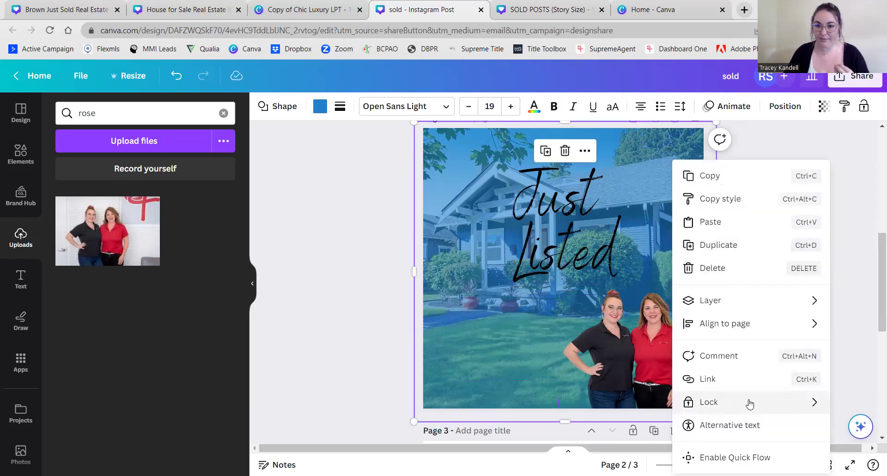
{"action": "mouse_move", "coordinate": [814, 402]}
{"action": "left_click", "coordinate": [529, 412]}
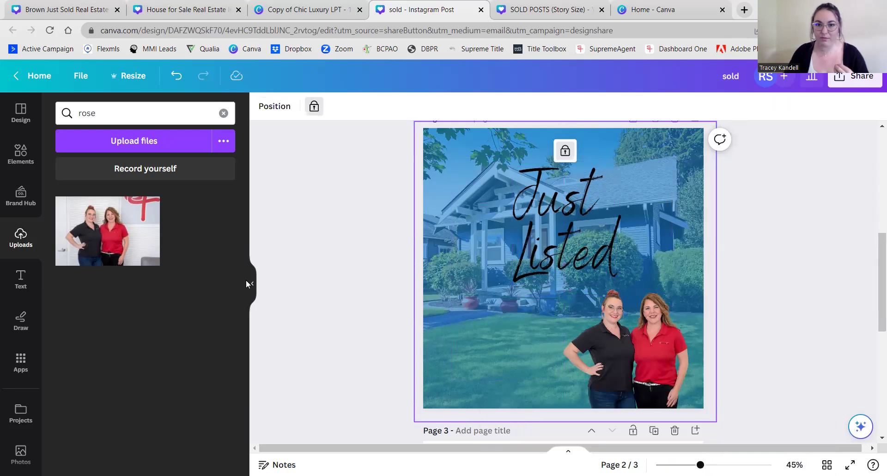
{"action": "left_click", "coordinate": [754, 282]}
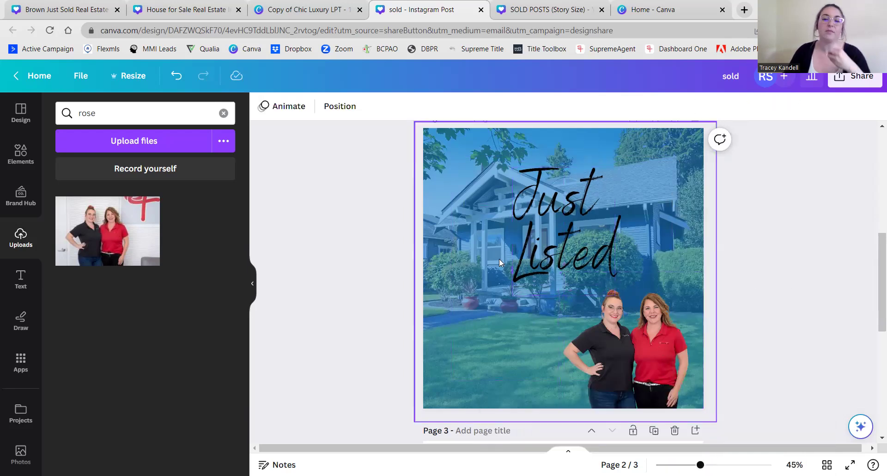
{"action": "left_click", "coordinate": [21, 154]}
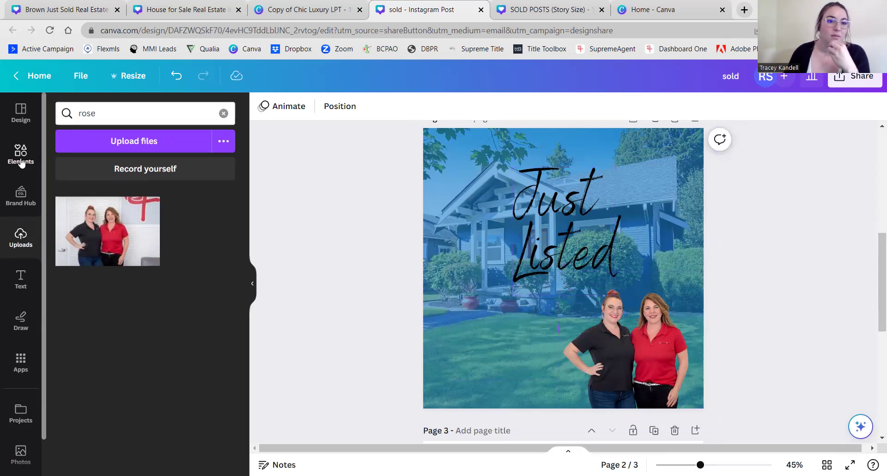
- Apply a white (#FFFFFF) Glow shadow effect to the agents' cutout
{"action": "left_click", "coordinate": [631, 366]}
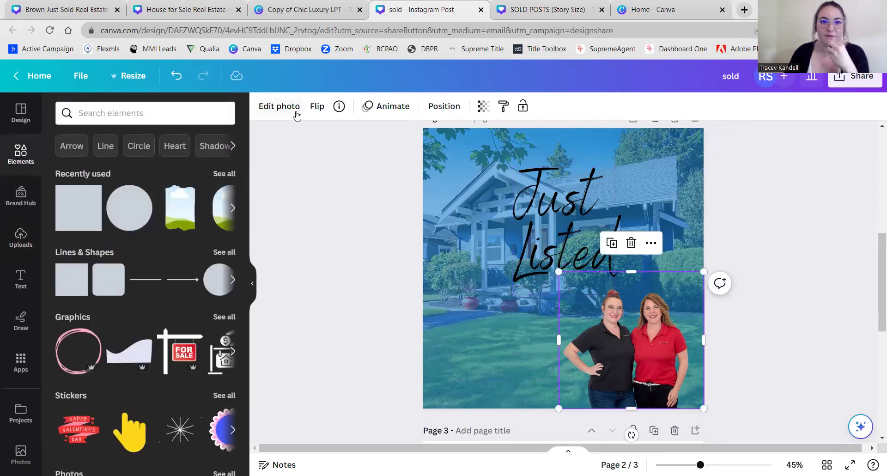
{"action": "left_click", "coordinate": [277, 107]}
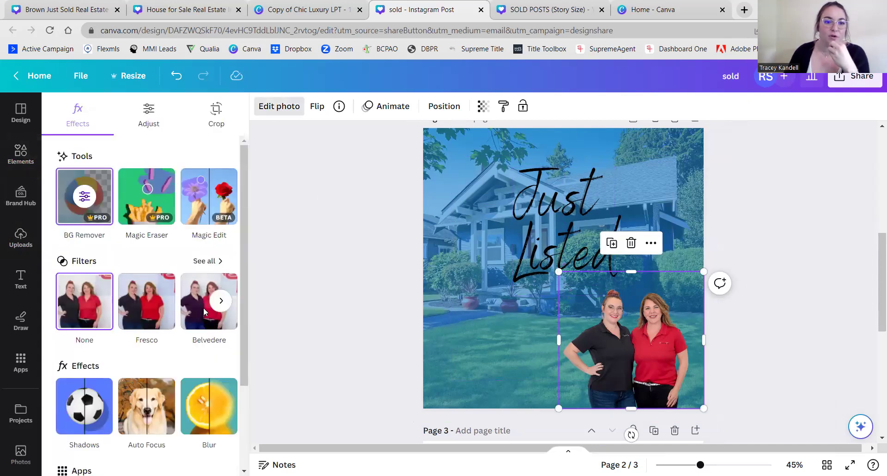
{"action": "scroll", "coordinate": [147, 324], "scroll_direction": "down", "scroll_amount": 1}
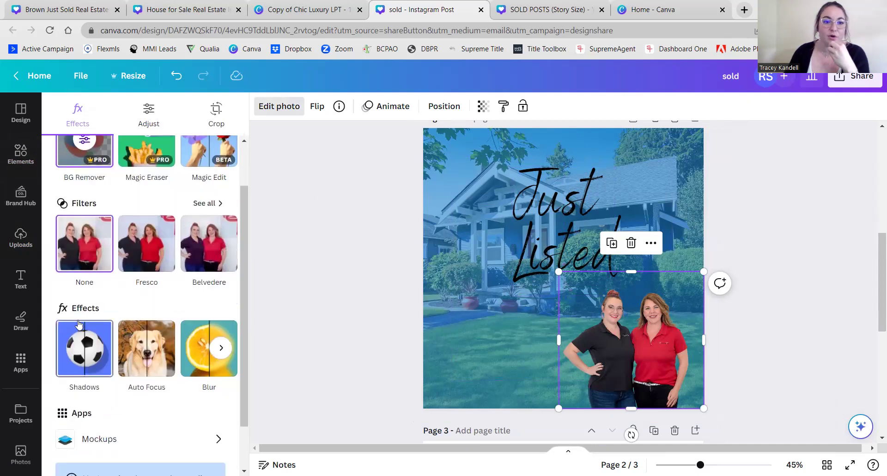
{"action": "left_click", "coordinate": [98, 358]}
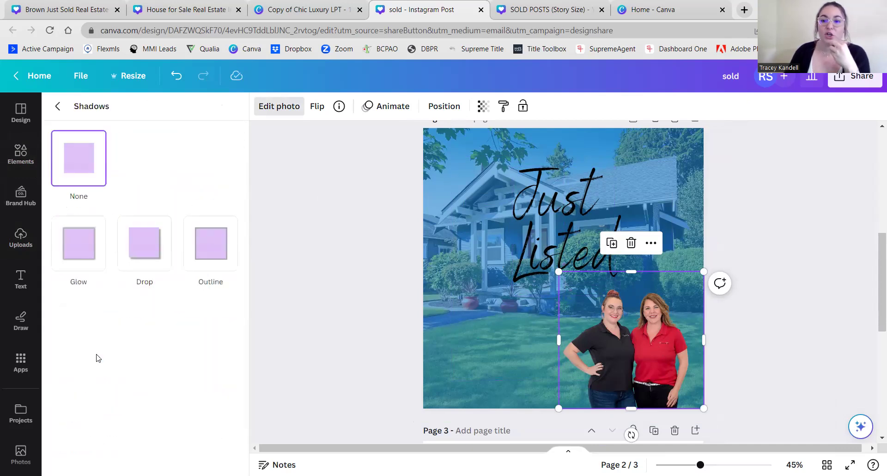
{"action": "left_click", "coordinate": [79, 248]}
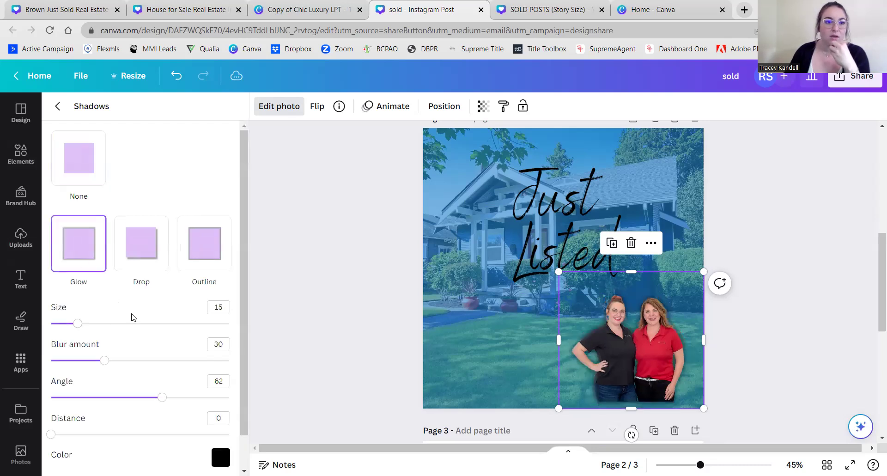
{"action": "scroll", "coordinate": [150, 301], "scroll_direction": "down", "scroll_amount": 2}
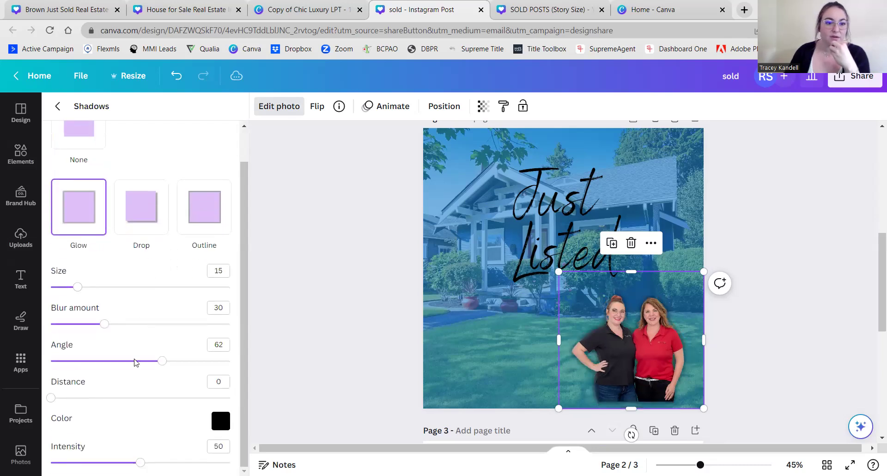
{"action": "left_click", "coordinate": [218, 421]}
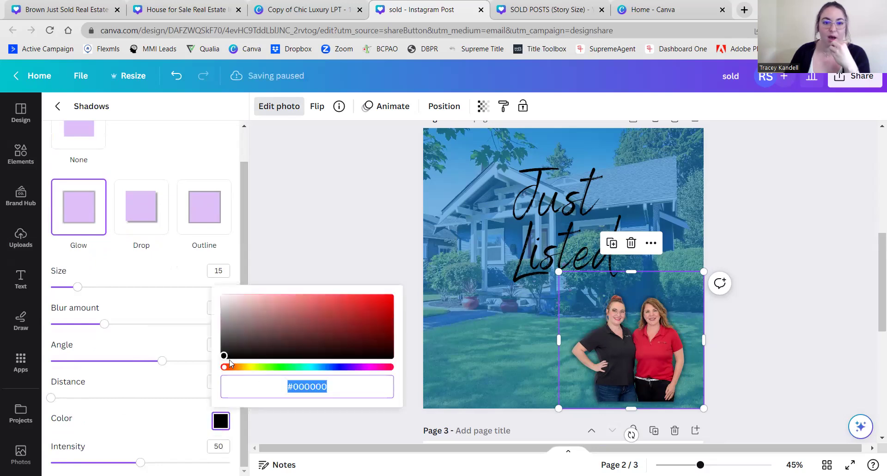
{"action": "type", "text": "#FFFFFF"}
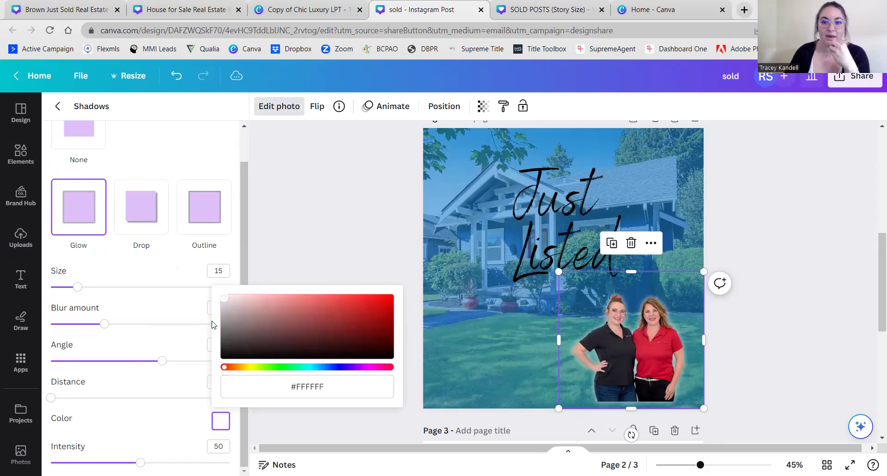
{"action": "left_click", "coordinate": [165, 276]}
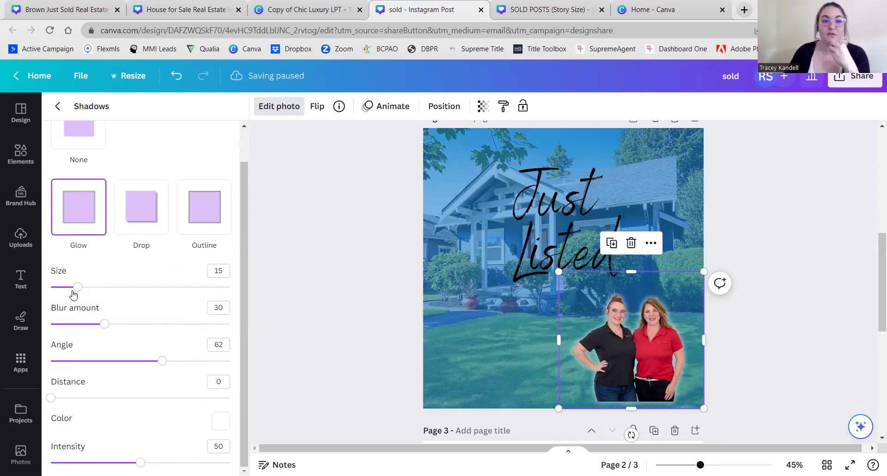
- Adjust the glow's size, blur, distance and intensity
{"action": "mouse_move", "coordinate": [78, 291]}
{"action": "left_mouse_down"}
{"action": "mouse_move", "coordinate": [131, 296]}
{"action": "mouse_move", "coordinate": [91, 288]}
{"action": "left_mouse_up"}
{"action": "mouse_move", "coordinate": [108, 329]}
{"action": "left_mouse_down"}
{"action": "mouse_move", "coordinate": [186, 333]}
{"action": "mouse_move", "coordinate": [97, 323]}
{"action": "left_mouse_up"}
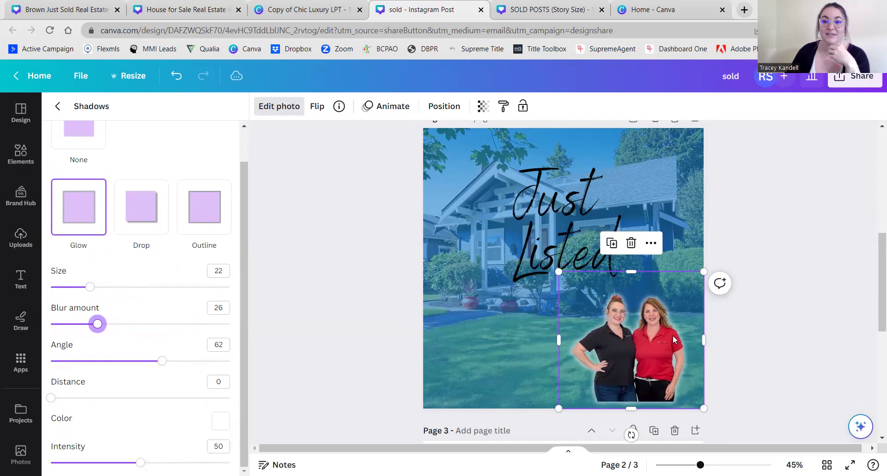
{"action": "mouse_move", "coordinate": [55, 404]}
{"action": "left_mouse_down"}
{"action": "mouse_move", "coordinate": [140, 403]}
{"action": "mouse_move", "coordinate": [133, 401]}
{"action": "mouse_move", "coordinate": [113, 400]}
{"action": "mouse_move", "coordinate": [157, 413]}
{"action": "mouse_move", "coordinate": [44, 408]}
{"action": "left_mouse_up"}
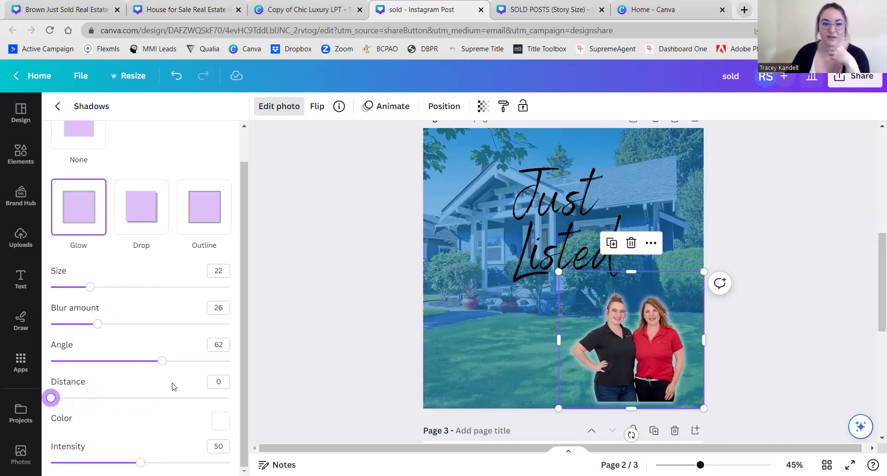
{"action": "mouse_move", "coordinate": [140, 462]}
{"action": "left_mouse_down"}
{"action": "mouse_move", "coordinate": [176, 462]}
{"action": "mouse_move", "coordinate": [130, 462]}
{"action": "mouse_move", "coordinate": [140, 462]}
{"action": "left_mouse_up"}
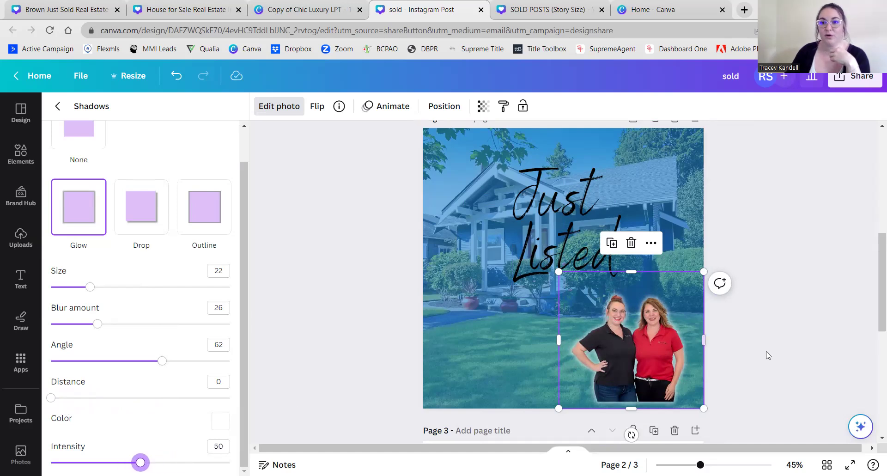
{"action": "key", "text": "Escape"}
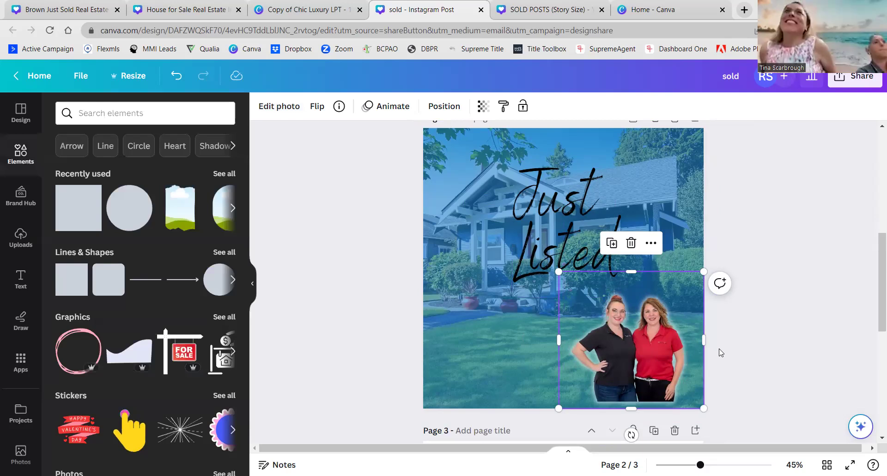
- Move the agents' photo down to the page's bottom edge
{"action": "left_click_drag", "start_coordinate": [622, 337], "coordinate": [628, 353]}
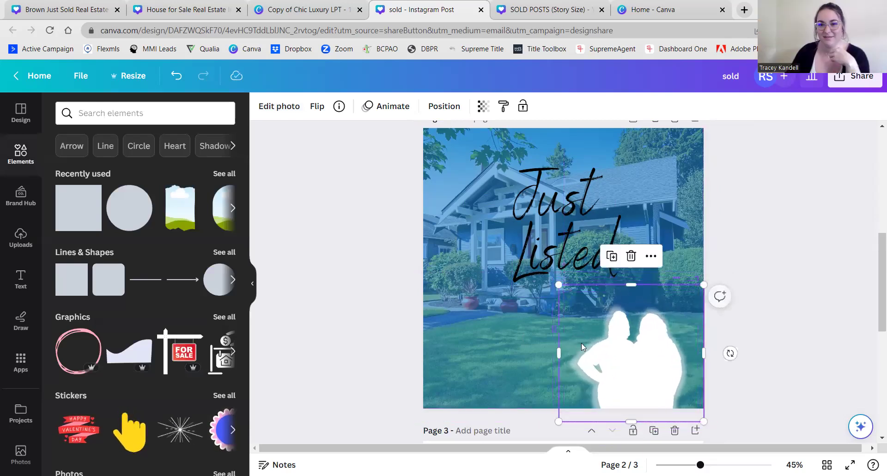
{"action": "key", "text": "ctrl+z"}
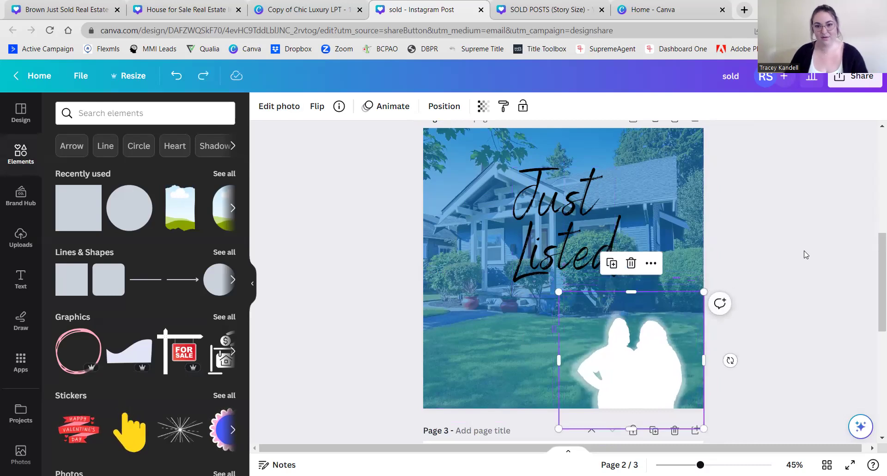
{"action": "key", "text": "ctrl+z"}
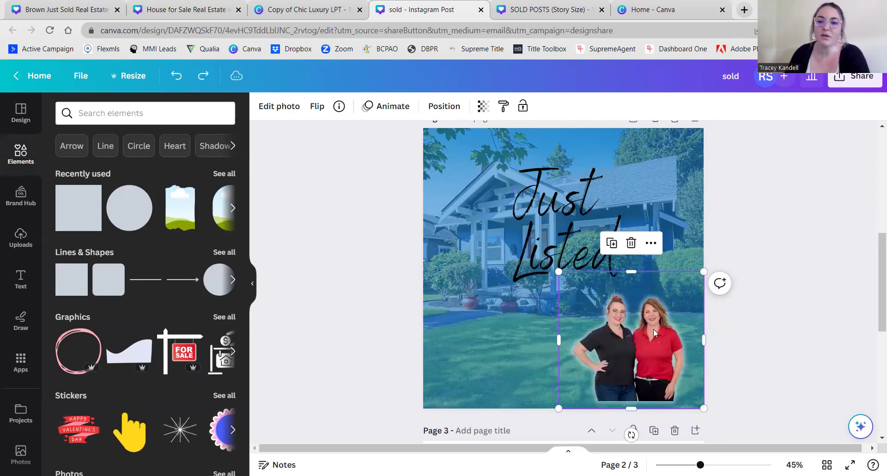
{"action": "left_click_drag", "start_coordinate": [653, 331], "coordinate": [653, 338]}
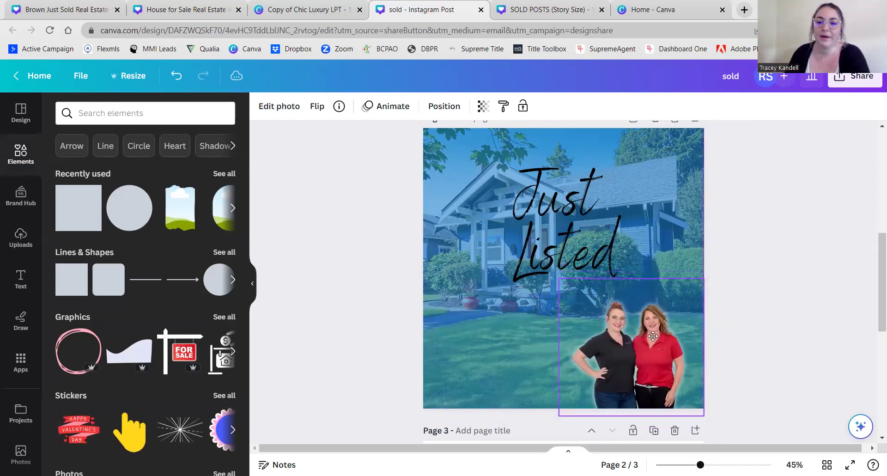
- Enlarge the agents' cutout slightly toward the upper left, beneath the heading
{"action": "left_click_drag", "start_coordinate": [559, 279], "coordinate": [542, 255]}
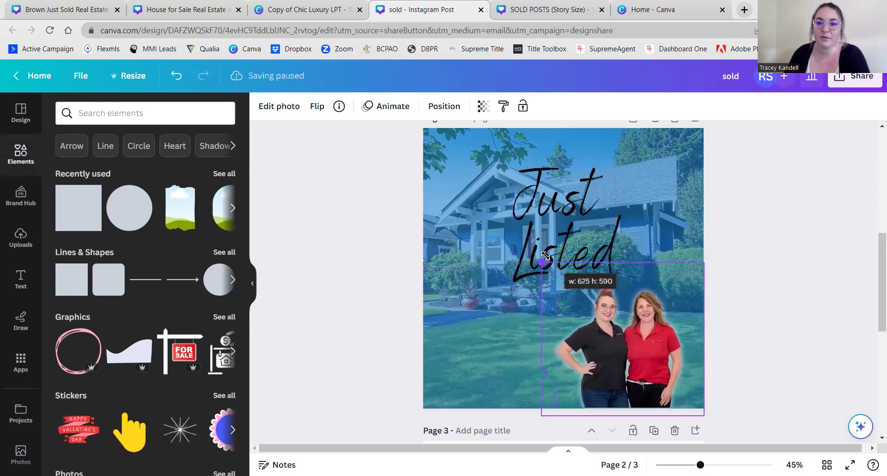
{"action": "left_click", "coordinate": [321, 339]}
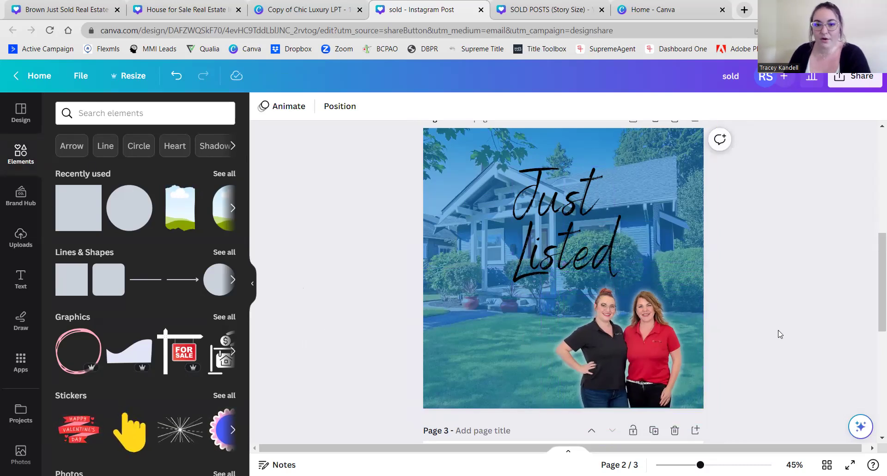
{"action": "scroll", "coordinate": [737, 252], "scroll_direction": "up", "scroll_amount": 2}
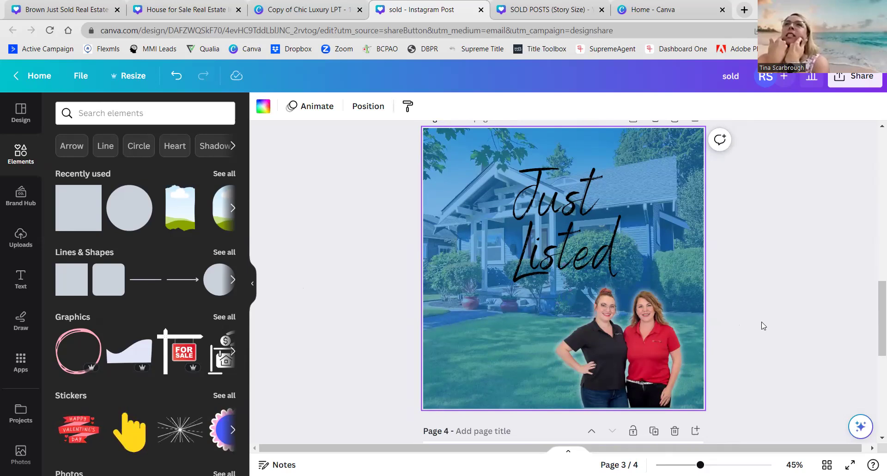
{"action": "scroll", "coordinate": [763, 326], "scroll_direction": "up", "scroll_amount": 6}
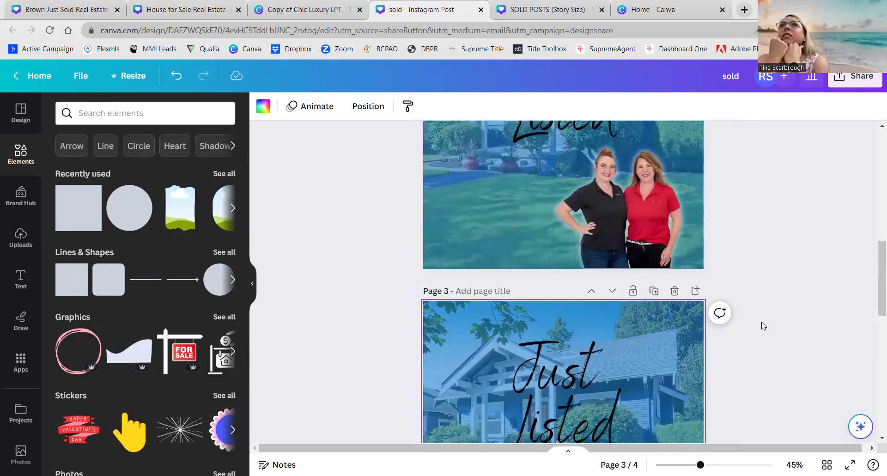
{"action": "scroll", "coordinate": [764, 326], "scroll_direction": "down", "scroll_amount": 2}
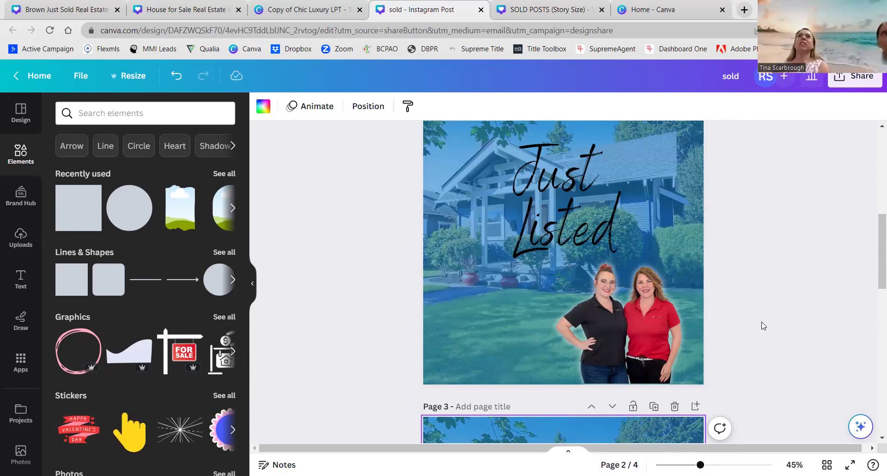
{"action": "scroll", "coordinate": [763, 326], "scroll_direction": "up", "scroll_amount": 1}
{"action": "scroll", "coordinate": [763, 326], "scroll_direction": "down", "scroll_amount": 1}
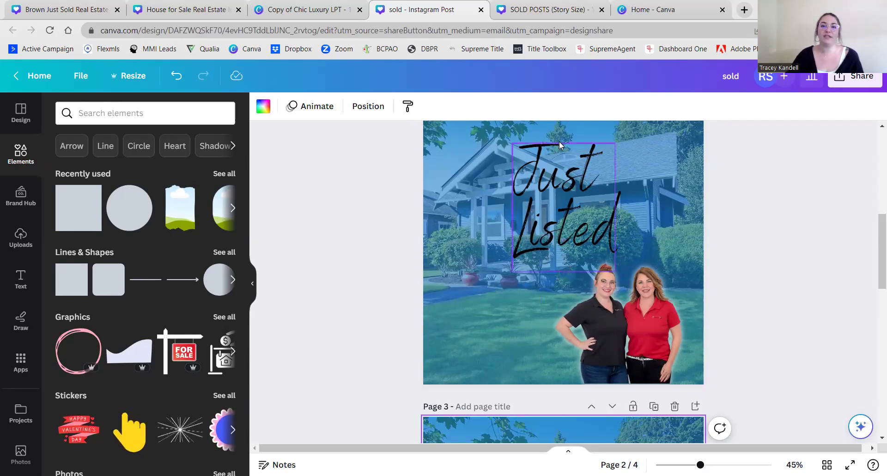
- Check the SOLD POSTS (Story Size) design, then return to the Instagram Post design
{"action": "left_click", "coordinate": [547, 10]}
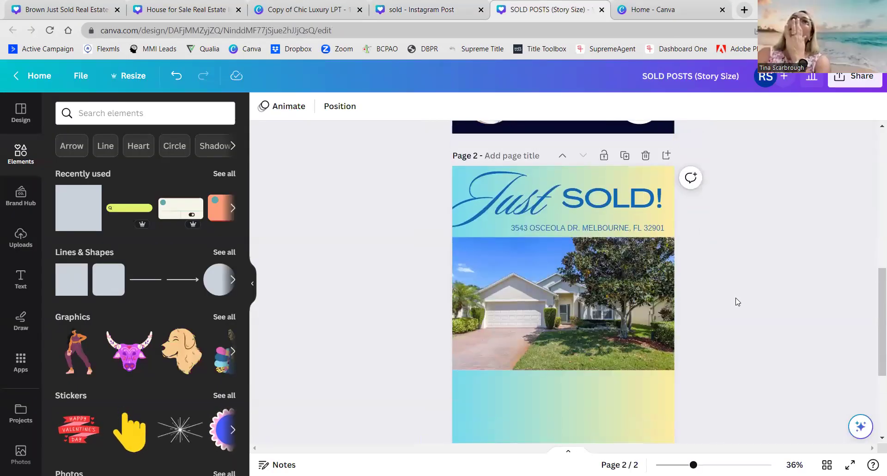
{"action": "left_click", "coordinate": [396, 19]}
{"action": "scroll", "coordinate": [352, 270], "scroll_direction": "up", "scroll_amount": 2}
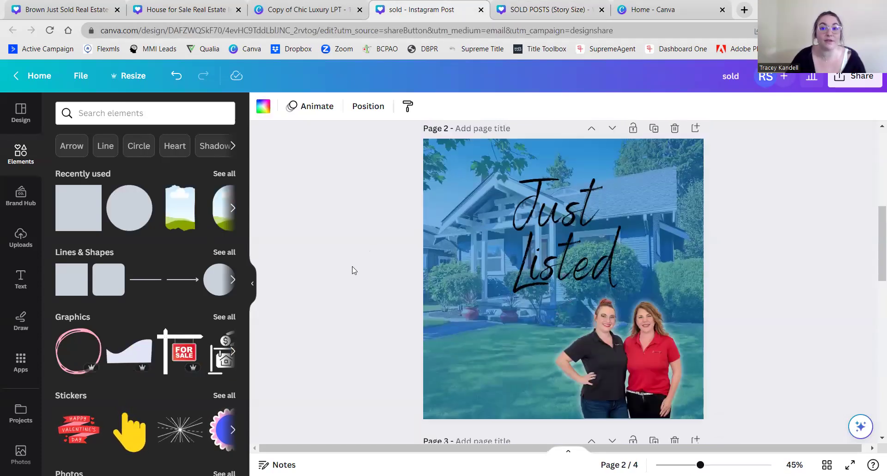
{"action": "scroll", "coordinate": [352, 271], "scroll_direction": "down", "scroll_amount": 2}
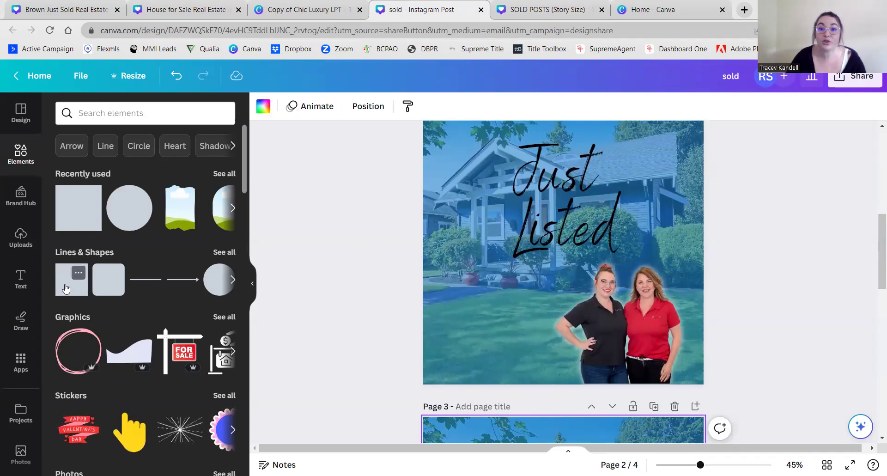
- Add a square shape near the two women and colour it blue
{"action": "left_click", "coordinate": [437, 313]}
{"action": "scroll", "coordinate": [388, 286], "scroll_direction": "up", "scroll_amount": 2}
{"action": "scroll", "coordinate": [384, 289], "scroll_direction": "down", "scroll_amount": 2}
{"action": "scroll", "coordinate": [385, 289], "scroll_direction": "down", "scroll_amount": 1}
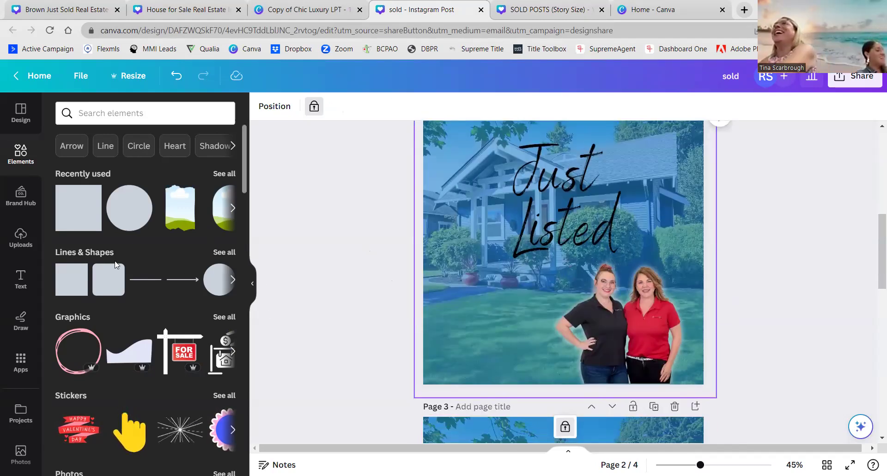
{"action": "left_click", "coordinate": [77, 225]}
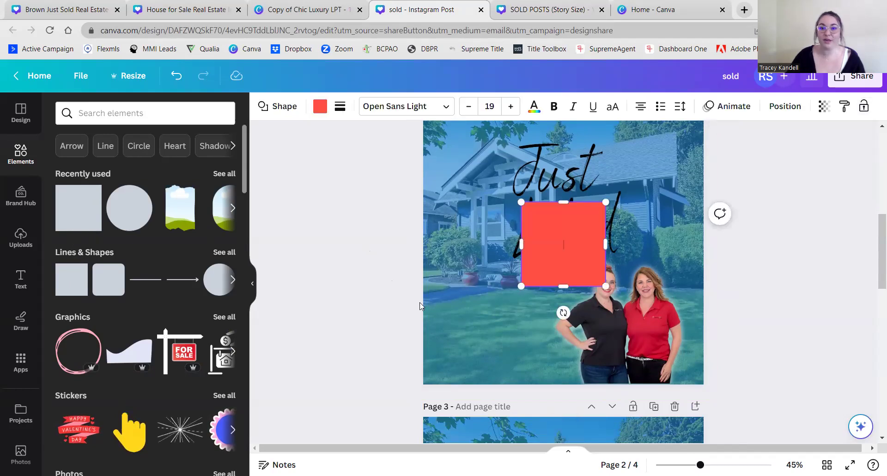
{"action": "left_click_drag", "start_coordinate": [570, 252], "coordinate": [548, 365]}
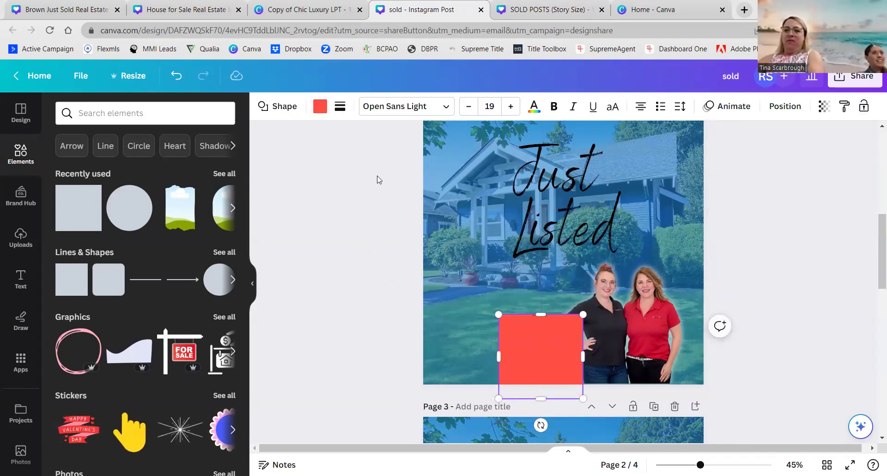
{"action": "left_click", "coordinate": [320, 107]}
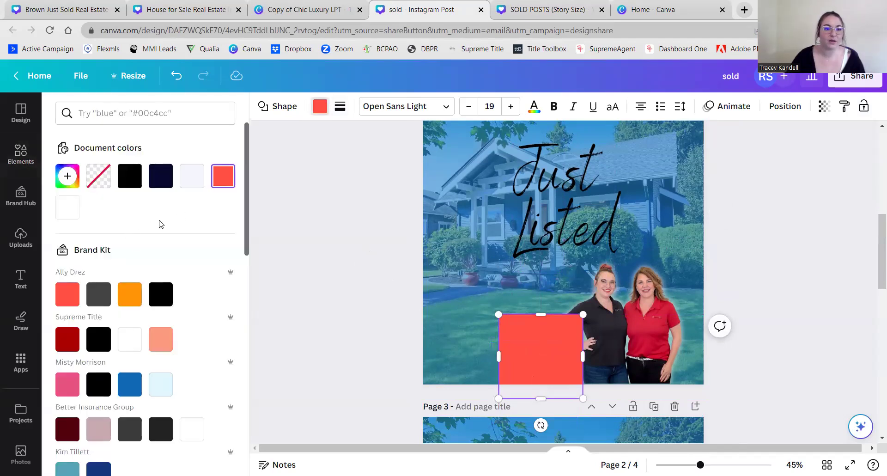
{"action": "scroll", "coordinate": [184, 225], "scroll_direction": "down", "scroll_amount": 2}
{"action": "left_click", "coordinate": [129, 309]}
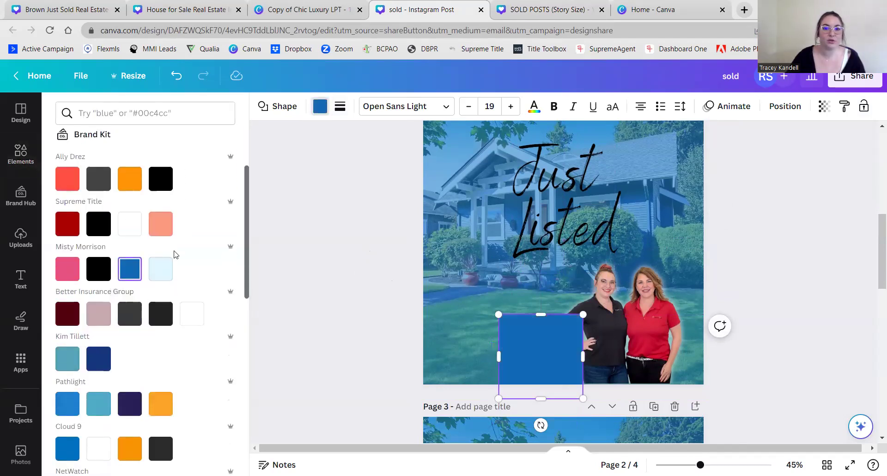
- Rotate and stretch the blue square into a long, taller diagonal band across the photo
{"action": "scroll", "coordinate": [176, 254], "scroll_direction": "up", "scroll_amount": 2}
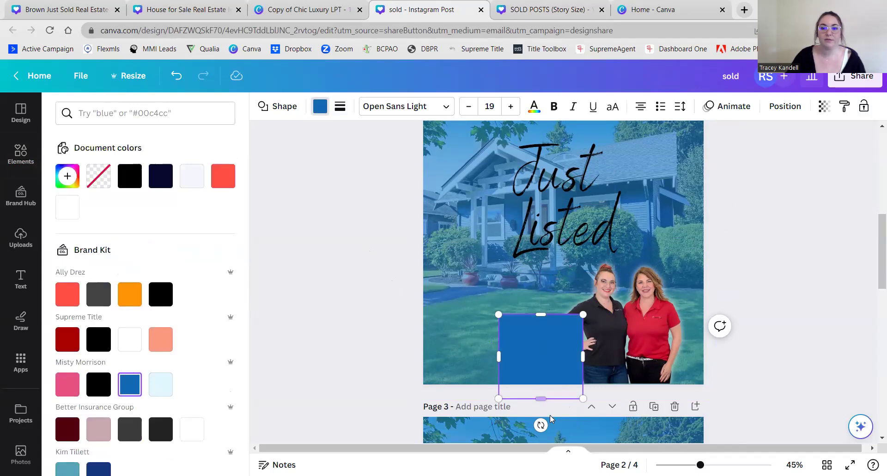
{"action": "left_click_drag", "start_coordinate": [543, 425], "coordinate": [585, 437]}
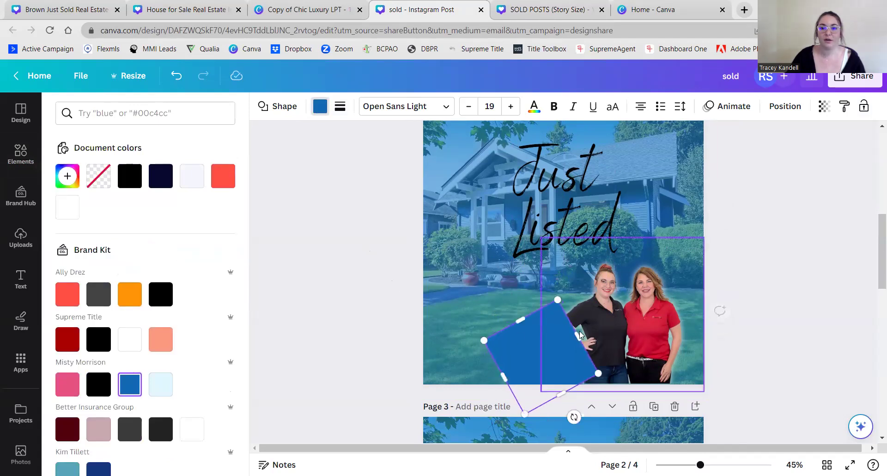
{"action": "left_click_drag", "start_coordinate": [574, 338], "coordinate": [775, 228]}
{"action": "left_click_drag", "start_coordinate": [545, 345], "coordinate": [545, 392]}
{"action": "mouse_move", "coordinate": [656, 422]}
{"action": "left_mouse_down"}
{"action": "mouse_move", "coordinate": [642, 430]}
{"action": "mouse_move", "coordinate": [651, 425]}
{"action": "left_mouse_up"}
{"action": "left_click_drag", "start_coordinate": [693, 382], "coordinate": [701, 397]}
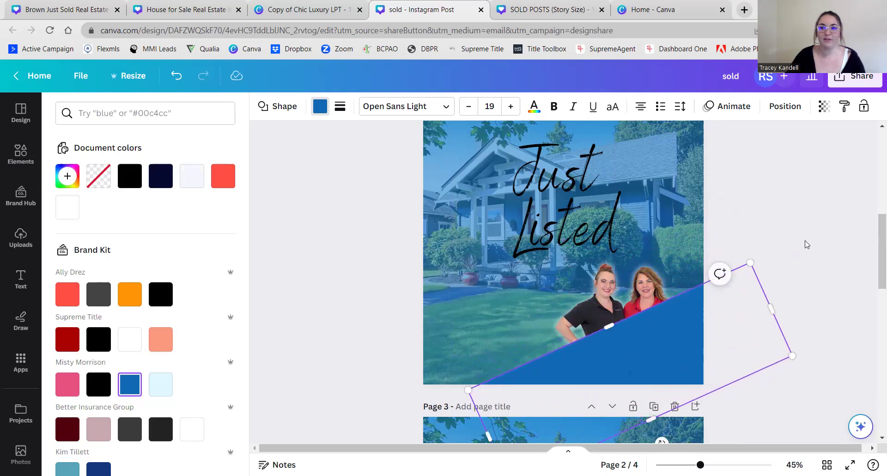
- Send the band behind the women, tilt it to about -19° and widen it leftward
{"action": "left_click", "coordinate": [782, 107]}
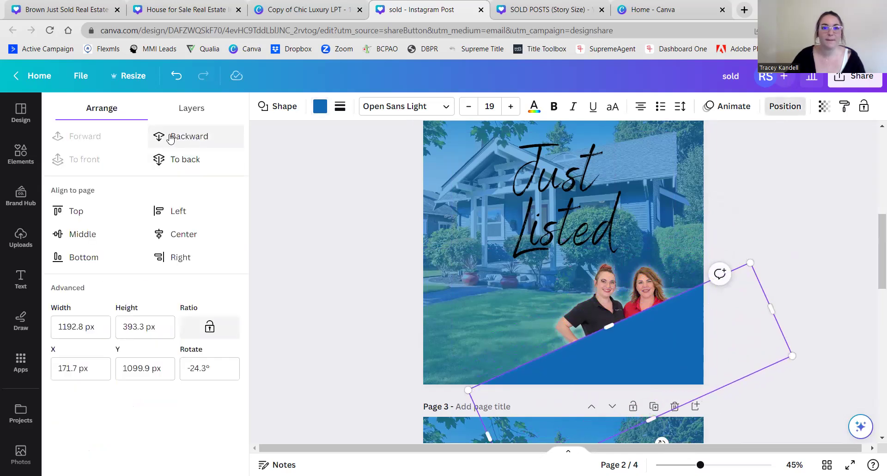
{"action": "left_click", "coordinate": [170, 137]}
{"action": "left_click", "coordinate": [301, 261]}
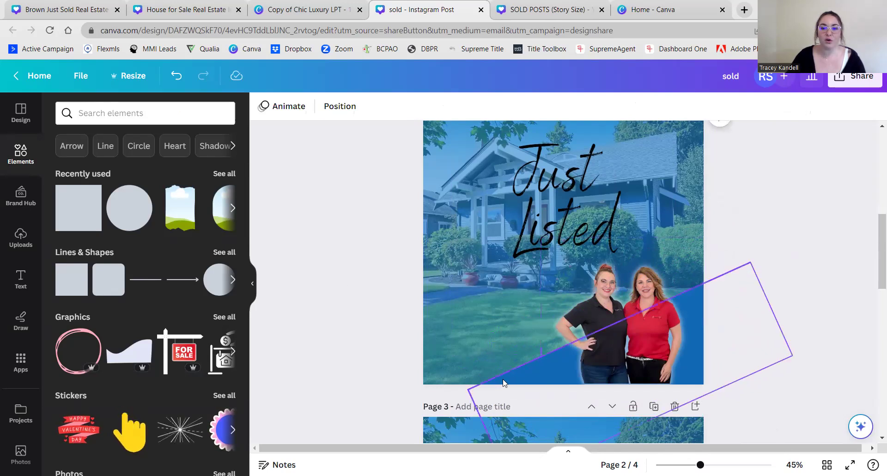
{"action": "left_click_drag", "start_coordinate": [501, 378], "coordinate": [495, 361]}
{"action": "left_click_drag", "start_coordinate": [636, 427], "coordinate": [634, 430]}
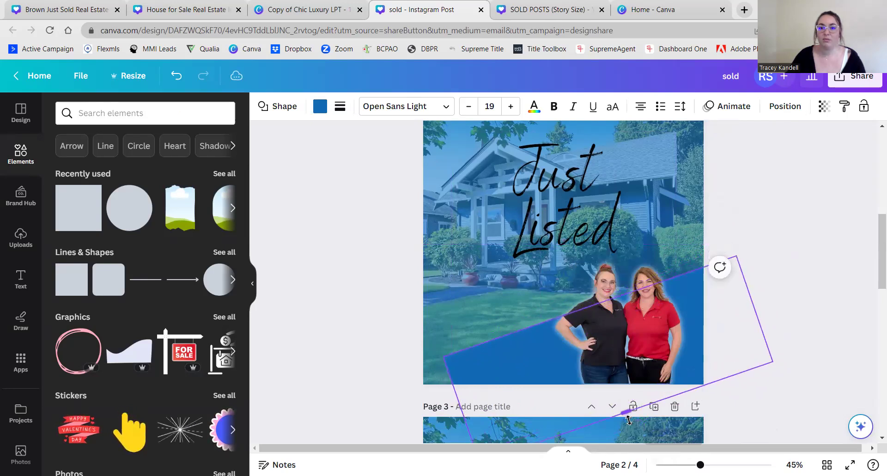
{"action": "left_click_drag", "start_coordinate": [460, 403], "coordinate": [374, 408]}
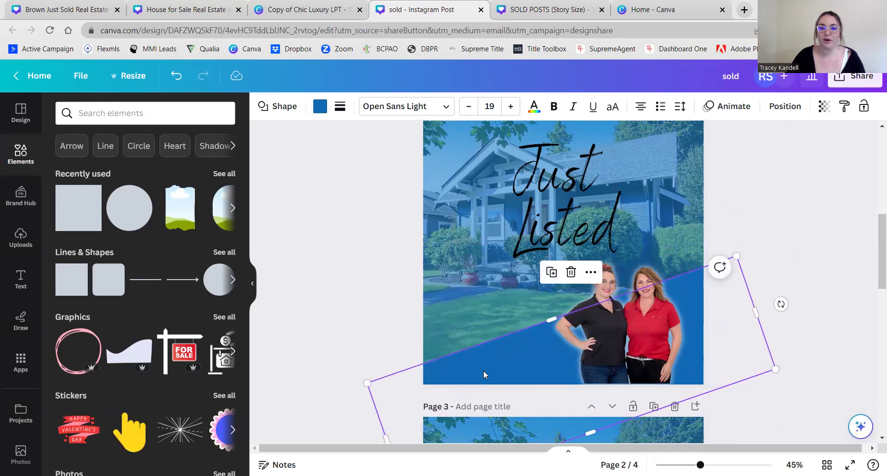
{"action": "left_click", "coordinate": [276, 270]}
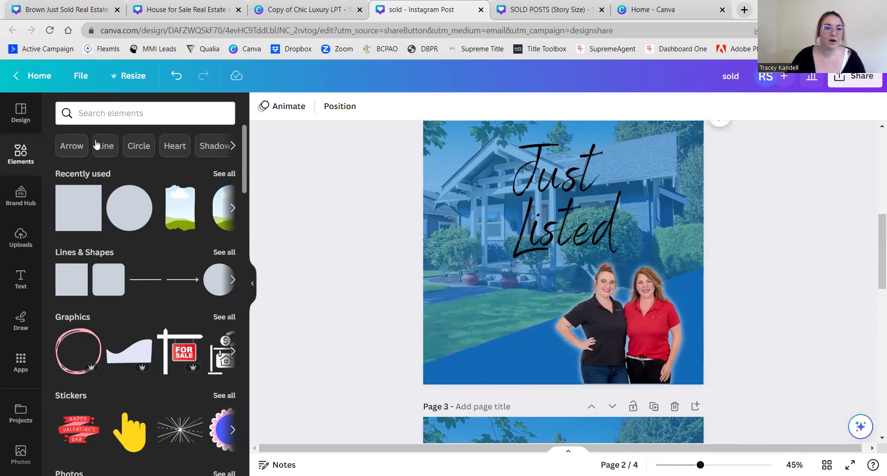
- Place the ST logo from uploads (search 'st'), shrunk into the bottom-left corner
{"action": "left_click", "coordinate": [139, 115]}
{"action": "key", "text": "BackSpace"}
{"action": "key", "text": "BackSpace"}
{"action": "key", "text": "BackSpace"}
{"action": "key", "text": "BackSpace"}
{"action": "type", "text": "st"}
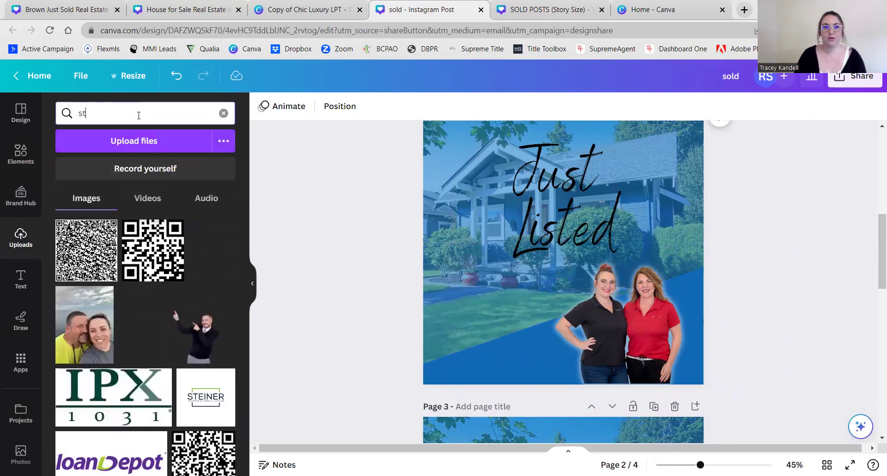
{"action": "left_click", "coordinate": [80, 241]}
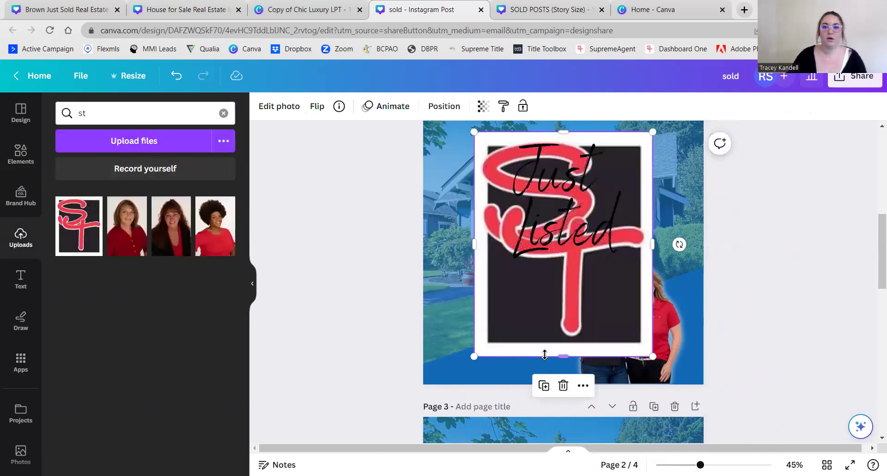
{"action": "left_click_drag", "start_coordinate": [653, 132], "coordinate": [436, 359]}
{"action": "left_click", "coordinate": [370, 366]}
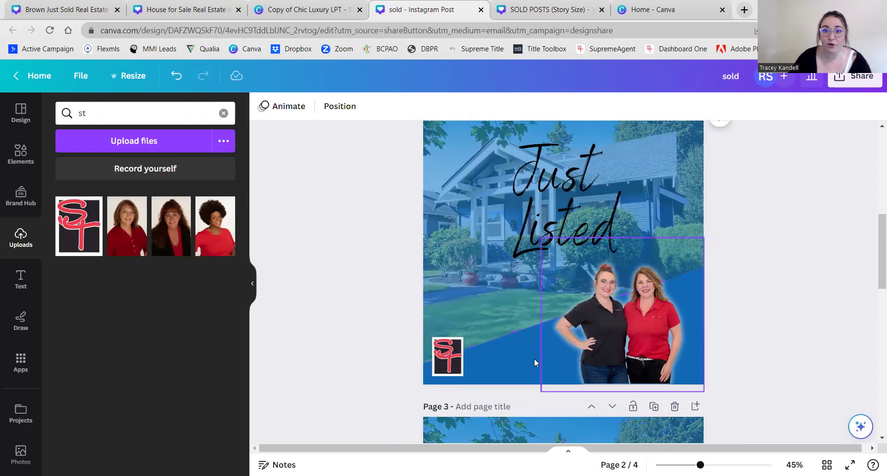
{"action": "scroll", "coordinate": [359, 329], "scroll_direction": "up", "scroll_amount": 3}
{"action": "scroll", "coordinate": [361, 330], "scroll_direction": "down", "scroll_amount": 3}
{"action": "scroll", "coordinate": [362, 329], "scroll_direction": "up", "scroll_amount": 1}
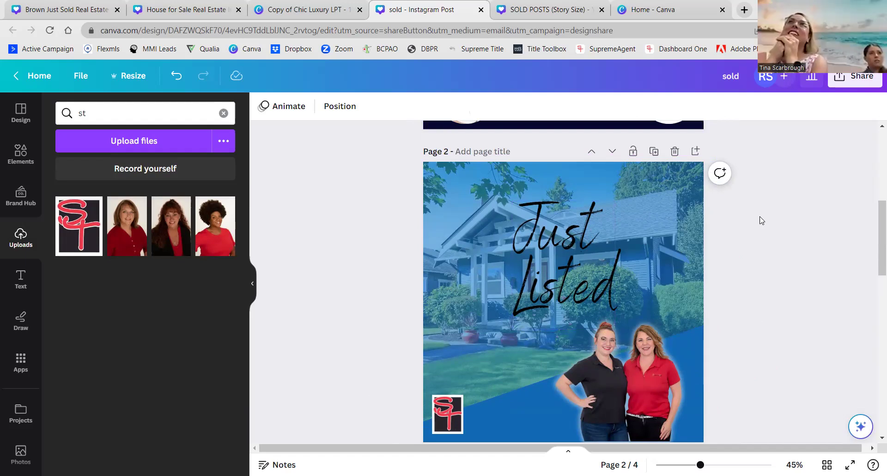
{"action": "scroll", "coordinate": [760, 220], "scroll_direction": "down", "scroll_amount": 1}
{"action": "scroll", "coordinate": [752, 309], "scroll_direction": "up", "scroll_amount": 1}
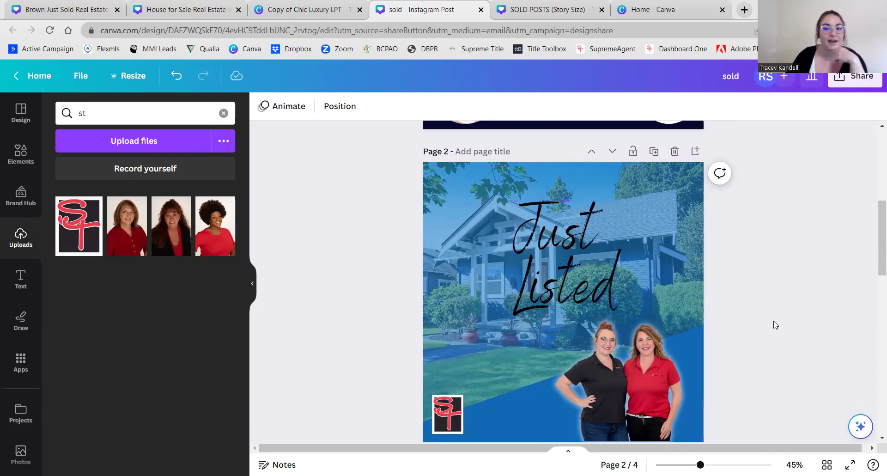
- Unlock the blue tint overlay and lower its transparency from 60 to 50
{"action": "left_click", "coordinate": [666, 194]}
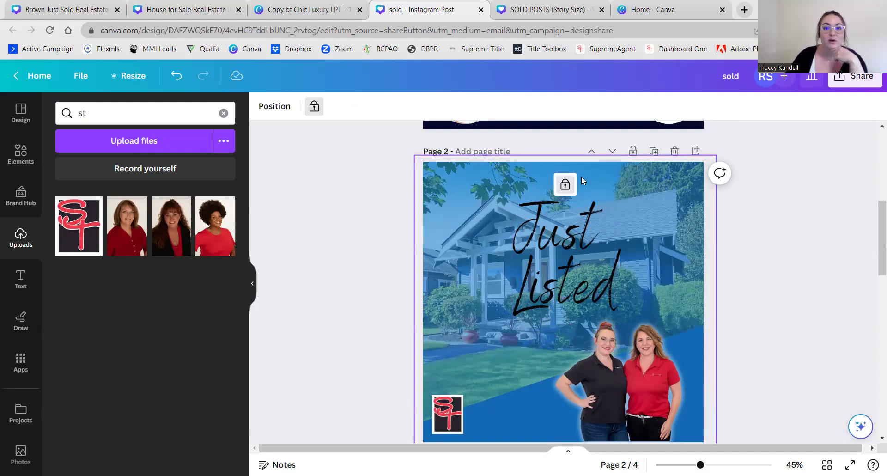
{"action": "left_click", "coordinate": [565, 187]}
{"action": "left_click", "coordinate": [824, 107]}
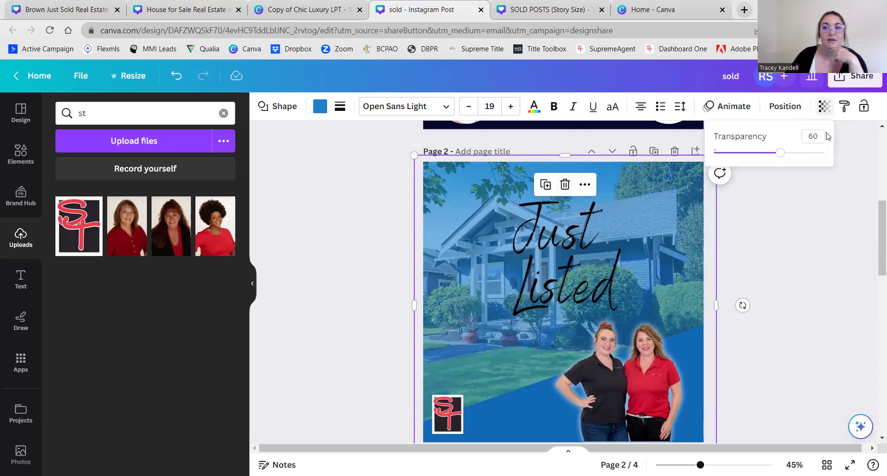
{"action": "left_click_drag", "start_coordinate": [781, 154], "coordinate": [770, 152]}
{"action": "left_click", "coordinate": [819, 251]}
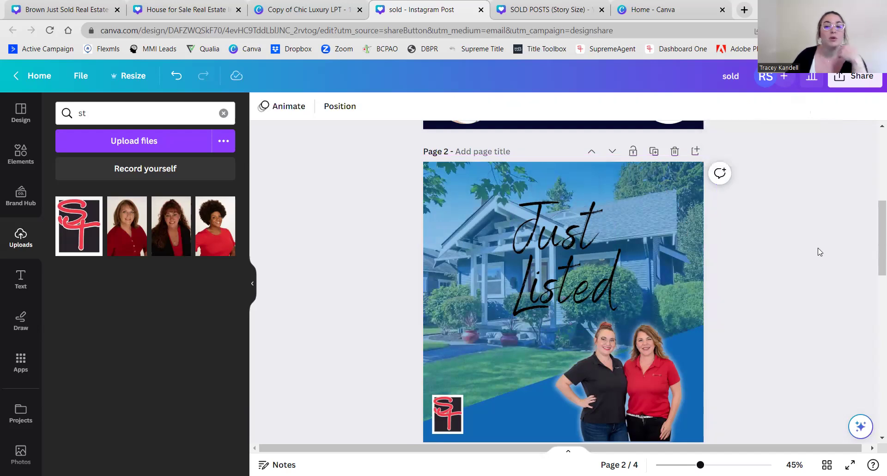
{"action": "scroll", "coordinate": [820, 251], "scroll_direction": "down", "scroll_amount": 1}
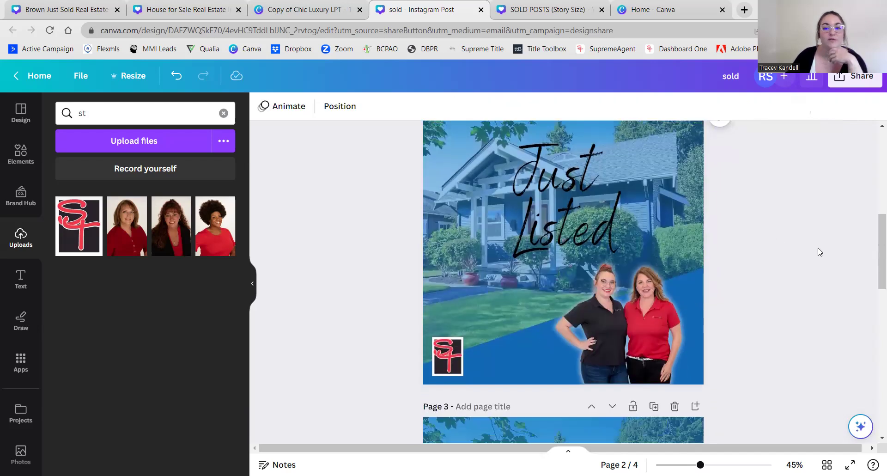
{"action": "scroll", "coordinate": [819, 251], "scroll_direction": "down", "scroll_amount": 5}
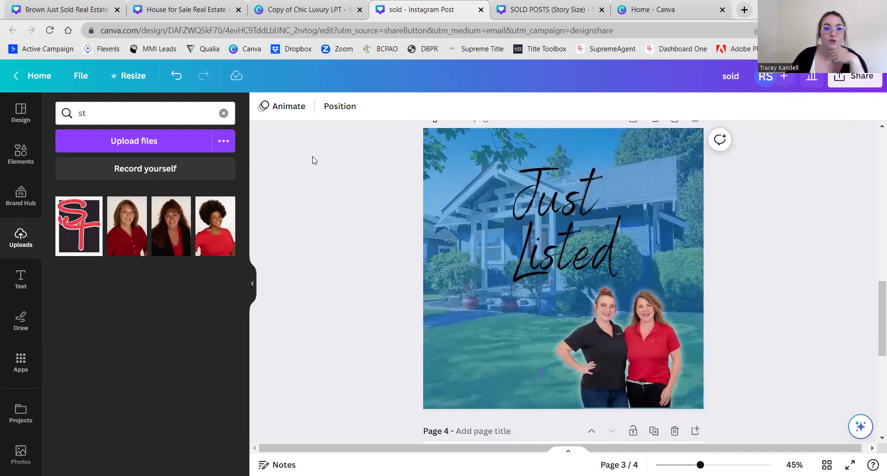
- Give the women a white Outline shadow with size 25, blur 0 and intensity 100
{"action": "left_click", "coordinate": [596, 341]}
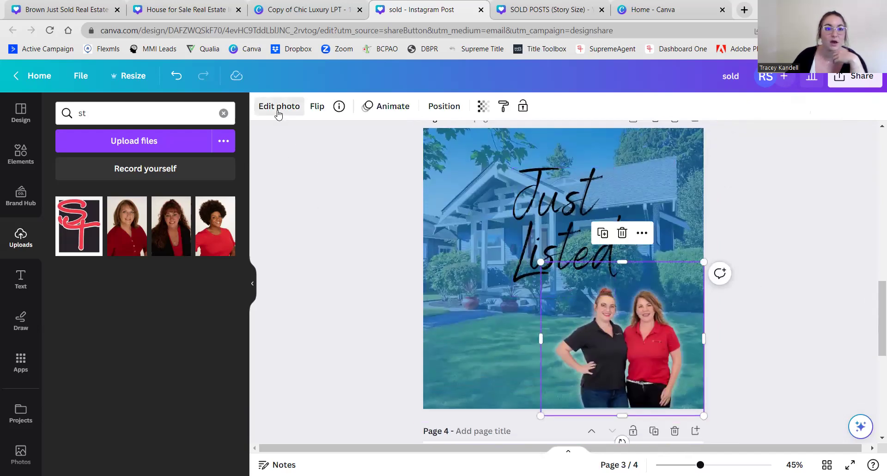
{"action": "left_click", "coordinate": [276, 107]}
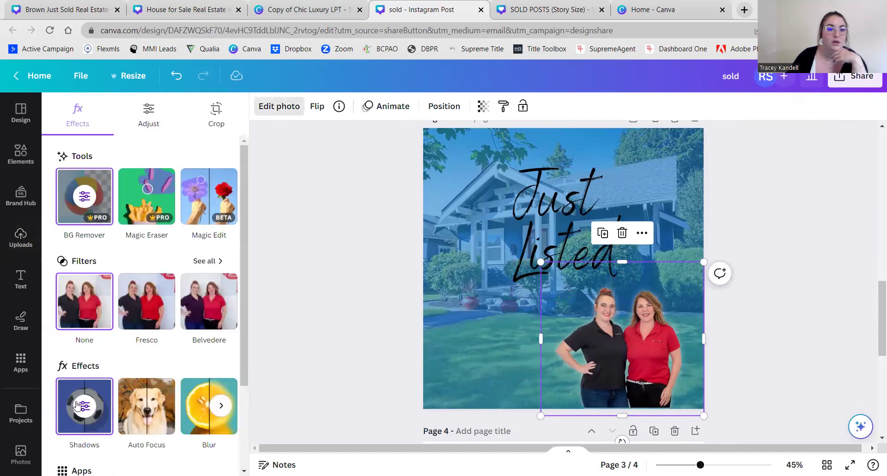
{"action": "left_click", "coordinate": [85, 408]}
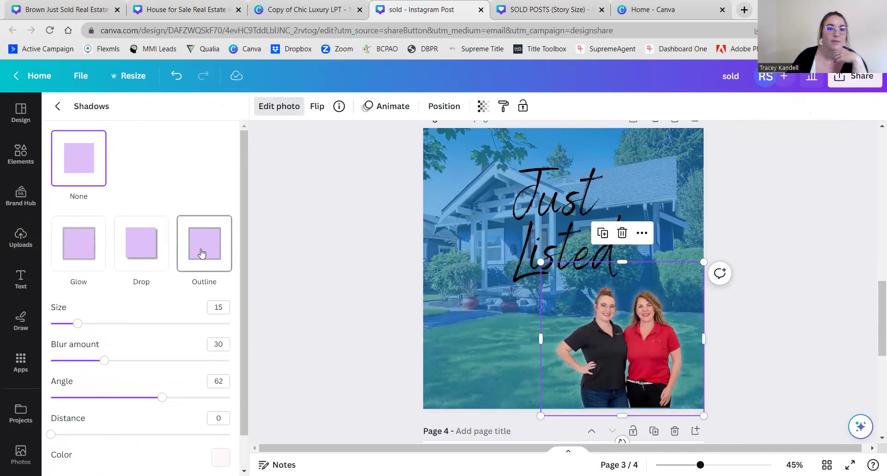
{"action": "left_click", "coordinate": [207, 247]}
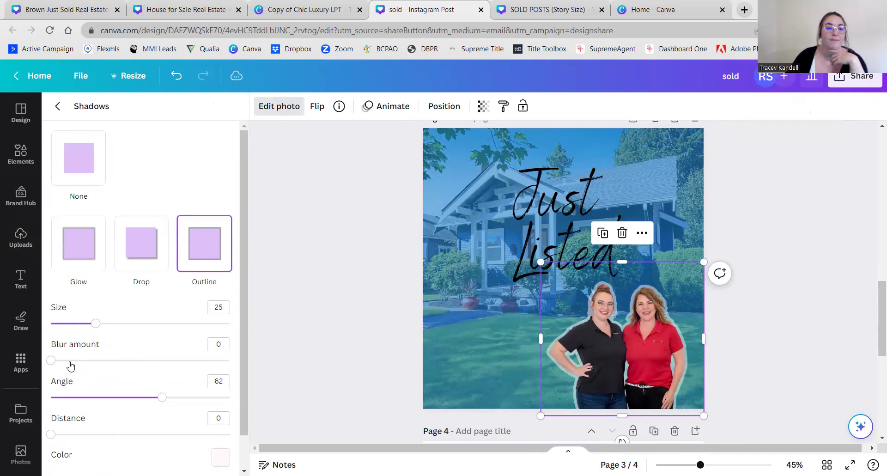
{"action": "mouse_move", "coordinate": [50, 360]}
{"action": "left_mouse_down"}
{"action": "mouse_move", "coordinate": [138, 367]}
{"action": "mouse_move", "coordinate": [50, 361]}
{"action": "left_mouse_up"}
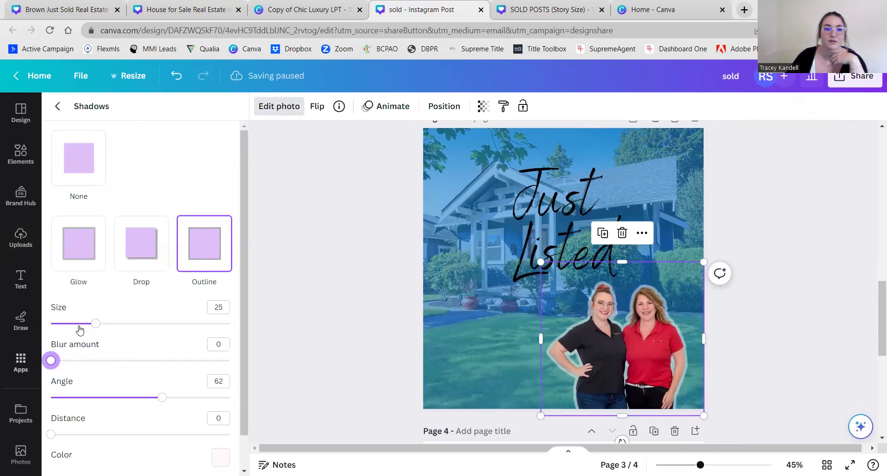
{"action": "scroll", "coordinate": [150, 377], "scroll_direction": "down", "scroll_amount": 1}
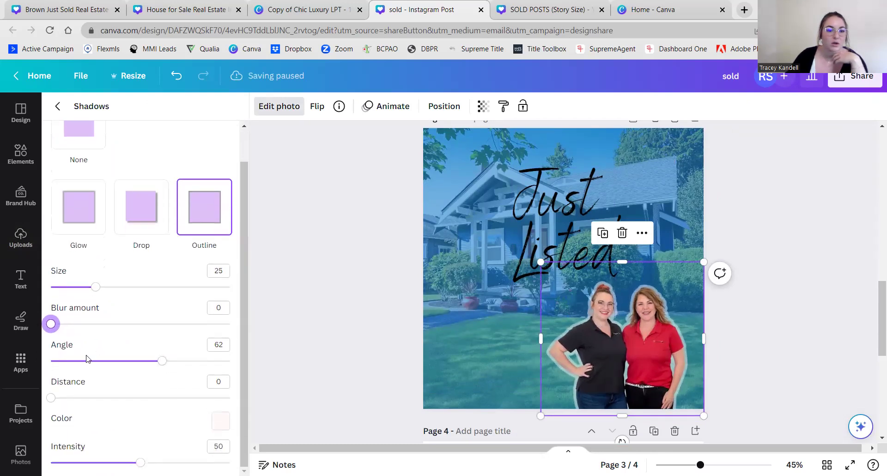
{"action": "left_click_drag", "start_coordinate": [140, 462], "coordinate": [230, 462]}
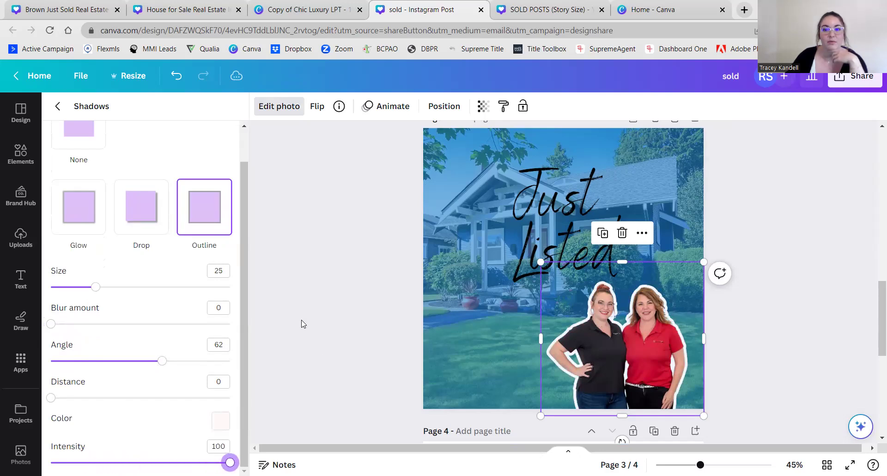
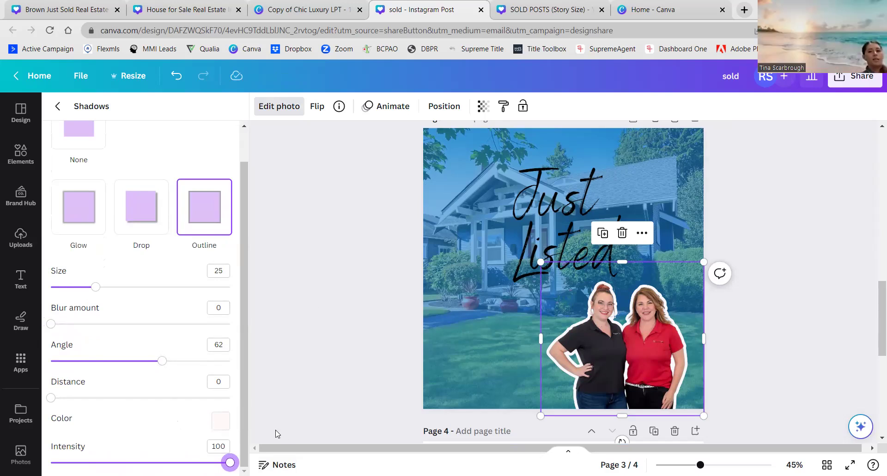
- Change the agents cutout's Outline shadow colour to a light cyan
{"action": "left_click", "coordinate": [220, 421]}
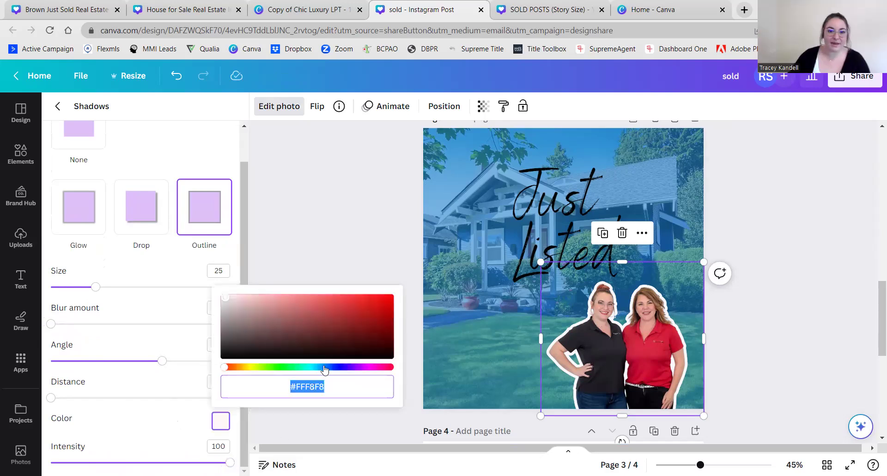
{"action": "left_click", "coordinate": [306, 368]}
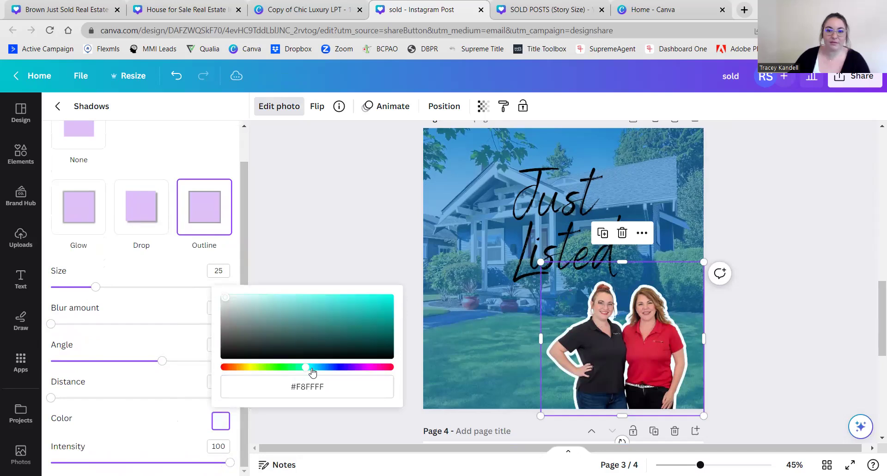
{"action": "left_click", "coordinate": [312, 368]}
{"action": "left_click", "coordinate": [191, 379]}
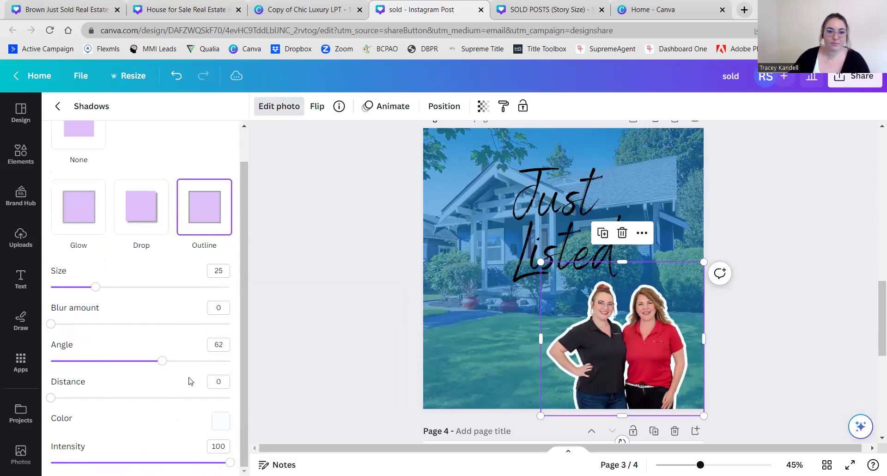
{"action": "left_click", "coordinate": [221, 421]}
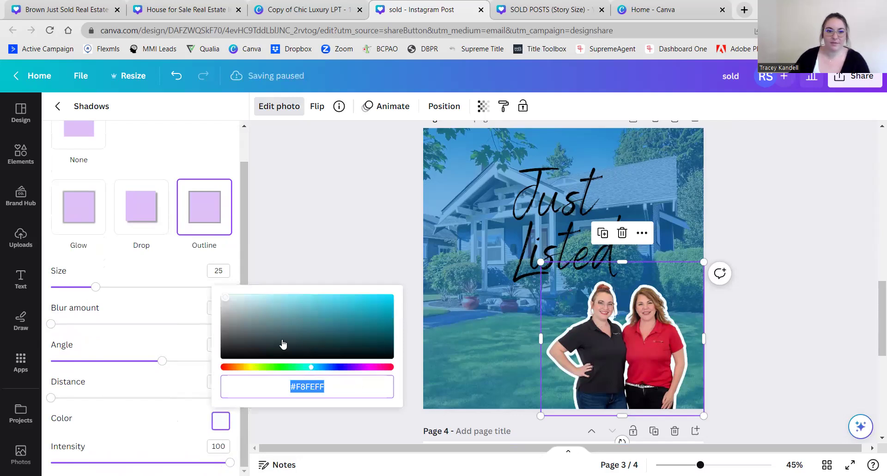
{"action": "left_click", "coordinate": [285, 309]}
{"action": "mouse_move", "coordinate": [284, 310]}
{"action": "left_mouse_down"}
{"action": "mouse_move", "coordinate": [297, 318]}
{"action": "mouse_move", "coordinate": [251, 313]}
{"action": "mouse_move", "coordinate": [235, 343]}
{"action": "mouse_move", "coordinate": [290, 303]}
{"action": "left_mouse_up"}
{"action": "left_click_drag", "start_coordinate": [311, 369], "coordinate": [252, 370]}
{"action": "mouse_move", "coordinate": [296, 302]}
{"action": "left_mouse_down"}
{"action": "mouse_move", "coordinate": [275, 309]}
{"action": "mouse_move", "coordinate": [294, 299]}
{"action": "mouse_move", "coordinate": [285, 297]}
{"action": "left_mouse_up"}
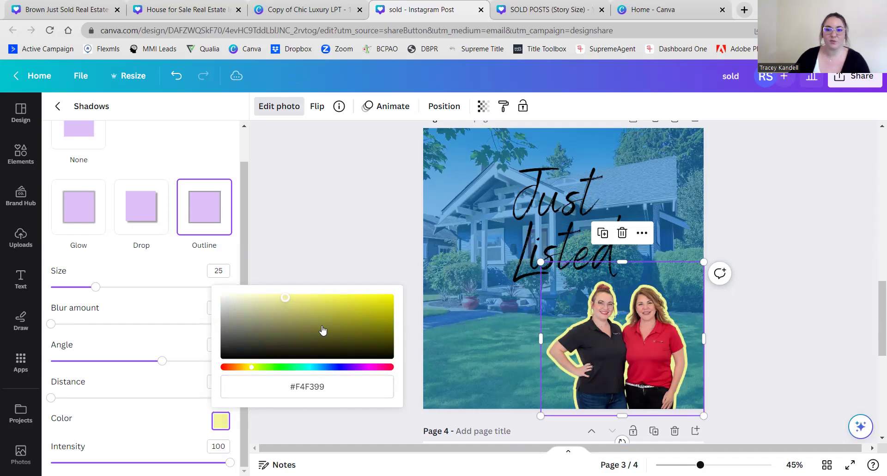
{"action": "left_click", "coordinate": [307, 368]}
{"action": "left_click", "coordinate": [303, 226]}
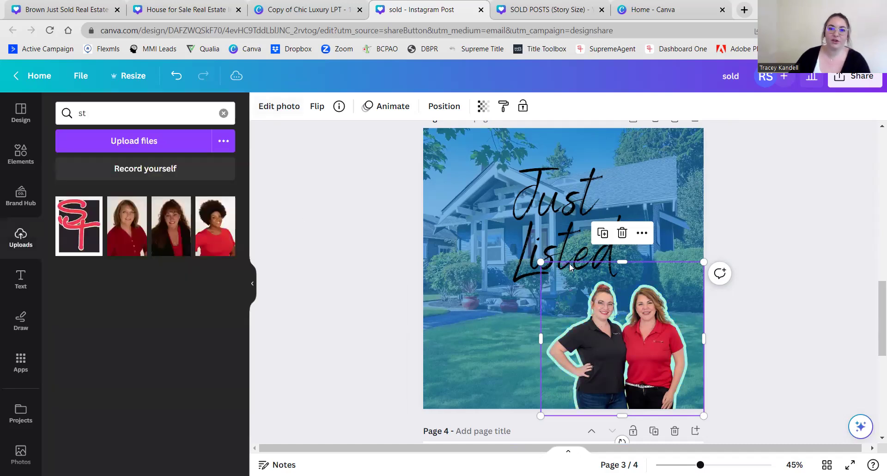
- Deselect the cutout, clear the uploads search, return to page 2 and open Share
{"action": "left_click", "coordinate": [766, 333]}
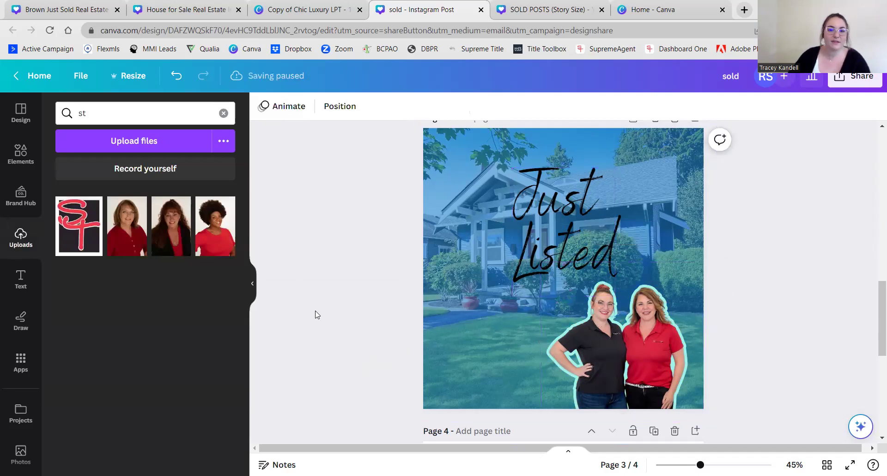
{"action": "left_click", "coordinate": [223, 113]}
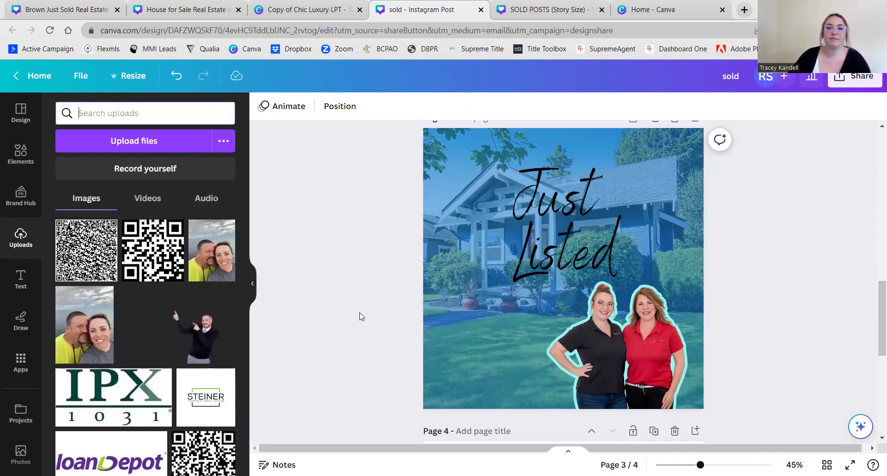
{"action": "scroll", "coordinate": [361, 316], "scroll_direction": "up", "scroll_amount": 10}
{"action": "scroll", "coordinate": [361, 316], "scroll_direction": "down", "scroll_amount": 7}
{"action": "scroll", "coordinate": [361, 316], "scroll_direction": "up", "scroll_amount": 4}
{"action": "scroll", "coordinate": [361, 317], "scroll_direction": "down", "scroll_amount": 2}
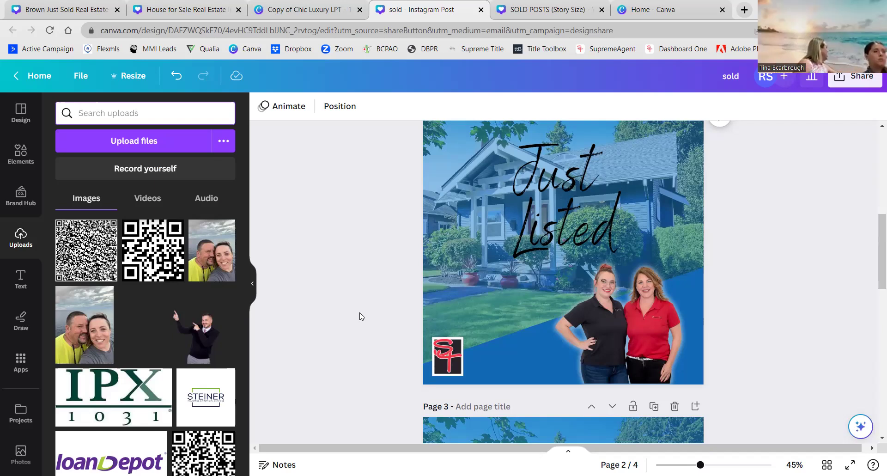
{"action": "scroll", "coordinate": [361, 316], "scroll_direction": "up", "scroll_amount": 2}
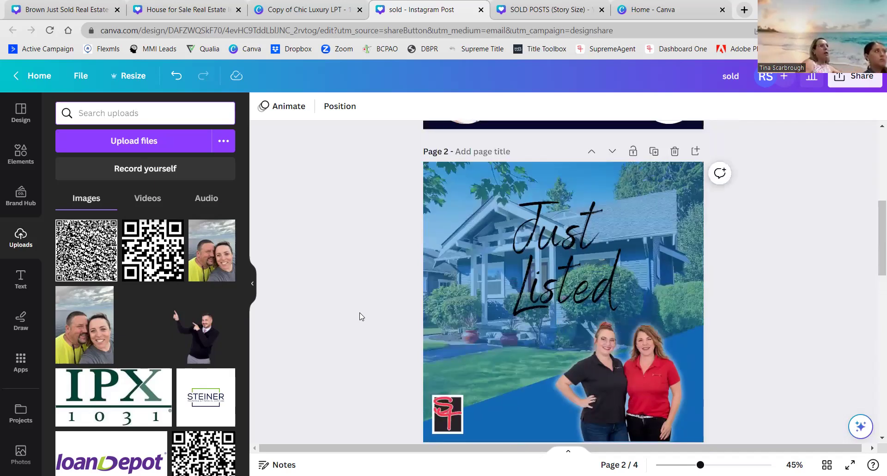
{"action": "scroll", "coordinate": [359, 314], "scroll_direction": "down", "scroll_amount": 2}
{"action": "scroll", "coordinate": [360, 314], "scroll_direction": "up", "scroll_amount": 2}
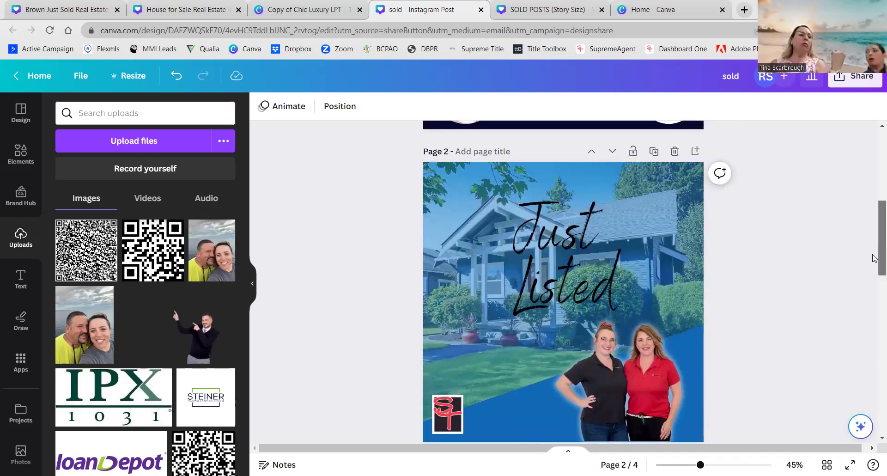
{"action": "left_click_drag", "start_coordinate": [874, 258], "coordinate": [875, 262]}
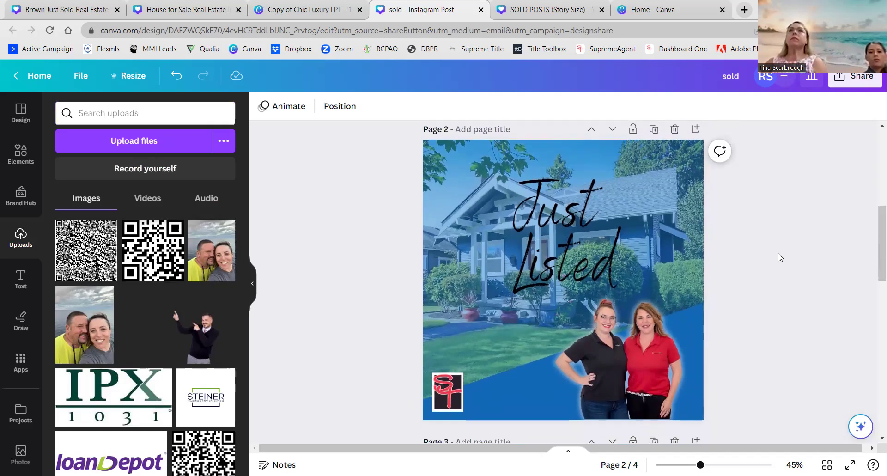
{"action": "left_click", "coordinate": [848, 79]}
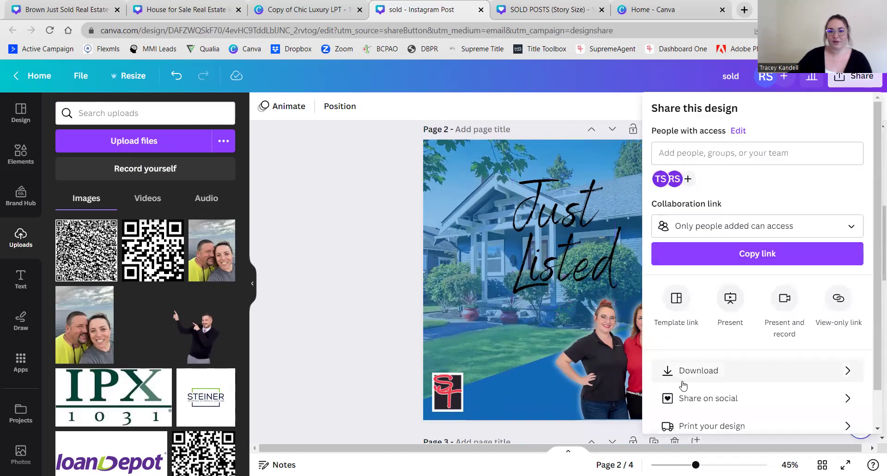
- Set the PNG download to only Page 2, the current page, then close the panel
{"action": "left_click", "coordinate": [770, 372]}
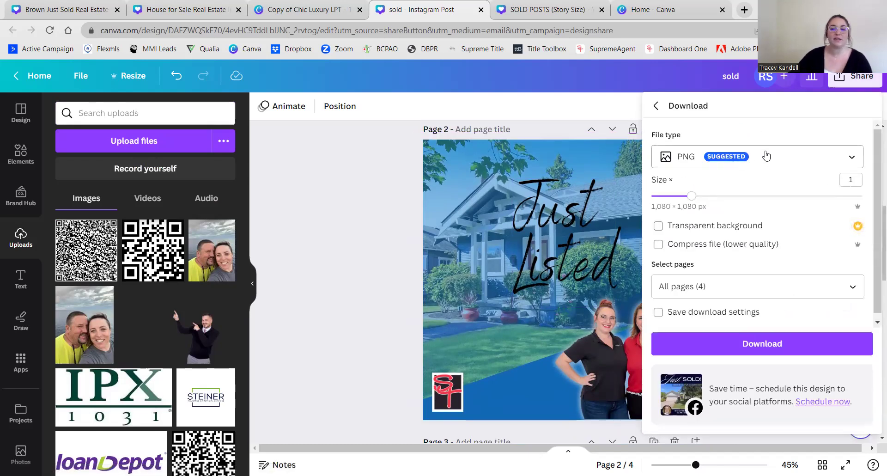
{"action": "left_click", "coordinate": [760, 287]}
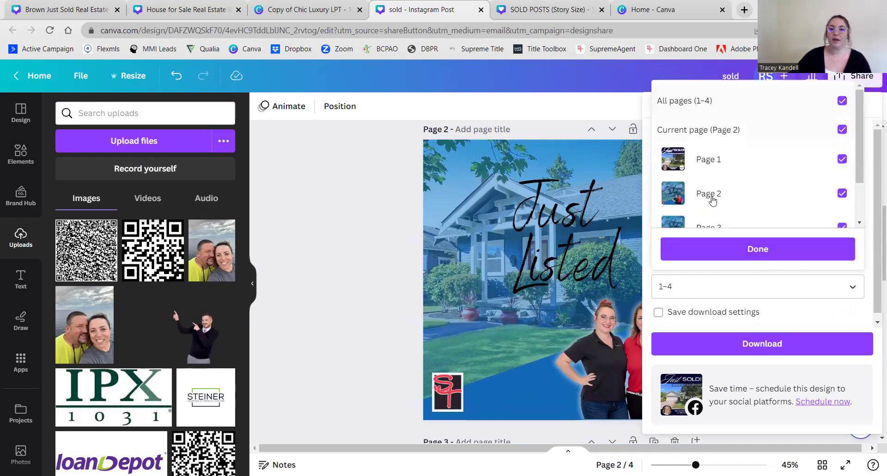
{"action": "left_click", "coordinate": [708, 193]}
{"action": "left_click", "coordinate": [731, 129]}
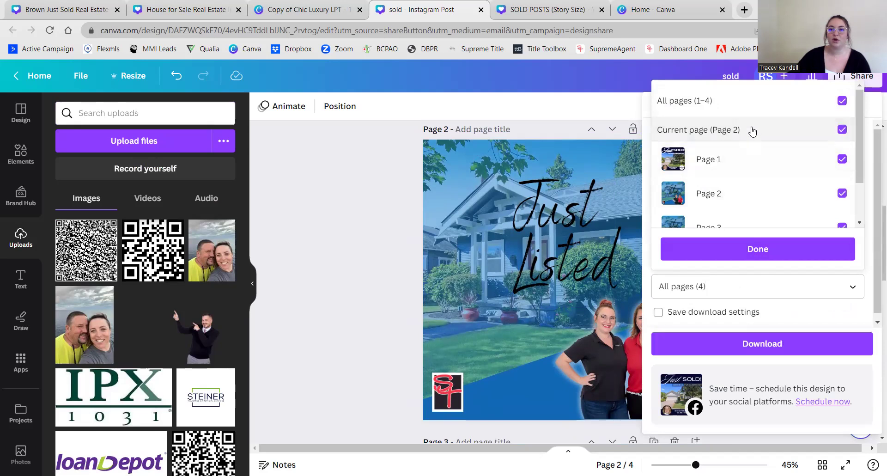
{"action": "left_click", "coordinate": [710, 113]}
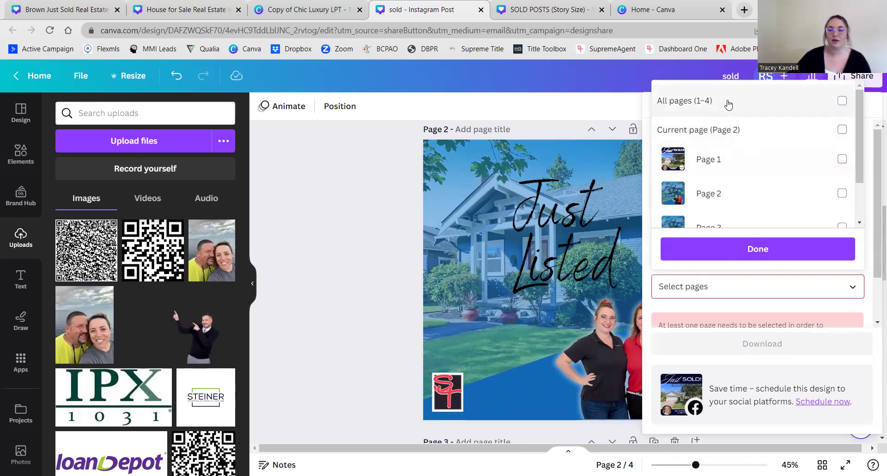
{"action": "left_click", "coordinate": [727, 131]}
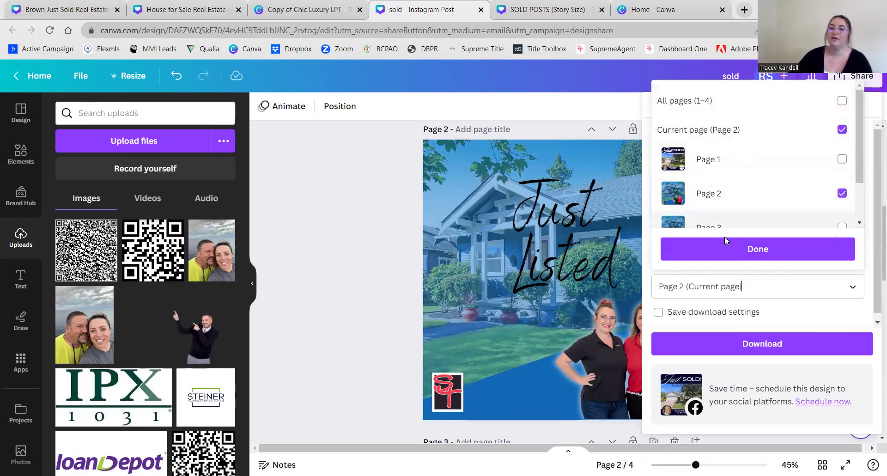
{"action": "left_click", "coordinate": [732, 248]}
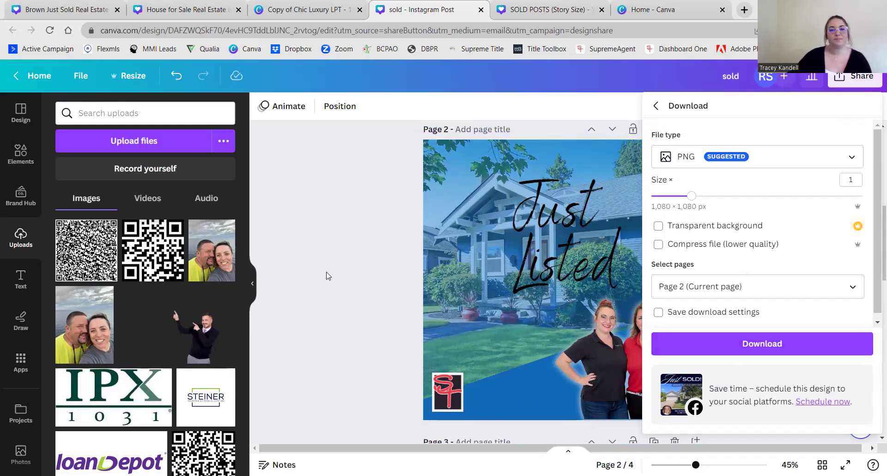
{"action": "left_click", "coordinate": [328, 275]}
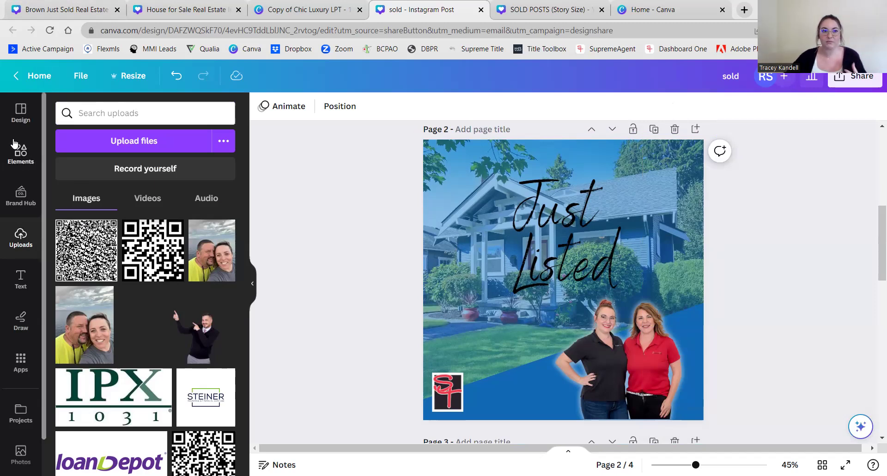
- Open the Elements library and scroll the canvas toward page 3
{"action": "left_click", "coordinate": [20, 152]}
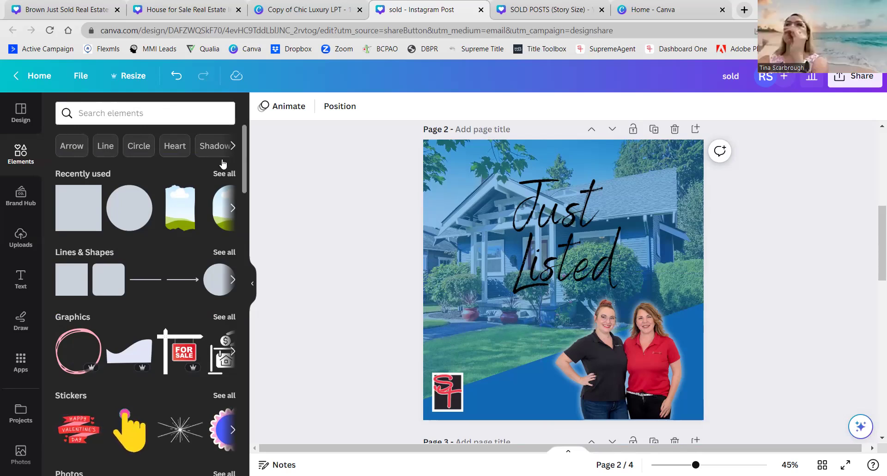
{"action": "left_click", "coordinate": [136, 114]}
{"action": "left_click", "coordinate": [362, 298]}
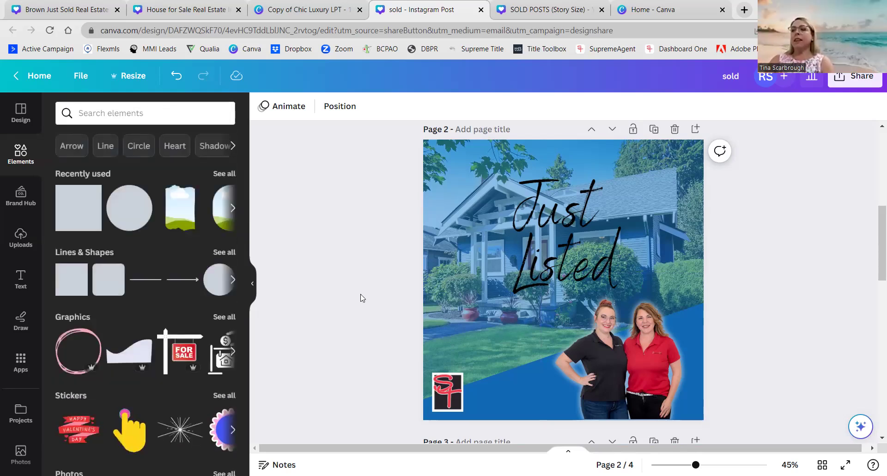
{"action": "scroll", "coordinate": [362, 298], "scroll_direction": "down", "scroll_amount": 3}
{"action": "scroll", "coordinate": [363, 298], "scroll_direction": "up", "scroll_amount": 4}
{"action": "scroll", "coordinate": [362, 298], "scroll_direction": "down", "scroll_amount": 7}
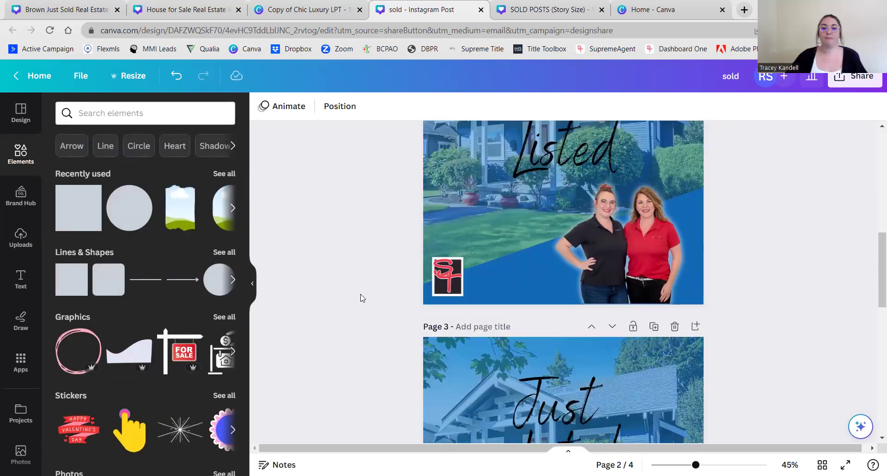
- Delete the two-agent cutout from page 3
{"action": "scroll", "coordinate": [610, 310], "scroll_direction": "down", "scroll_amount": 1}
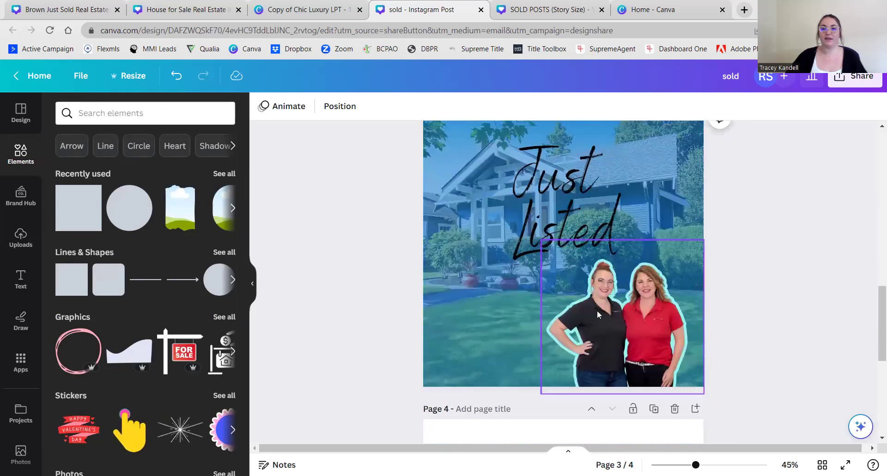
{"action": "left_click", "coordinate": [597, 311]}
{"action": "key", "text": "Delete"}
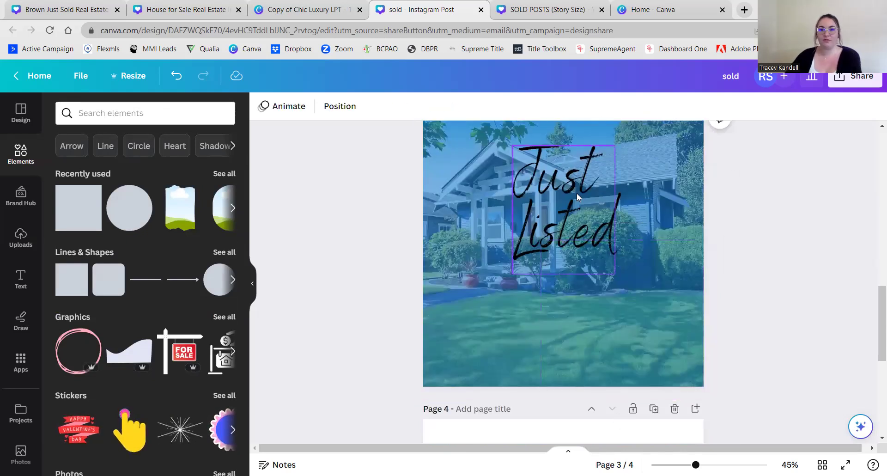
- Retype page 3's script heading as 'Open House' and move it up near the top
{"action": "left_click", "coordinate": [577, 193]}
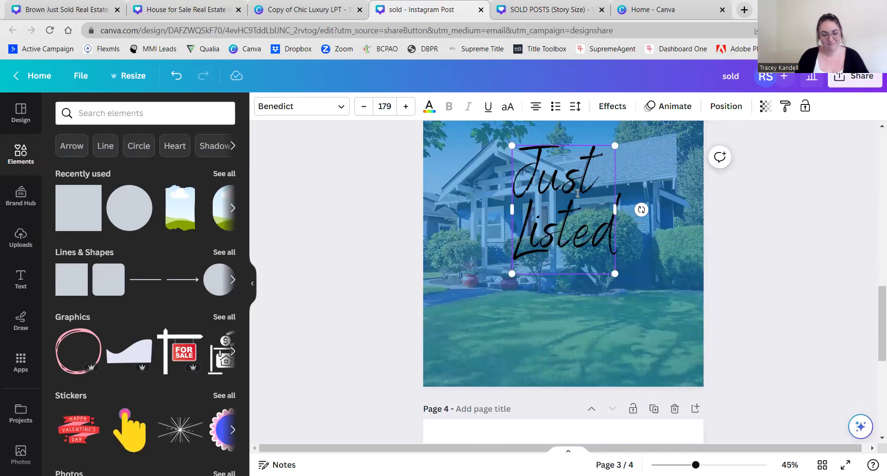
{"action": "double_click", "coordinate": [578, 193]}
{"action": "type", "text": "Ope"}
{"action": "key", "text": "BackSpace"}
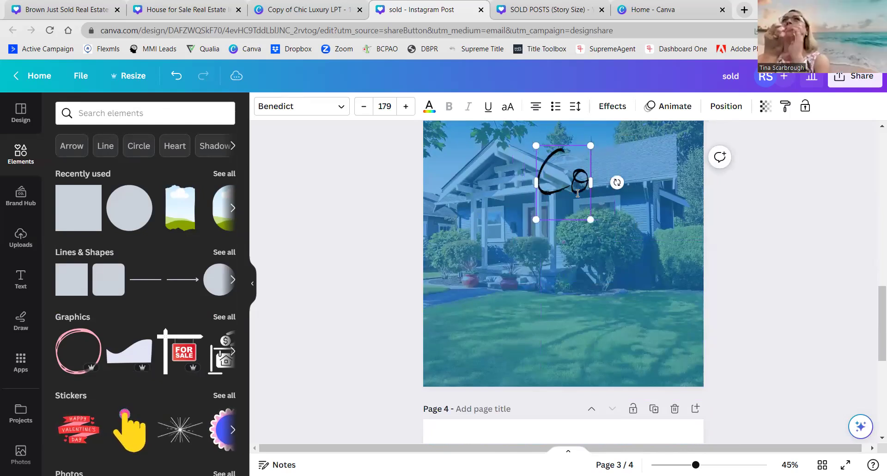
{"action": "type", "text": "en House"}
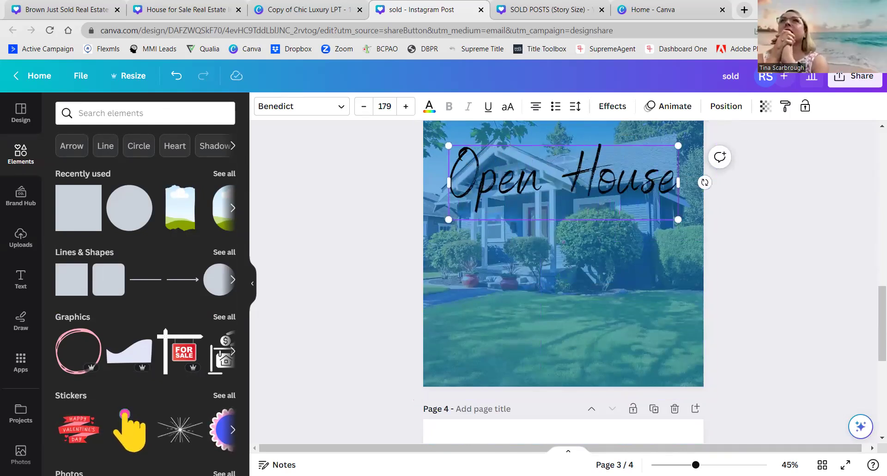
{"action": "left_click", "coordinate": [331, 357]}
{"action": "scroll", "coordinate": [528, 306], "scroll_direction": "up", "scroll_amount": 3}
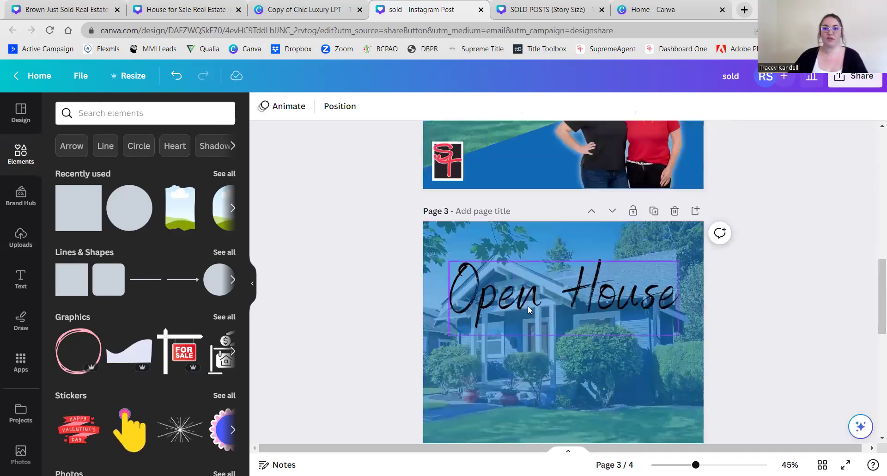
{"action": "left_click_drag", "start_coordinate": [533, 285], "coordinate": [534, 261]}
{"action": "scroll", "coordinate": [382, 329], "scroll_direction": "down", "scroll_amount": 3}
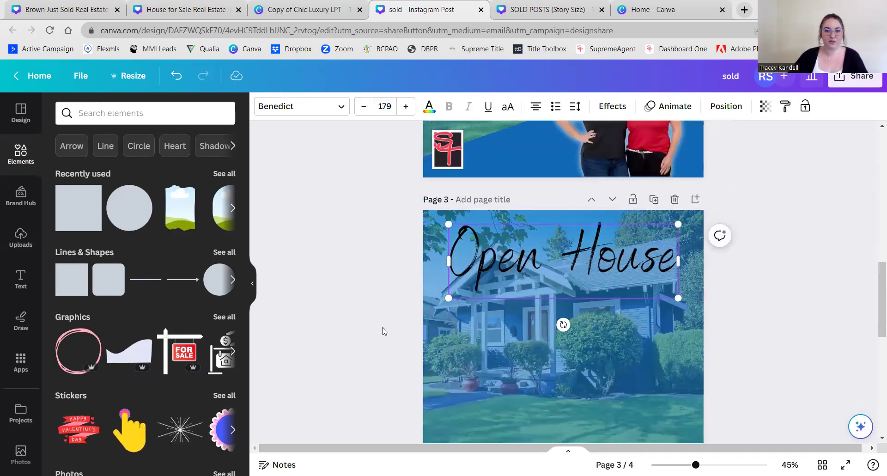
- Search elements for 'countdown' and browse the Graphics and All results
{"action": "left_click", "coordinate": [131, 111]}
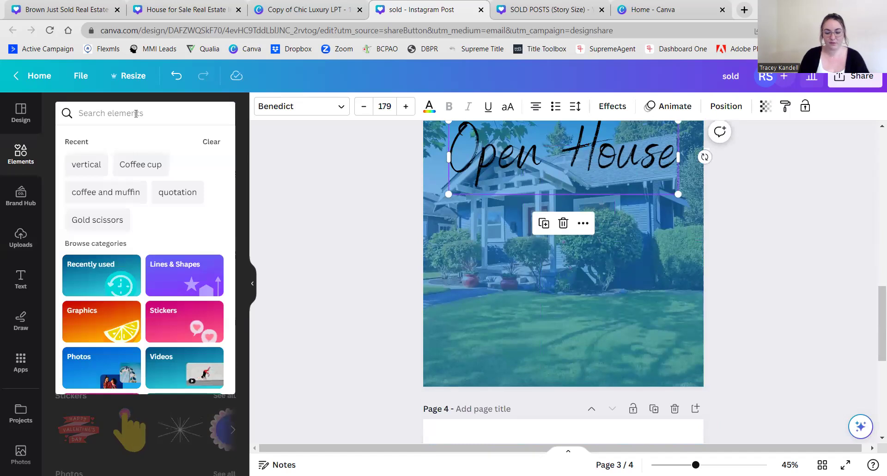
{"action": "type", "text": "countdown"}
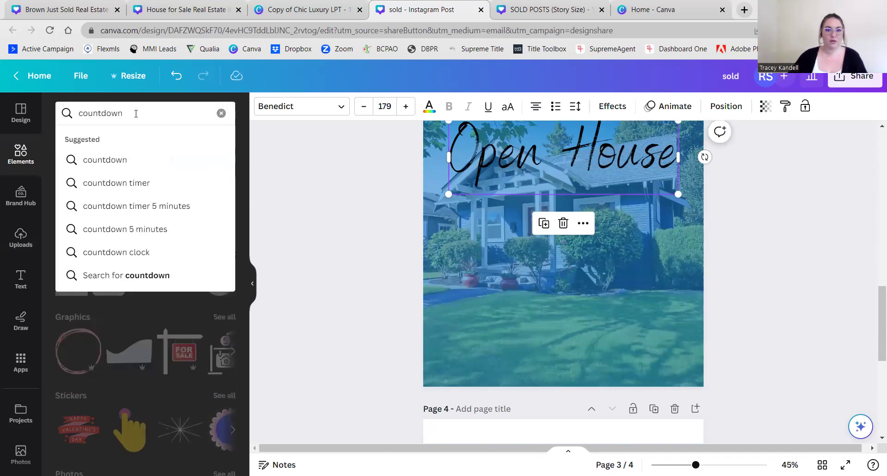
{"action": "key", "text": "Return"}
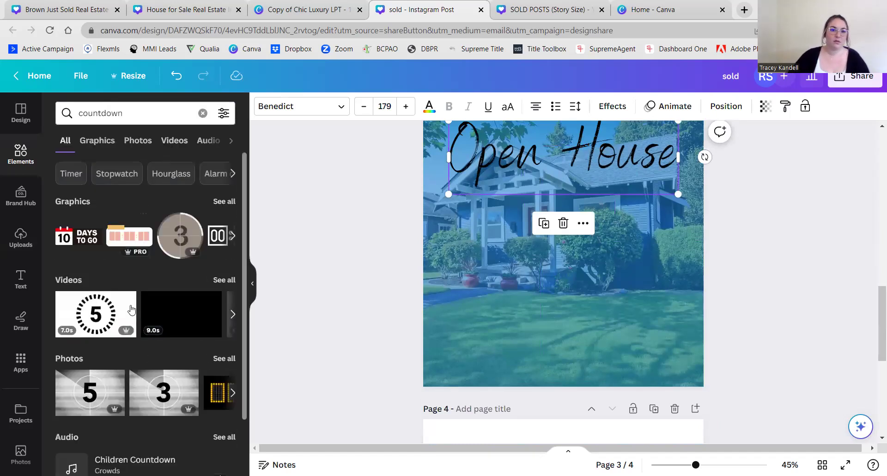
{"action": "left_click", "coordinate": [96, 142]}
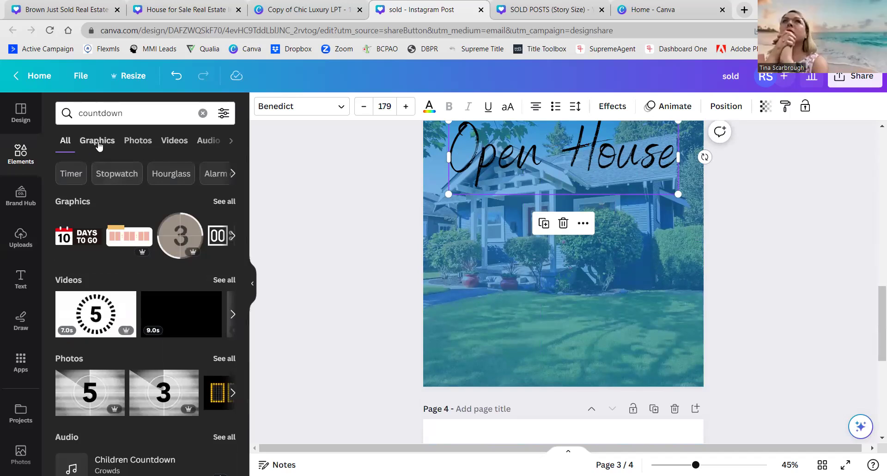
{"action": "scroll", "coordinate": [154, 295], "scroll_direction": "down", "scroll_amount": 5}
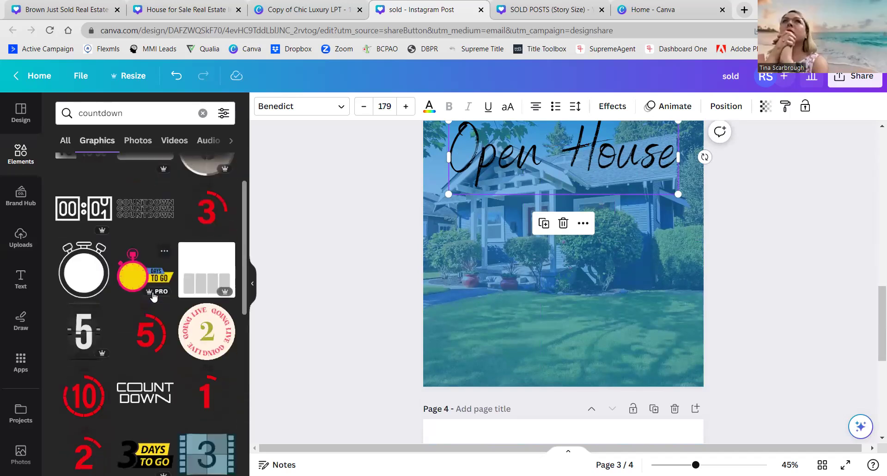
{"action": "scroll", "coordinate": [154, 296], "scroll_direction": "down", "scroll_amount": 3}
{"action": "scroll", "coordinate": [139, 277], "scroll_direction": "up", "scroll_amount": 6}
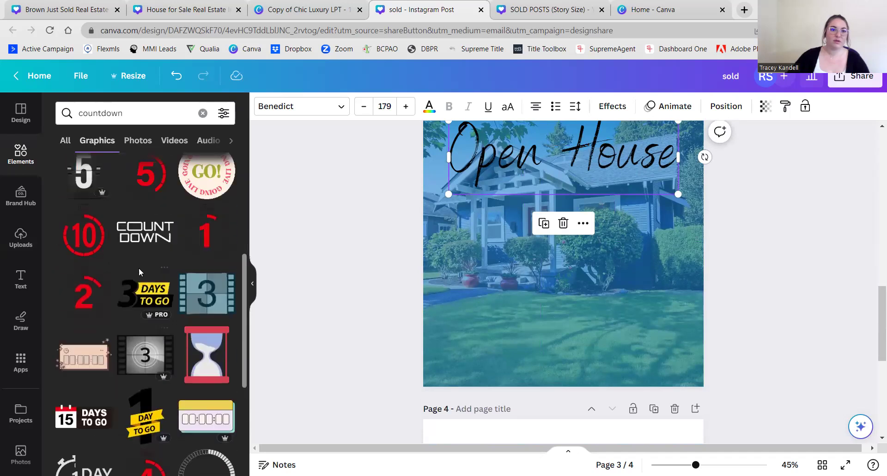
{"action": "left_click", "coordinate": [63, 143]}
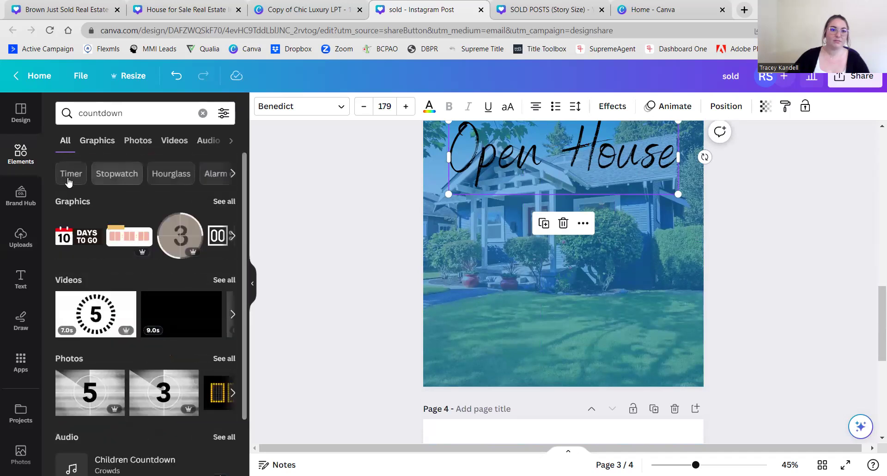
{"action": "scroll", "coordinate": [100, 268], "scroll_direction": "down", "scroll_amount": 3}
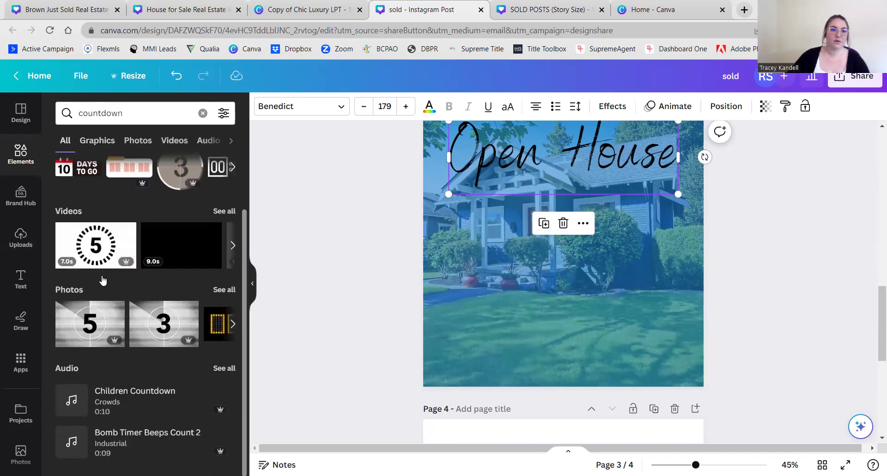
{"action": "scroll", "coordinate": [134, 212], "scroll_direction": "up", "scroll_amount": 3}
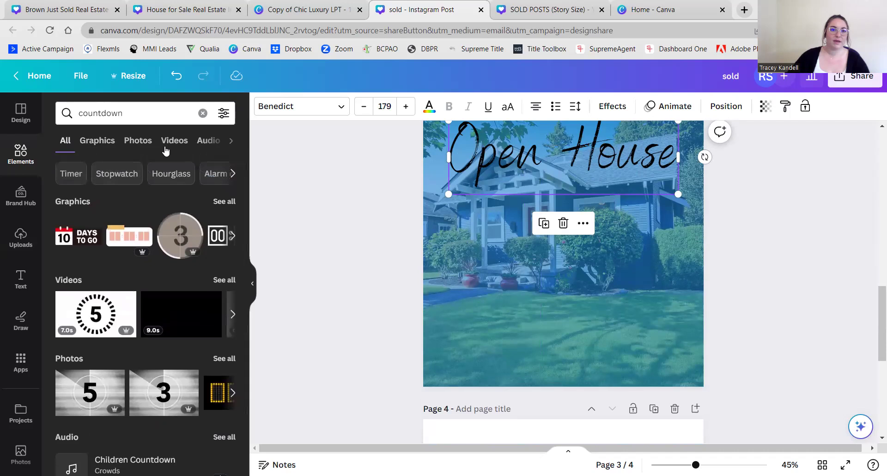
- Try the Timer, Digital clock and Stopwatch suggestions, adding then deleting a stopwatch video
{"action": "left_click", "coordinate": [72, 176]}
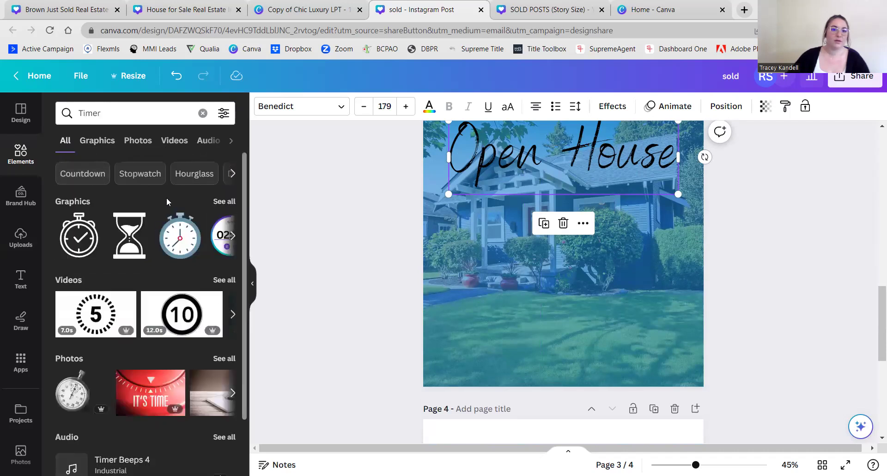
{"action": "left_click", "coordinate": [232, 174]}
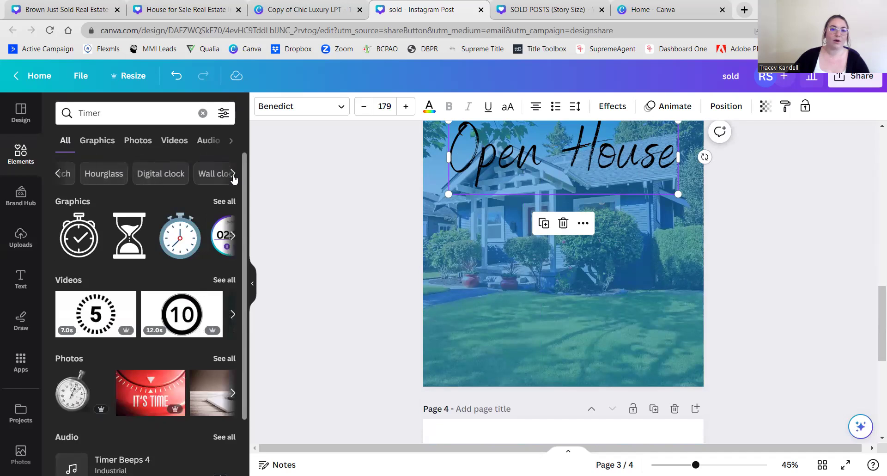
{"action": "left_click", "coordinate": [94, 177]}
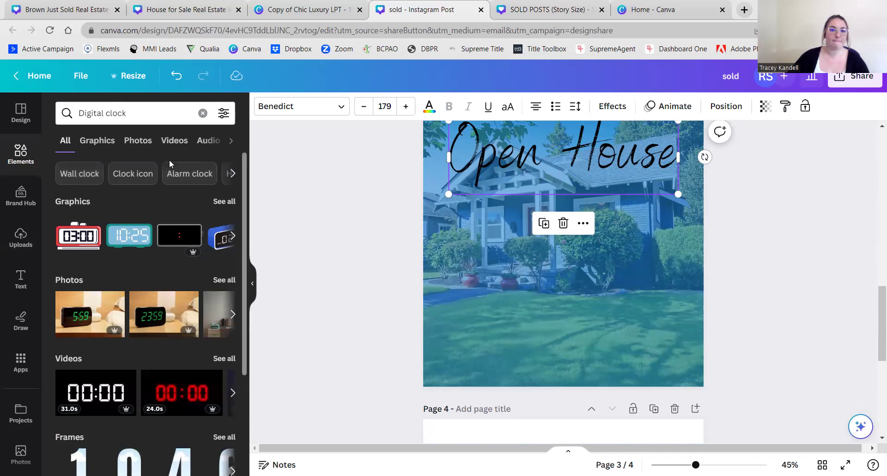
{"action": "left_click", "coordinate": [231, 174]}
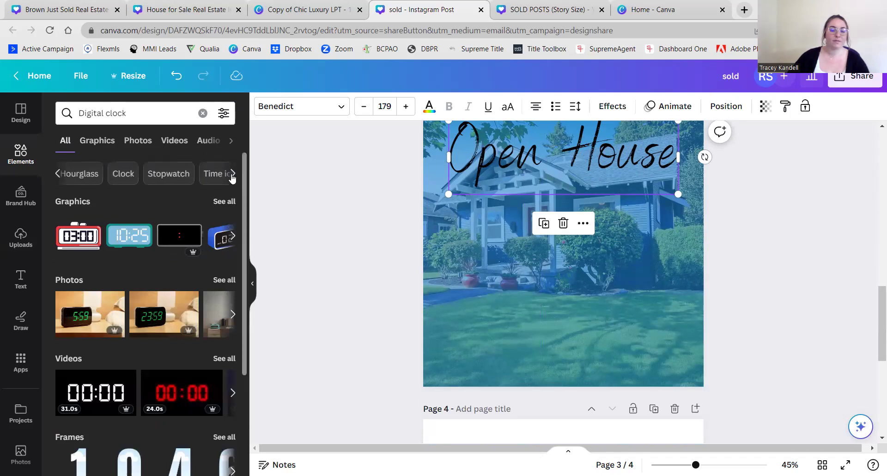
{"action": "left_click", "coordinate": [158, 175]}
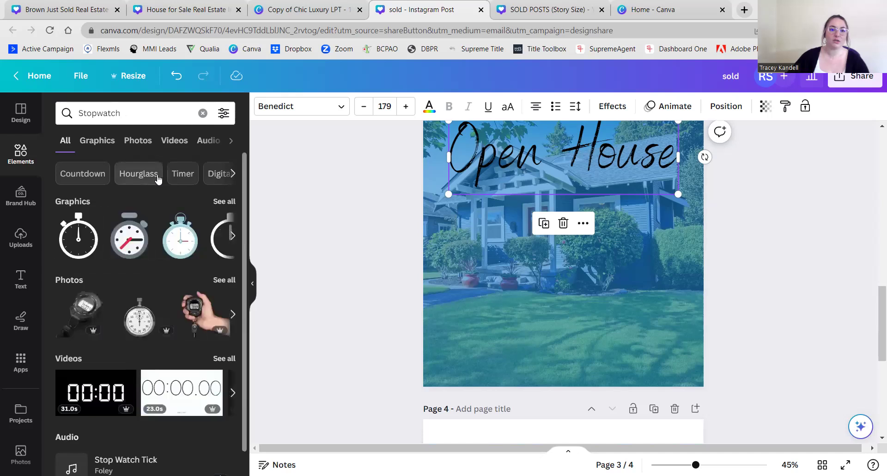
{"action": "left_click", "coordinate": [181, 391]}
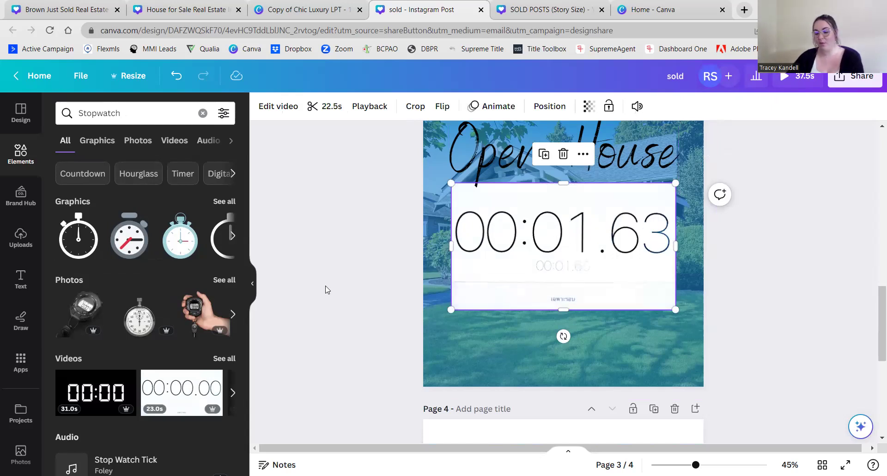
{"action": "key", "text": "Delete"}
{"action": "scroll", "coordinate": [178, 359], "scroll_direction": "down", "scroll_amount": 1}
{"action": "scroll", "coordinate": [181, 354], "scroll_direction": "up", "scroll_amount": 1}
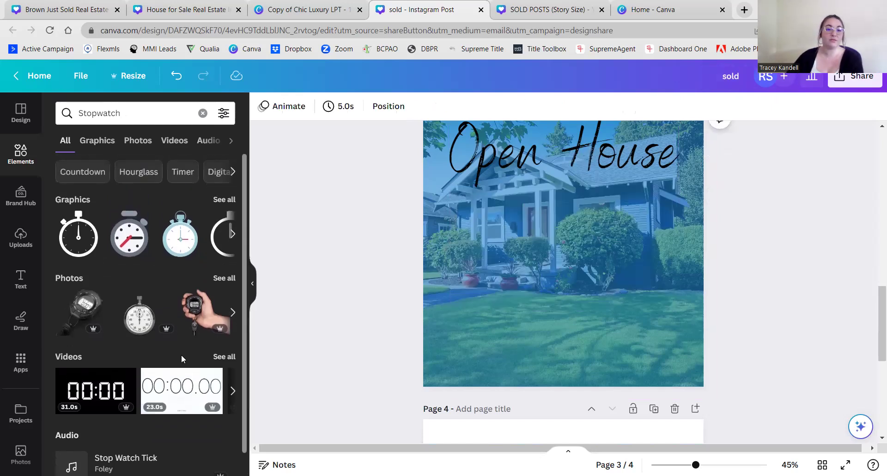
- Browse more of the stopwatch graphics results
{"action": "left_click", "coordinate": [233, 174]}
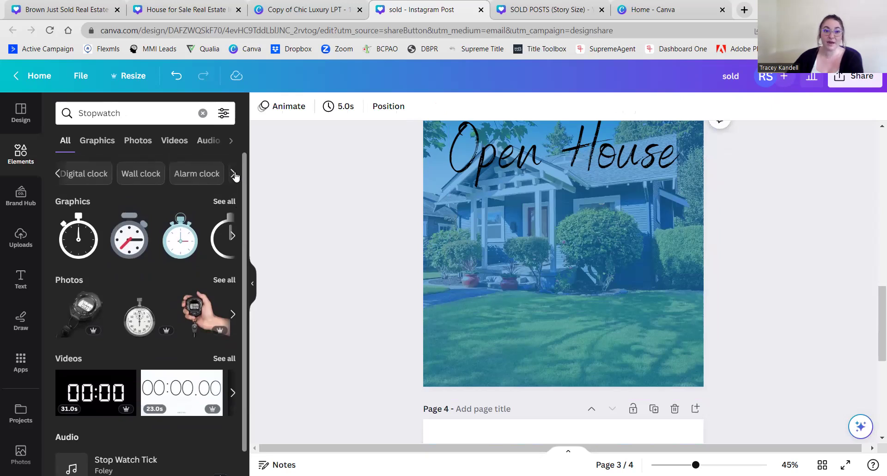
{"action": "left_click", "coordinate": [233, 236]}
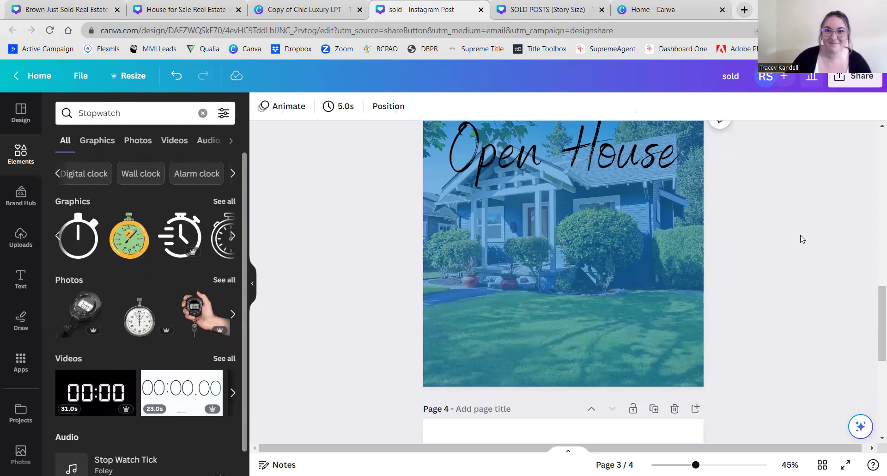
{"action": "scroll", "coordinate": [804, 235], "scroll_direction": "up", "scroll_amount": 1}
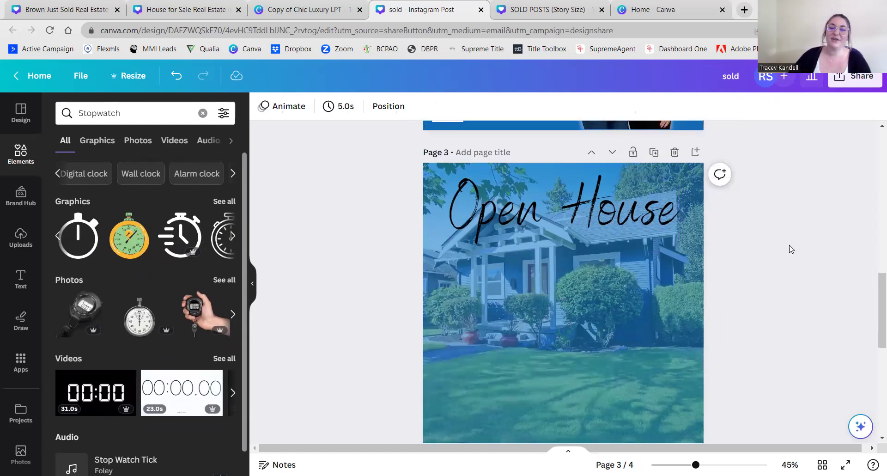
{"action": "scroll", "coordinate": [791, 249], "scroll_direction": "down", "scroll_amount": 2}
{"action": "scroll", "coordinate": [750, 247], "scroll_direction": "up", "scroll_amount": 1}
{"action": "scroll", "coordinate": [750, 247], "scroll_direction": "up", "scroll_amount": 1}
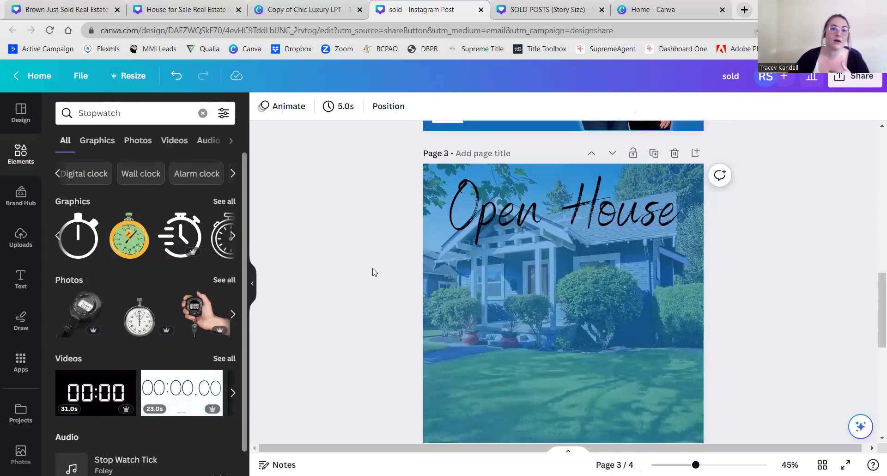
- Search elements for 'reminder', page through its graphics, and scroll back up to page 2
{"action": "left_click", "coordinate": [203, 112]}
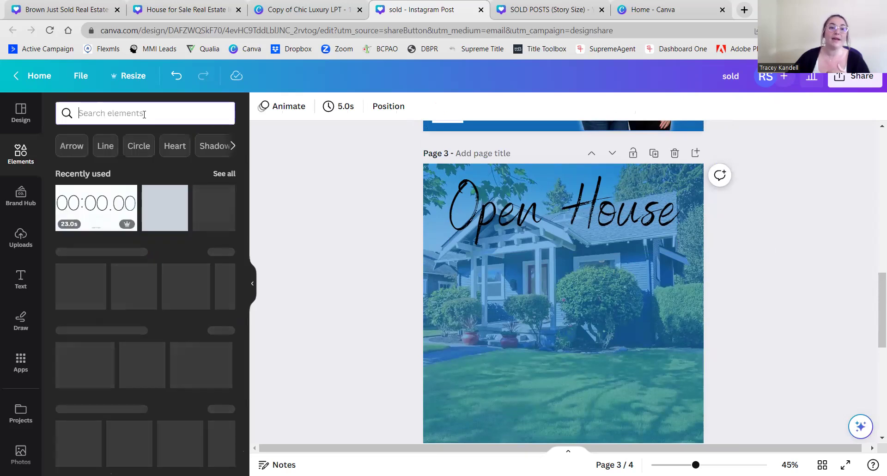
{"action": "type", "text": "reminder"}
{"action": "key", "text": "Return"}
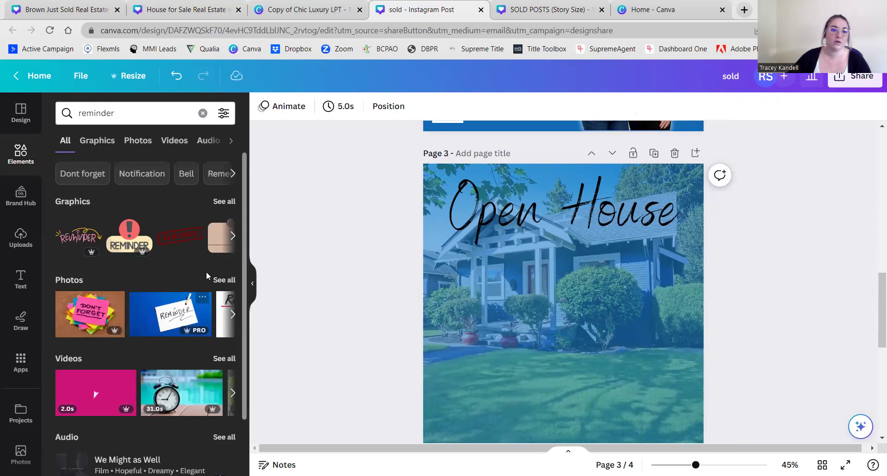
{"action": "scroll", "coordinate": [184, 249], "scroll_direction": "down", "scroll_amount": 1}
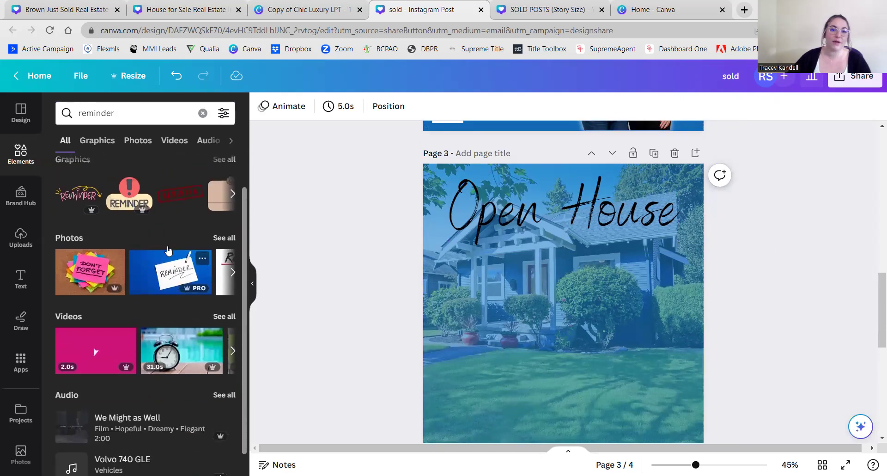
{"action": "scroll", "coordinate": [208, 245], "scroll_direction": "up", "scroll_amount": 1}
{"action": "left_click", "coordinate": [232, 237]}
{"action": "left_click", "coordinate": [232, 236]}
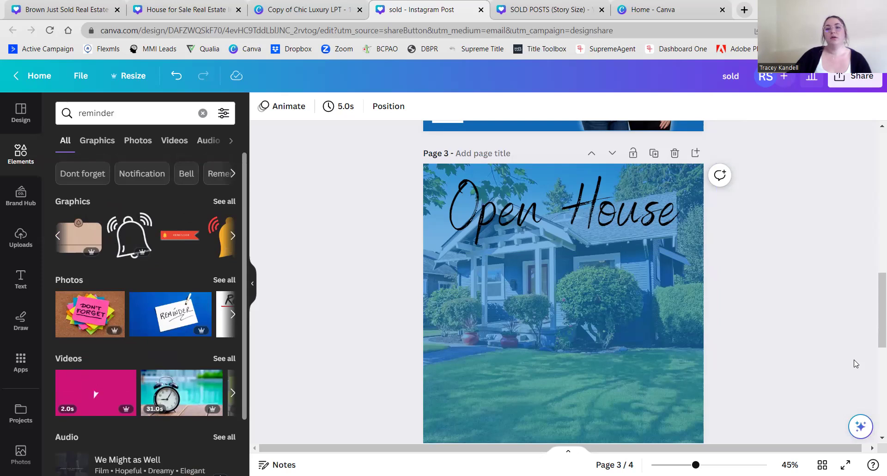
{"action": "scroll", "coordinate": [832, 231], "scroll_direction": "up", "scroll_amount": 10}
{"action": "scroll", "coordinate": [822, 241], "scroll_direction": "up", "scroll_amount": 4}
{"action": "scroll", "coordinate": [822, 240], "scroll_direction": "down", "scroll_amount": 7}
{"action": "scroll", "coordinate": [822, 240], "scroll_direction": "up", "scroll_amount": 1}
{"action": "scroll", "coordinate": [822, 240], "scroll_direction": "down", "scroll_amount": 1}
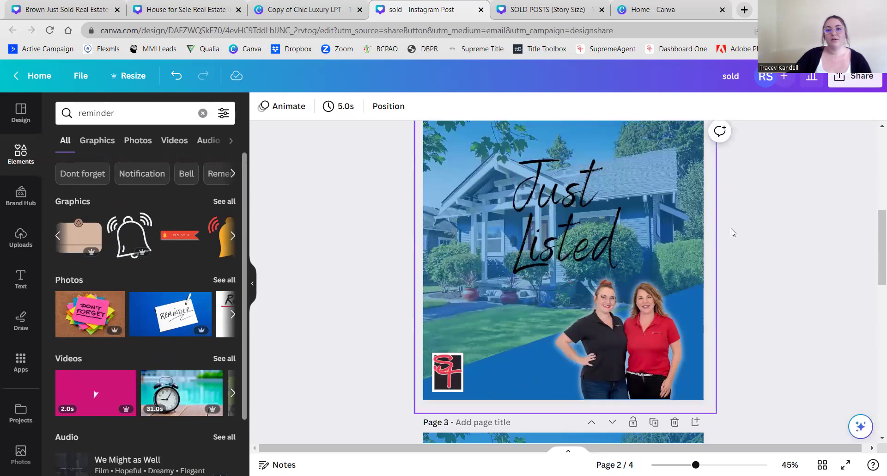